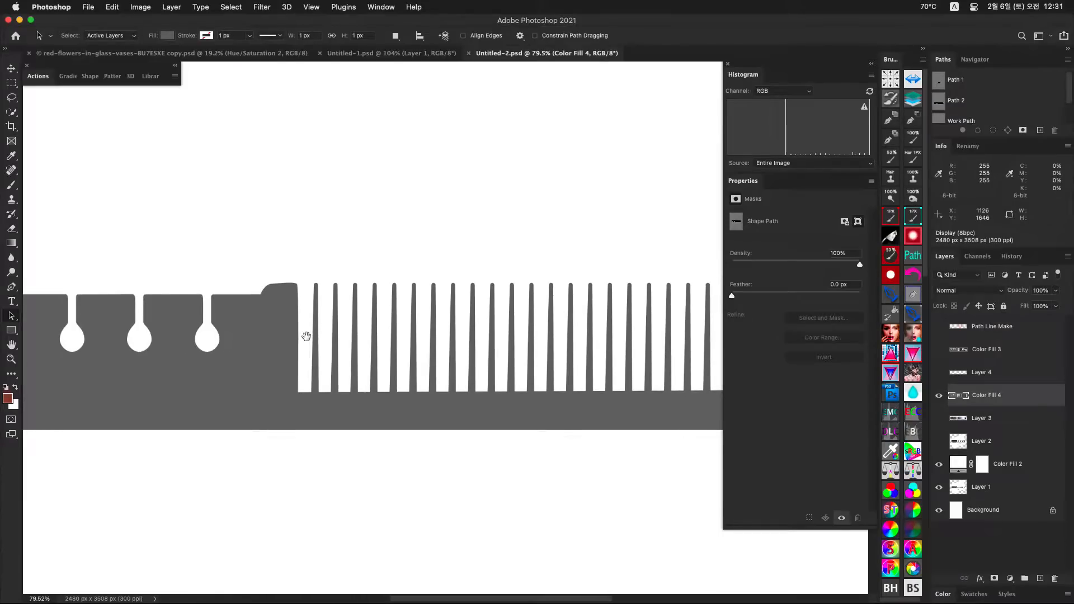
# Step: Switch to the Untitled-1.psd document with the comb reference photos
pyautogui.click(389, 54)
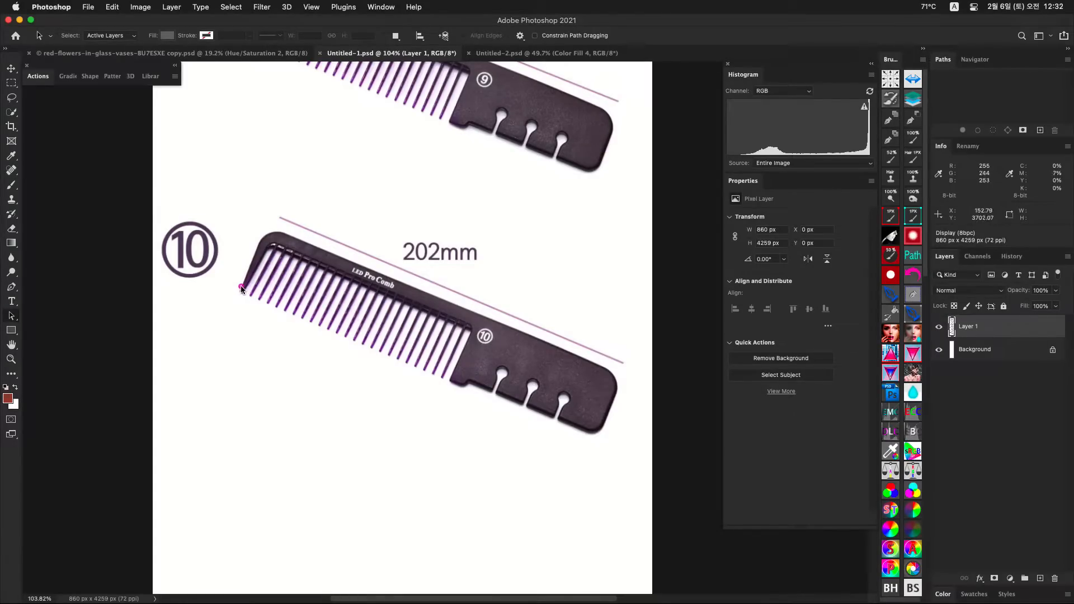
pyautogui.moveTo(241, 288); pyautogui.dragTo(263, 235)
pyautogui.moveTo(353, 269); pyautogui.dragTo(517, 341)
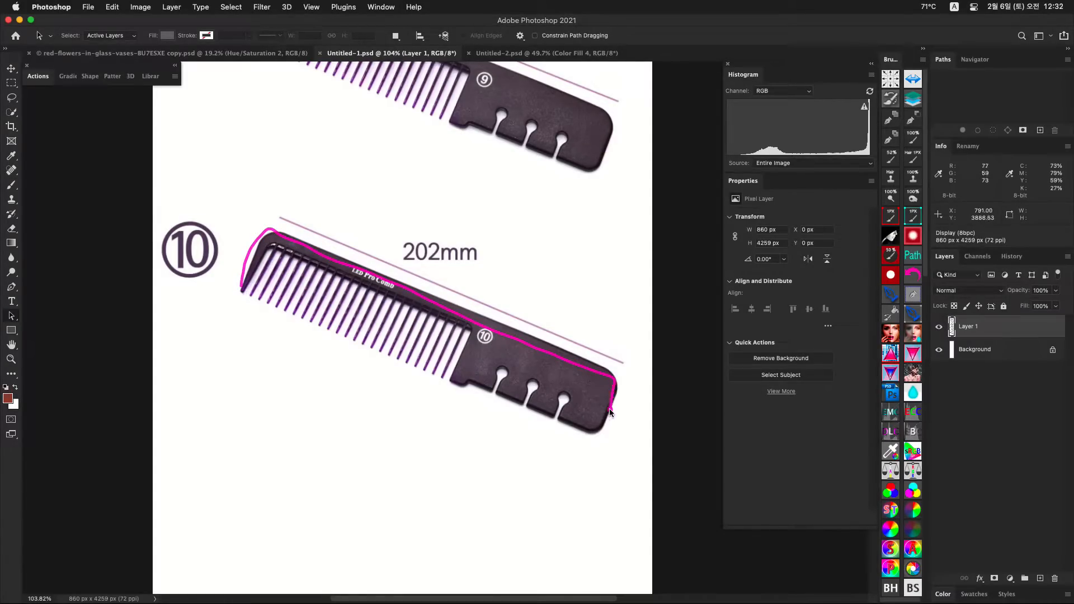
pyautogui.moveTo(610, 413)
pyautogui.mouseDown()
pyautogui.moveTo(563, 416)
pyautogui.moveTo(269, 306)
pyautogui.mouseUp()
pyautogui.moveTo(269, 420)
pyautogui.mouseDown()
pyautogui.moveTo(555, 436)
pyautogui.moveTo(527, 507)
pyautogui.moveTo(258, 440)
pyautogui.mouseUp()
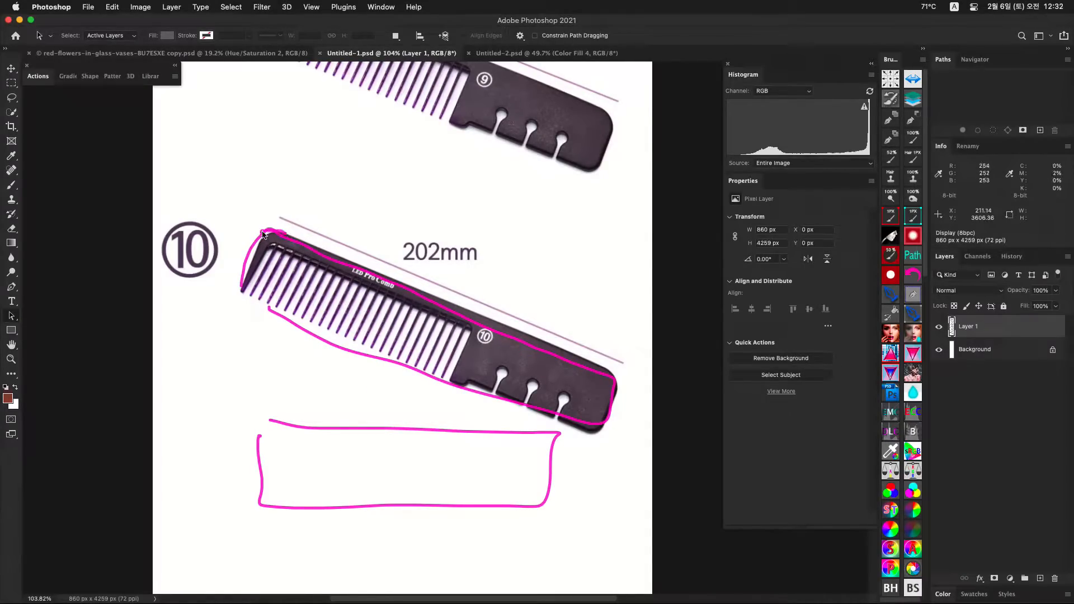
pyautogui.moveTo(263, 234); pyautogui.dragTo(233, 281)
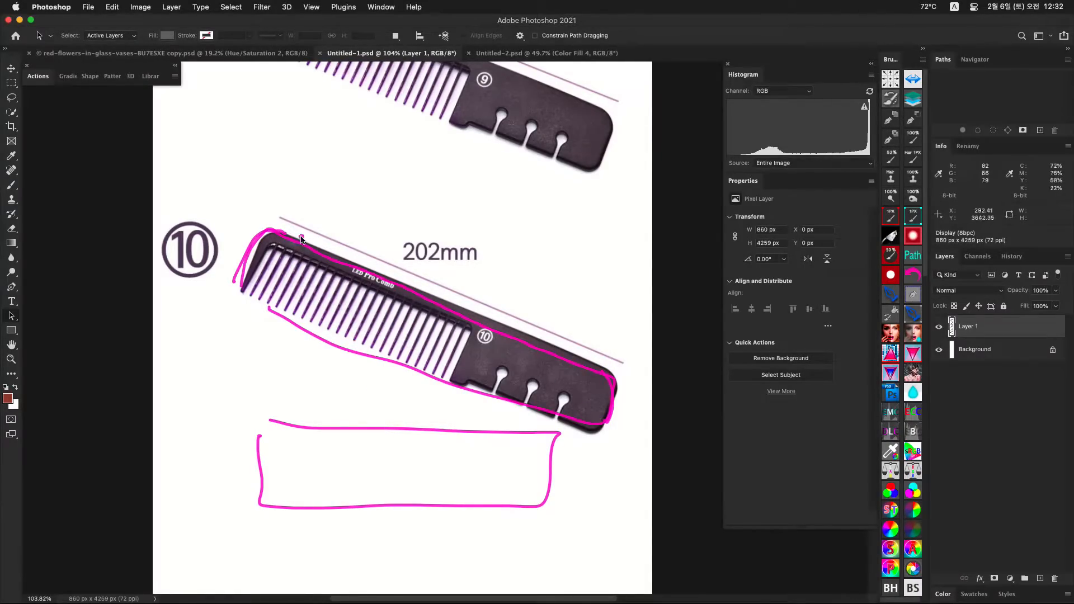
pyautogui.moveTo(299, 193)
pyautogui.mouseDown()
pyautogui.moveTo(542, 199)
pyautogui.moveTo(639, 250)
pyautogui.moveTo(428, 261)
pyautogui.moveTo(282, 233)
pyautogui.moveTo(322, 231)
pyautogui.moveTo(287, 283)
pyautogui.moveTo(268, 270)
pyautogui.moveTo(281, 258)
pyautogui.moveTo(278, 277)
pyautogui.moveTo(315, 284)
pyautogui.moveTo(322, 331)
pyautogui.moveTo(360, 313)
pyautogui.moveTo(363, 340)
pyautogui.moveTo(391, 317)
pyautogui.moveTo(422, 362)
pyautogui.moveTo(438, 348)
pyautogui.mouseUp()
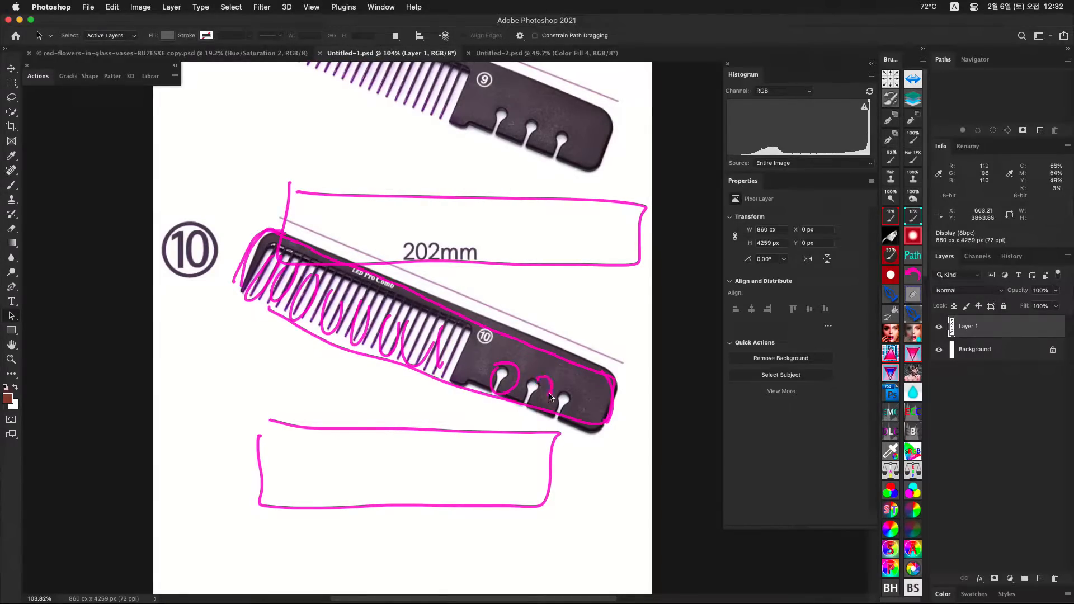
pyautogui.moveTo(551, 397); pyautogui.dragTo(535, 386)
pyautogui.moveTo(259, 420)
pyautogui.mouseDown()
pyautogui.moveTo(508, 423)
pyautogui.moveTo(550, 446)
pyautogui.moveTo(552, 496)
pyautogui.moveTo(253, 496)
pyautogui.moveTo(253, 425)
pyautogui.moveTo(566, 422)
pyautogui.moveTo(565, 492)
pyautogui.moveTo(480, 500)
pyautogui.moveTo(261, 499)
pyautogui.moveTo(255, 435)
pyautogui.moveTo(525, 423)
pyautogui.moveTo(532, 511)
pyautogui.moveTo(252, 490)
pyautogui.moveTo(255, 428)
pyautogui.moveTo(472, 418)
pyautogui.moveTo(555, 448)
pyautogui.moveTo(420, 503)
pyautogui.mouseUp()
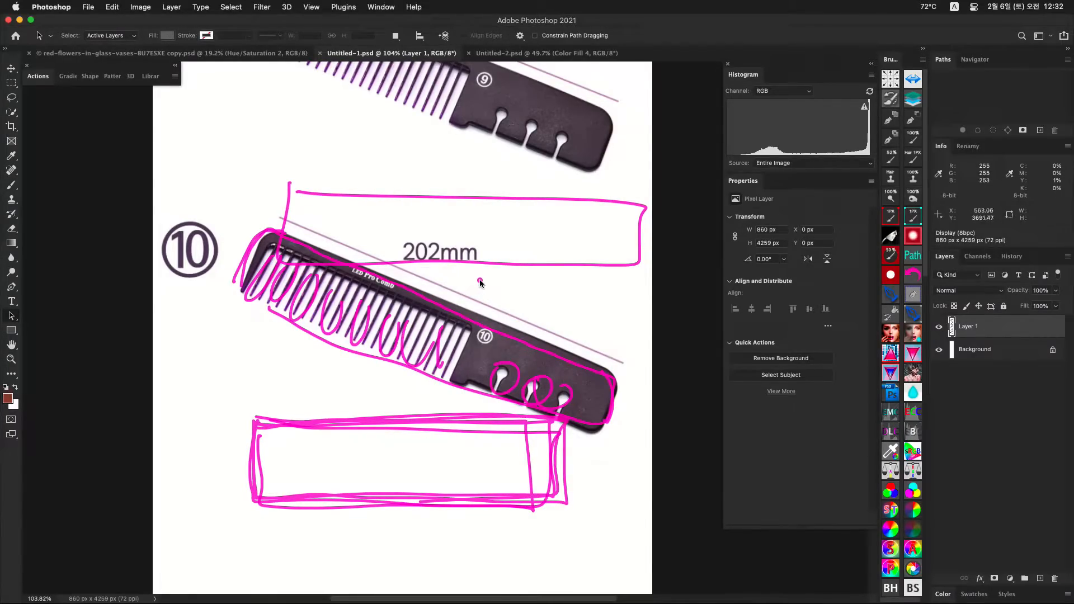
pyautogui.press('Escape')
# Step: Copy a rectangular area of about 682 by 438 px around comb 10 and its 202mm label, and switch to Untitled-2.psd
pyautogui.moveTo(464, 257); pyautogui.dragTo(458, 279)
pyautogui.press('m')
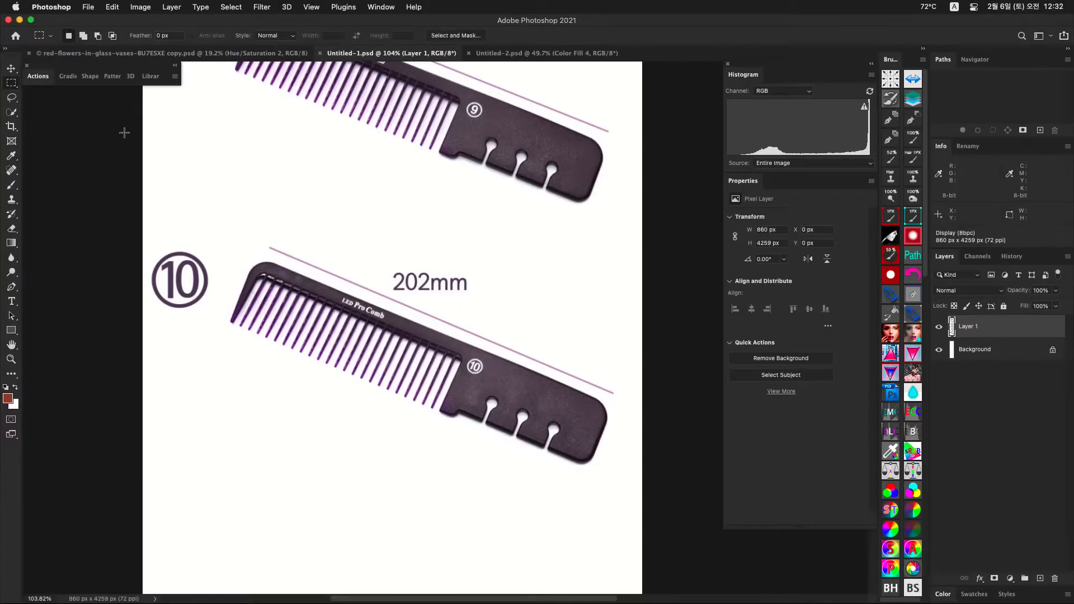
pyautogui.moveTo(227, 232); pyautogui.dragTo(621, 487)
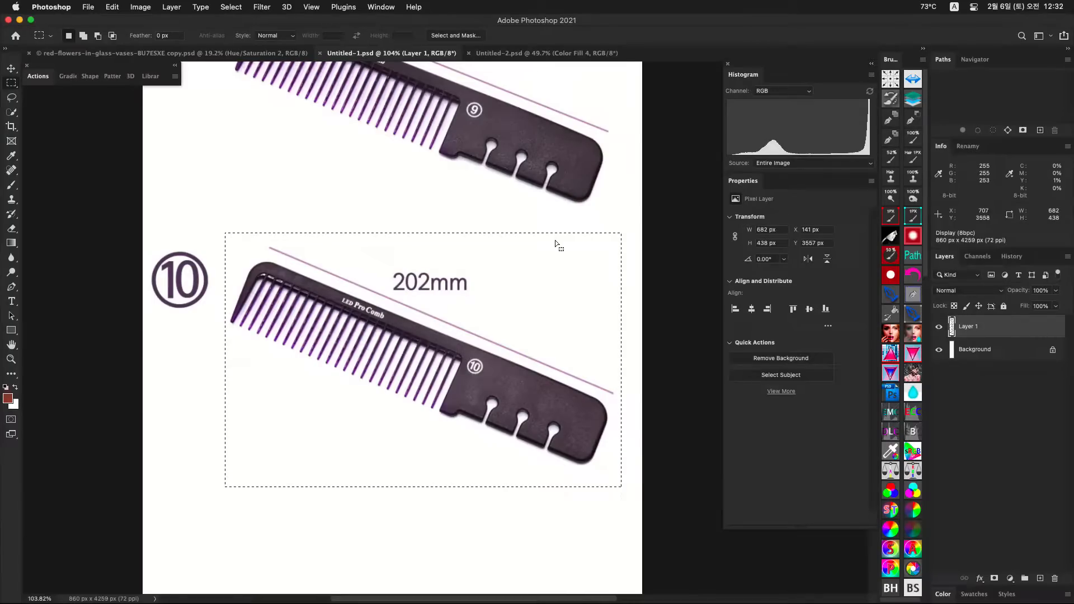
pyautogui.click(515, 53)
pyautogui.click(374, 57)
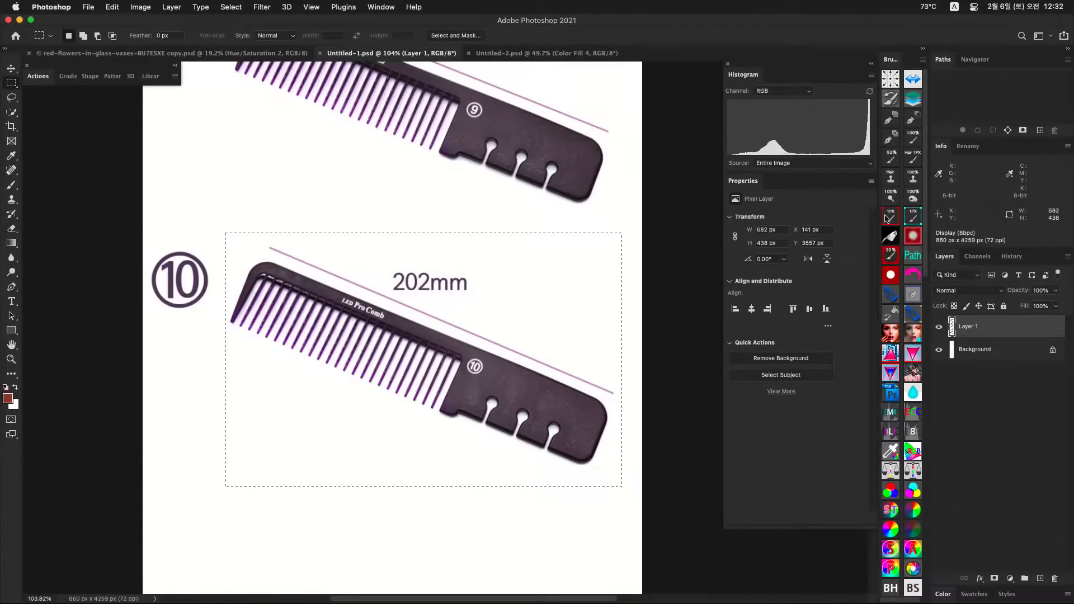
pyautogui.click(520, 53)
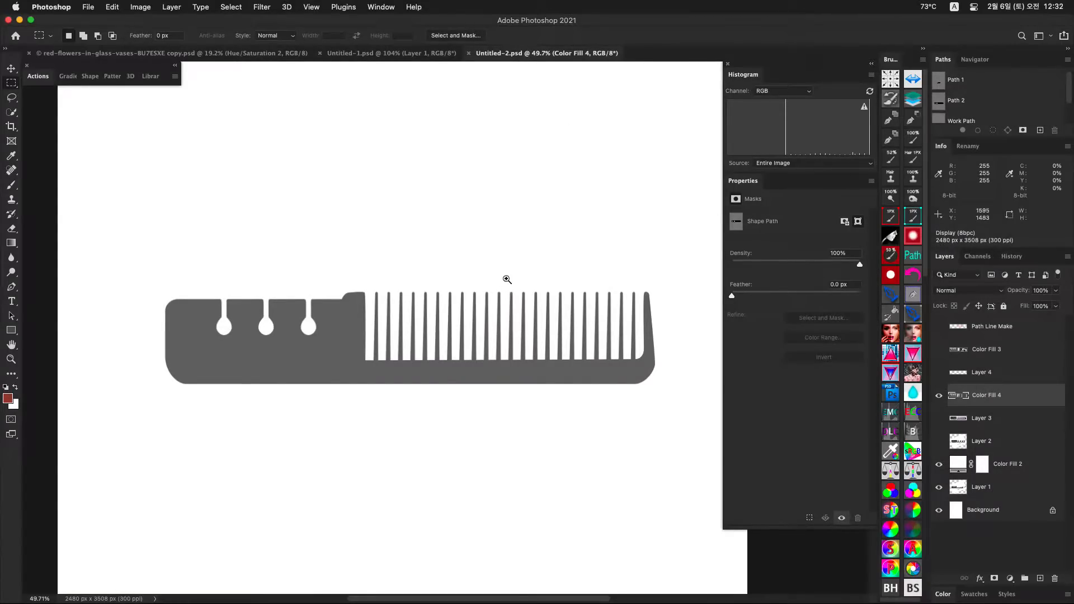
# Step: Delete all layers above the Background, from Path Line Make down to Layer 1
pyautogui.moveTo(506, 279); pyautogui.dragTo(478, 283)
pyautogui.moveTo(499, 287); pyautogui.dragTo(473, 299)
pyautogui.moveTo(501, 287)
pyautogui.mouseDown()
pyautogui.moveTo(475, 287)
pyautogui.moveTo(502, 291)
pyautogui.mouseUp()
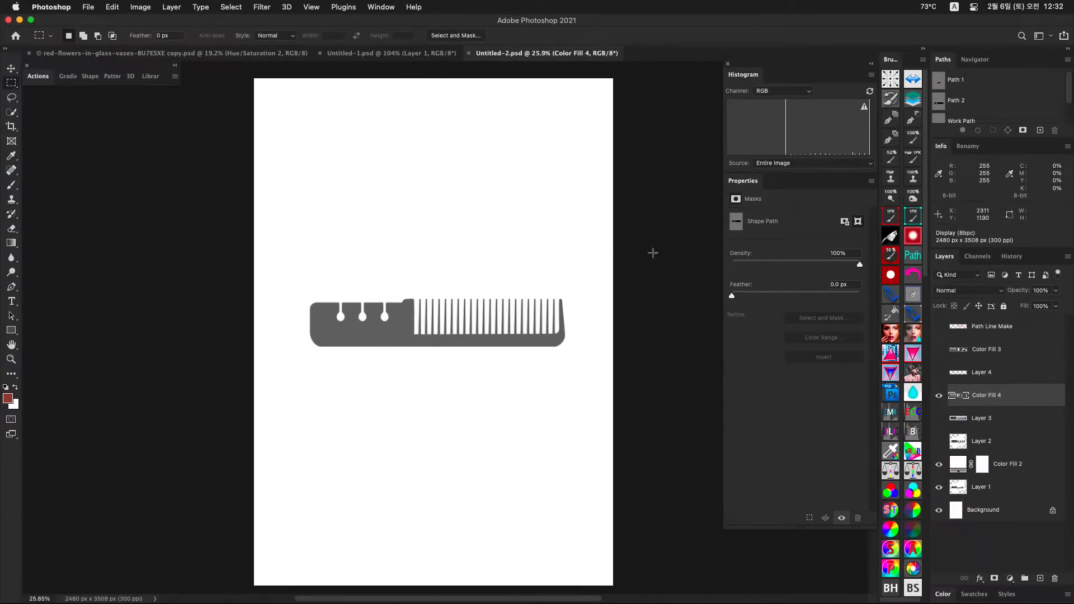
pyautogui.click(992, 329)
pyautogui.keyDown('shift'); pyautogui.click(1003, 490); pyautogui.keyUp('shift')
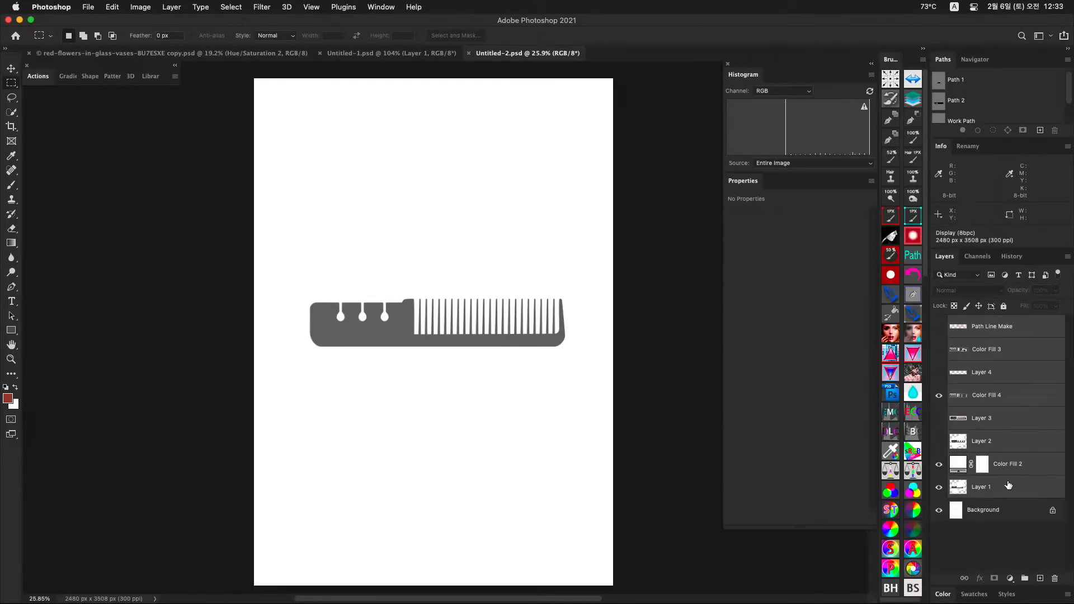
pyautogui.press('Delete')
# Step: Paste the copied comb image and rotate it about 157.1° so the comb lies horizontally with its teeth upward
pyautogui.press('super+v')
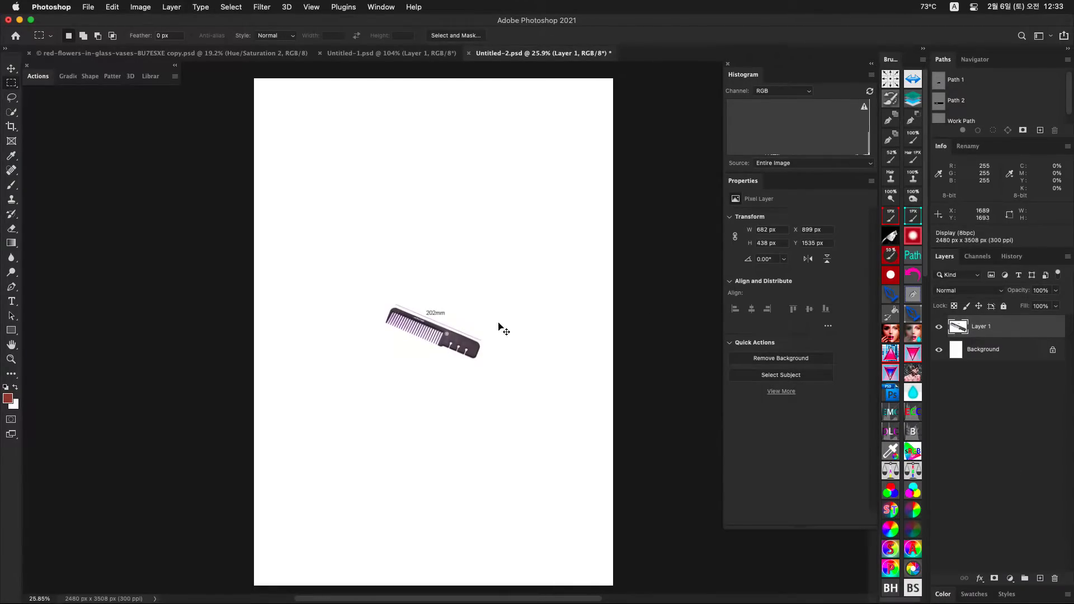
pyautogui.press('super+t')
pyautogui.moveTo(506, 328); pyautogui.dragTo(391, 389)
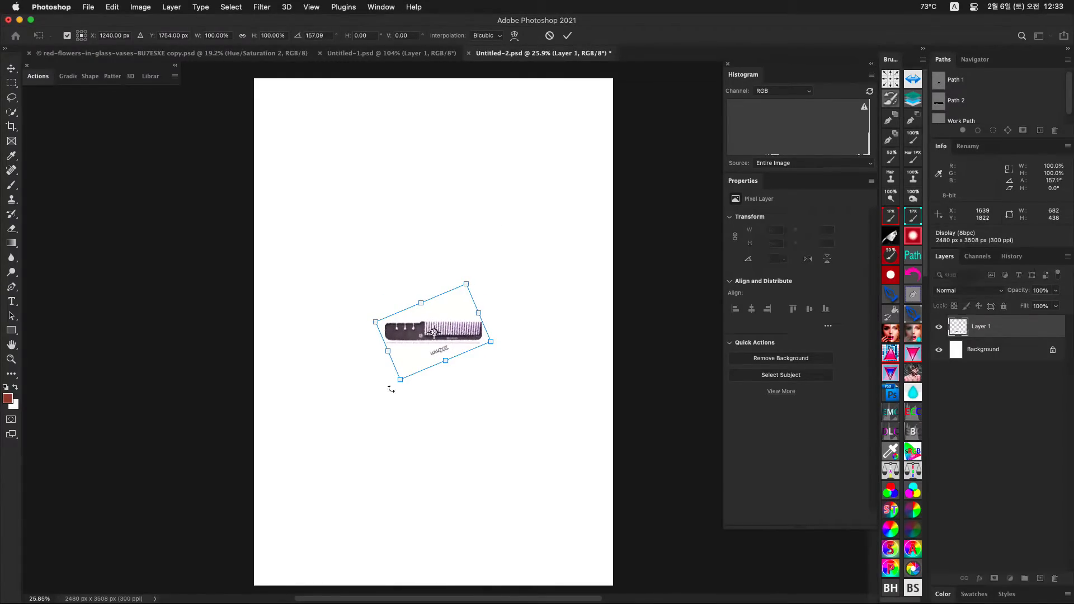
pyautogui.moveTo(481, 347); pyautogui.dragTo(551, 344)
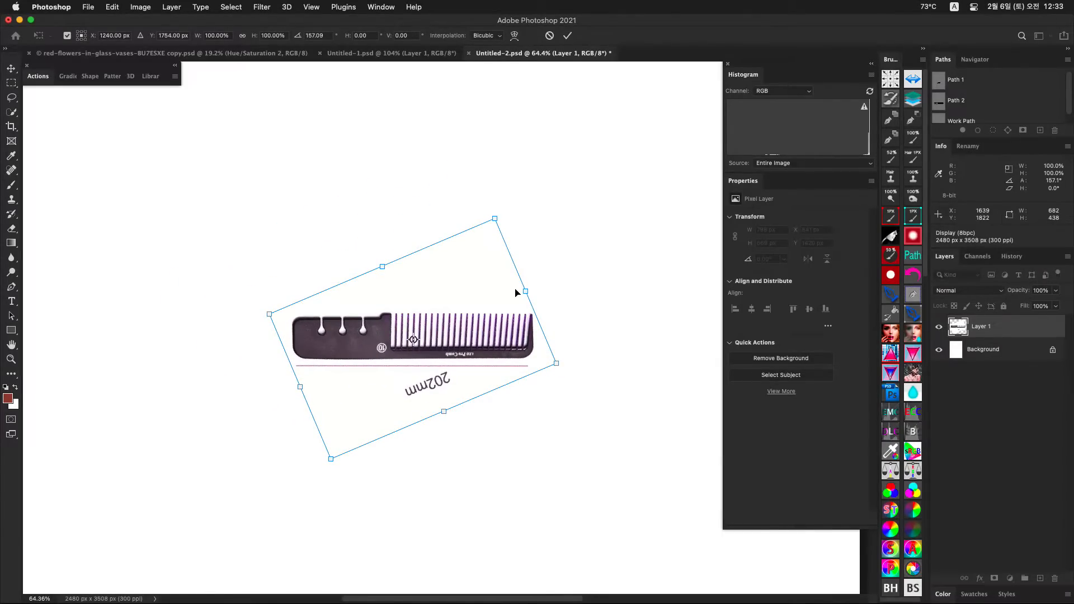
# Step: Show the grid over the canvas and apply the comb's rotation
pyautogui.press('super+semicolon')
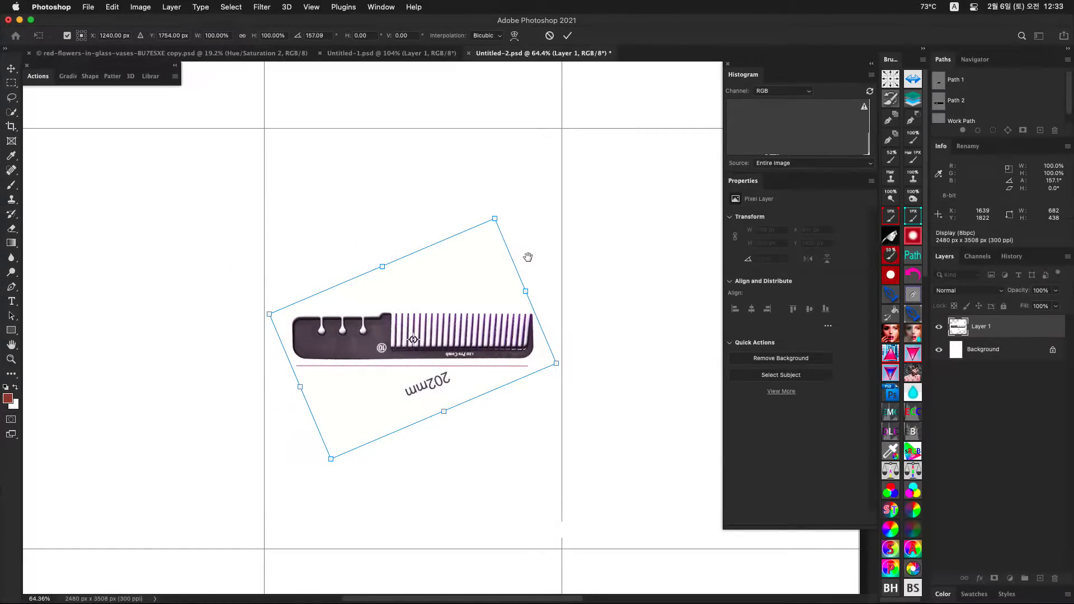
pyautogui.moveTo(541, 249); pyautogui.dragTo(513, 264)
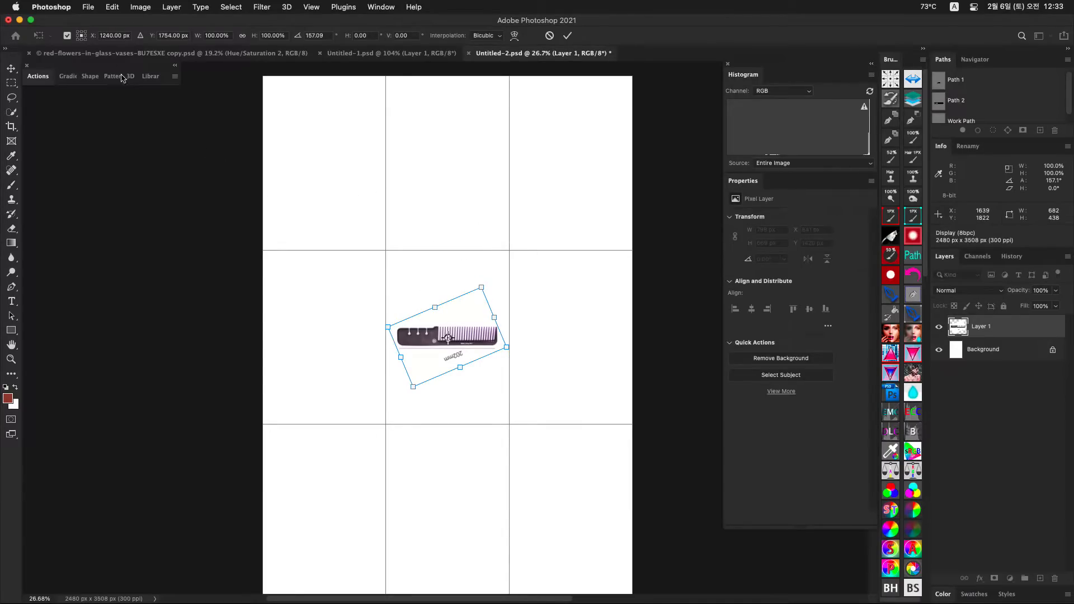
pyautogui.click(112, 7)
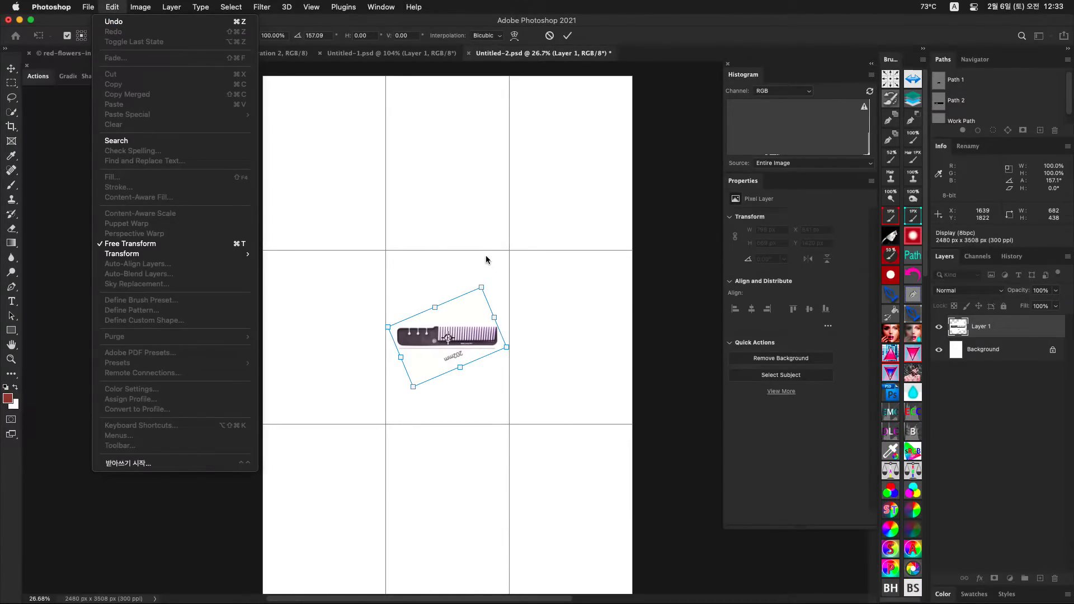
pyautogui.press('Escape')
pyautogui.press('Escape')
# Step: Set the grid's subdivisions to 10 in the Guides, Grid & Slices preferences and uncover the comb to compare
pyautogui.click(61, 8)
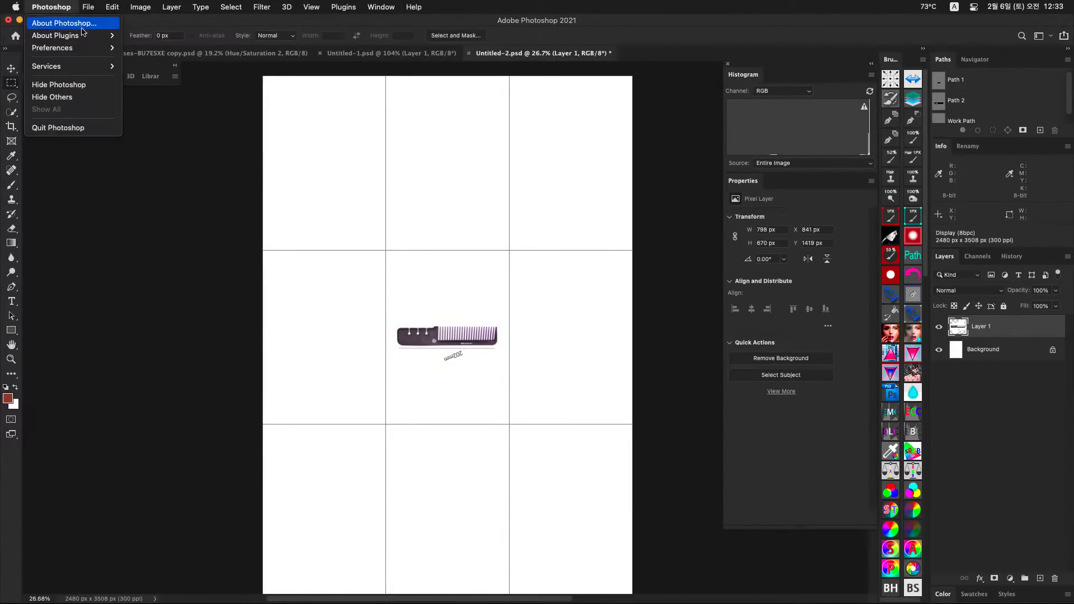
pyautogui.moveTo(72, 48)
pyautogui.click(140, 45)
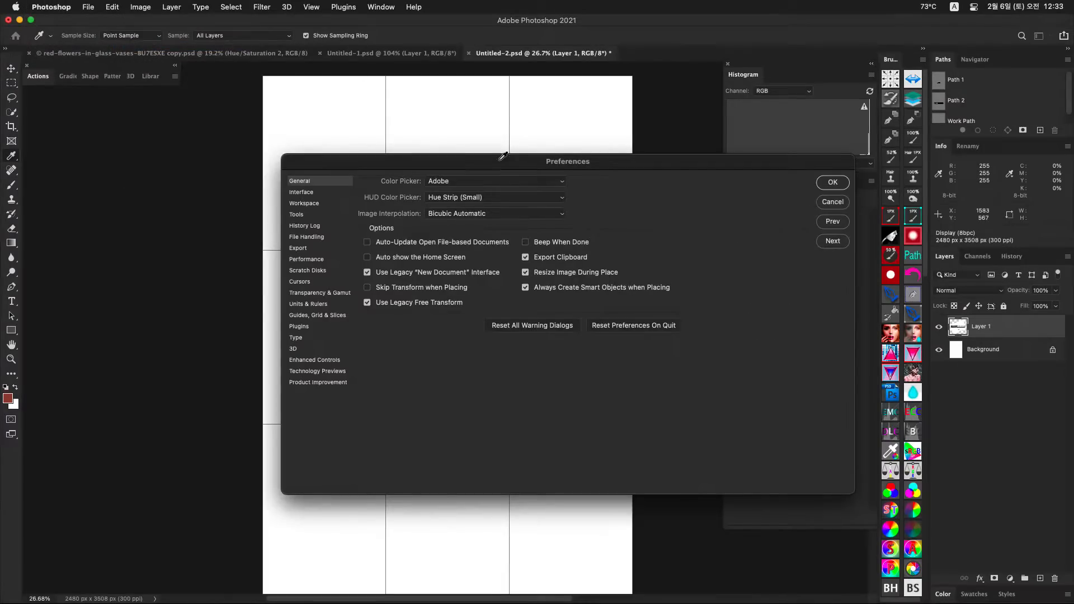
pyautogui.click(322, 306)
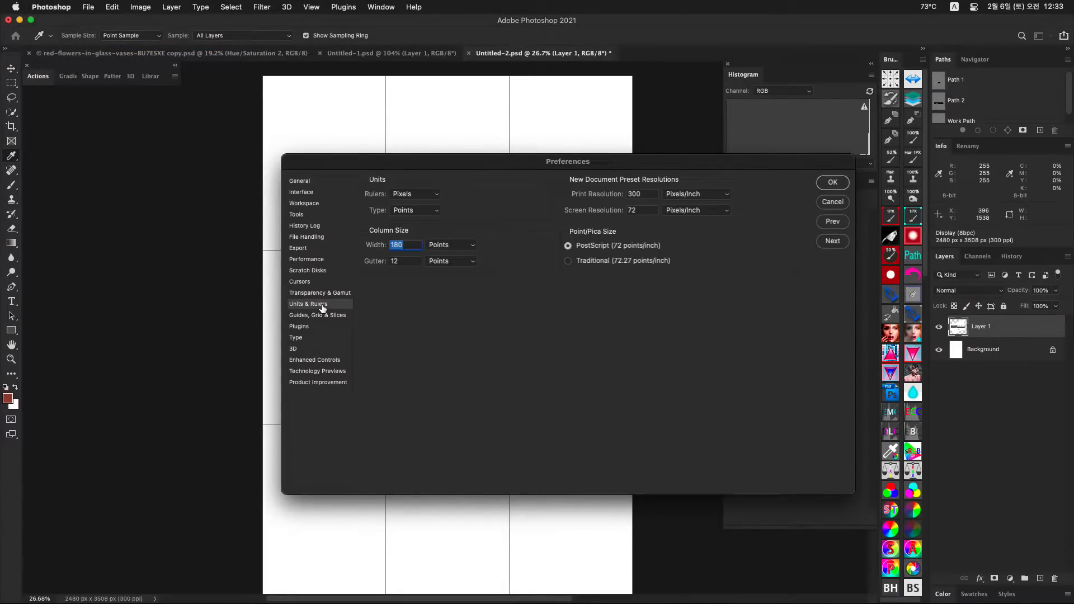
pyautogui.click(329, 316)
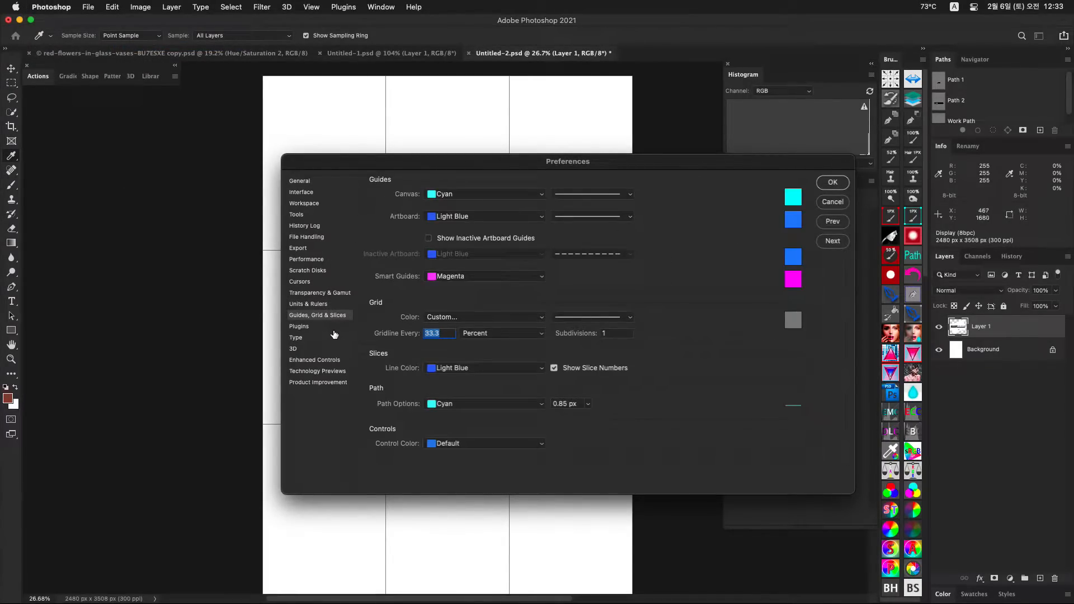
pyautogui.doubleClick(441, 331)
pyautogui.click(541, 335)
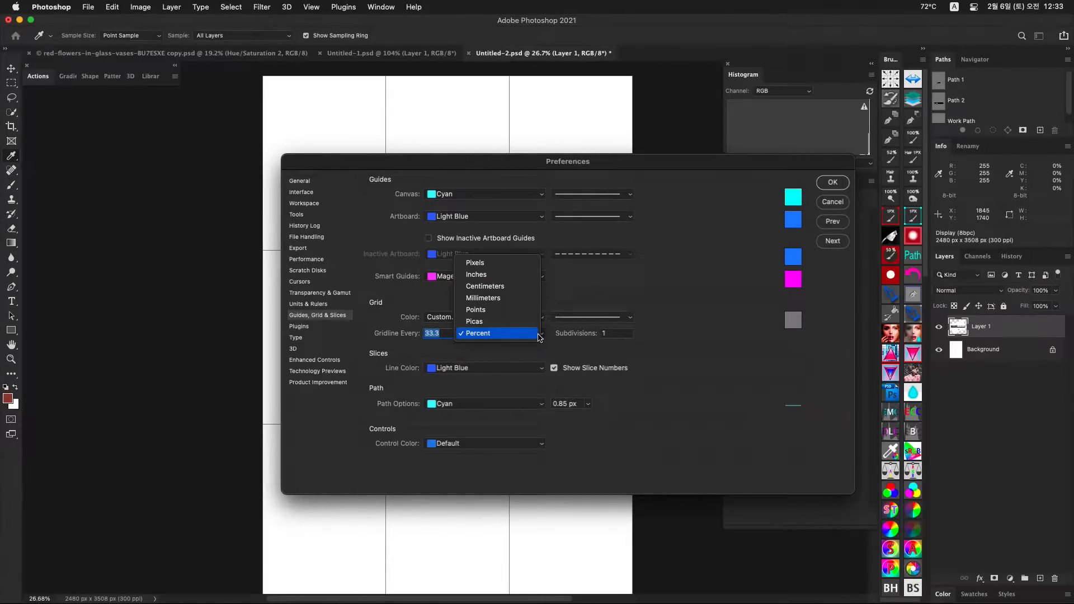
pyautogui.click(539, 335)
pyautogui.moveTo(548, 165); pyautogui.dragTo(468, 321)
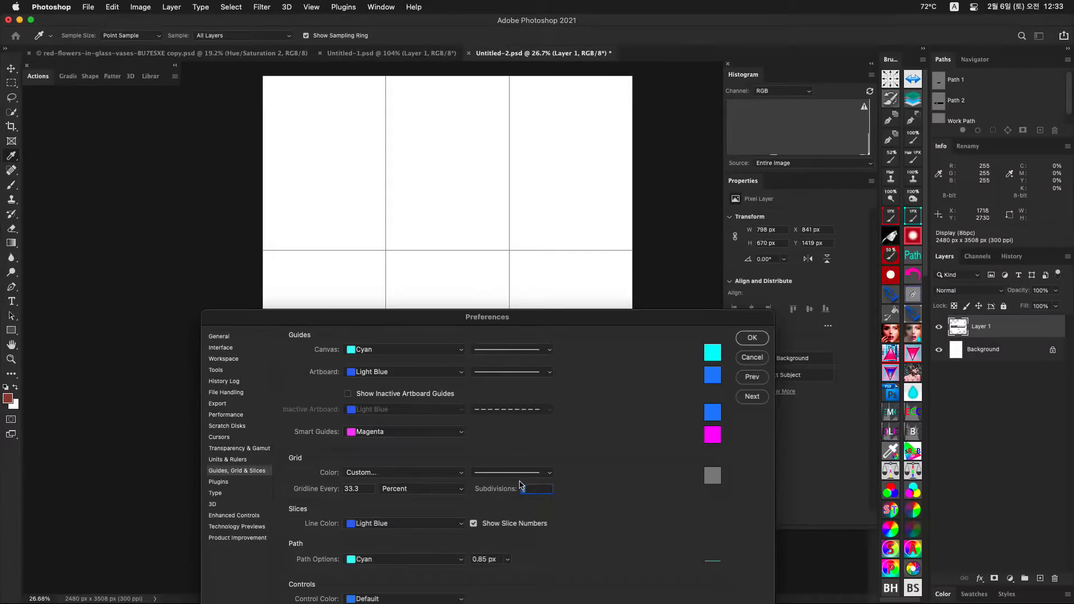
pyautogui.click(520, 484)
pyautogui.write('10')
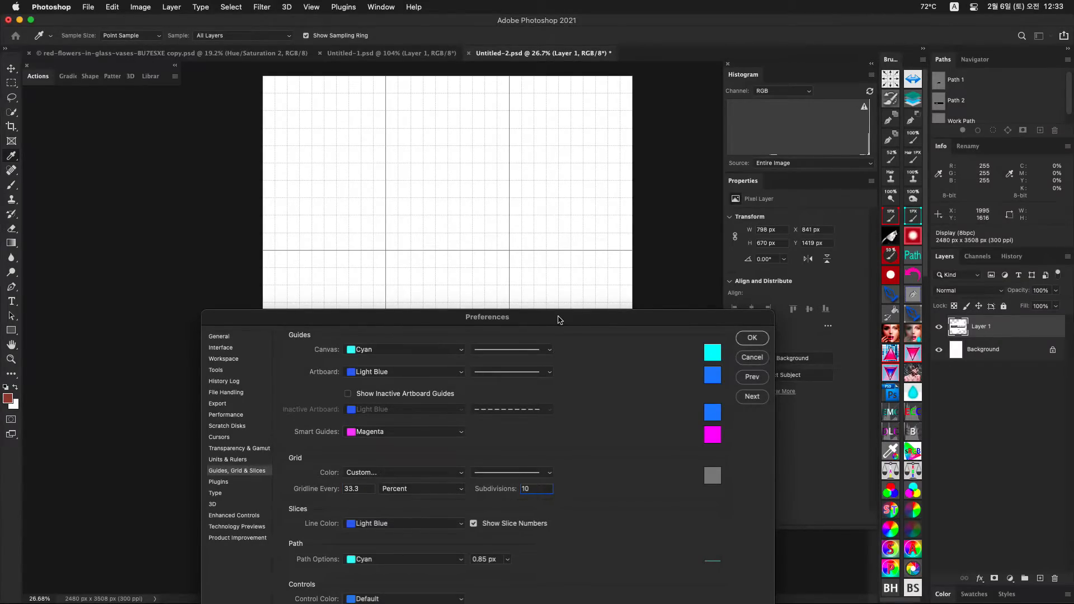
pyautogui.moveTo(559, 320); pyautogui.dragTo(532, 432)
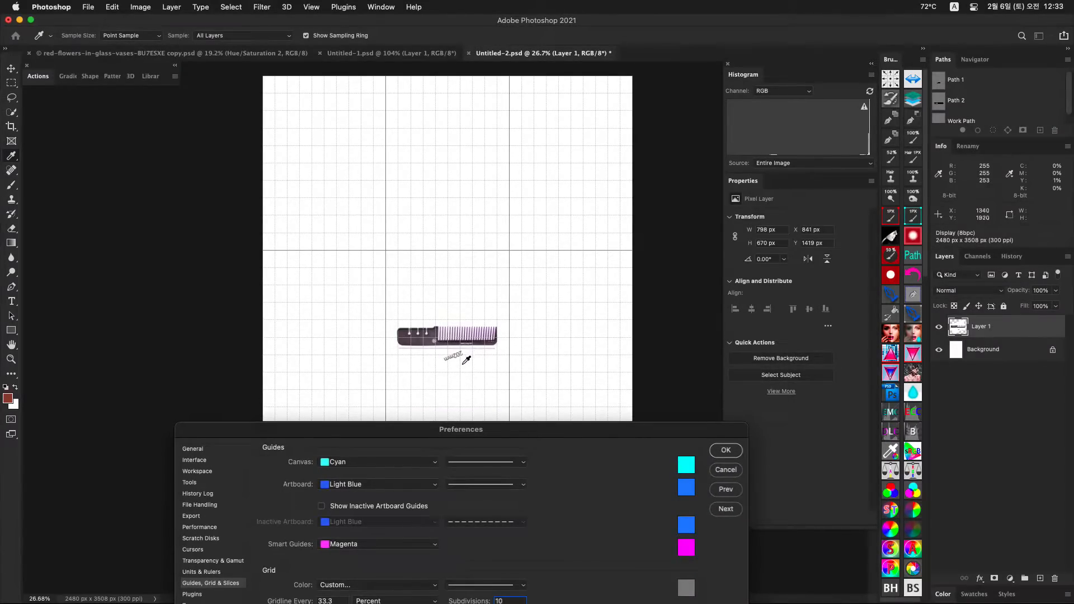
# Step: Set the grid's subdivisions to 30 and check the grid spacing against the comb
pyautogui.press('super+space')
pyautogui.moveTo(454, 358); pyautogui.dragTo(506, 386)
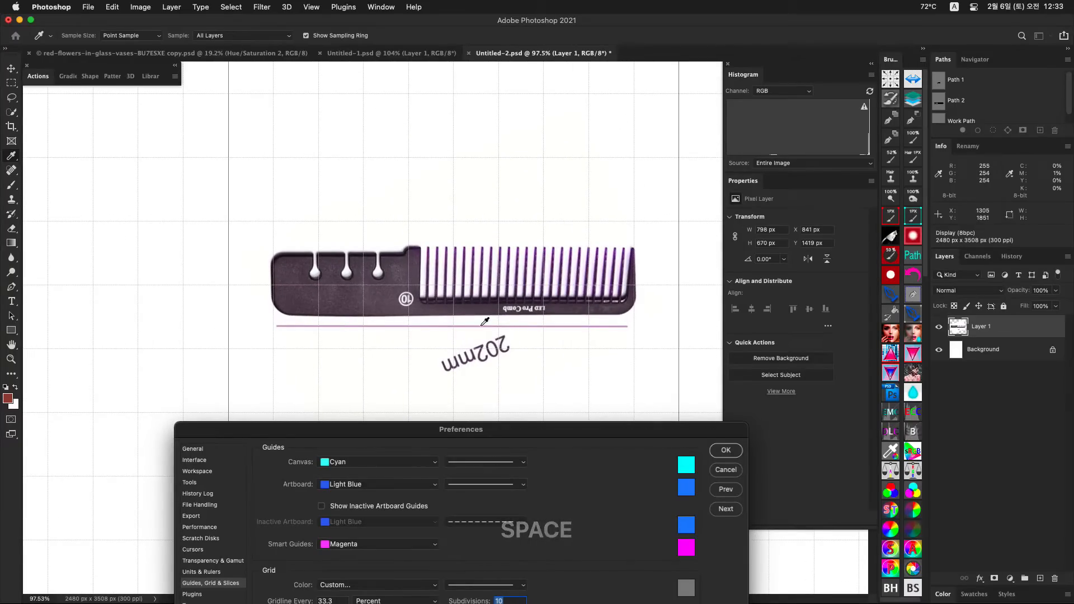
pyautogui.press('super+space')
pyautogui.moveTo(528, 333); pyautogui.dragTo(470, 339)
pyautogui.press('super+space')
pyautogui.moveTo(533, 351); pyautogui.dragTo(489, 352)
pyautogui.press('space')
pyautogui.moveTo(550, 362); pyautogui.dragTo(472, 301)
pyautogui.moveTo(534, 430); pyautogui.dragTo(518, 244)
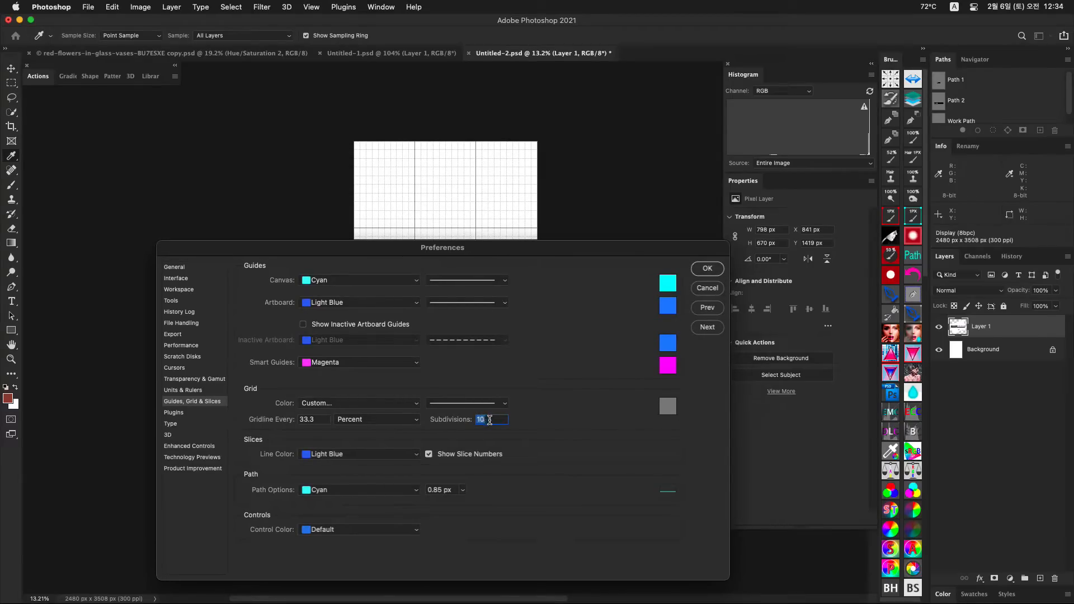
pyautogui.write('30')
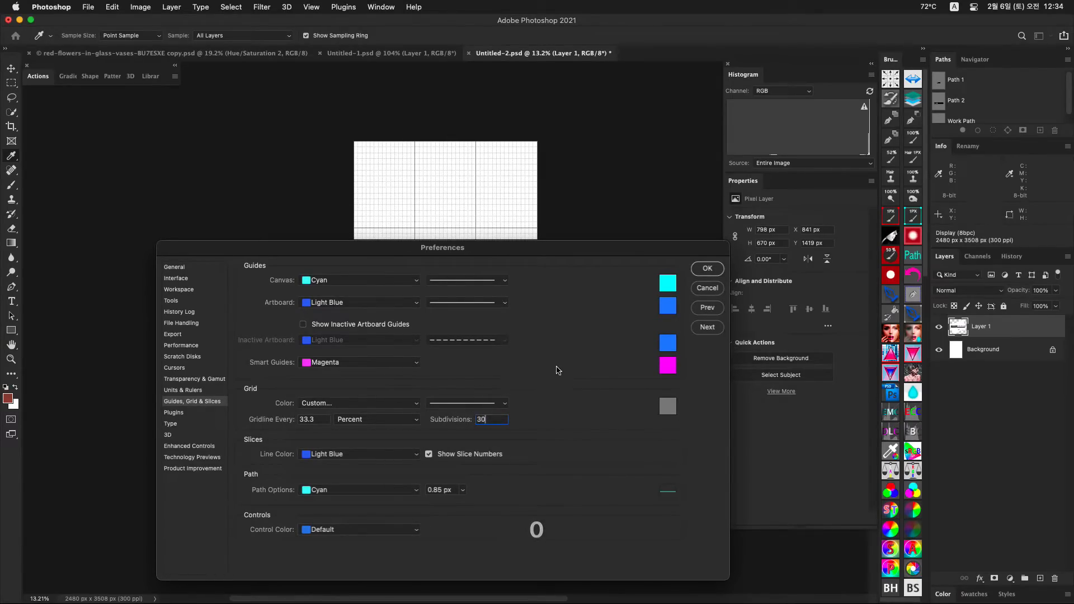
pyautogui.click(706, 268)
pyautogui.press('super+space')
pyautogui.moveTo(455, 273); pyautogui.dragTo(552, 360)
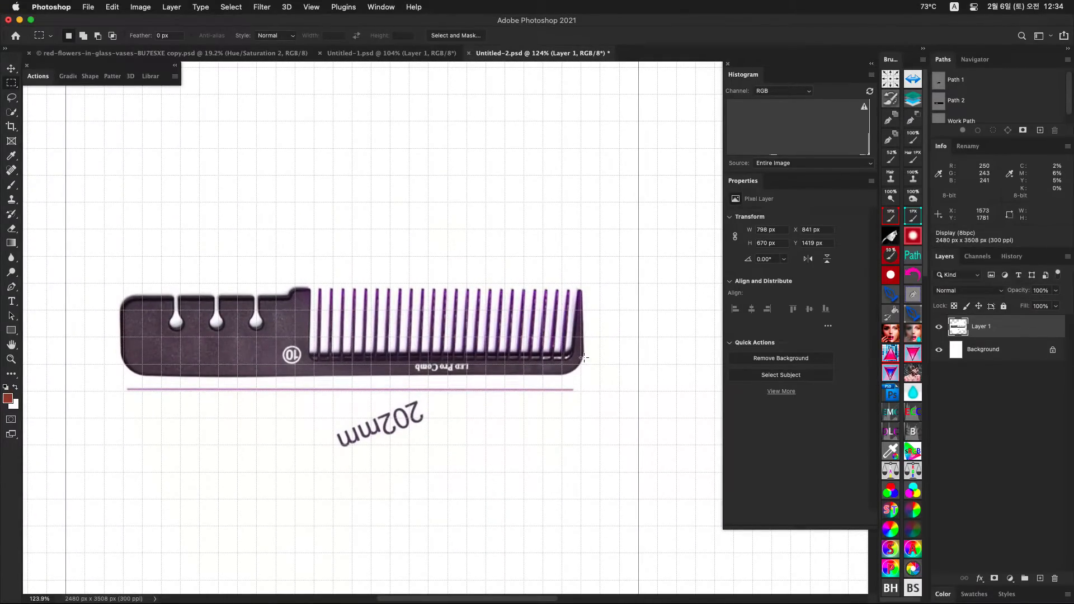
pyautogui.moveTo(592, 329); pyautogui.dragTo(486, 328)
# Step: Set the grid's subdivisions to 1 in the Guides, Grid & Slices preferences and activate the Move tool
pyautogui.click(62, 7)
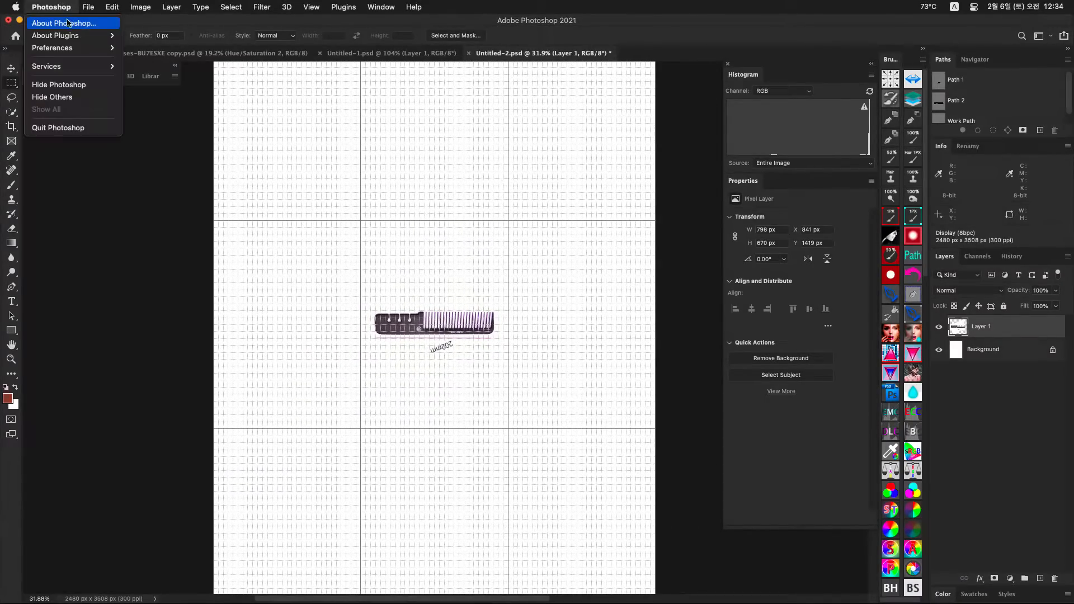
pyautogui.moveTo(99, 48)
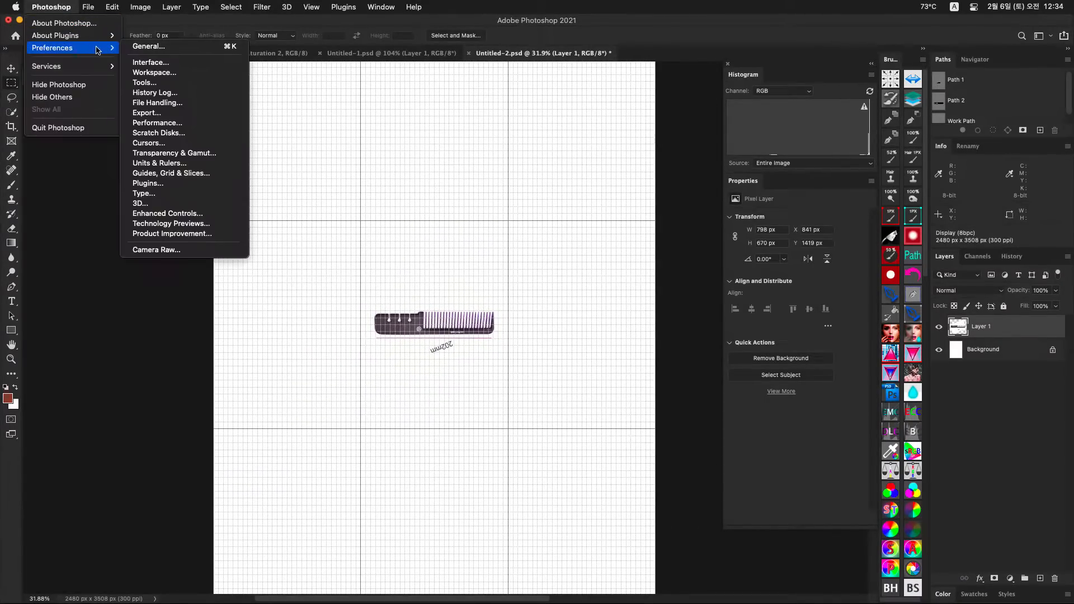
pyautogui.click(190, 173)
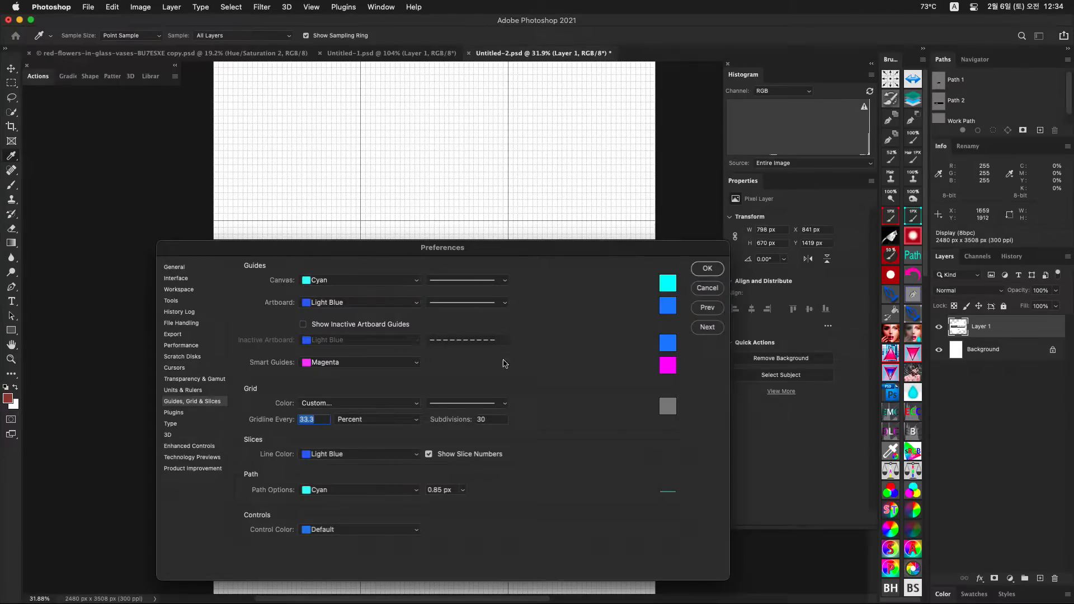
pyautogui.write('1')
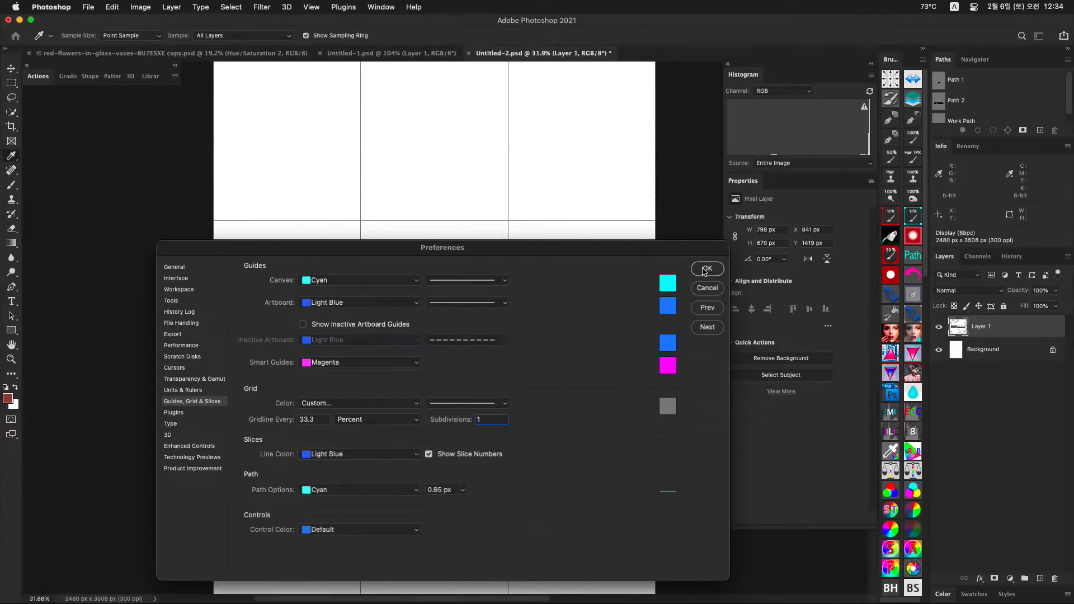
pyautogui.press('Return')
pyautogui.moveTo(442, 339); pyautogui.dragTo(460, 293)
pyautogui.press('v')
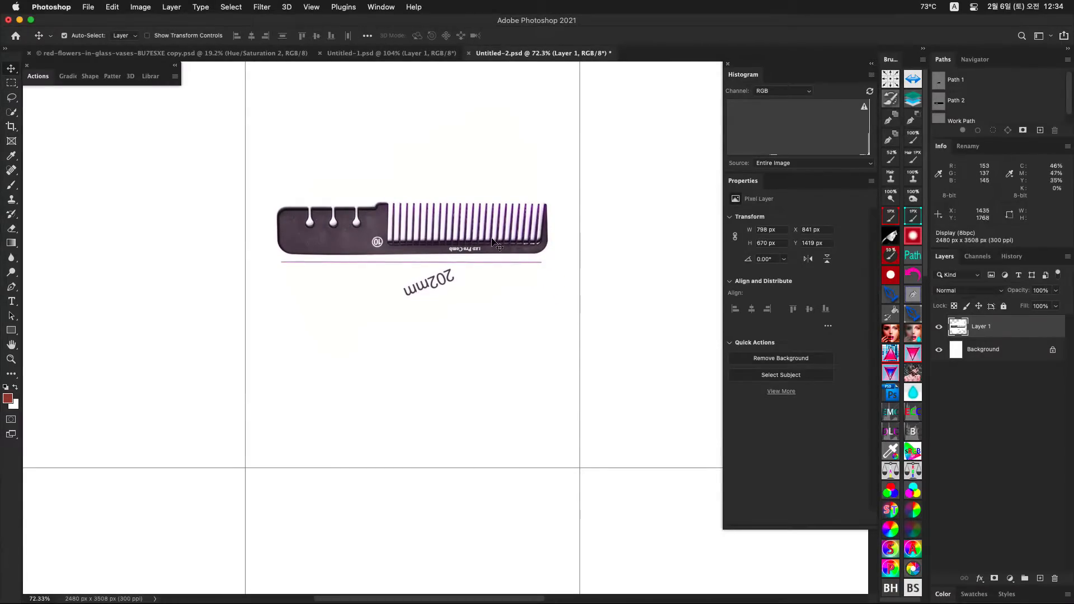
# Step: Move the comb photo down until the comb's long solid edge sits by the horizontal grid line
pyautogui.moveTo(493, 241); pyautogui.dragTo(485, 451)
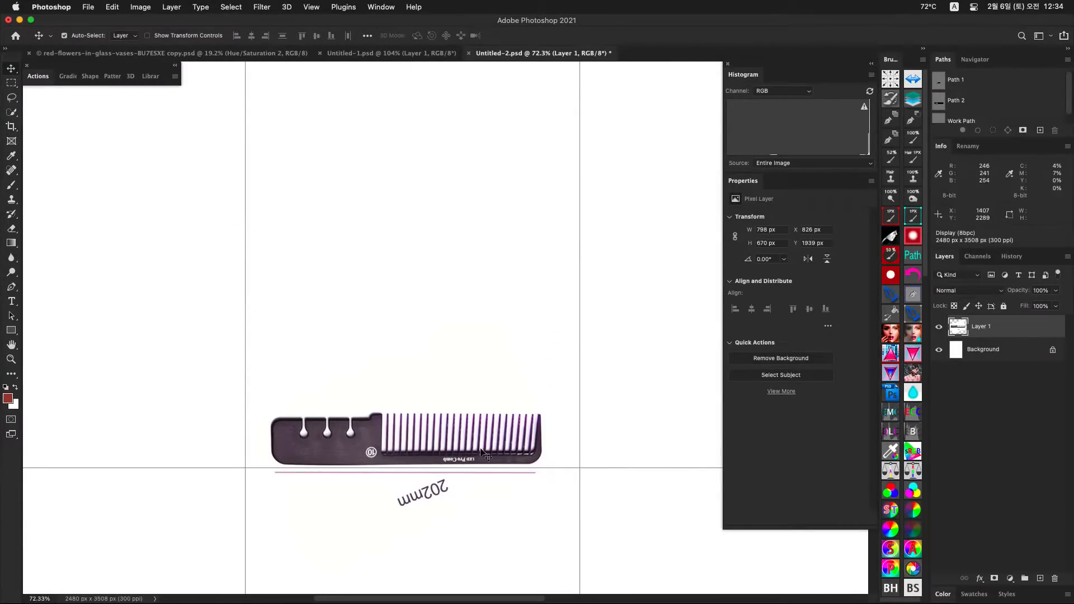
pyautogui.scroll(5, 468, 472)
pyautogui.scroll(-3, 511, 384)
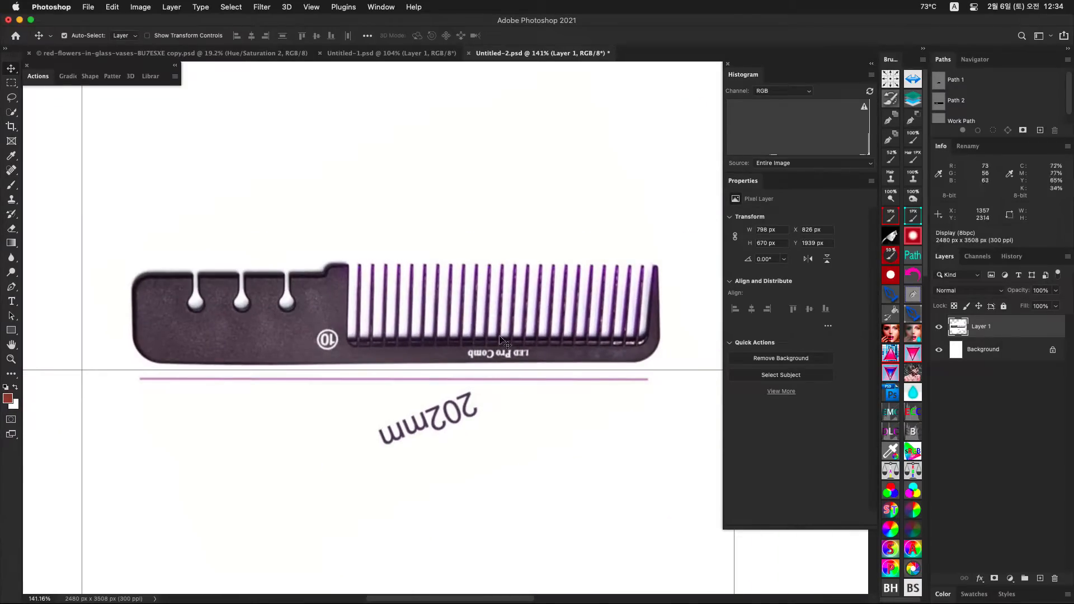
# Step: Turn off snapping to guides, grid, layers and document bounds by setting Snap To to None
pyautogui.click(311, 7)
pyautogui.moveTo(391, 278)
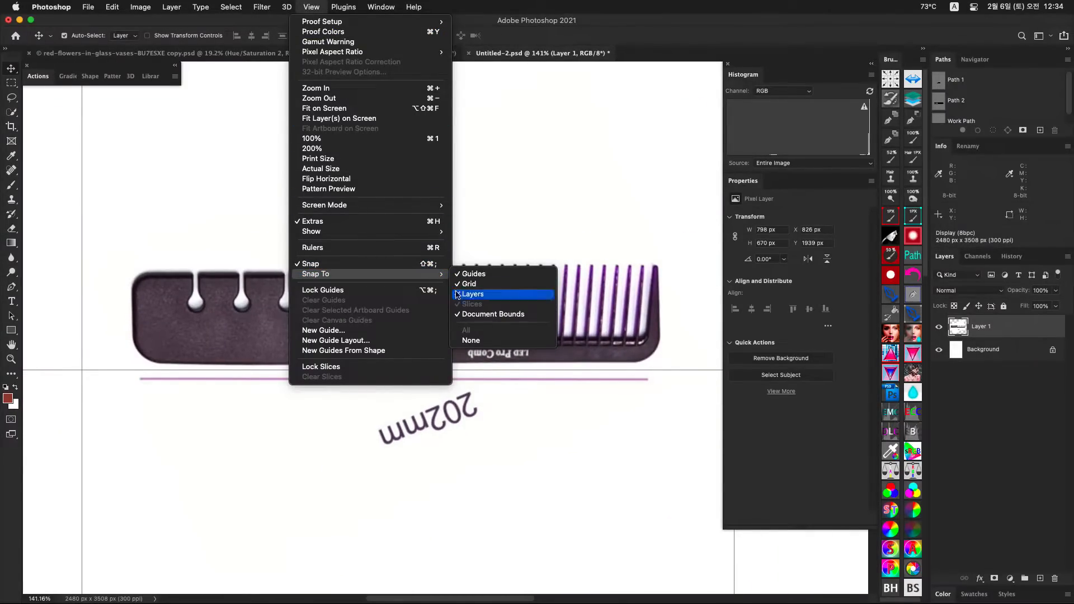
pyautogui.click(471, 341)
pyautogui.scroll(-1, 496, 342)
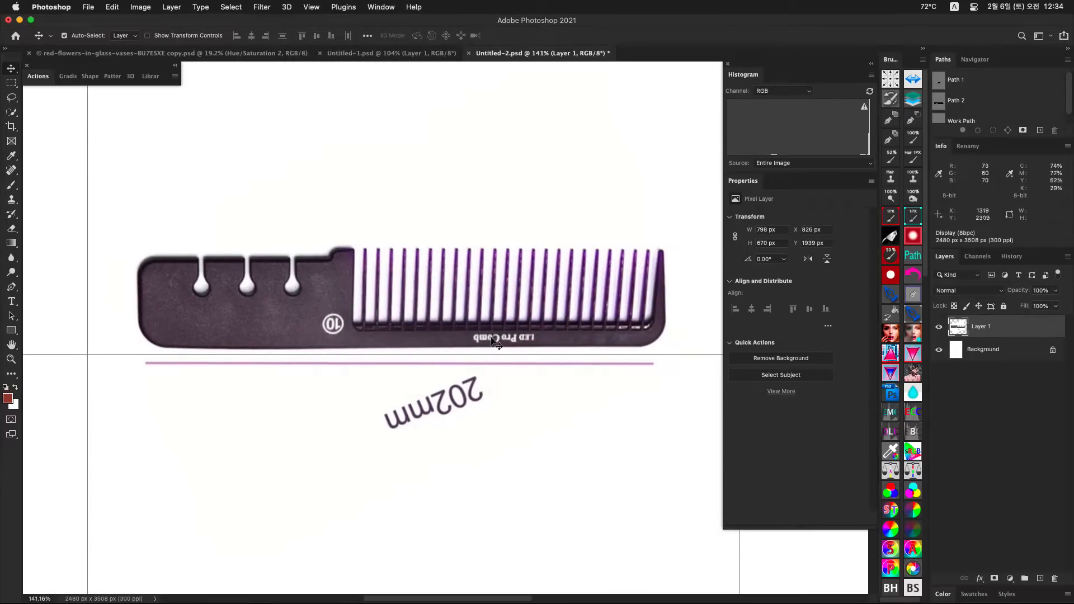
# Step: Nudge the comb against the horizontal grid line and rotate it slightly clockwise with Free Transform
pyautogui.moveTo(497, 342); pyautogui.dragTo(495, 341)
pyautogui.hotkey('ctrl', 't')
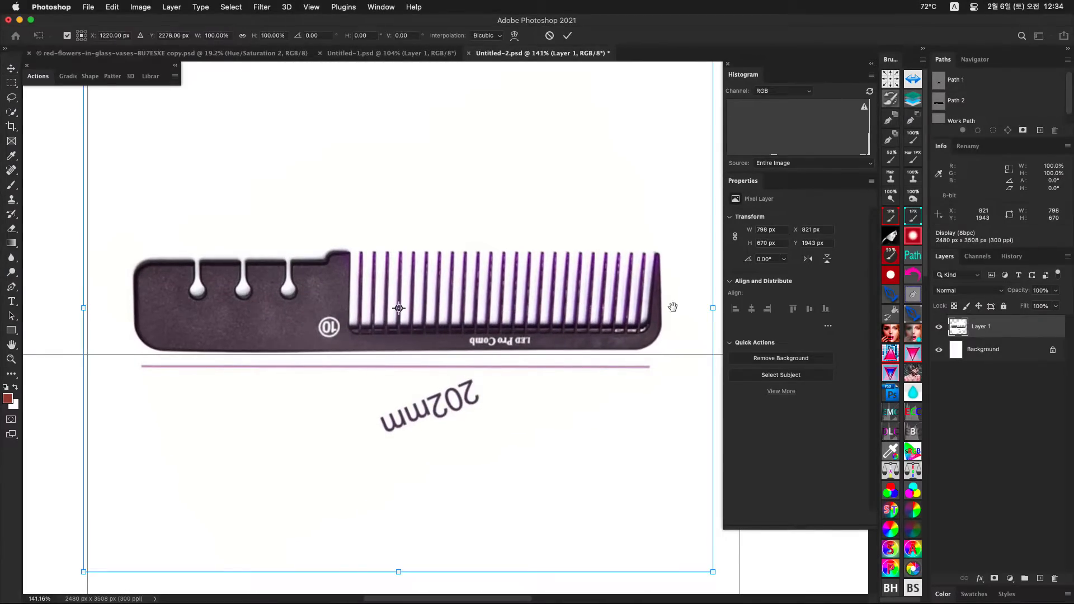
pyautogui.moveTo(664, 321); pyautogui.dragTo(577, 312)
pyautogui.moveTo(662, 313); pyautogui.dragTo(662, 317)
pyautogui.moveTo(546, 330)
pyautogui.mouseDown()
pyautogui.moveTo(555, 335)
pyautogui.moveTo(536, 334)
pyautogui.mouseUp()
pyautogui.press('Return')
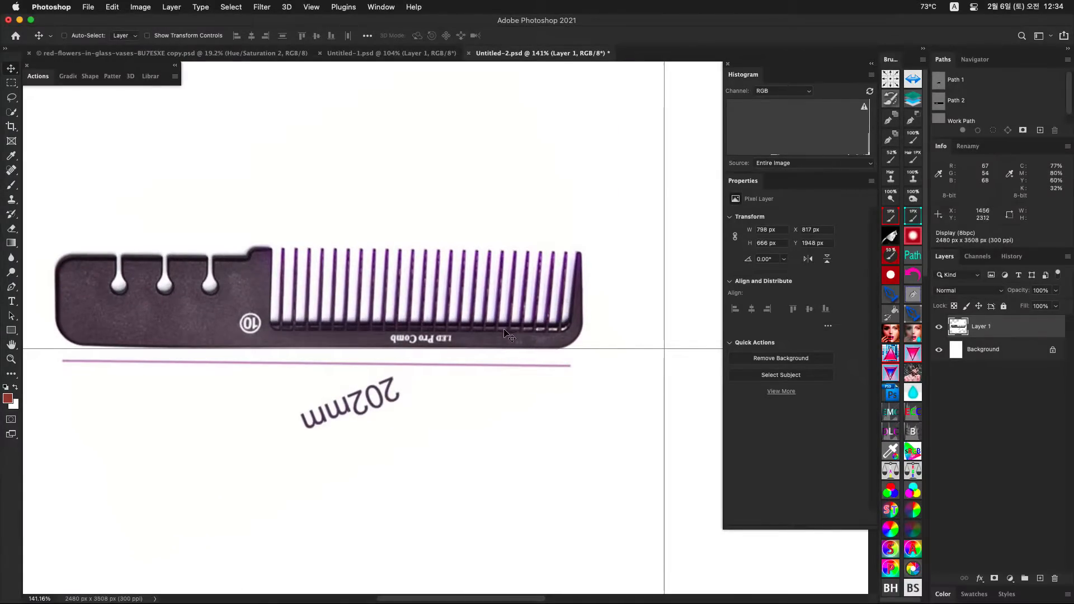
# Step: Rotate the comb slightly back towards level with Free Transform and move it up between the horizontal grid lines
pyautogui.press('super+t')
pyautogui.moveTo(399, 365); pyautogui.dragTo(214, 383)
pyautogui.press('Return')
pyautogui.moveTo(520, 325)
pyautogui.mouseDown()
pyautogui.moveTo(559, 331)
pyautogui.moveTo(484, 355)
pyautogui.moveTo(495, 273)
pyautogui.moveTo(540, 321)
pyautogui.mouseUp()
pyautogui.moveTo(519, 286); pyautogui.dragTo(519, 367)
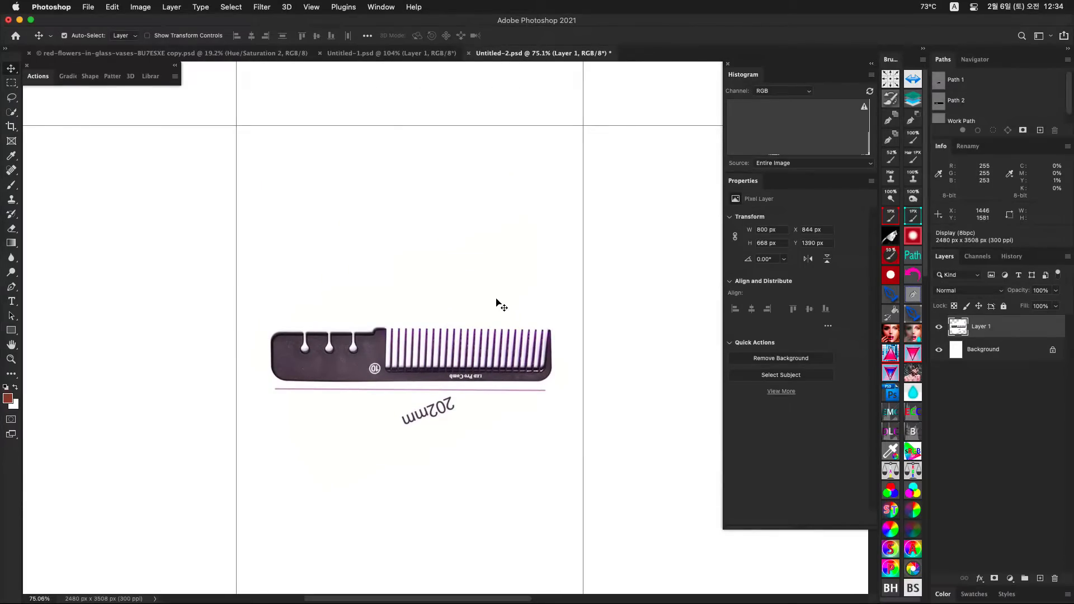
pyautogui.moveTo(553, 347); pyautogui.dragTo(604, 358)
pyautogui.moveTo(569, 351); pyautogui.dragTo(588, 321)
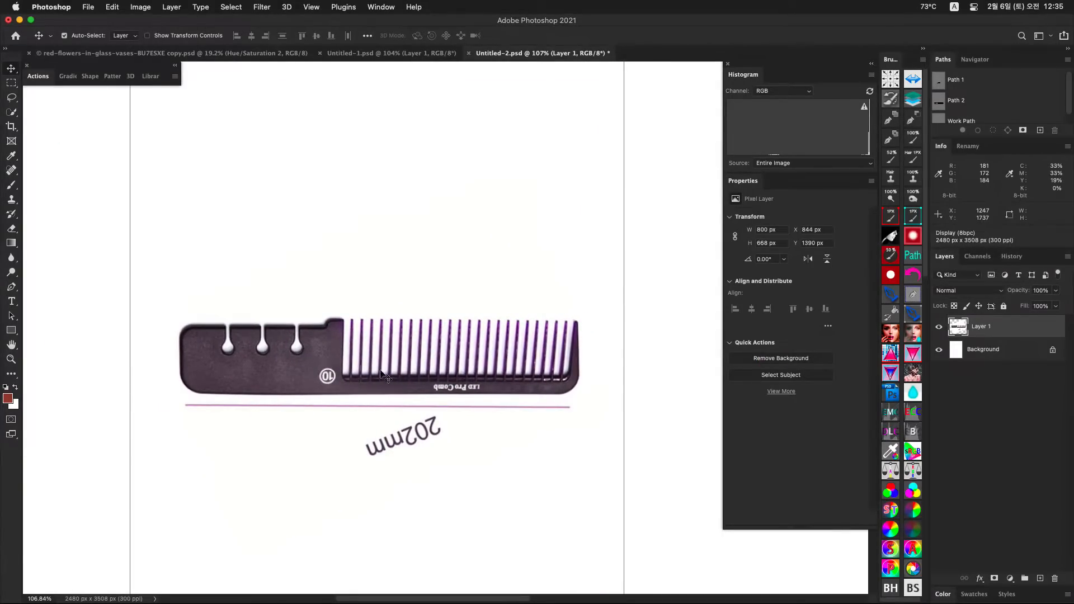
# Step: Show the rulers and place a horizontal guide along the upper edge of the comb's handle
pyautogui.press('super')
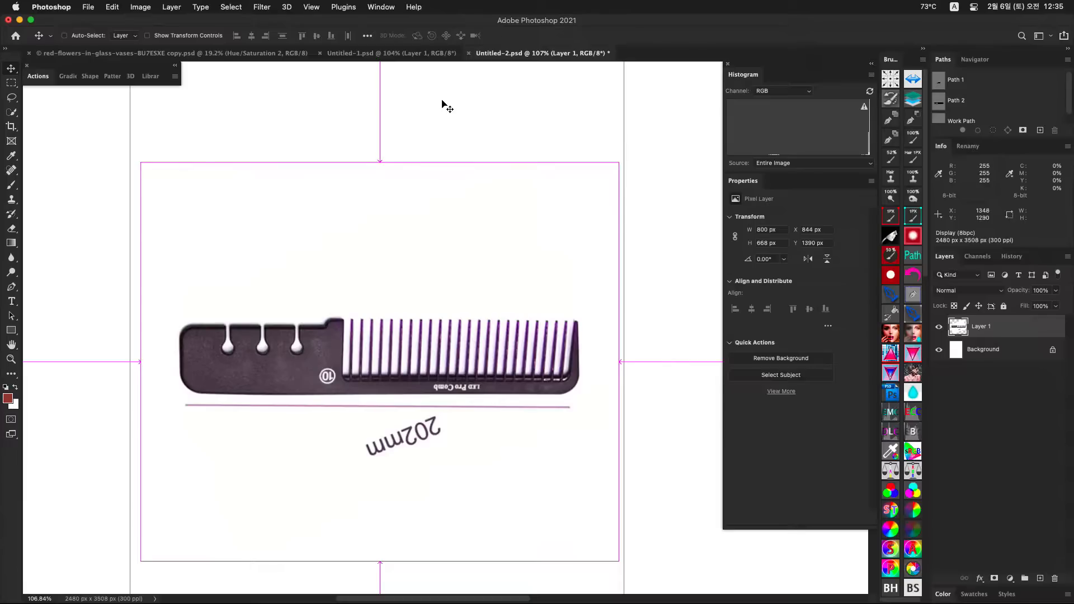
pyautogui.press('super+r')
pyautogui.moveTo(453, 67); pyautogui.dragTo(441, 306)
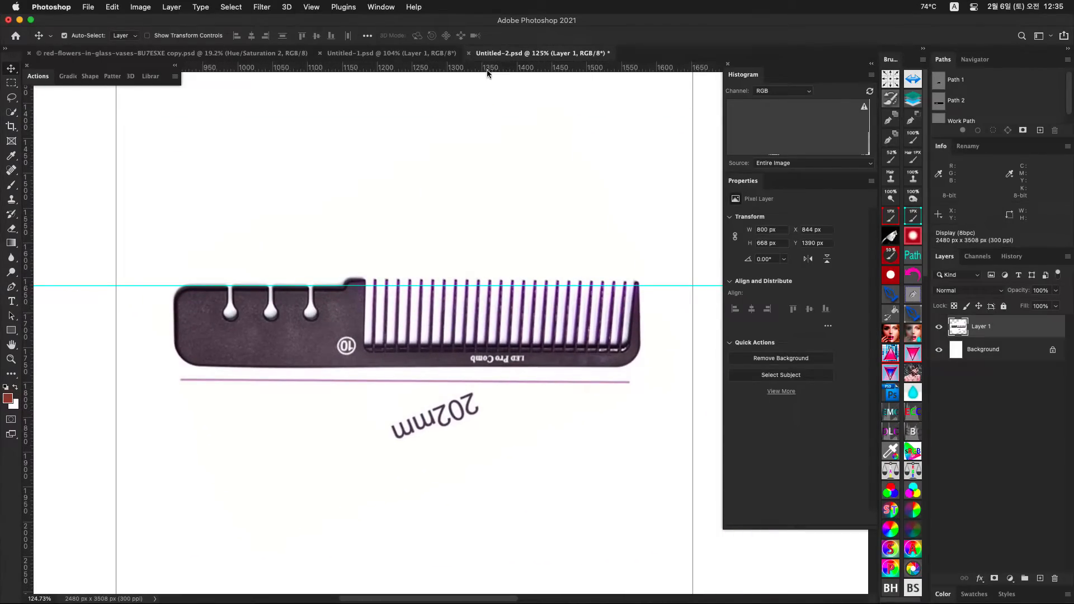
pyautogui.click(312, 8)
pyautogui.moveTo(400, 233)
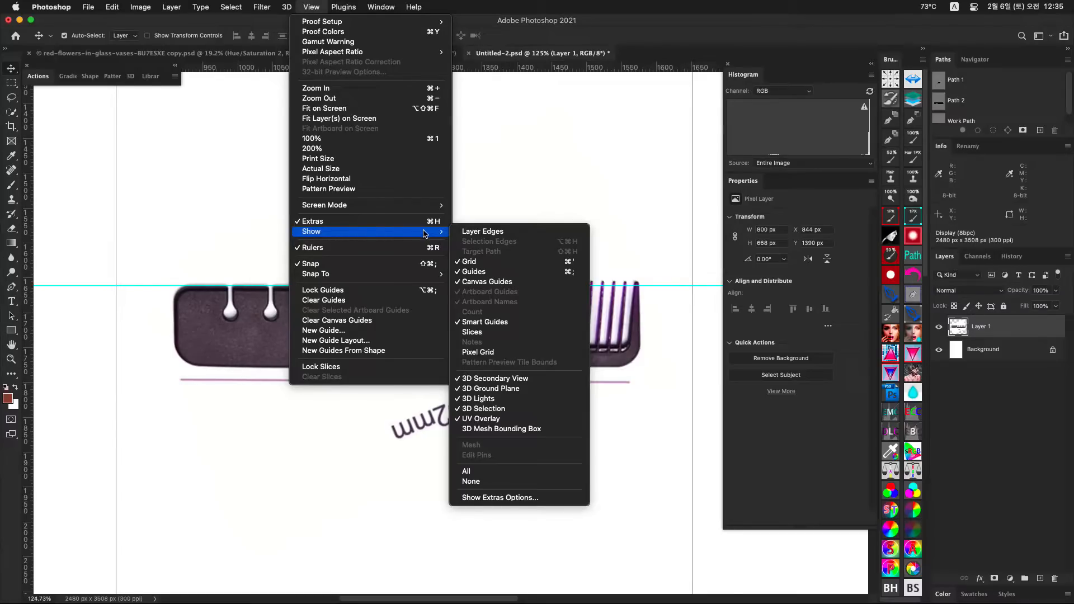
pyautogui.click(495, 195)
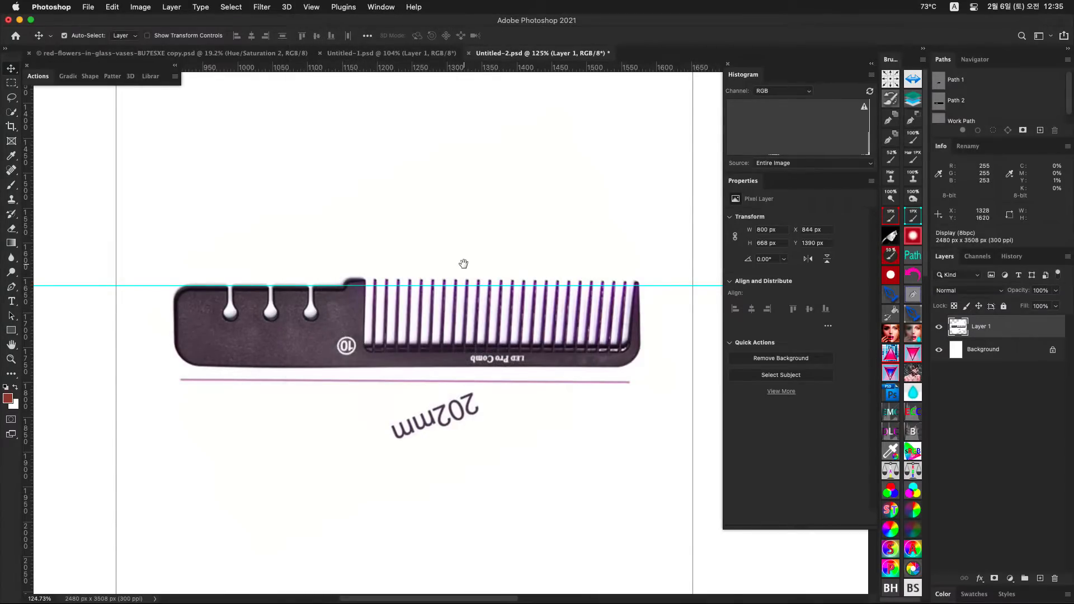
# Step: Place a second horizontal guide along the comb's lower edge
pyautogui.scroll(-1, 463, 259)
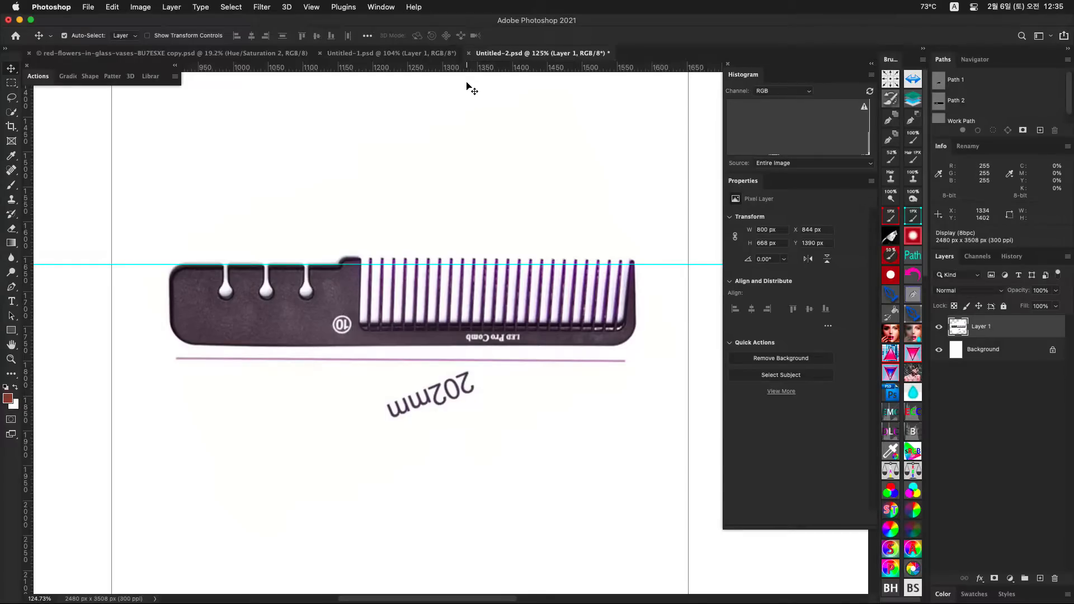
pyautogui.moveTo(467, 67); pyautogui.dragTo(428, 347)
pyautogui.moveTo(537, 370); pyautogui.dragTo(523, 292)
# Step: Check the guide and grid settings in the Guides, Grid & Slices preferences
pyautogui.click(51, 7)
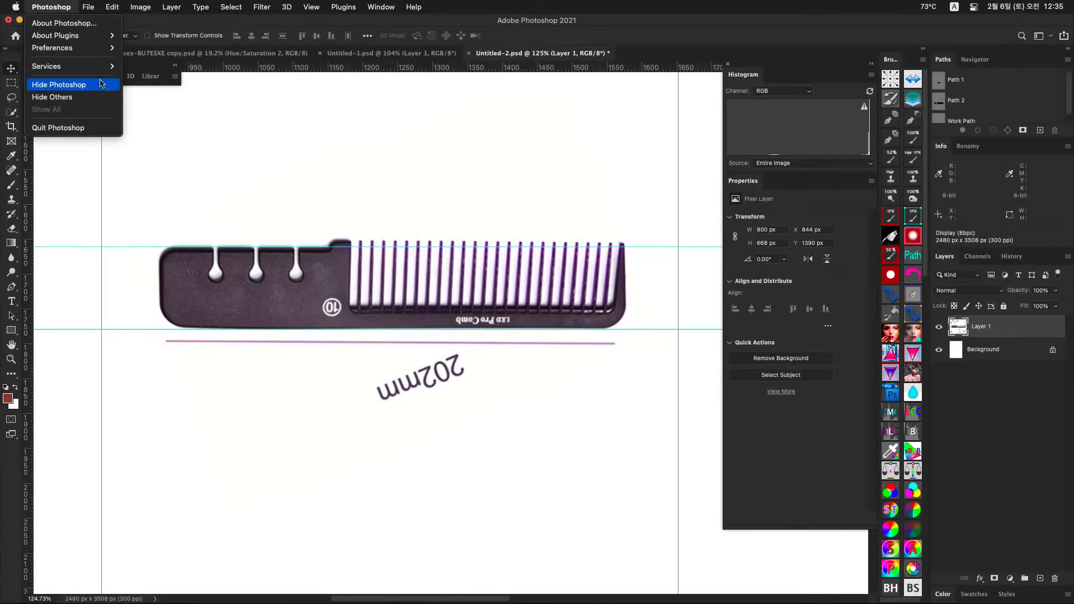
pyautogui.moveTo(84, 48)
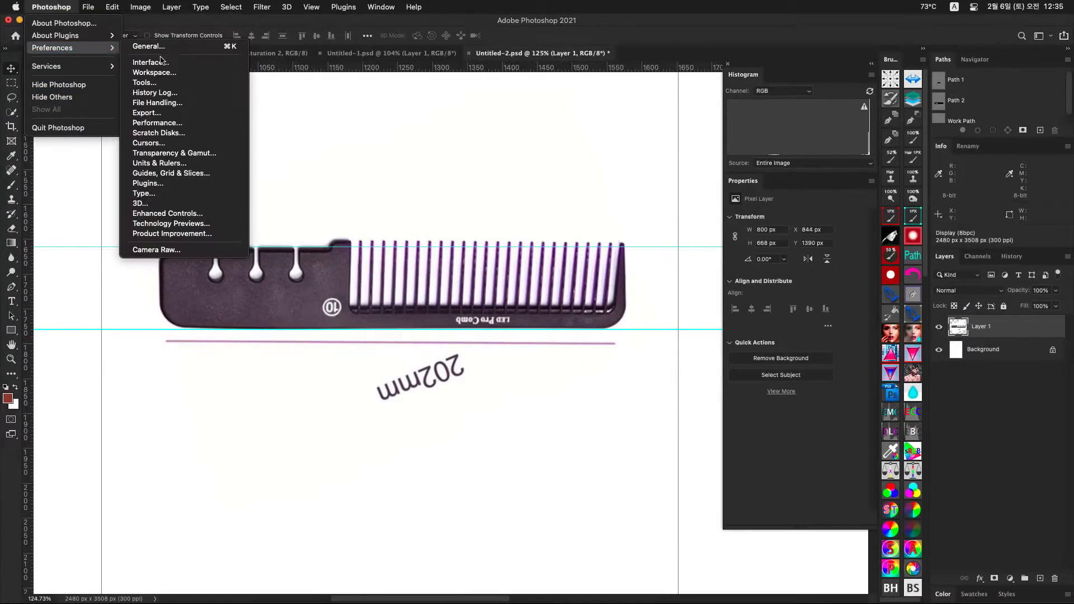
pyautogui.click(195, 173)
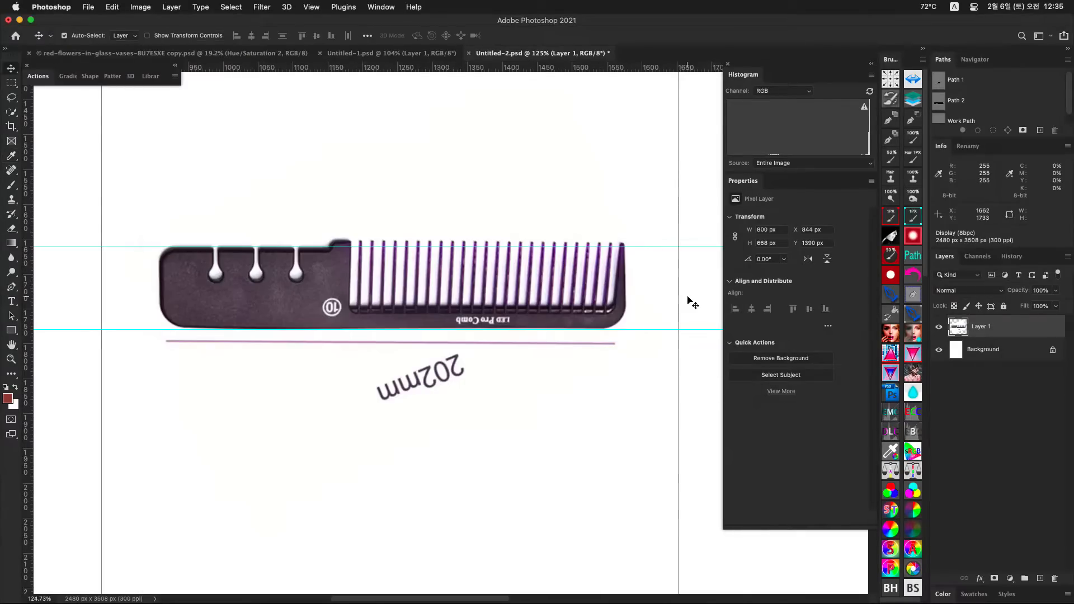
pyautogui.click(705, 288)
# Step: Remove the horizontal guide along the comb's upper edge
pyautogui.moveTo(574, 266); pyautogui.dragTo(557, 292)
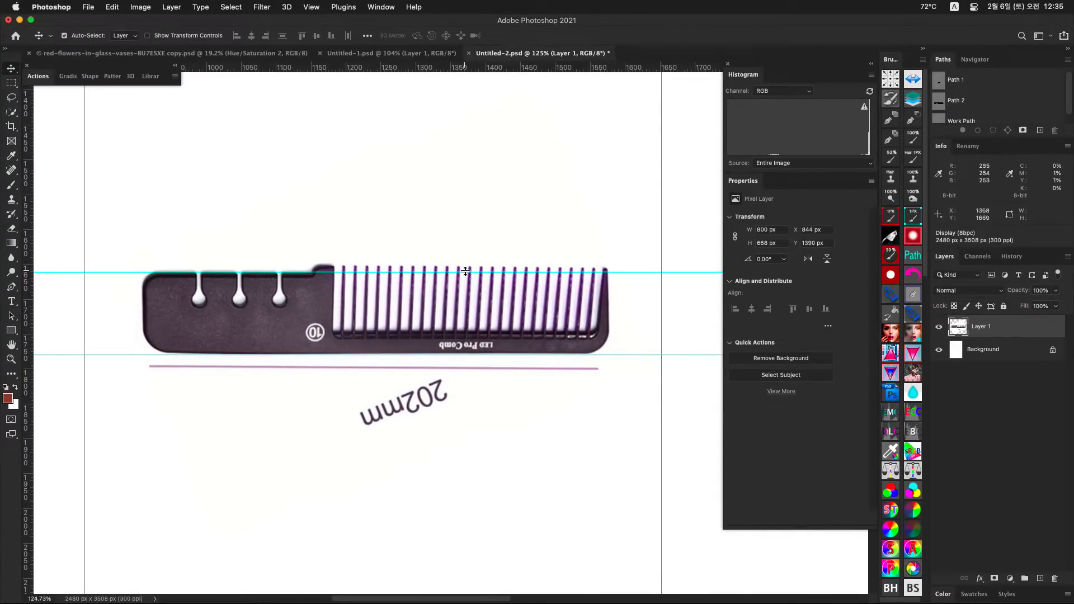
pyautogui.moveTo(466, 271); pyautogui.dragTo(500, 64)
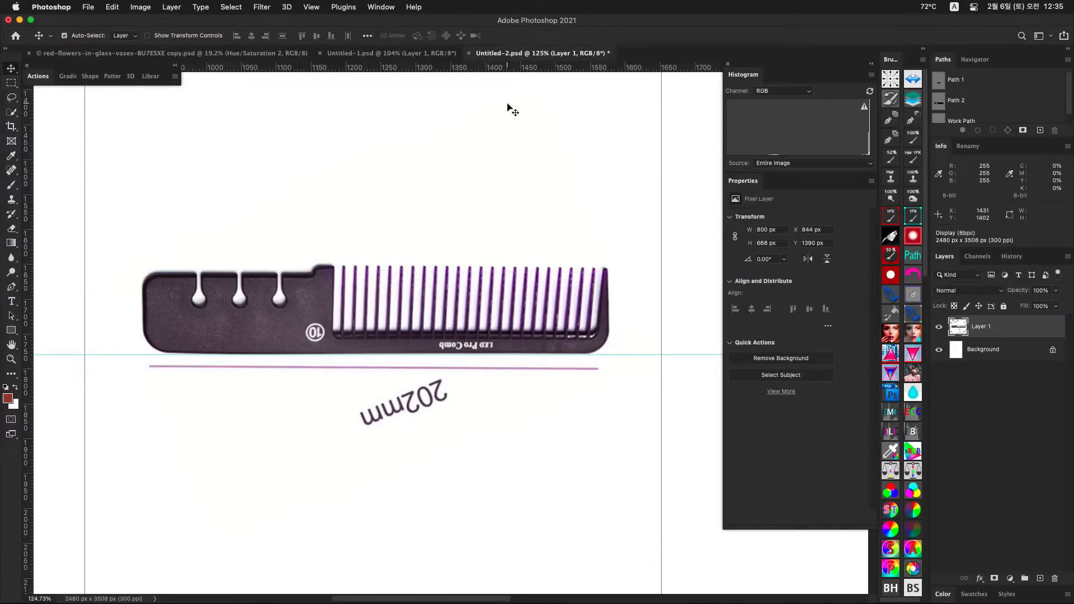
pyautogui.scroll(1, 512, 252)
# Step: Place vertical guides at the comb's toothed end, at the start of the teeth and at the handle's outer end
pyautogui.moveTo(25, 331); pyautogui.dragTo(613, 282)
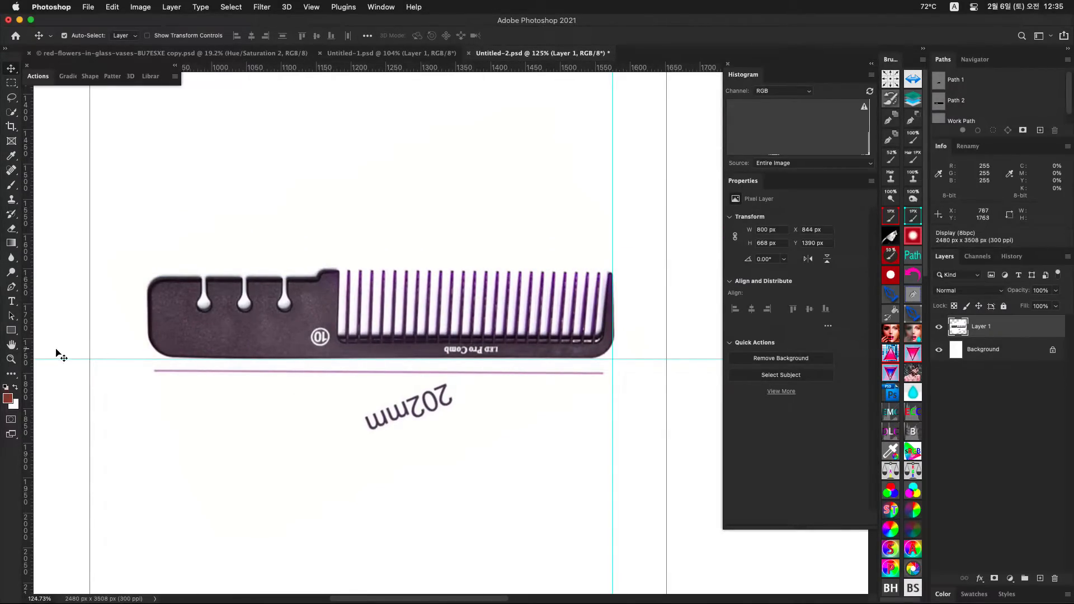
pyautogui.moveTo(32, 361); pyautogui.dragTo(339, 305)
pyautogui.moveTo(27, 348); pyautogui.dragTo(148, 321)
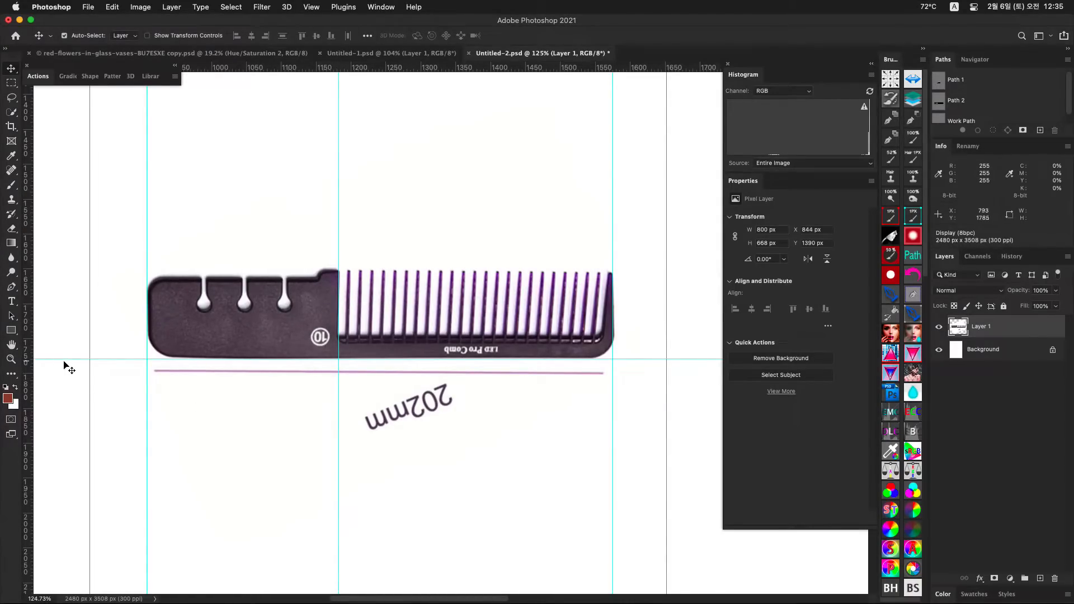
# Step: Place four more vertical guides at intervals across the comb's teeth
pyautogui.moveTo(32, 368); pyautogui.dragTo(408, 317)
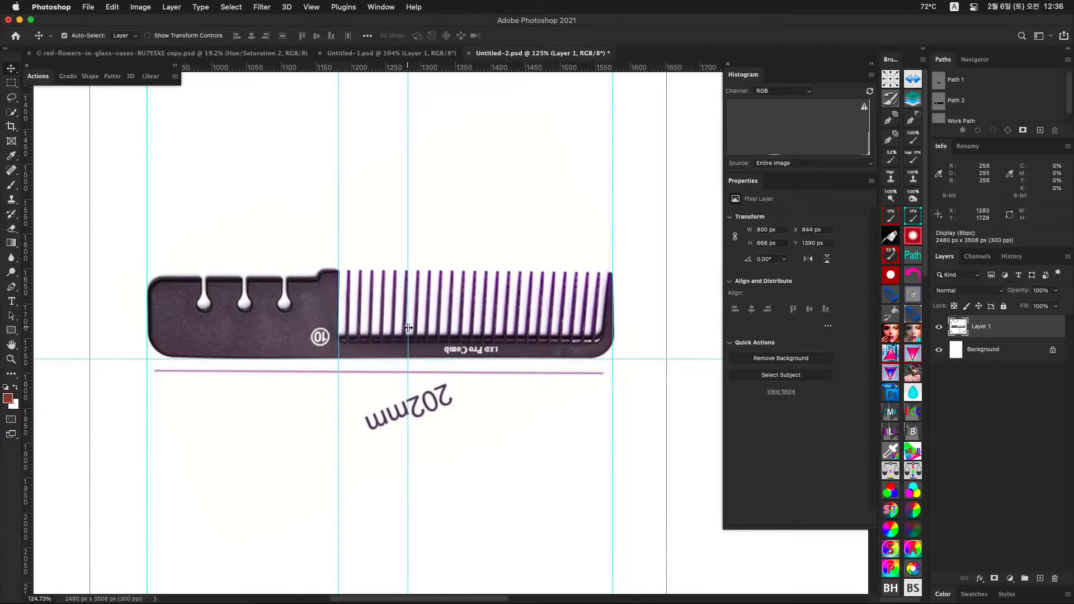
pyautogui.moveTo(28, 381); pyautogui.dragTo(464, 325)
pyautogui.moveTo(29, 389); pyautogui.dragTo(521, 321)
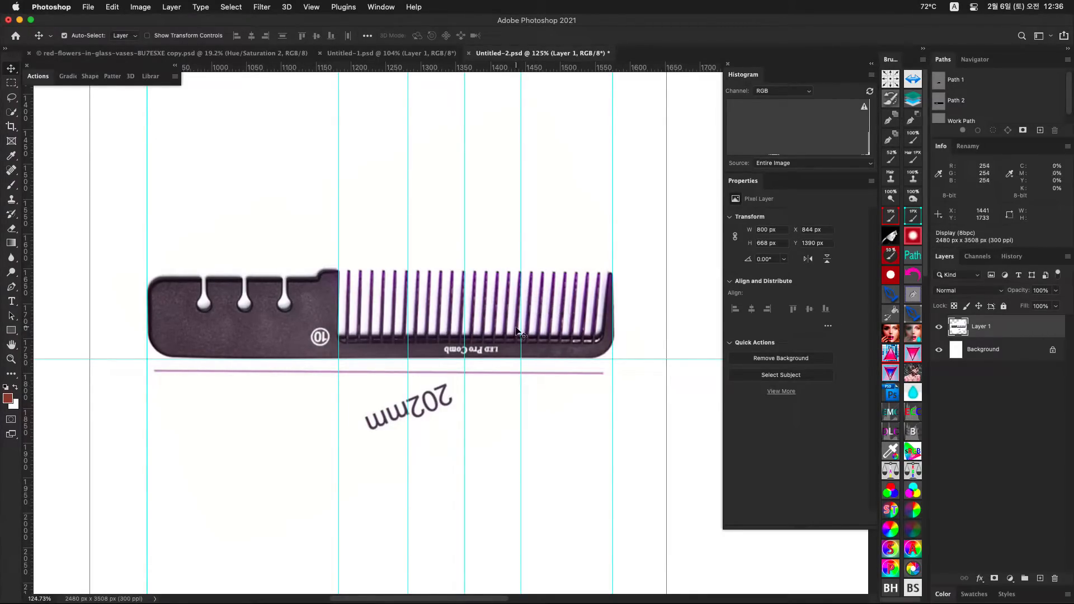
pyautogui.moveTo(25, 393); pyautogui.dragTo(567, 306)
pyautogui.scroll(-4, 593, 305)
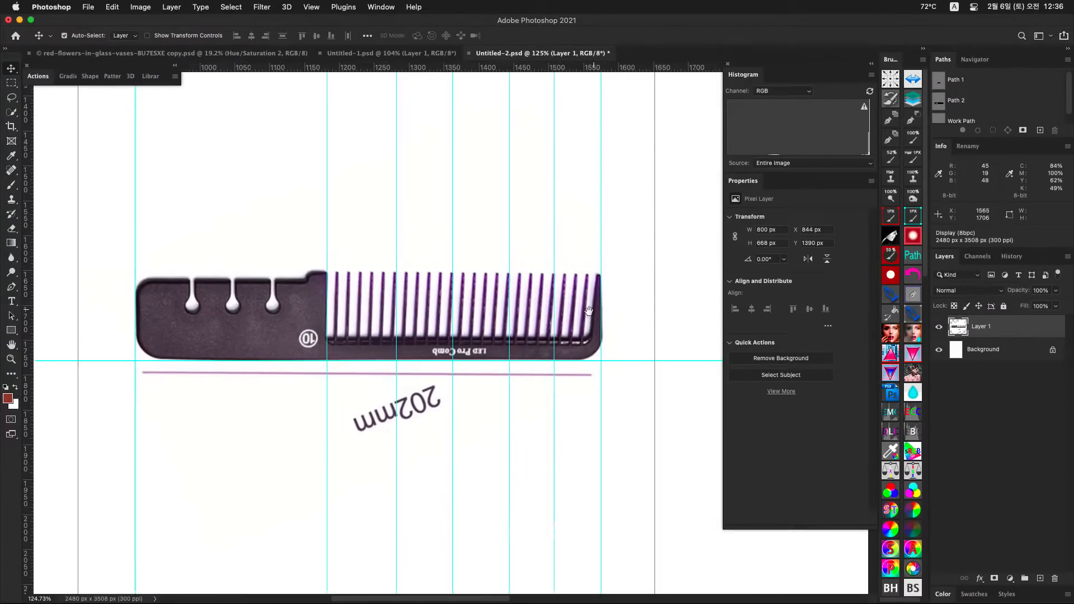
# Step: With the Background hidden, cut a rectangle about 715 × 143 px around the comb, excluding the 202mm label, onto a new layer
pyautogui.keyDown('super'); pyautogui.click(959, 329); pyautogui.keyUp('super')
pyautogui.press('super+d')
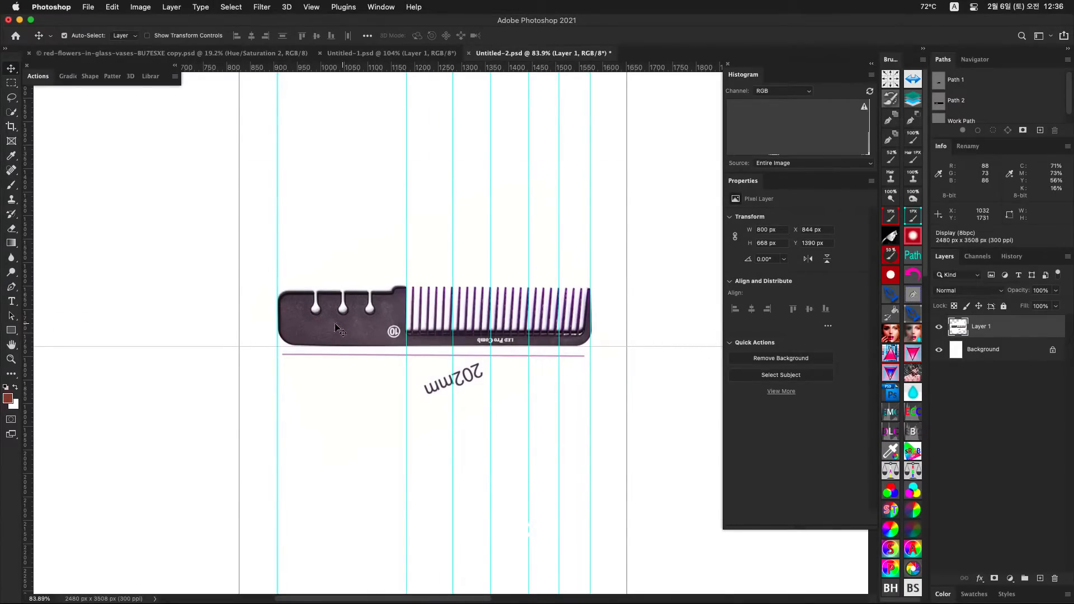
pyautogui.press('m')
pyautogui.moveTo(264, 282); pyautogui.dragTo(602, 350)
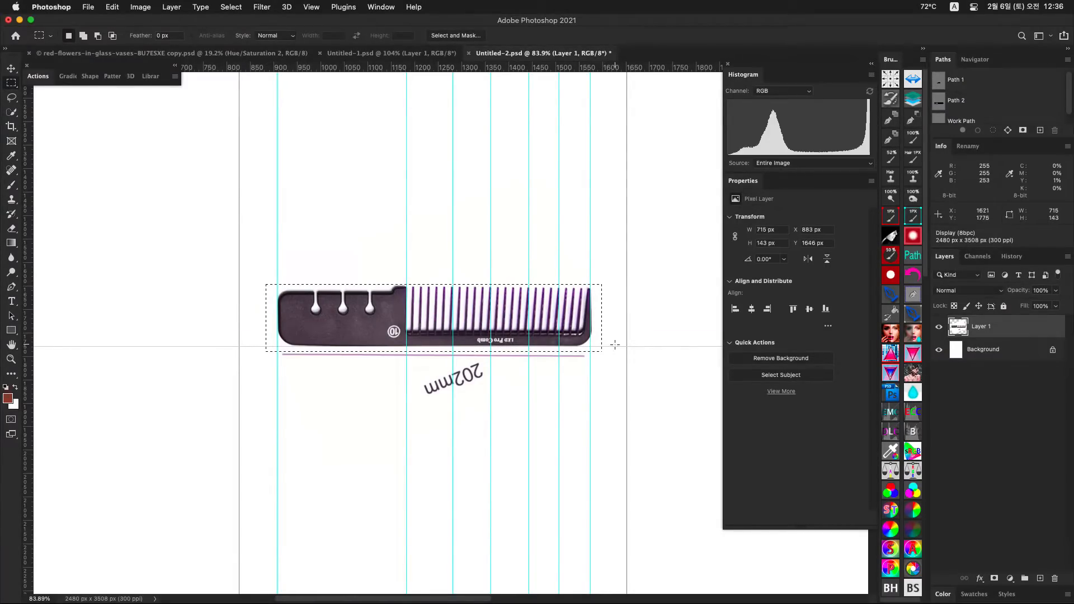
pyautogui.keyDown('alt'); pyautogui.click(939, 328); pyautogui.keyUp('alt')
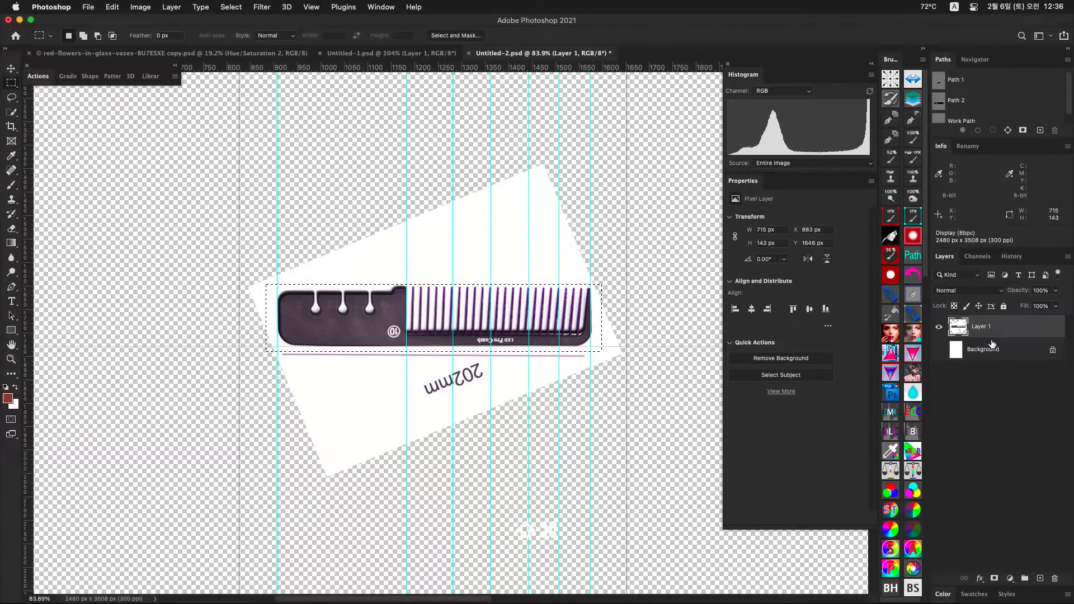
pyautogui.press('super+shift+j')
# Step: Show the Background layer again and delete Layer 1 with the leftover line and 202mm label
pyautogui.click(987, 351)
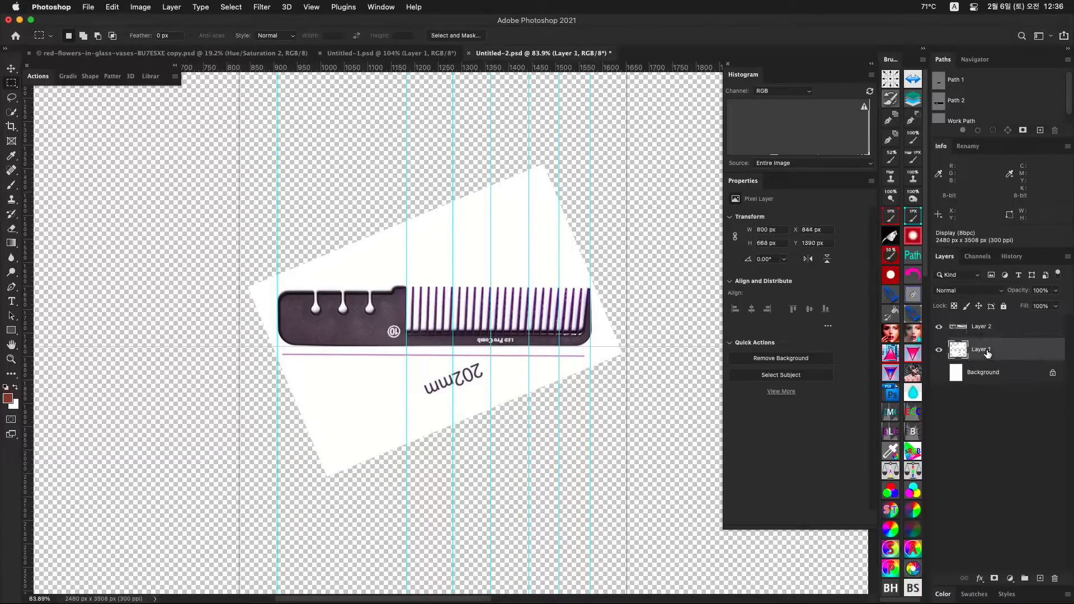
pyautogui.click(940, 372)
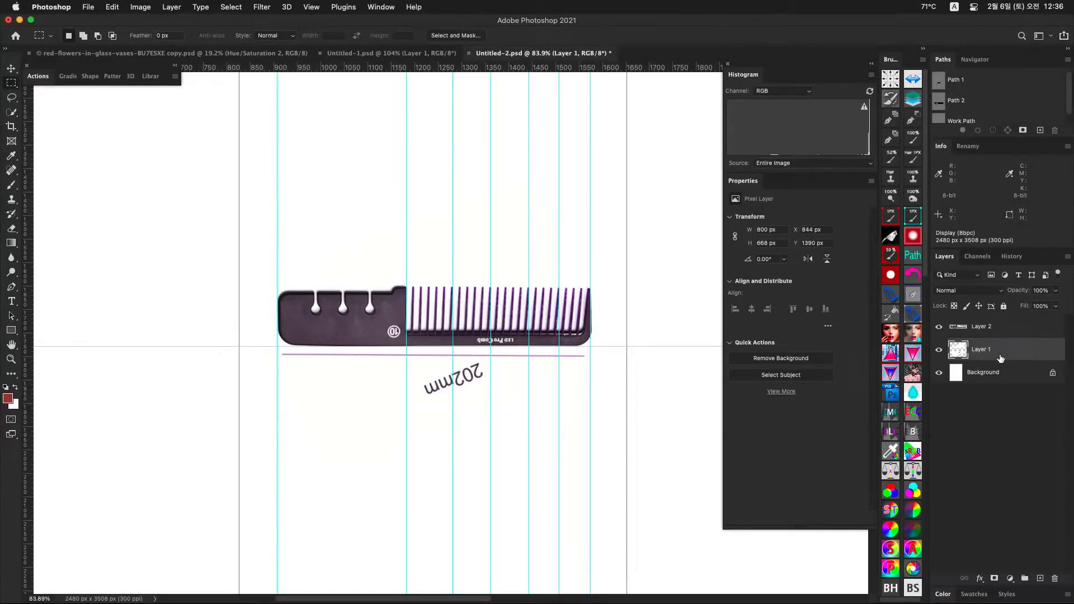
pyautogui.press('BackSpace')
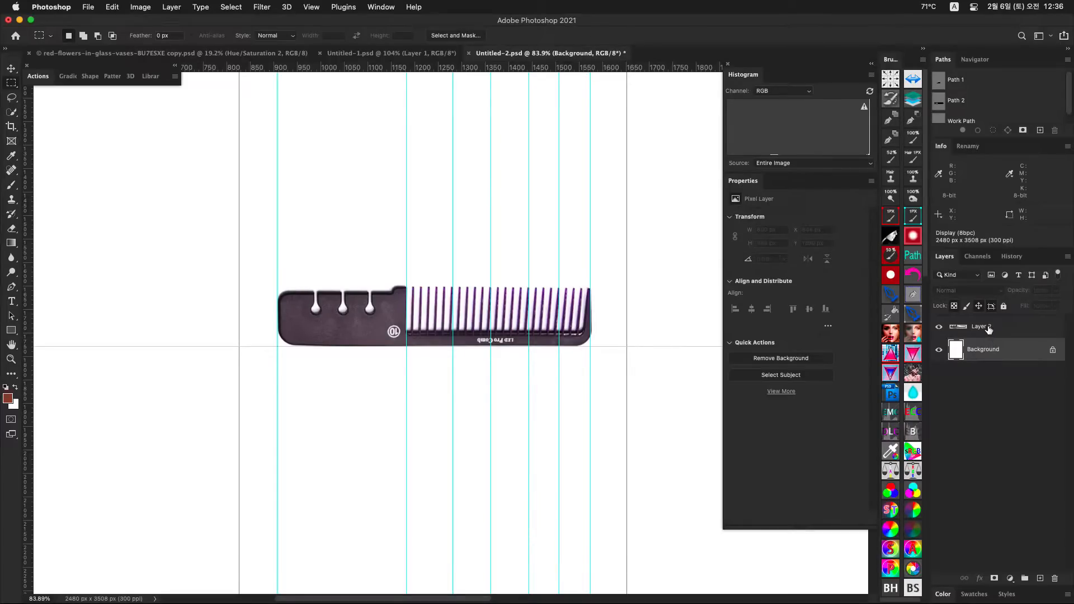
# Step: Free Transform Layer 2 and skew the upper corner at the comb's toothed end inward by about 1.1° towards the vertical guide
pyautogui.click(989, 329)
pyautogui.moveTo(574, 269); pyautogui.dragTo(613, 323)
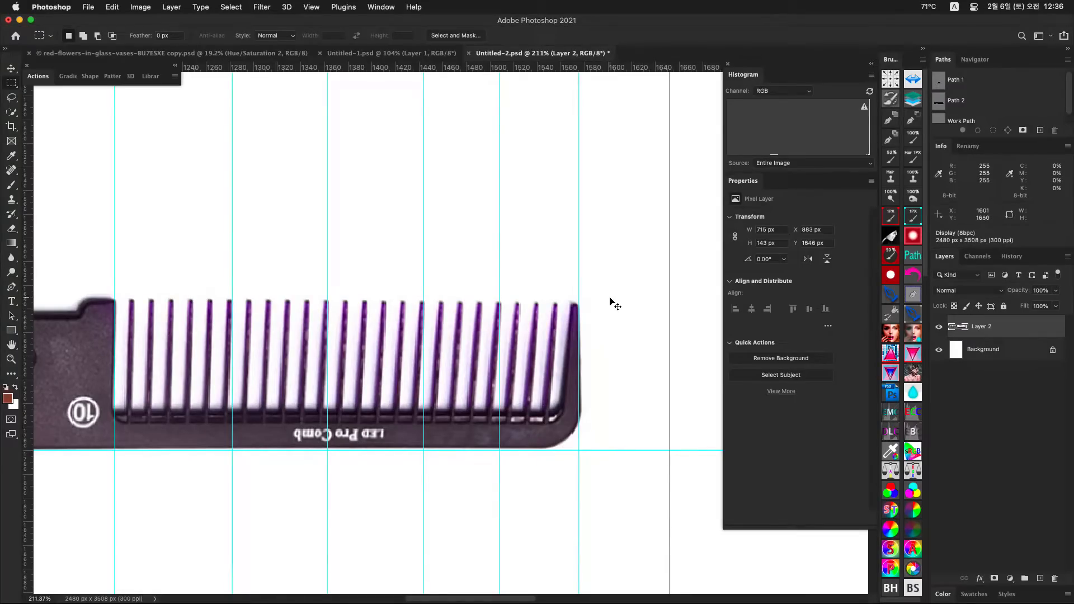
pyautogui.hotkey('ctrl', 't')
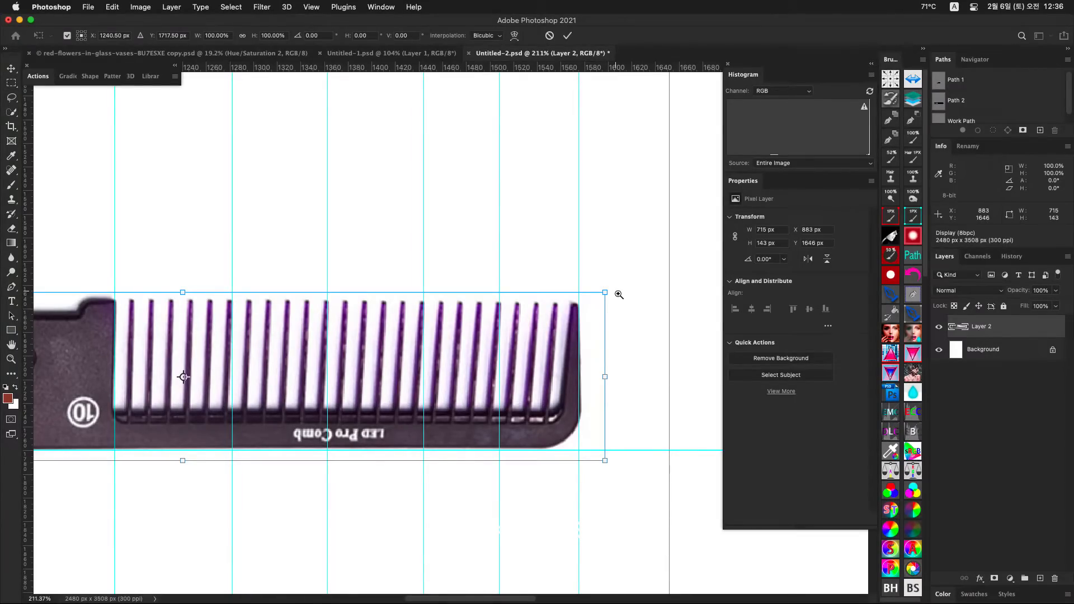
pyautogui.moveTo(619, 294); pyautogui.dragTo(600, 293)
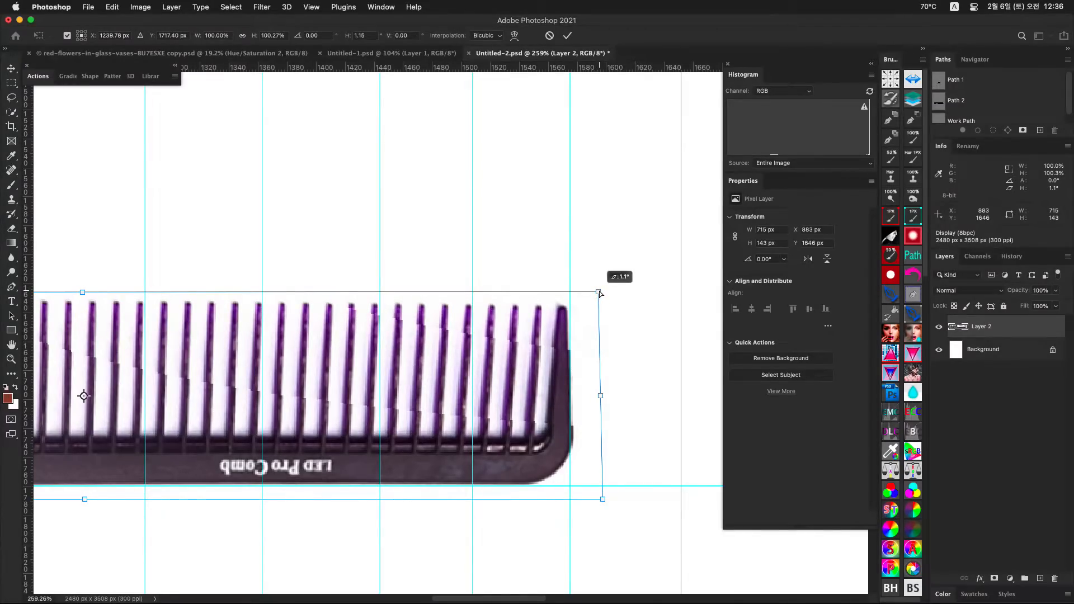
# Step: Skew the layer's upper corner at the comb's handle end slightly inward to align the end edge with its vertical guide
pyautogui.hscroll(-10, 598, 294)
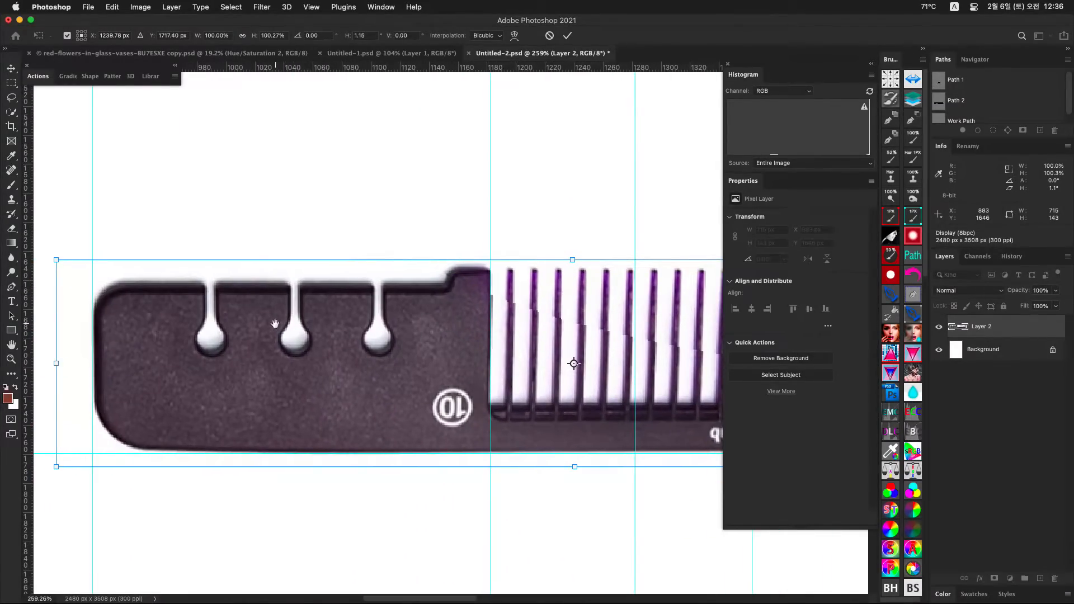
pyautogui.moveTo(199, 292); pyautogui.dragTo(225, 299)
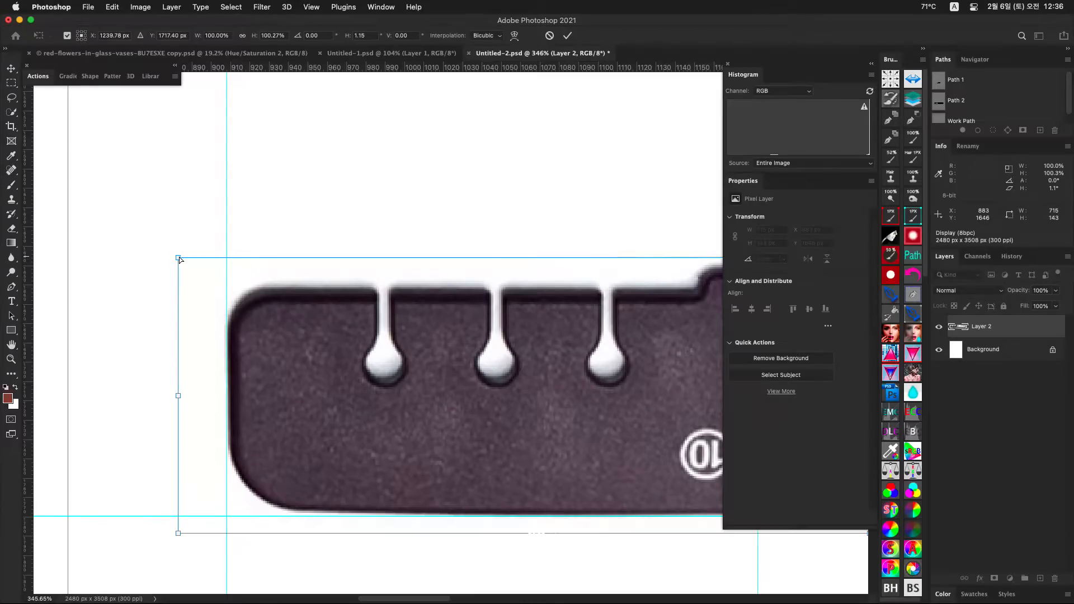
pyautogui.moveTo(178, 258); pyautogui.dragTo(181, 258)
pyautogui.moveTo(428, 314); pyautogui.dragTo(514, 308)
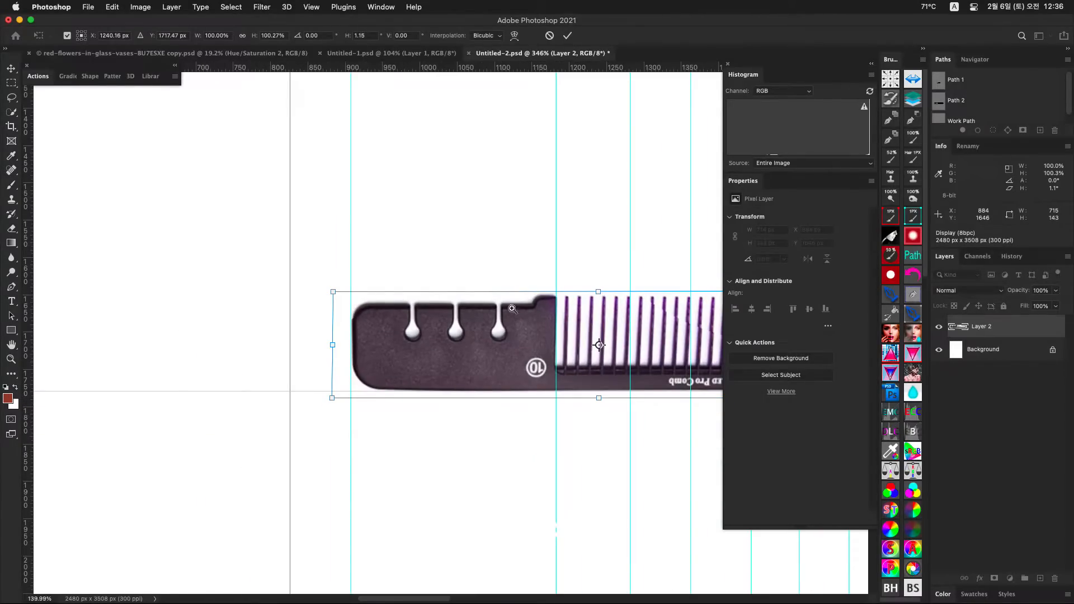
# Step: Skew the upper corner at the comb's toothed end to about 3.2° against the vertical guide and apply the transform
pyautogui.moveTo(625, 305); pyautogui.dragTo(389, 306)
pyautogui.moveTo(554, 312); pyautogui.dragTo(566, 318)
pyautogui.moveTo(626, 300)
pyautogui.mouseDown()
pyautogui.moveTo(649, 312)
pyautogui.moveTo(644, 300)
pyautogui.mouseUp()
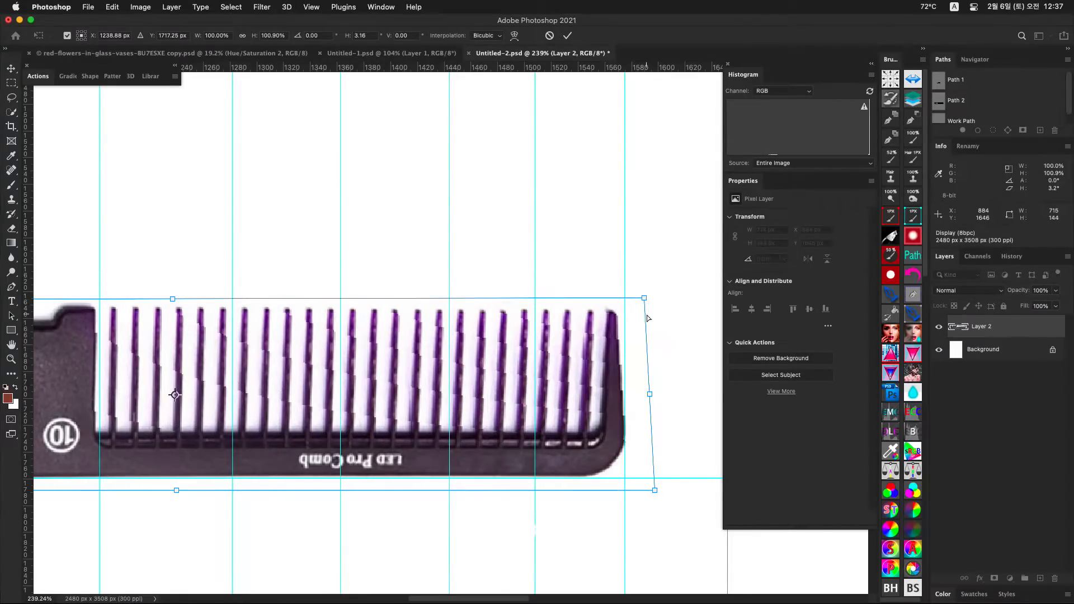
pyautogui.moveTo(561, 311); pyautogui.dragTo(515, 321)
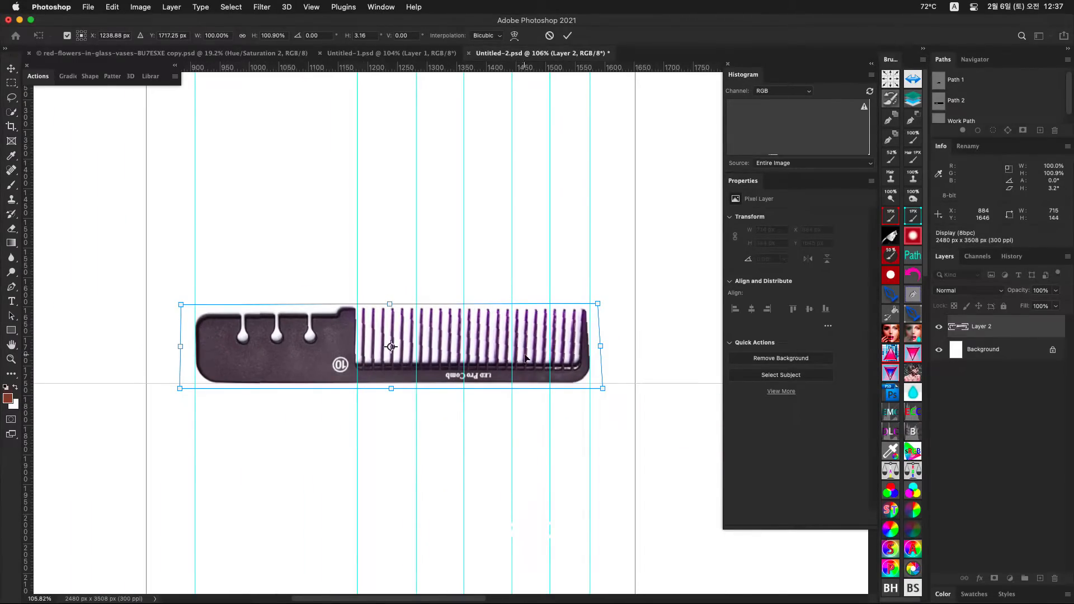
pyautogui.press('Return')
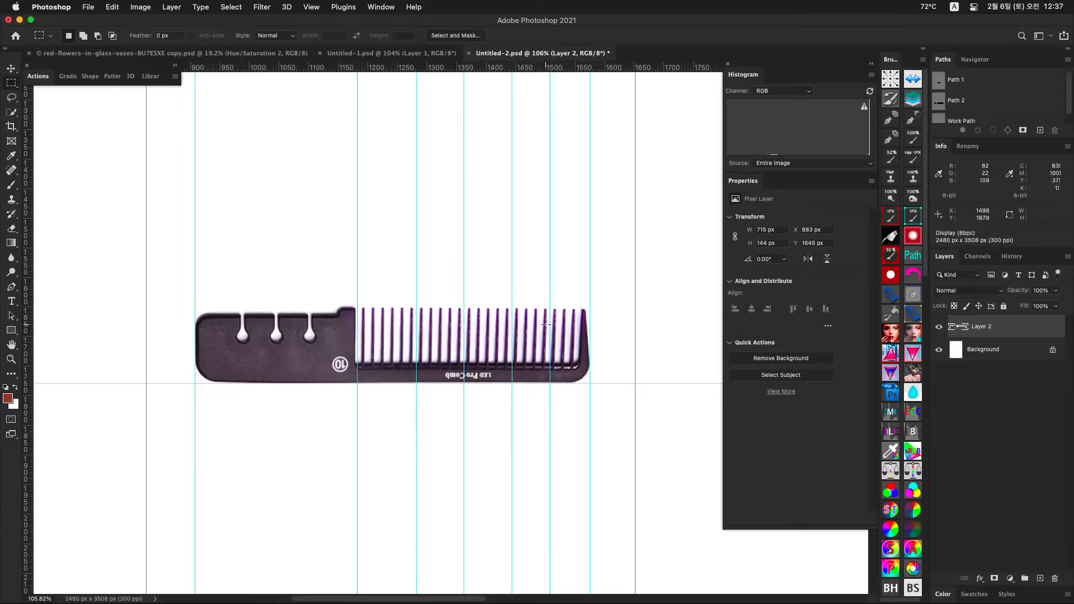
# Step: Clear all guides from the document
pyautogui.hscroll(-2, 539, 305)
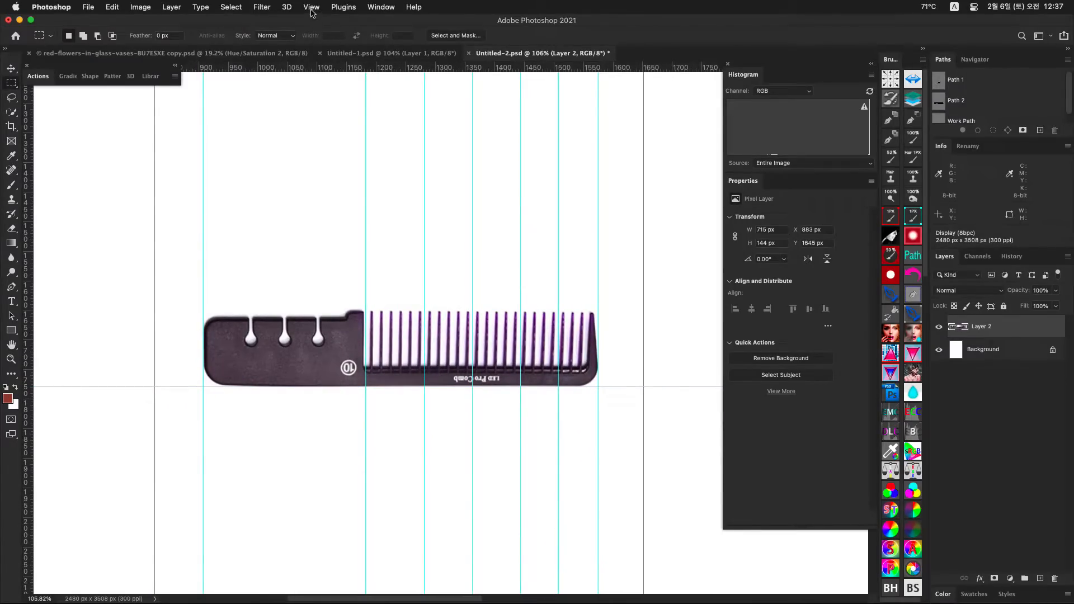
pyautogui.click(311, 8)
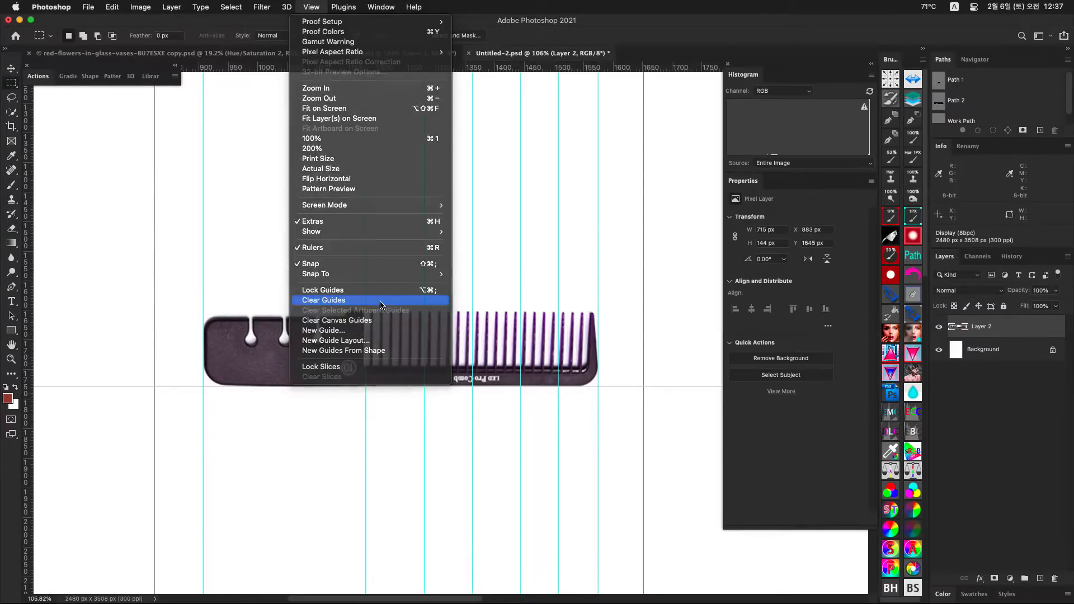
pyautogui.click(379, 301)
pyautogui.scroll(-2, 457, 333)
pyautogui.hscroll(-2, 457, 332)
pyautogui.scroll(3, 456, 332)
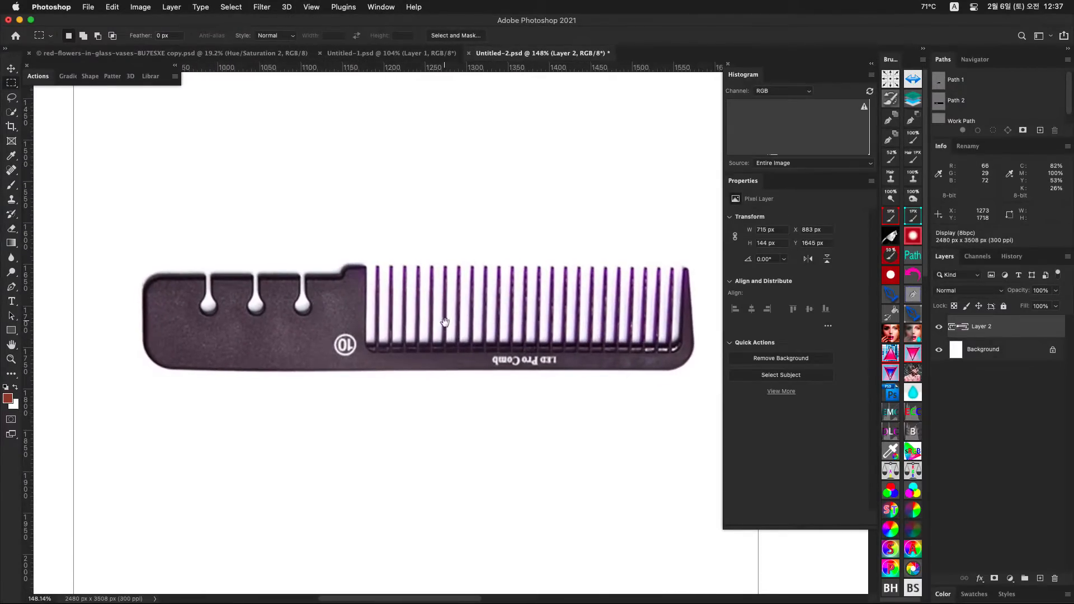
# Step: Delete Path 1, Path 2 and the Work Path together
pyautogui.keyDown('shift'); pyautogui.click(999, 122); pyautogui.keyUp('shift')
pyautogui.click(1055, 131)
pyautogui.moveTo(252, 284); pyautogui.dragTo(261, 281)
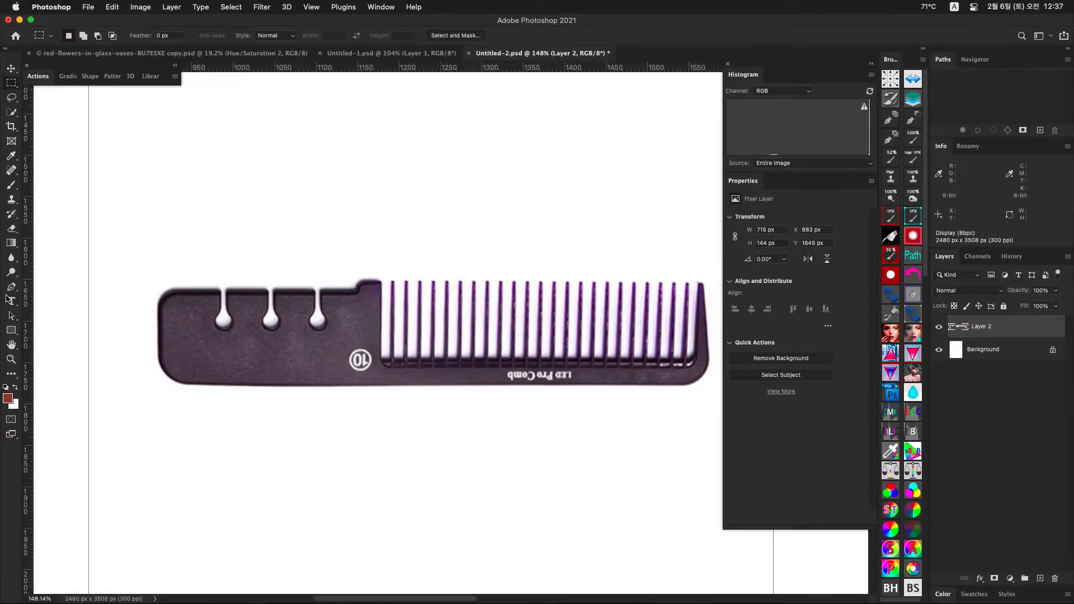
# Step: Activate the Pen tool in Path mode and set its path operation to Combine Shapes
pyautogui.click(13, 288)
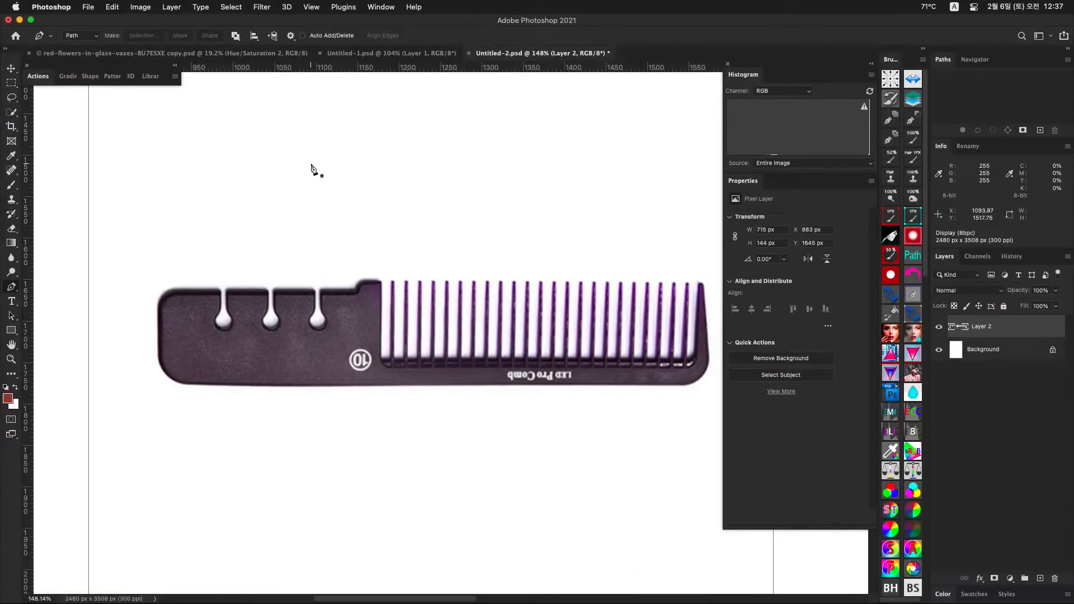
pyautogui.click(236, 36)
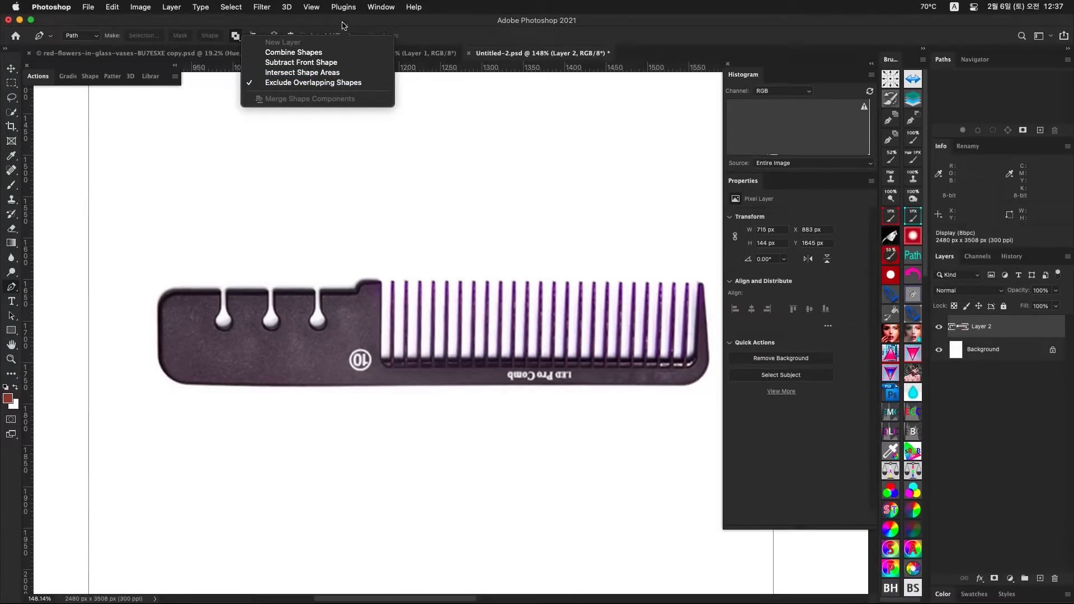
pyautogui.click(323, 56)
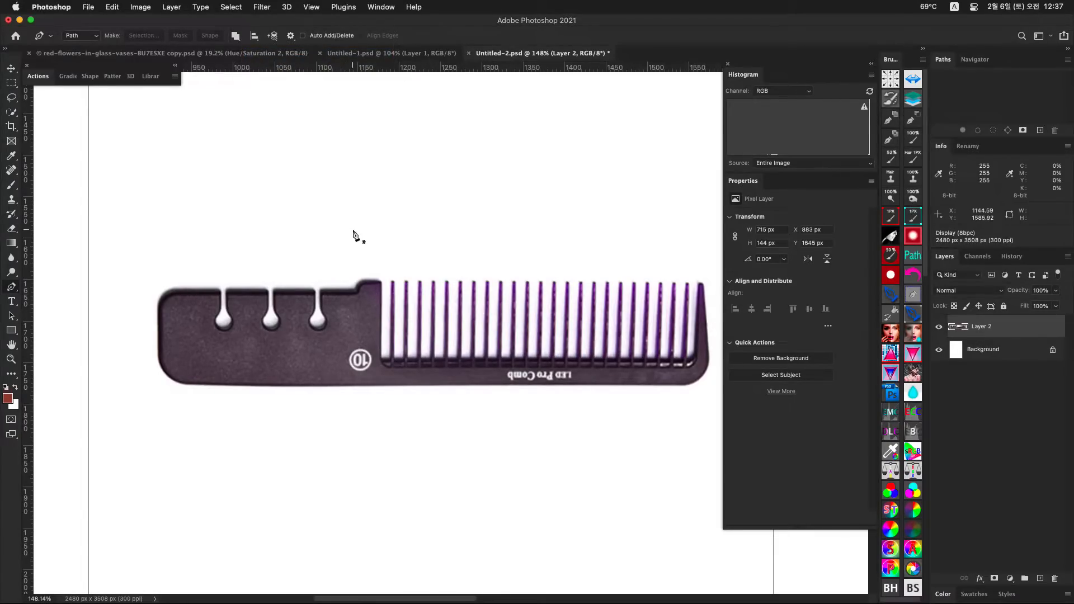
pyautogui.moveTo(363, 316); pyautogui.dragTo(338, 303)
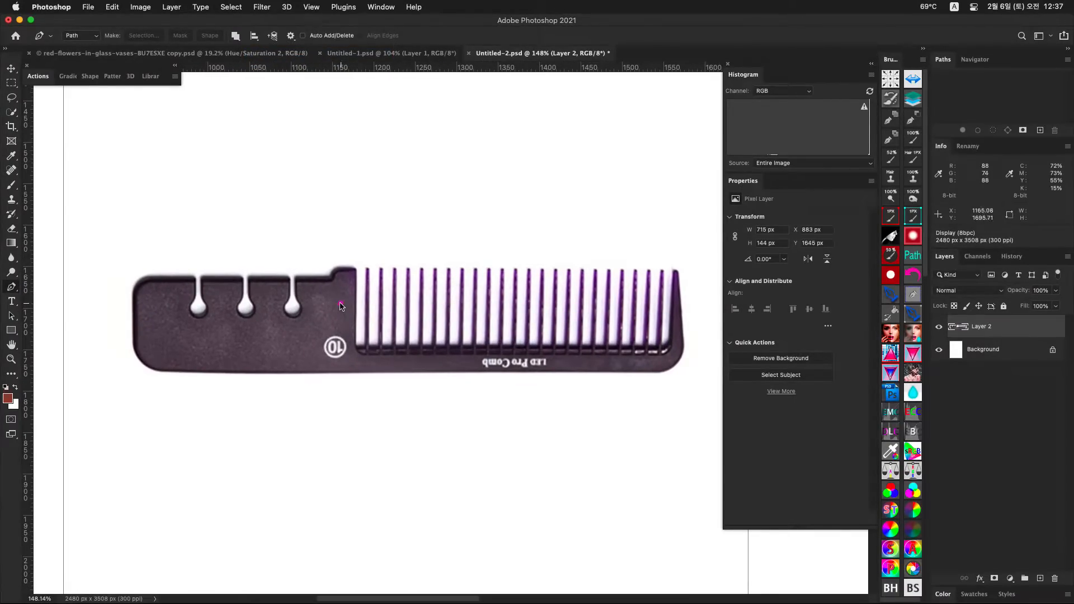
pyautogui.moveTo(133, 341)
pyautogui.mouseDown()
pyautogui.moveTo(133, 311)
pyautogui.moveTo(169, 282)
pyautogui.moveTo(270, 288)
pyautogui.mouseUp()
pyautogui.moveTo(139, 280)
pyautogui.mouseDown()
pyautogui.moveTo(325, 281)
pyautogui.moveTo(352, 267)
pyautogui.moveTo(358, 347)
pyautogui.moveTo(379, 350)
pyautogui.moveTo(668, 350)
pyautogui.moveTo(671, 283)
pyautogui.moveTo(673, 361)
pyautogui.moveTo(291, 371)
pyautogui.moveTo(145, 358)
pyautogui.moveTo(139, 303)
pyautogui.moveTo(189, 273)
pyautogui.mouseUp()
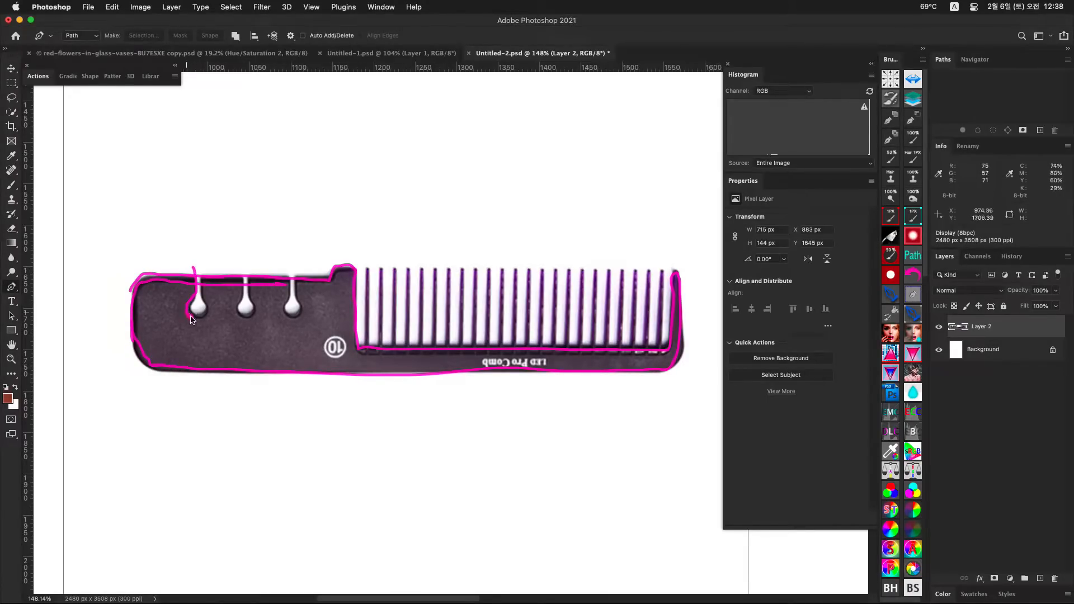
pyautogui.moveTo(191, 319)
pyautogui.mouseDown()
pyautogui.moveTo(208, 299)
pyautogui.moveTo(212, 251)
pyautogui.mouseUp()
pyautogui.moveTo(251, 315); pyautogui.dragTo(255, 258)
pyautogui.click(287, 266)
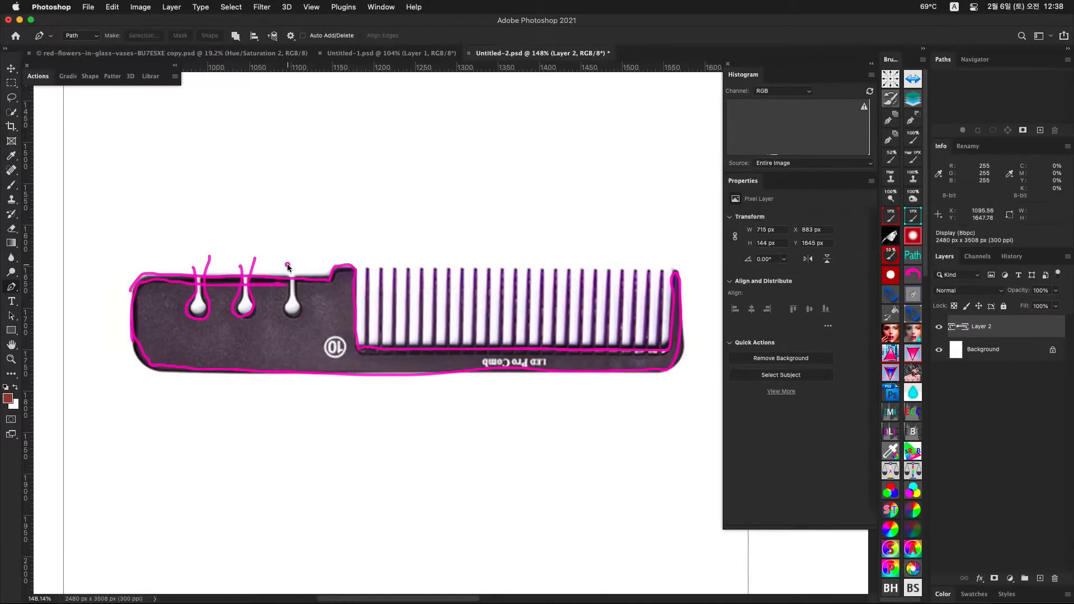
pyautogui.moveTo(284, 304); pyautogui.dragTo(304, 241)
pyautogui.moveTo(200, 244); pyautogui.dragTo(187, 247)
pyautogui.click(249, 237)
pyautogui.moveTo(367, 268)
pyautogui.mouseDown()
pyautogui.moveTo(365, 314)
pyautogui.moveTo(393, 322)
pyautogui.mouseUp()
pyautogui.moveTo(384, 240); pyautogui.dragTo(402, 242)
pyautogui.moveTo(392, 223); pyautogui.dragTo(391, 262)
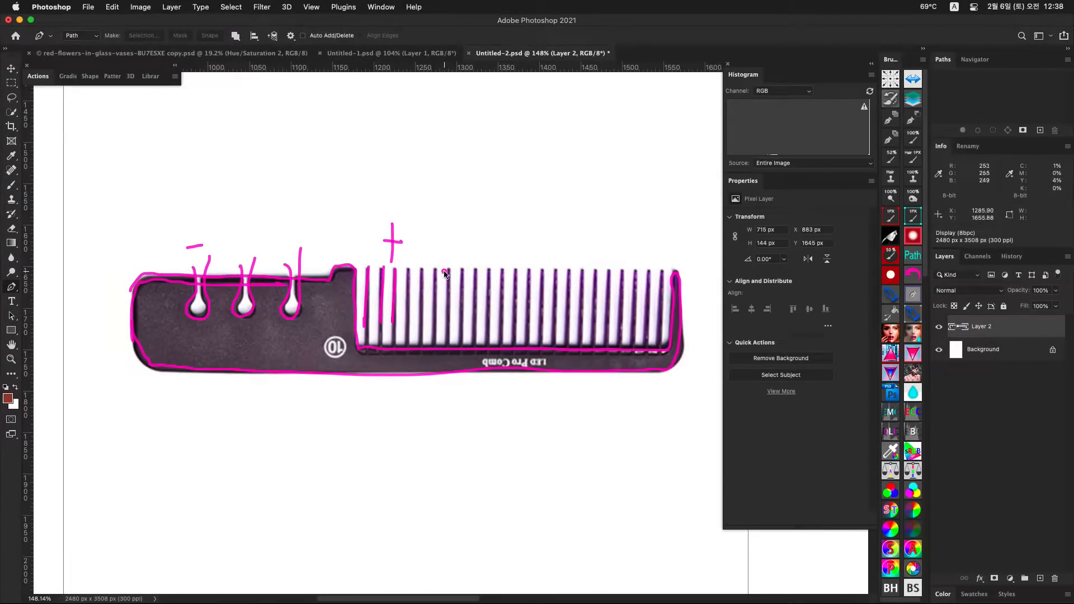
pyautogui.press('Escape')
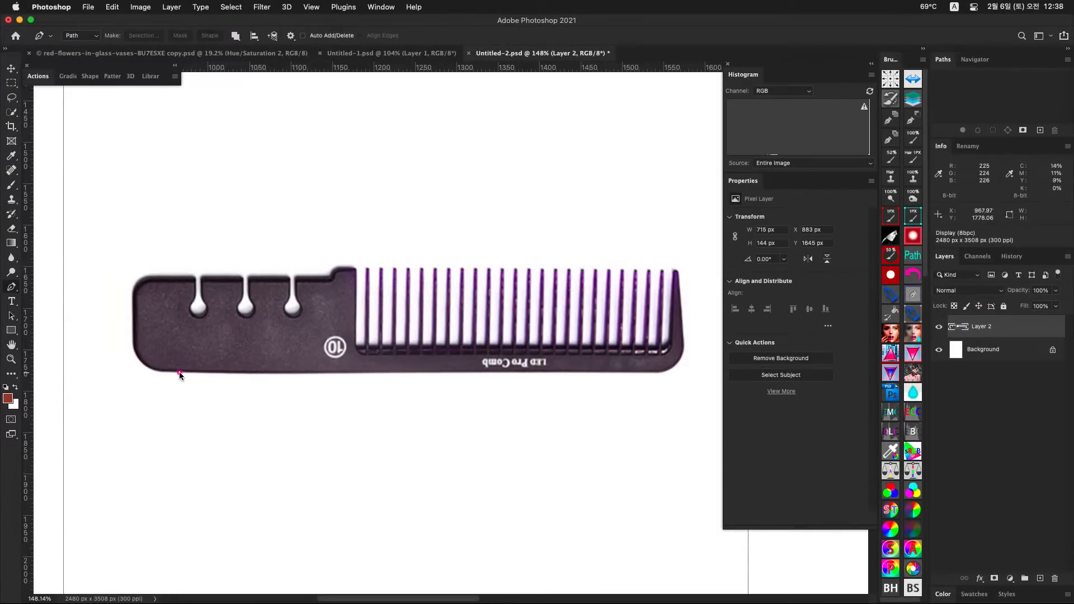
pyautogui.moveTo(159, 371)
pyautogui.mouseDown()
pyautogui.moveTo(141, 285)
pyautogui.moveTo(357, 268)
pyautogui.moveTo(353, 339)
pyautogui.moveTo(362, 340)
pyautogui.moveTo(362, 285)
pyautogui.moveTo(368, 343)
pyautogui.moveTo(384, 316)
pyautogui.mouseUp()
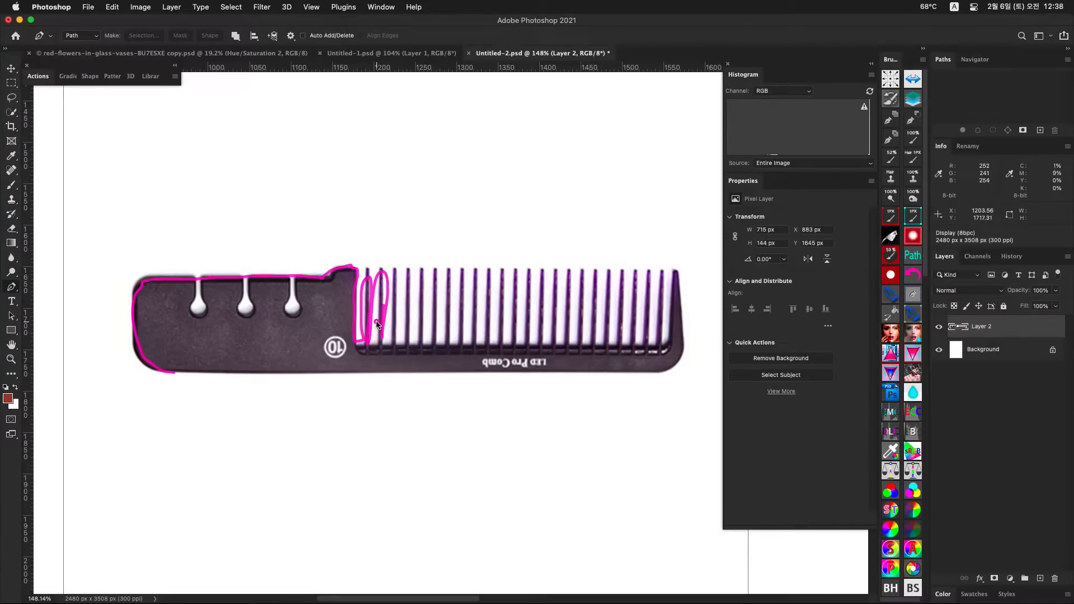
pyautogui.press('Escape')
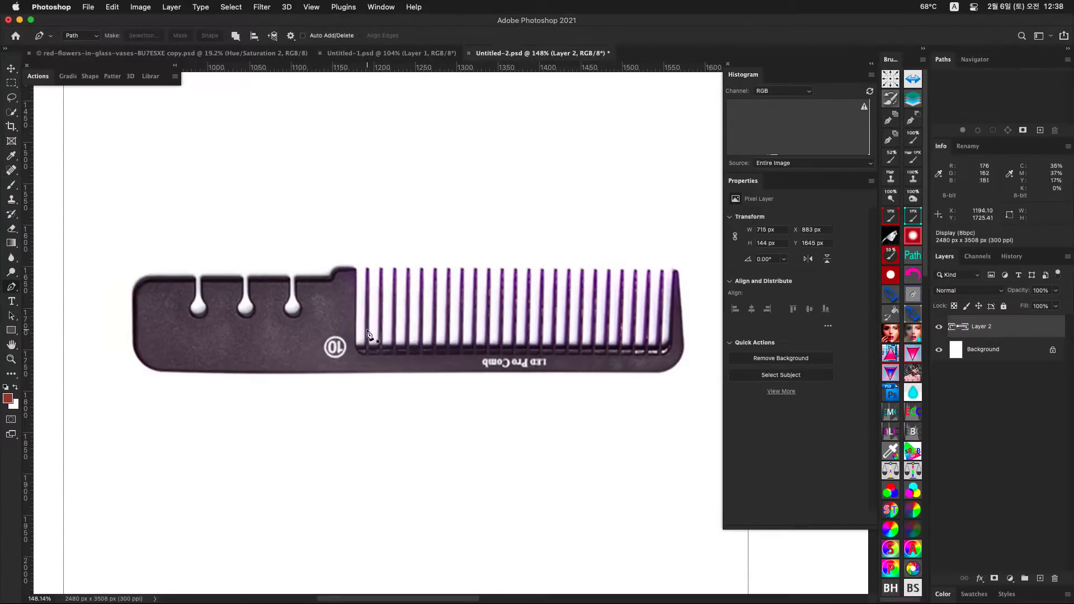
pyautogui.moveTo(148, 369)
pyautogui.mouseDown()
pyautogui.moveTo(129, 321)
pyautogui.moveTo(140, 286)
pyautogui.moveTo(334, 279)
pyautogui.moveTo(349, 268)
pyautogui.moveTo(358, 347)
pyautogui.moveTo(654, 347)
pyautogui.moveTo(673, 276)
pyautogui.moveTo(669, 372)
pyautogui.moveTo(354, 364)
pyautogui.moveTo(142, 374)
pyautogui.mouseUp()
pyautogui.moveTo(201, 250); pyautogui.dragTo(304, 255)
pyautogui.moveTo(274, 220); pyautogui.dragTo(304, 218)
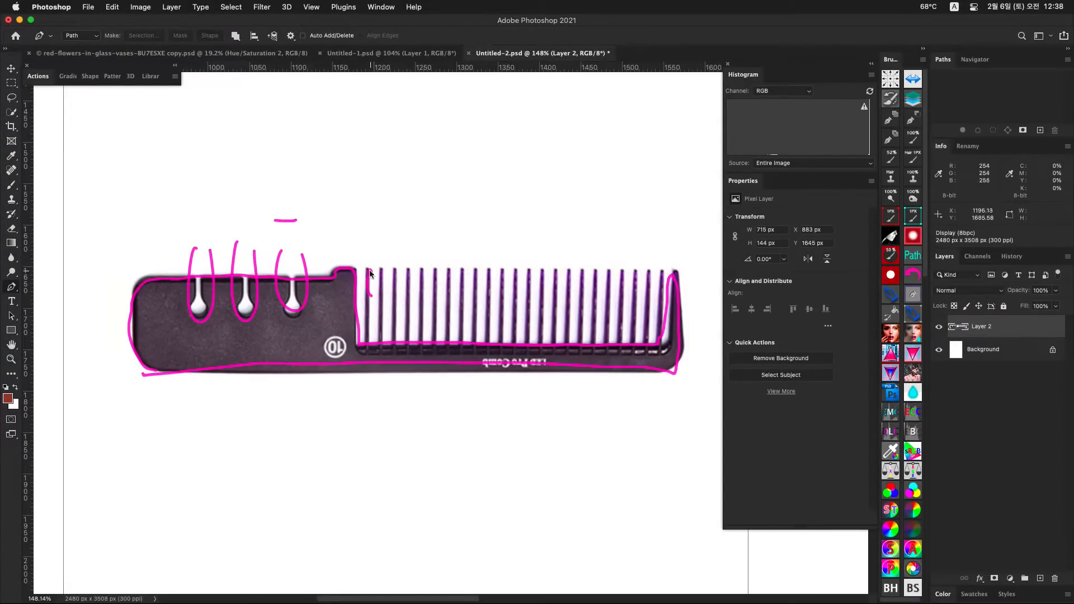
pyautogui.moveTo(369, 271); pyautogui.dragTo(375, 291)
pyautogui.moveTo(385, 270)
pyautogui.mouseDown()
pyautogui.moveTo(384, 310)
pyautogui.moveTo(400, 307)
pyautogui.mouseUp()
pyautogui.moveTo(416, 225); pyautogui.dragTo(445, 227)
pyautogui.moveTo(433, 216); pyautogui.dragTo(427, 287)
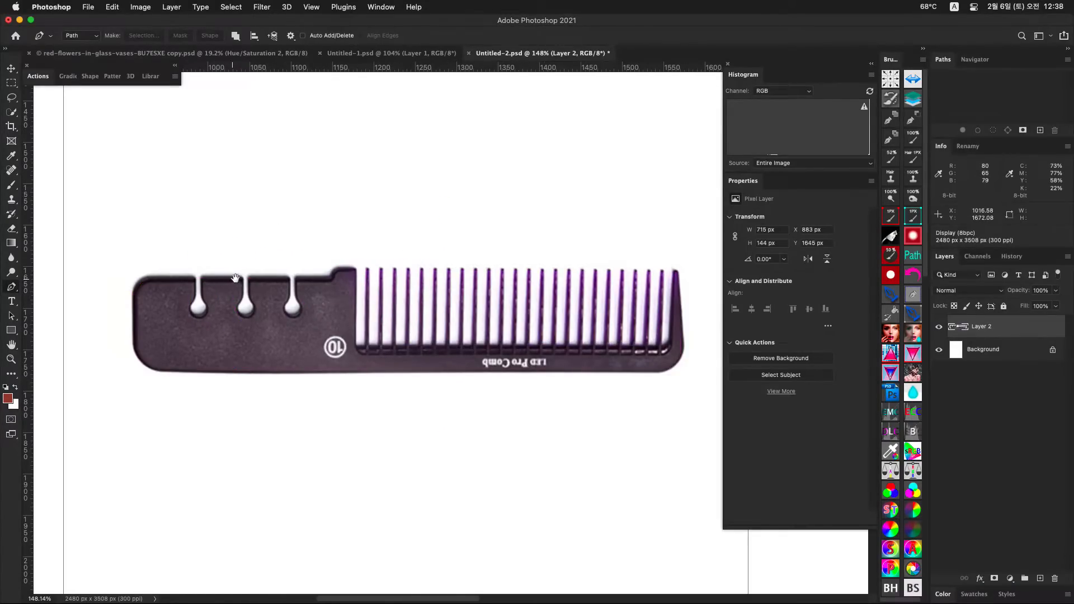
# Step: Keep the path operation on Combine Shapes and hide the Histogram and Properties panels for a close view of the comb's handle end
pyautogui.moveTo(235, 278); pyautogui.dragTo(351, 292)
pyautogui.click(236, 36)
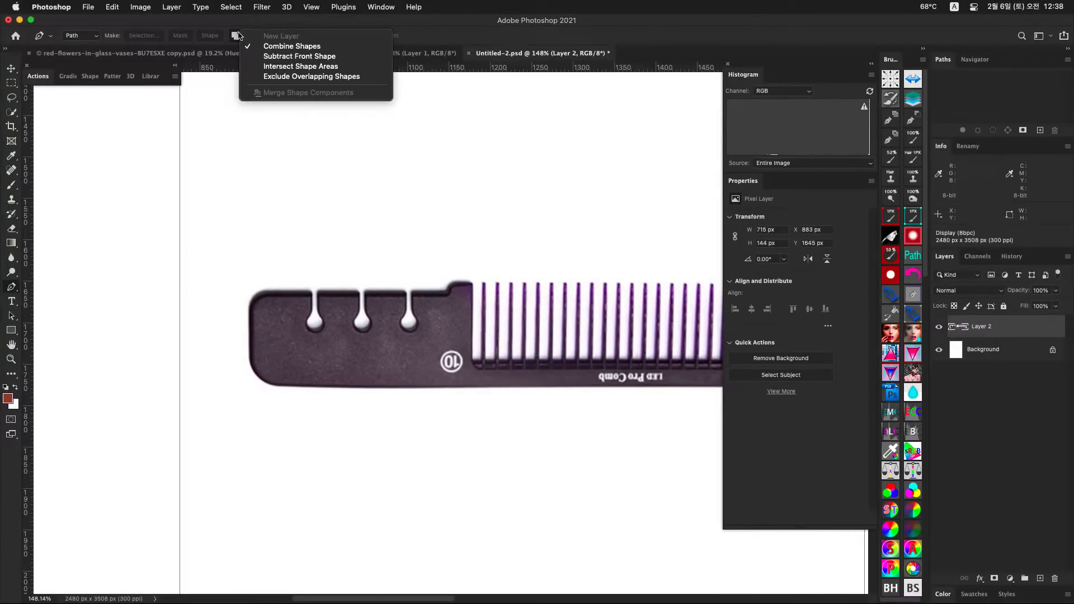
pyautogui.click(261, 46)
pyautogui.moveTo(324, 294); pyautogui.dragTo(320, 295)
pyautogui.moveTo(245, 294); pyautogui.dragTo(303, 320)
pyautogui.press('F9')
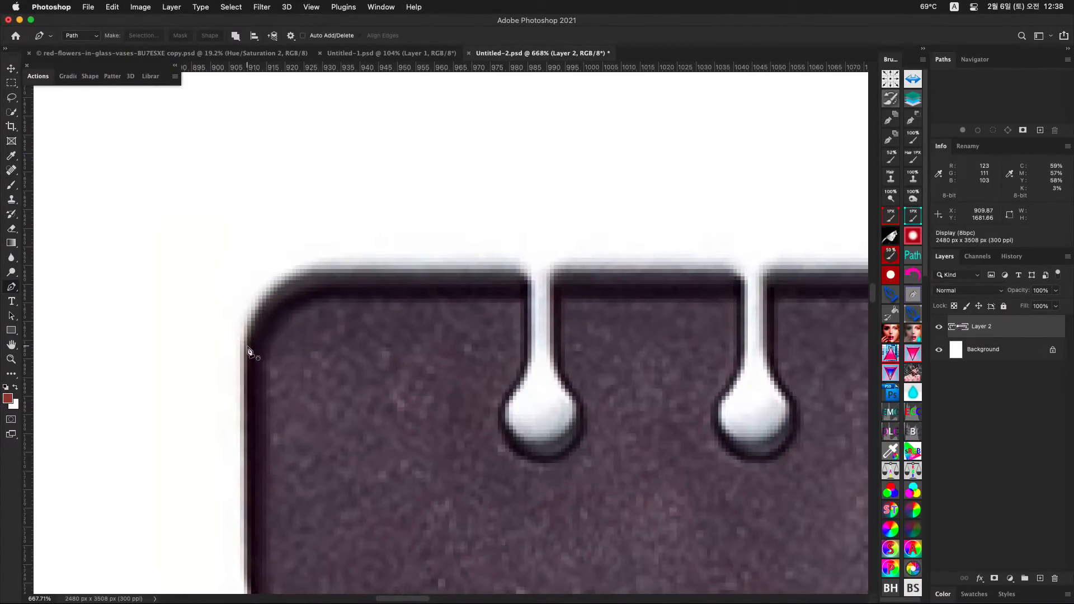
pyautogui.moveTo(408, 302); pyautogui.dragTo(421, 326)
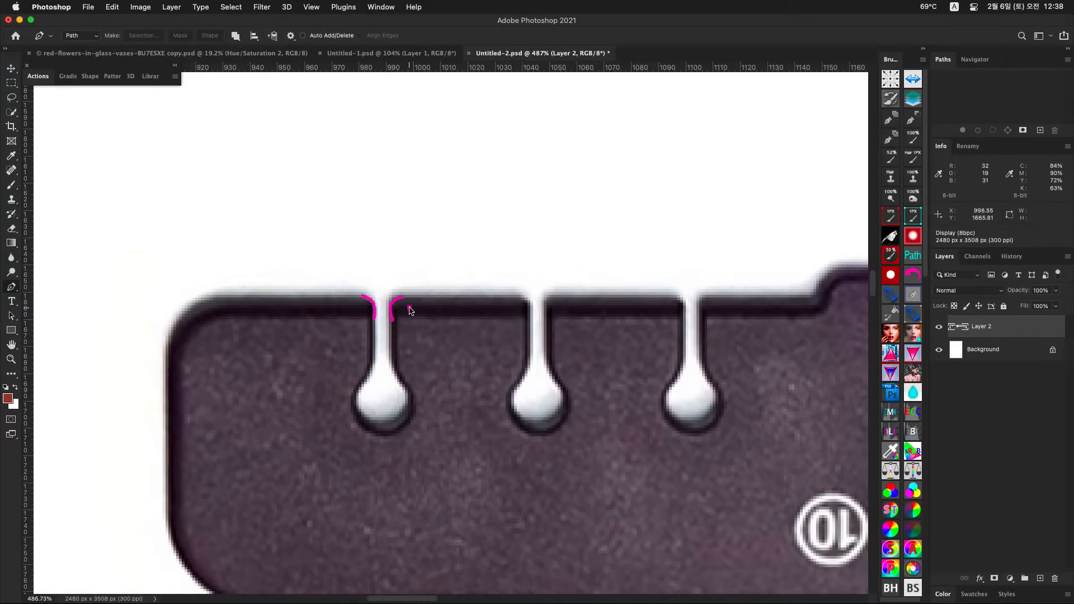
pyautogui.moveTo(547, 305); pyautogui.dragTo(546, 321)
pyautogui.moveTo(758, 292); pyautogui.dragTo(761, 297)
pyautogui.moveTo(671, 300); pyautogui.dragTo(683, 318)
pyautogui.moveTo(703, 299); pyautogui.dragTo(705, 304)
pyautogui.moveTo(169, 351)
pyautogui.mouseDown()
pyautogui.moveTo(187, 315)
pyautogui.moveTo(232, 307)
pyautogui.mouseUp()
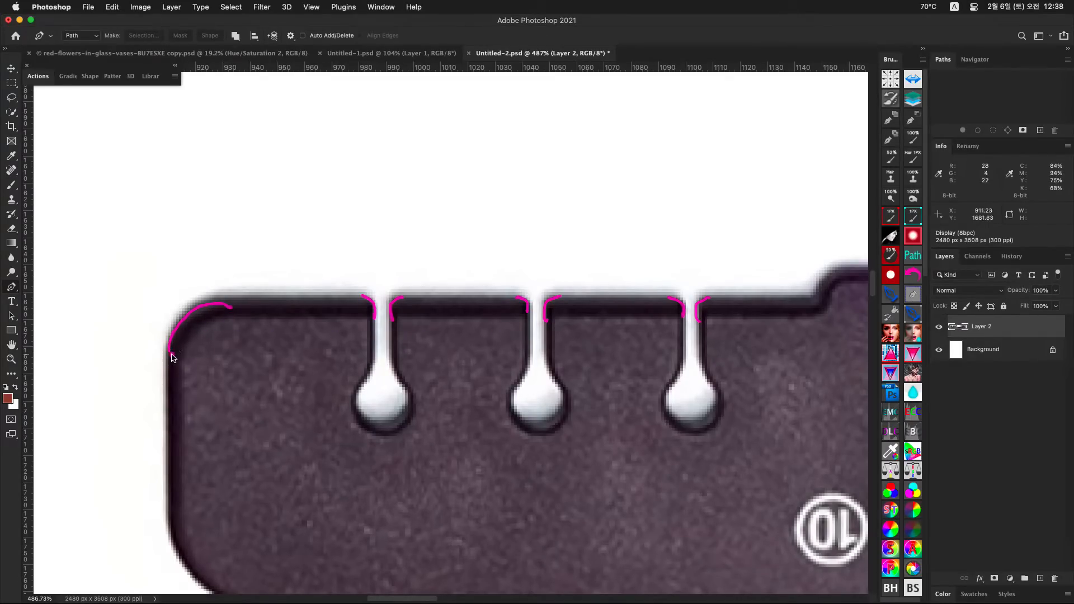
pyautogui.moveTo(172, 358)
pyautogui.mouseDown()
pyautogui.moveTo(240, 308)
pyautogui.moveTo(355, 296)
pyautogui.mouseUp()
pyautogui.hotkey('ctrl', 'x')
pyautogui.press('space')
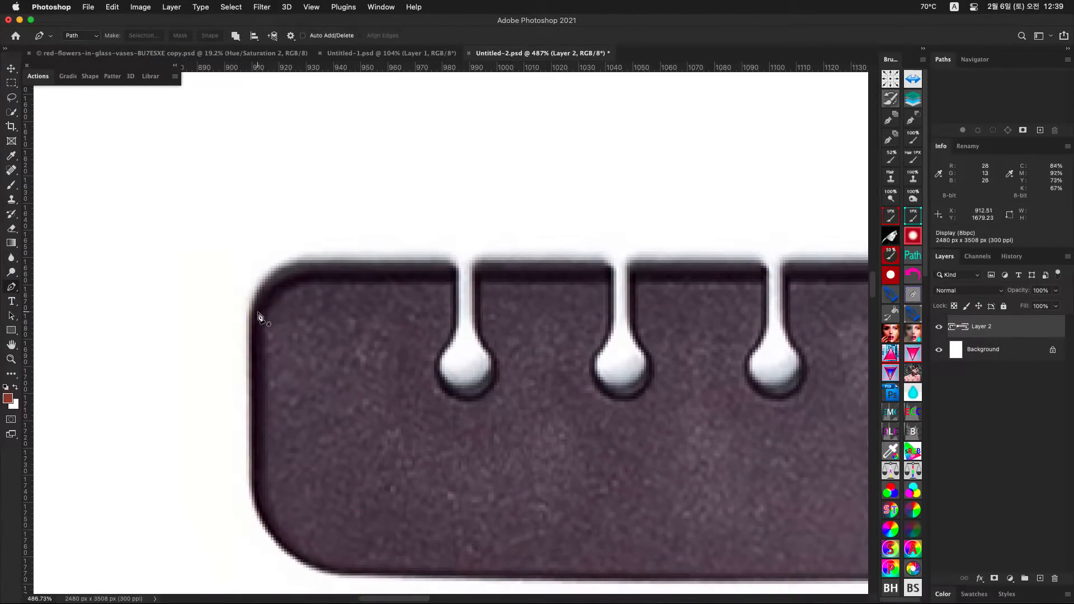
pyautogui.click(260, 338)
pyautogui.hotkey('ctrl', 's')
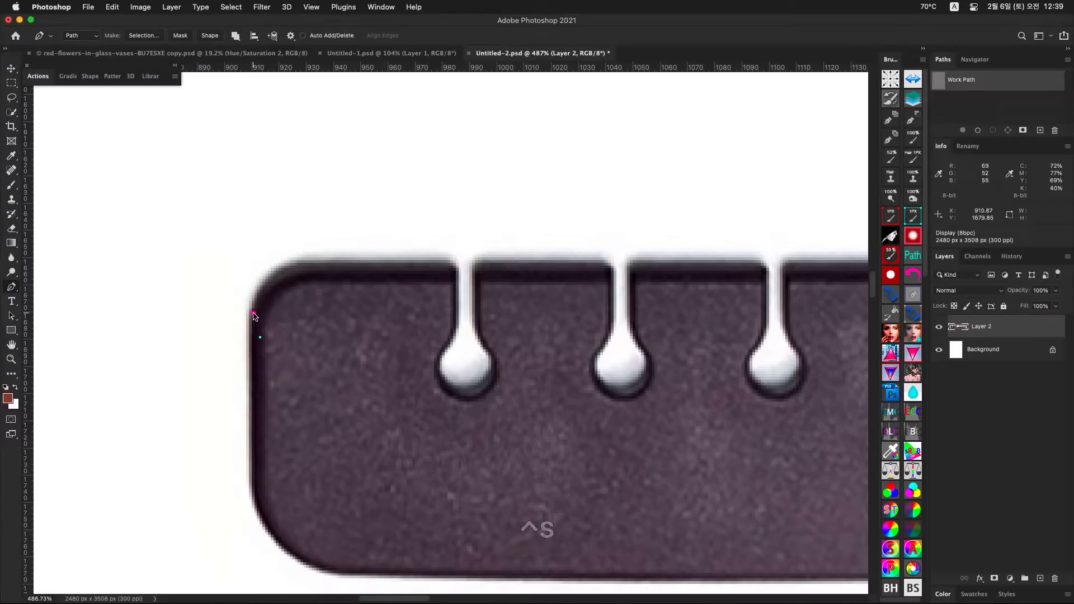
pyautogui.moveTo(249, 309); pyautogui.dragTo(253, 312)
pyautogui.moveTo(304, 263); pyautogui.dragTo(301, 259)
pyautogui.moveTo(449, 249); pyautogui.dragTo(449, 252)
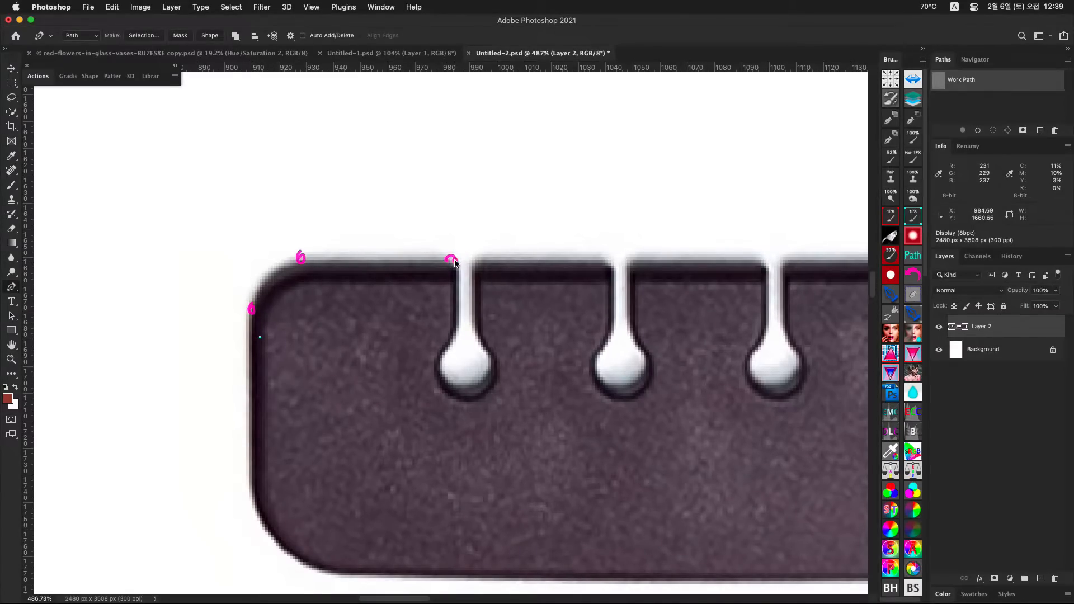
pyautogui.moveTo(606, 262); pyautogui.dragTo(612, 262)
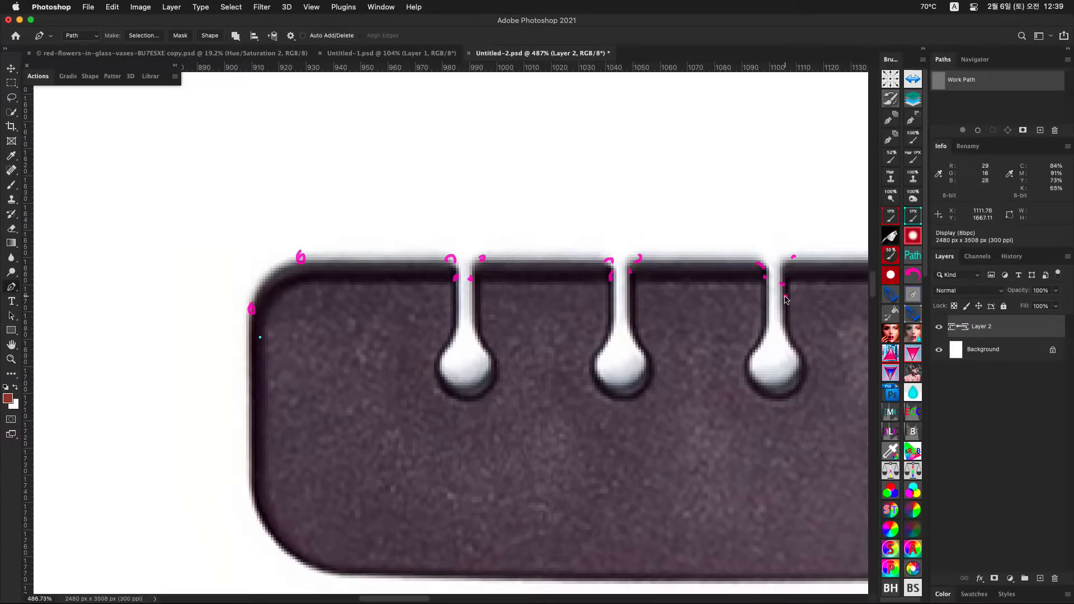
pyautogui.hotkey('ctrl', 'x')
pyautogui.press('super+z')
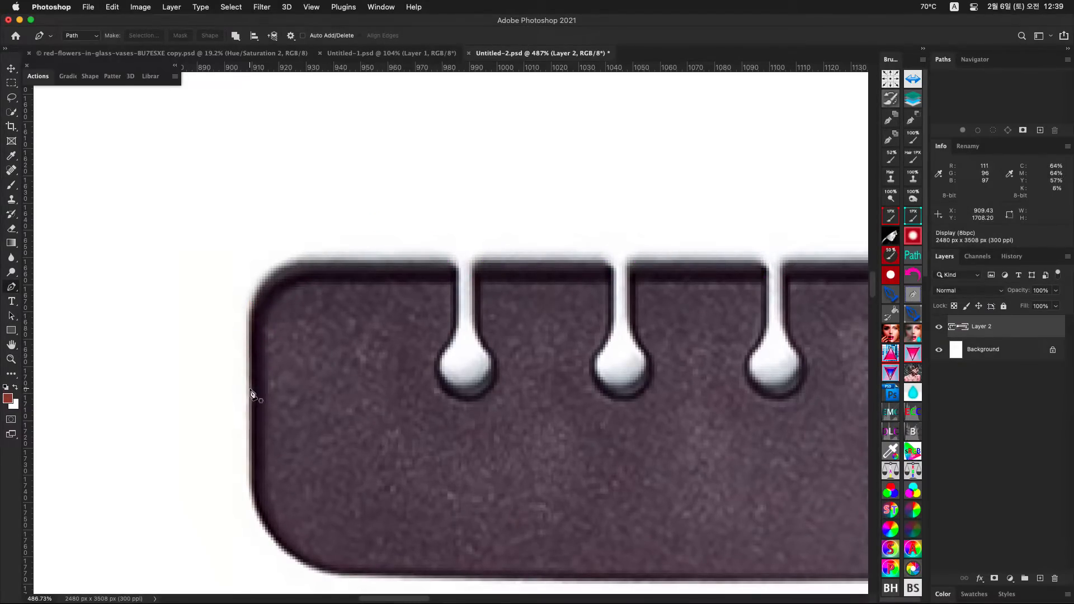
# Step: Start a path on the handle end's straight edge and trace it with smooth anchors around the rounded upper corner
pyautogui.moveTo(251, 394); pyautogui.dragTo(251, 362)
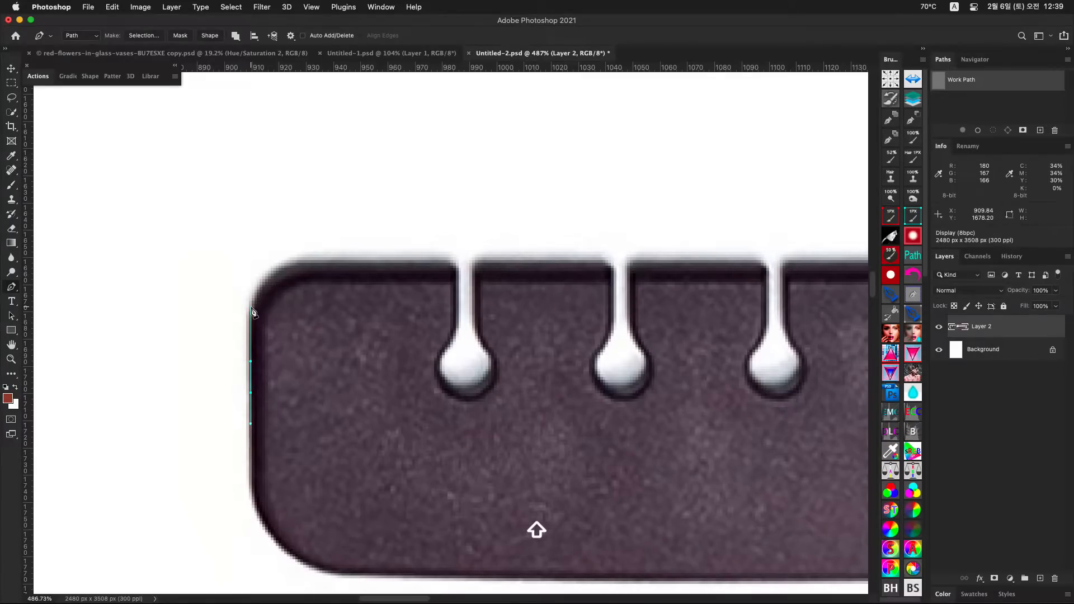
pyautogui.moveTo(250, 285); pyautogui.dragTo(324, 259)
pyautogui.press('shift')
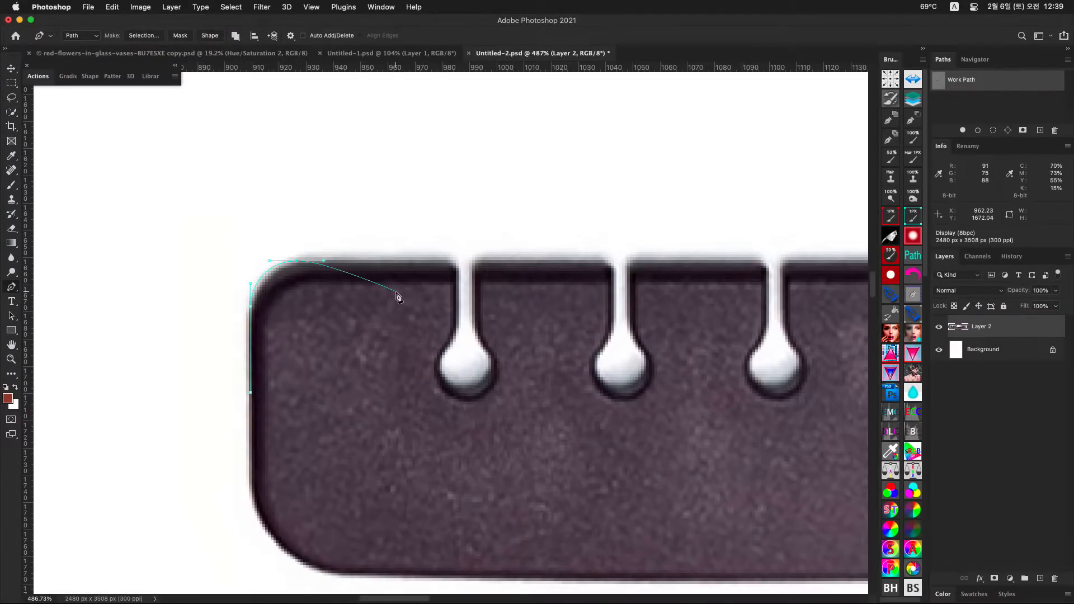
pyautogui.press('Right')
pyautogui.press('Right')
pyautogui.press('Right')
pyautogui.press('Right')
# Step: Extend the path straight along the comb's upper edge to just before the first slot's opening
pyautogui.moveTo(454, 250); pyautogui.dragTo(440, 267)
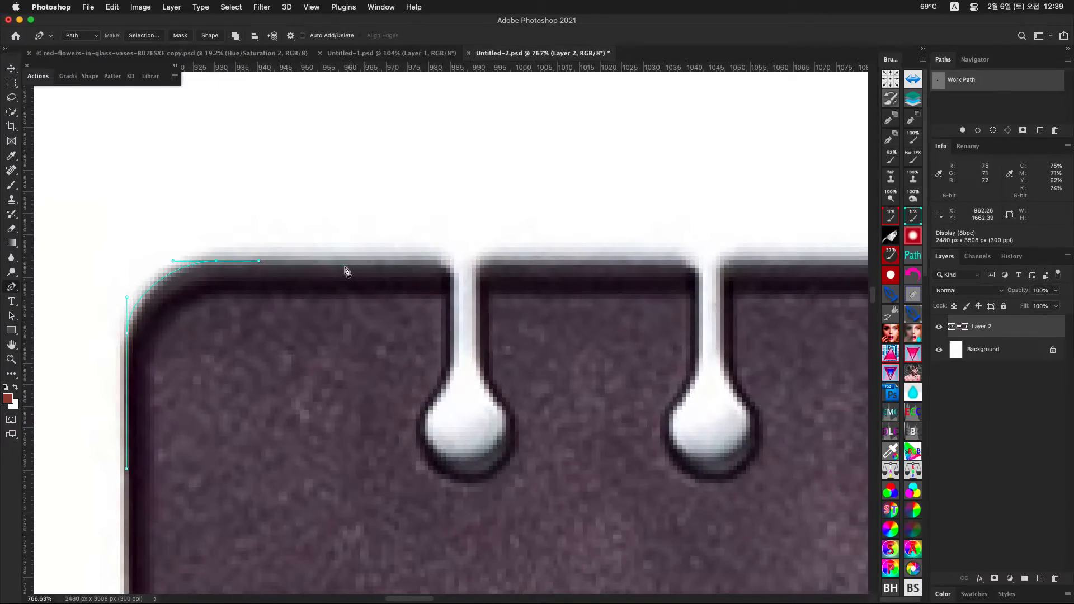
pyautogui.press('shift')
pyautogui.keyDown('shift'); pyautogui.click(327, 262); pyautogui.keyUp('shift')
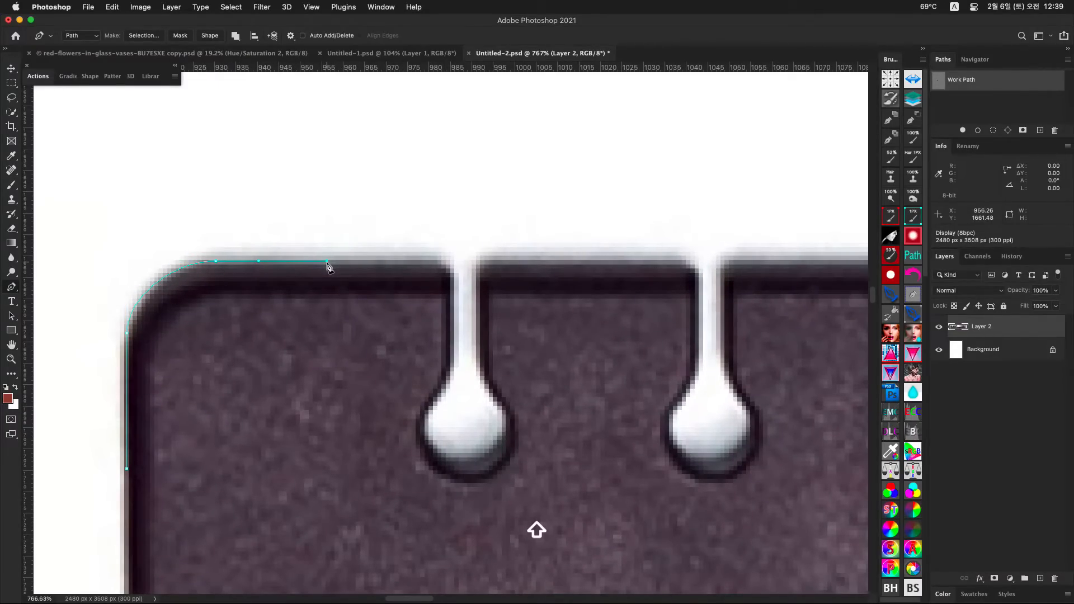
pyautogui.press('super+z')
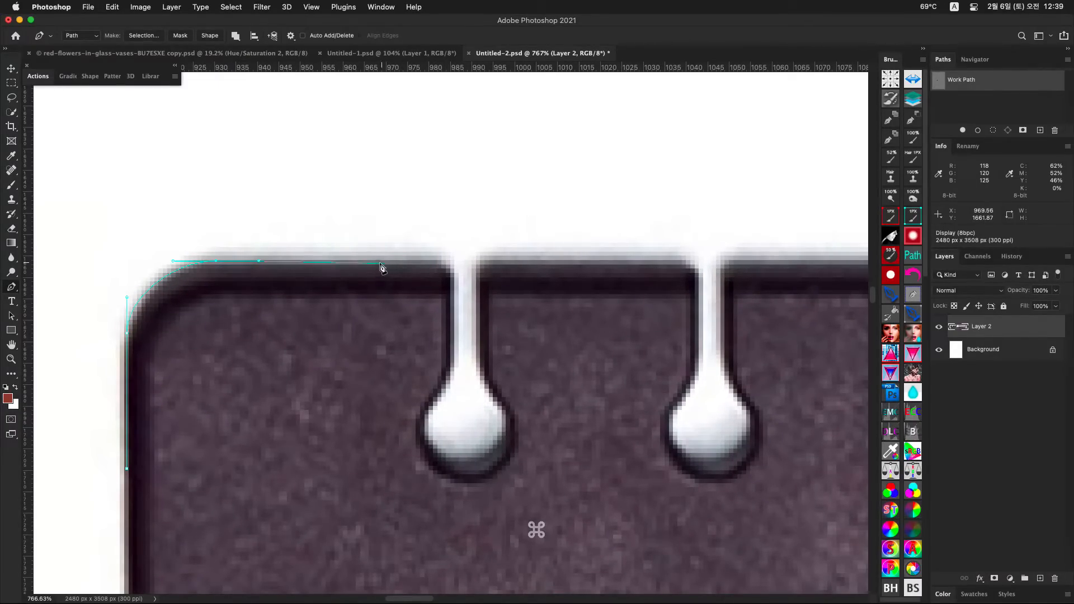
pyautogui.press('super+z')
pyautogui.keyDown('shift'); pyautogui.click(437, 264); pyautogui.keyUp('shift')
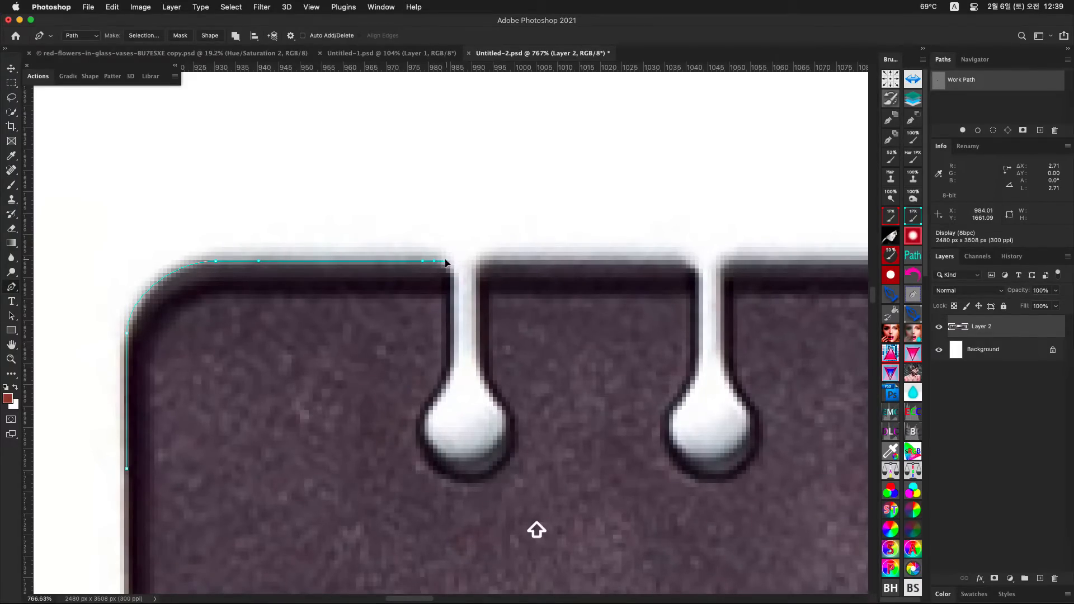
# Step: Round the path into the first slot's opening and run it vertically down the slot's near side
pyautogui.click(452, 290)
pyautogui.moveTo(456, 359); pyautogui.dragTo(463, 331)
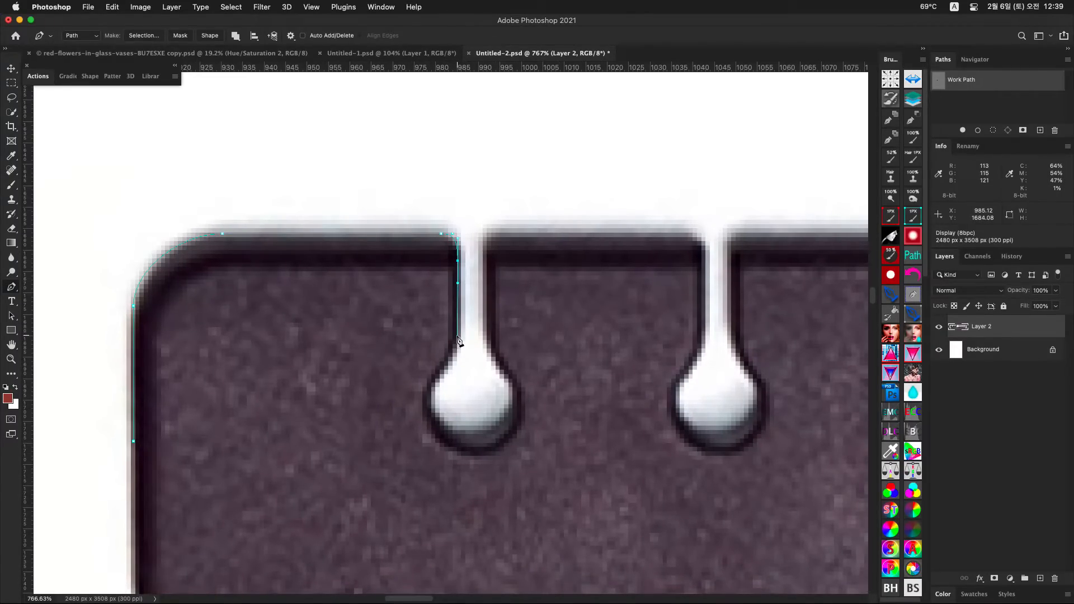
pyautogui.press('shift')
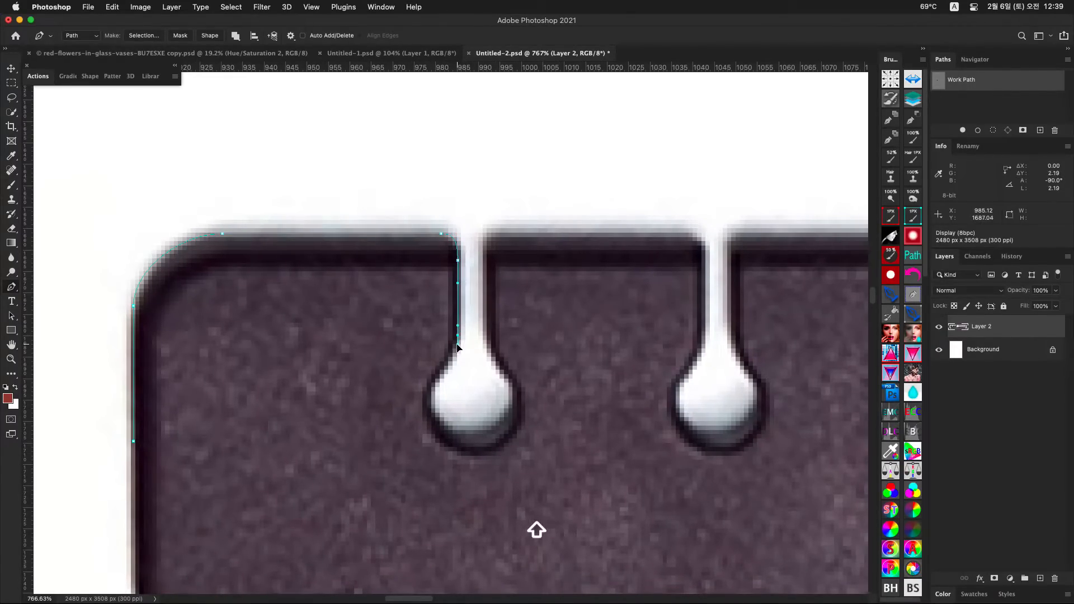
# Step: Curve the path onto the round hole's near side with a smooth vertical anchor, and pull the neck anchor's handle downward to fit
pyautogui.click(428, 415)
pyautogui.moveTo(428, 430); pyautogui.dragTo(428, 466)
pyautogui.press('shift')
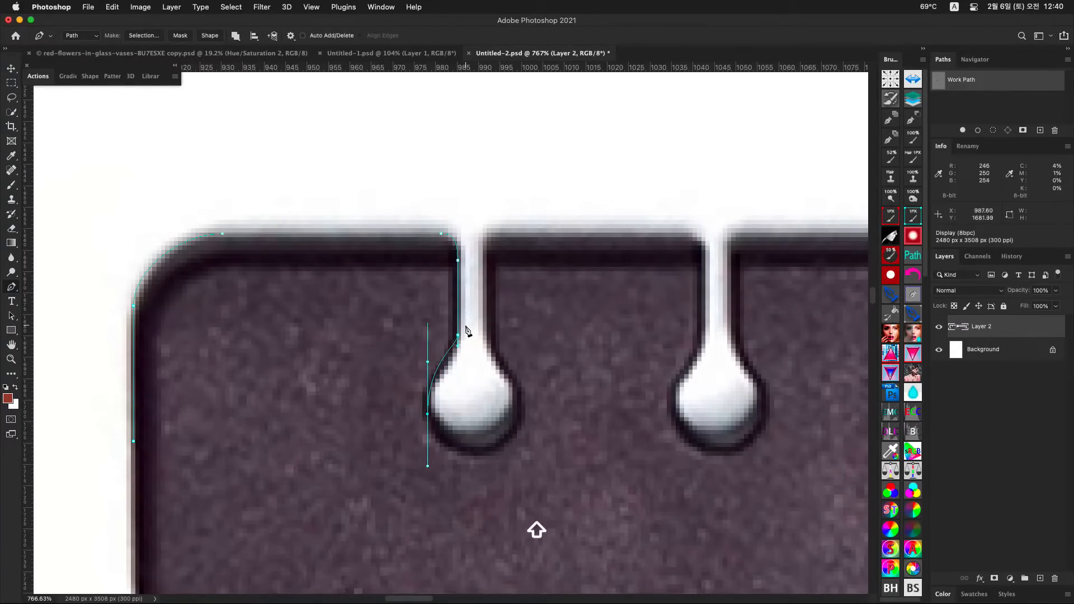
pyautogui.press('alt')
pyautogui.moveTo(458, 346); pyautogui.dragTo(462, 389)
pyautogui.press('shift')
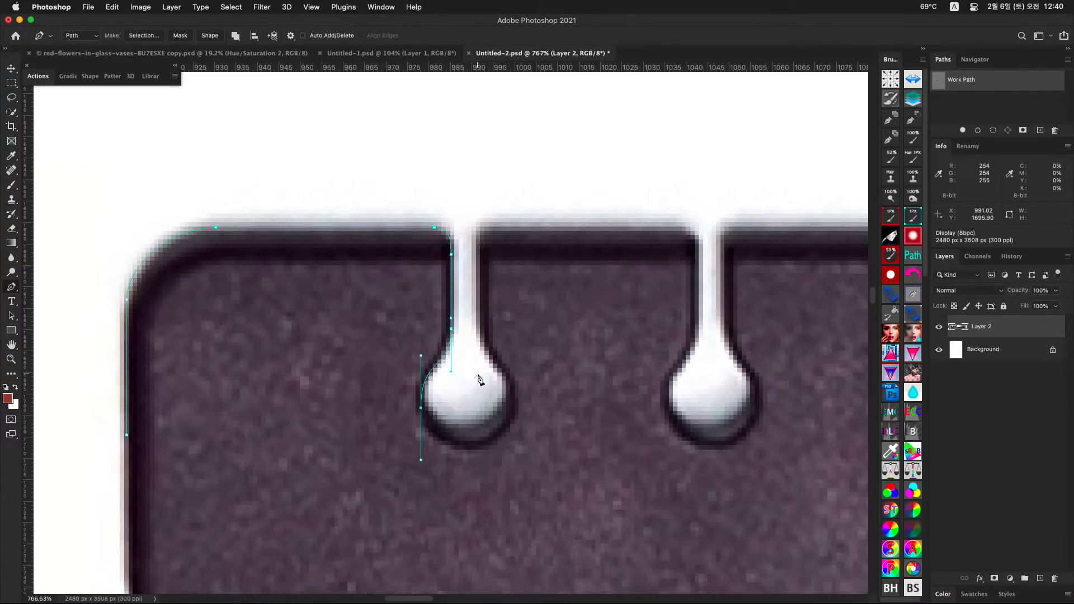
pyautogui.hotkey('ctrl', 's')
pyautogui.moveTo(412, 207)
pyautogui.mouseDown()
pyautogui.moveTo(461, 237)
pyautogui.moveTo(460, 380)
pyautogui.moveTo(444, 444)
pyautogui.moveTo(388, 399)
pyautogui.moveTo(401, 220)
pyautogui.moveTo(442, 300)
pyautogui.moveTo(374, 379)
pyautogui.mouseUp()
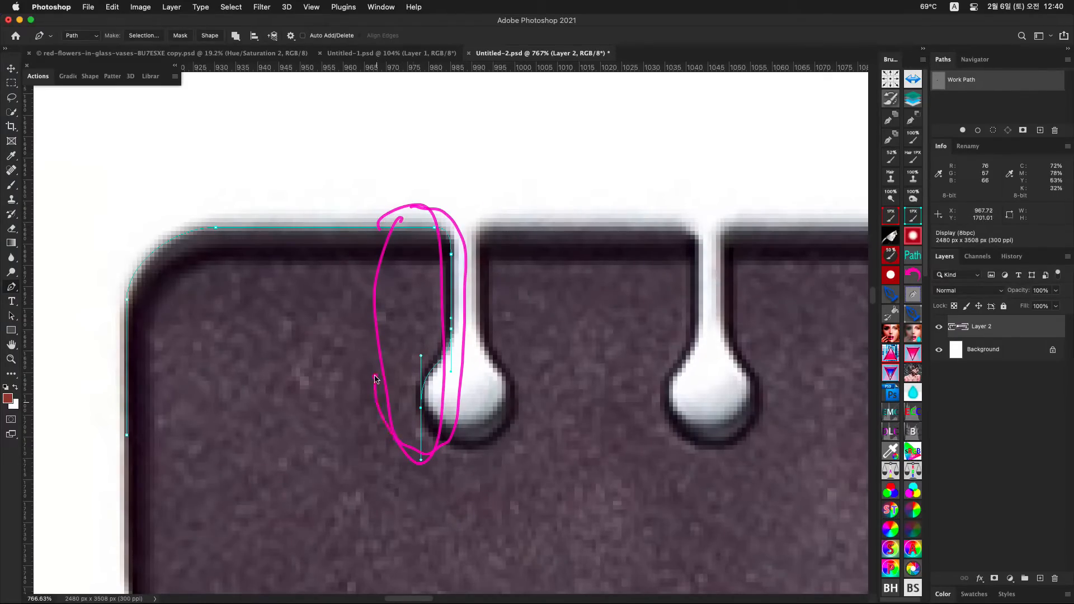
pyautogui.moveTo(518, 250)
pyautogui.mouseDown()
pyautogui.moveTo(479, 260)
pyautogui.moveTo(542, 430)
pyautogui.moveTo(530, 257)
pyautogui.mouseUp()
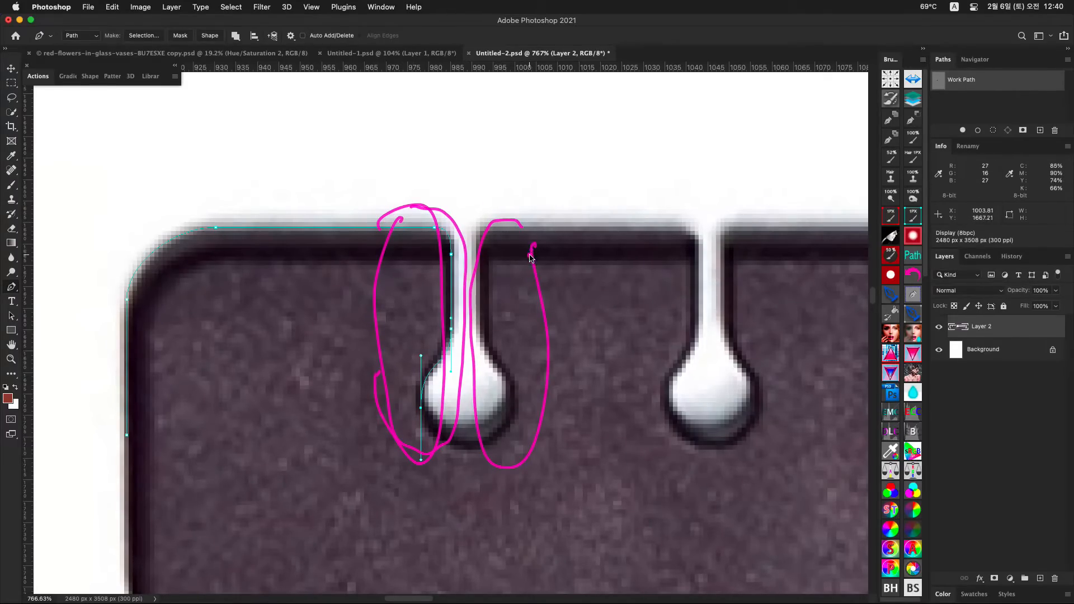
pyautogui.moveTo(447, 267)
pyautogui.mouseDown()
pyautogui.moveTo(497, 364)
pyautogui.moveTo(416, 325)
pyautogui.mouseUp()
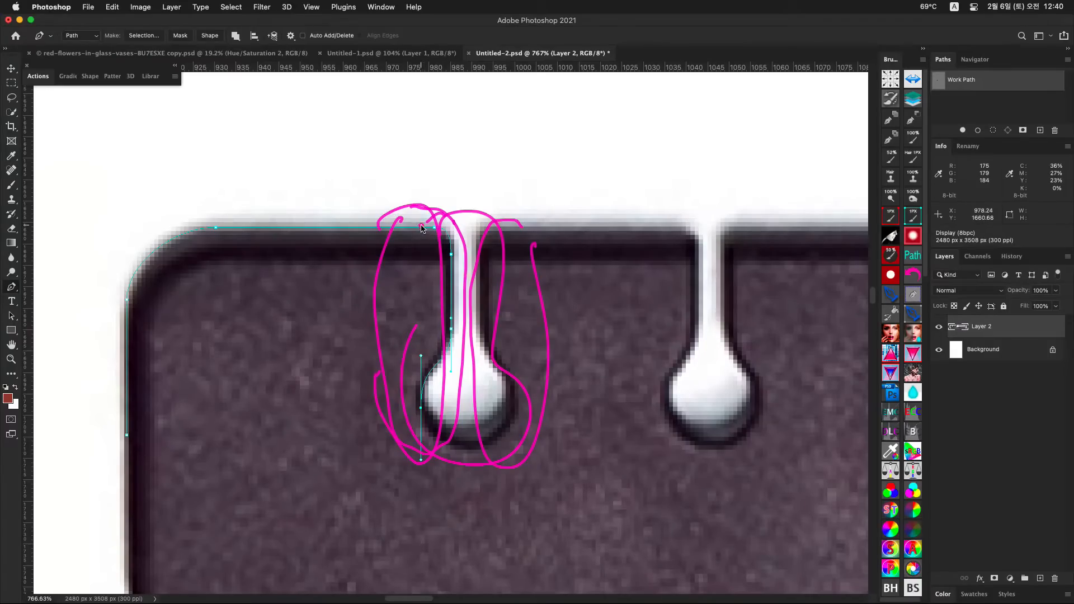
pyautogui.moveTo(423, 229)
pyautogui.mouseDown()
pyautogui.moveTo(470, 313)
pyautogui.moveTo(428, 389)
pyautogui.moveTo(476, 453)
pyautogui.moveTo(511, 383)
pyautogui.moveTo(498, 233)
pyautogui.mouseUp()
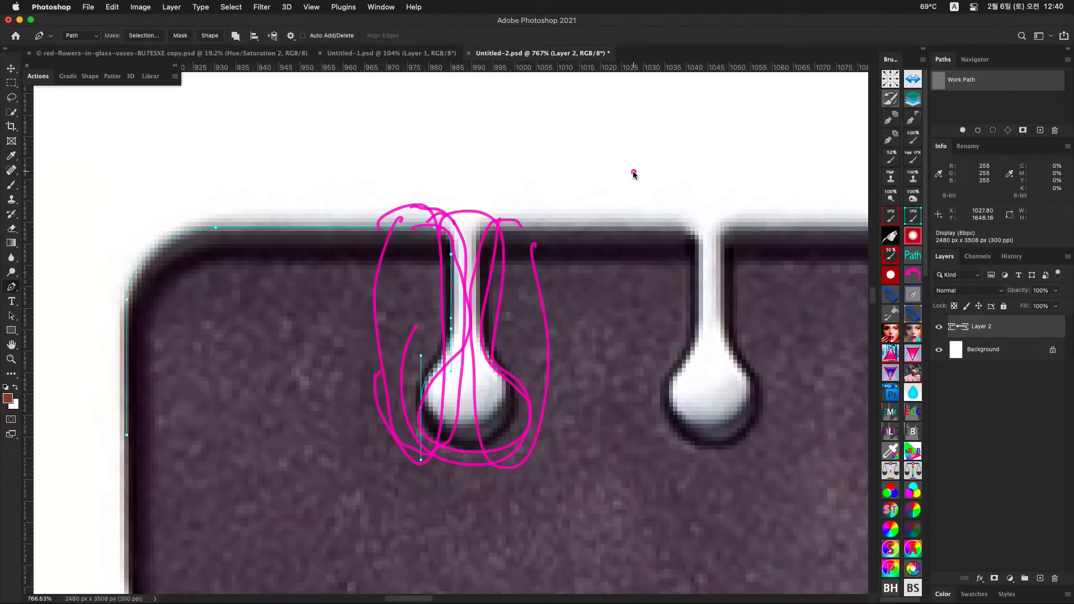
pyautogui.moveTo(684, 145); pyautogui.dragTo(643, 155)
pyautogui.moveTo(664, 100)
pyautogui.mouseDown()
pyautogui.moveTo(664, 292)
pyautogui.moveTo(597, 299)
pyautogui.moveTo(573, 150)
pyautogui.moveTo(679, 102)
pyautogui.mouseUp()
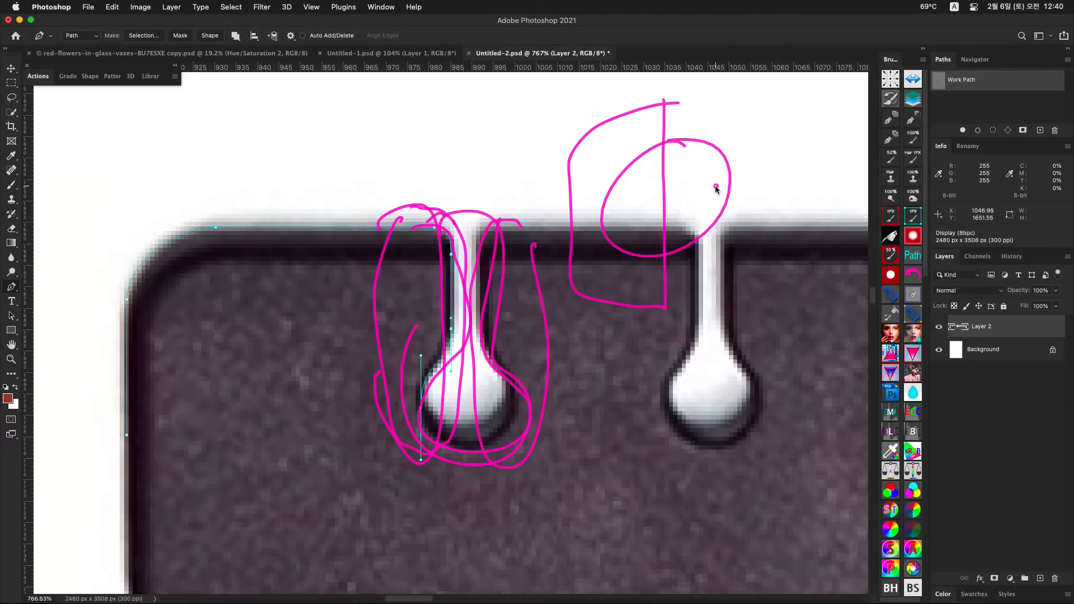
pyautogui.moveTo(664, 150)
pyautogui.mouseDown()
pyautogui.moveTo(715, 241)
pyautogui.moveTo(615, 235)
pyautogui.mouseUp()
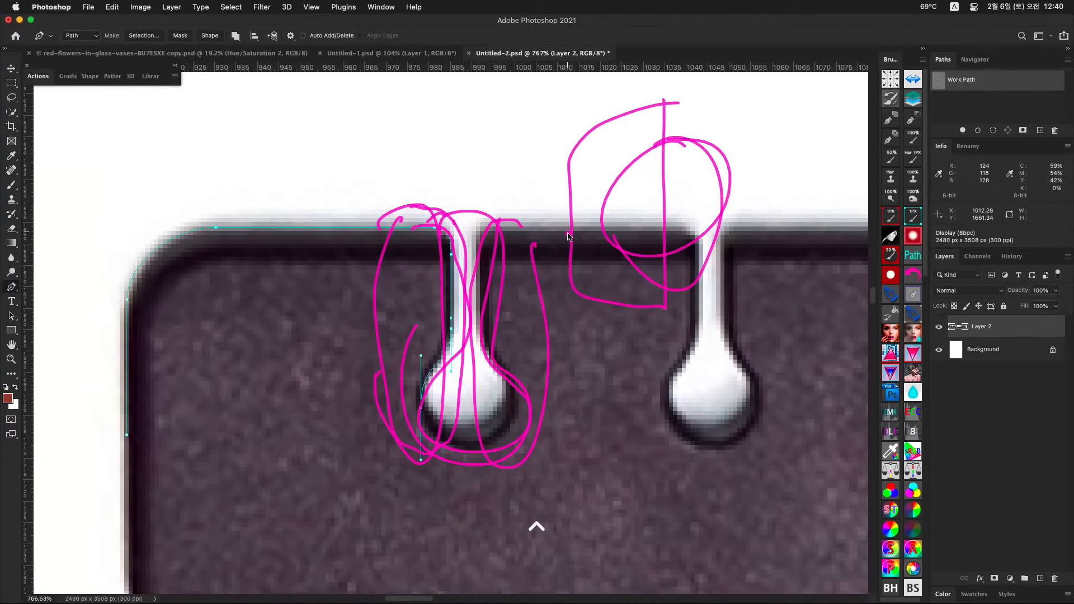
pyautogui.hotkey('ctrl', 'x')
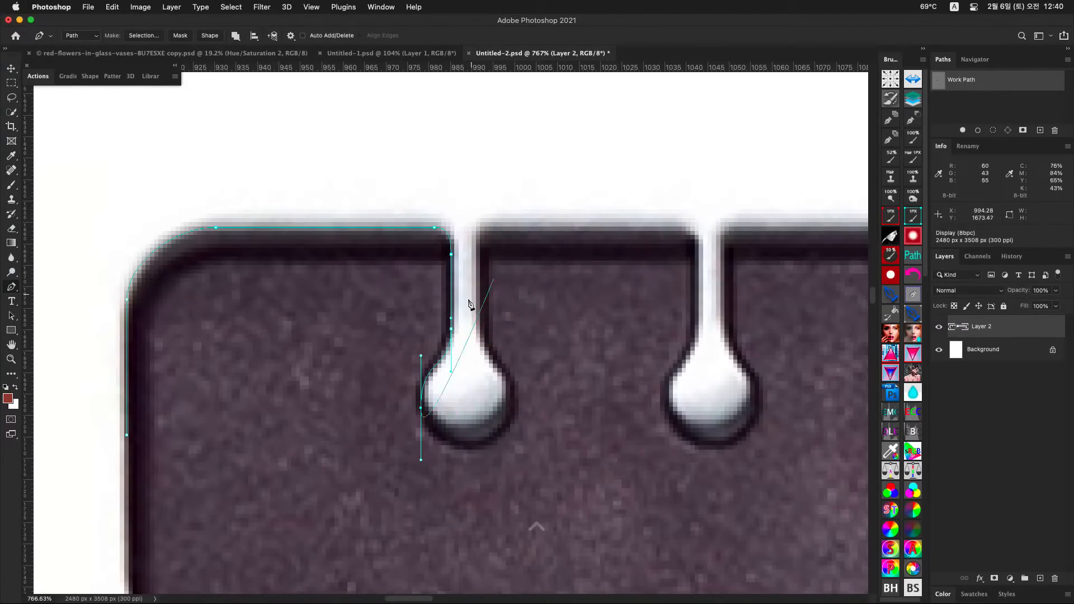
# Step: Shorten the lower direction handle of the anchor on the round hole's side, keeping it vertical
pyautogui.press('space')
pyautogui.moveTo(447, 413); pyautogui.dragTo(437, 405)
pyautogui.press('alt')
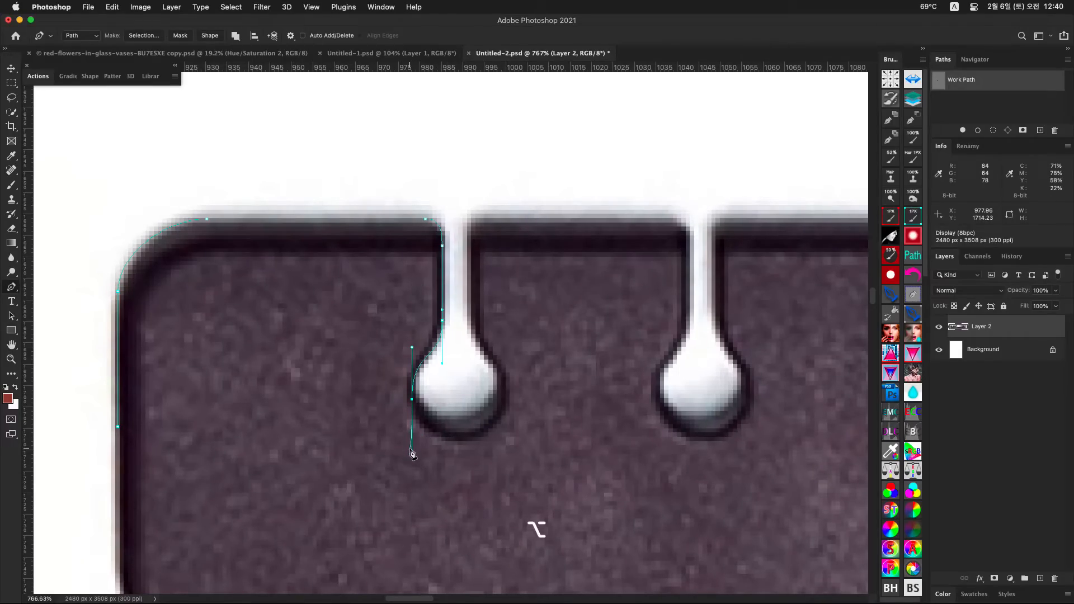
pyautogui.moveTo(412, 348); pyautogui.dragTo(411, 346)
pyautogui.keyDown('shift'); pyautogui.click(412, 449); pyautogui.keyUp('shift')
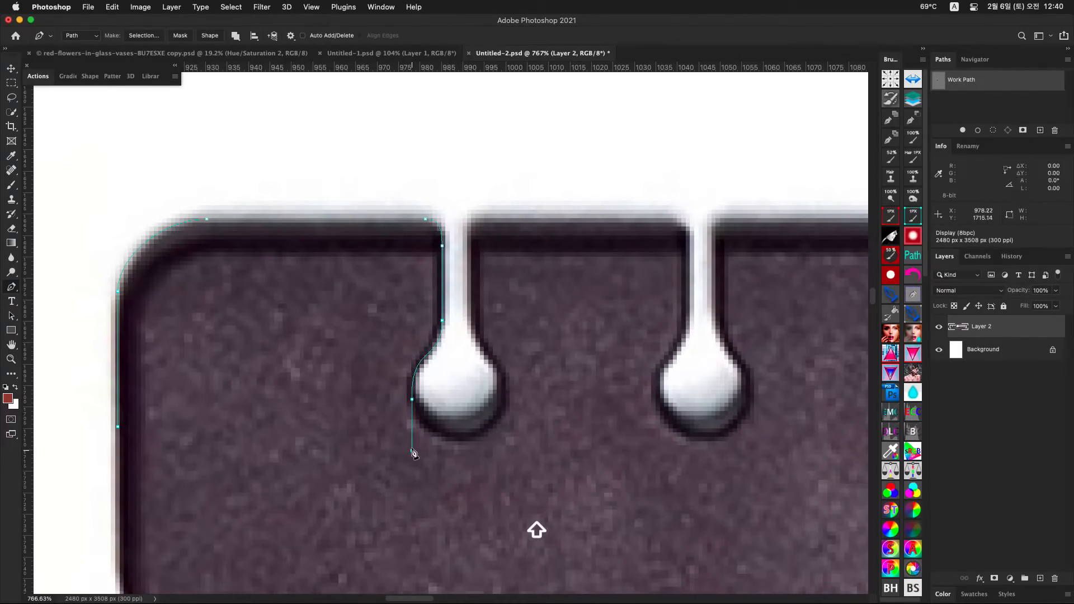
pyautogui.press('super+z')
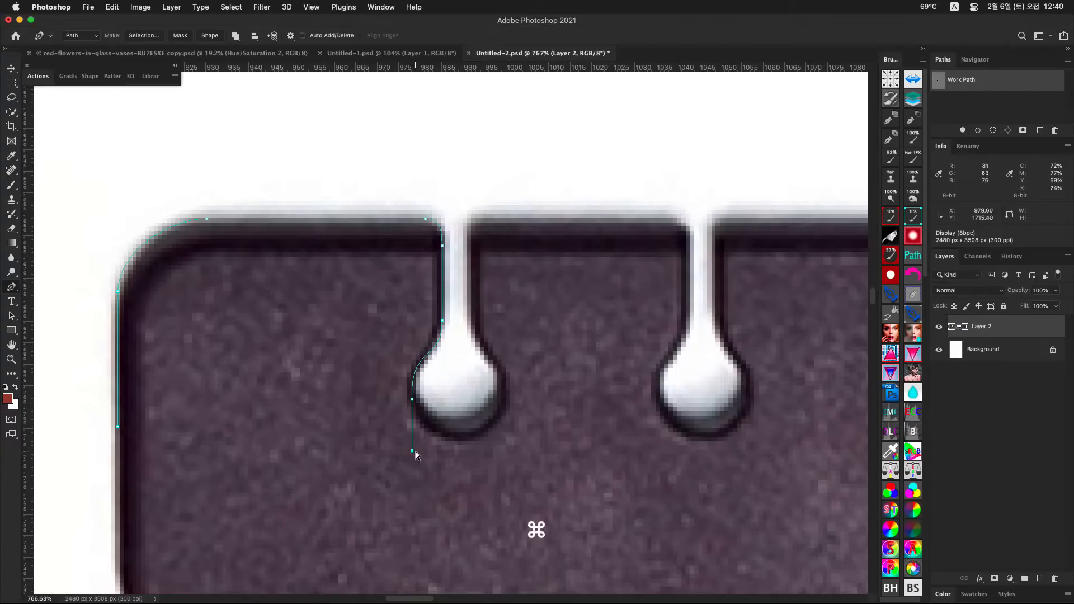
pyautogui.press('super+z')
pyautogui.moveTo(412, 452); pyautogui.dragTo(412, 446)
pyautogui.moveTo(412, 448); pyautogui.dragTo(413, 433)
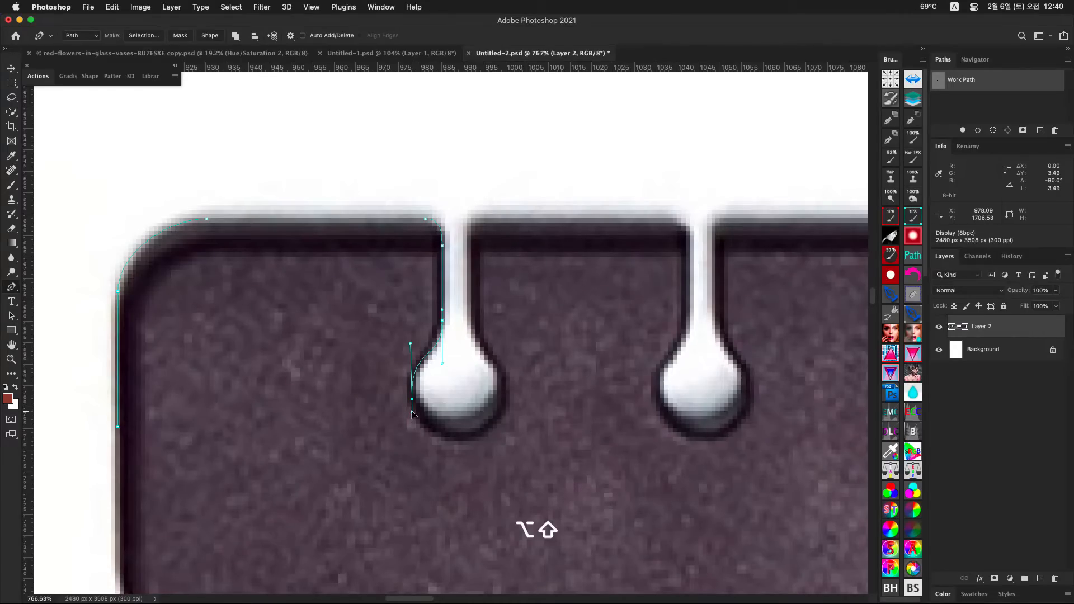
# Step: Place a smooth anchor at the bottom of the round hole, nudge it sideways, and nudge the hole's side anchor upward
pyautogui.click(456, 429)
pyautogui.moveTo(456, 430); pyautogui.dragTo(489, 429)
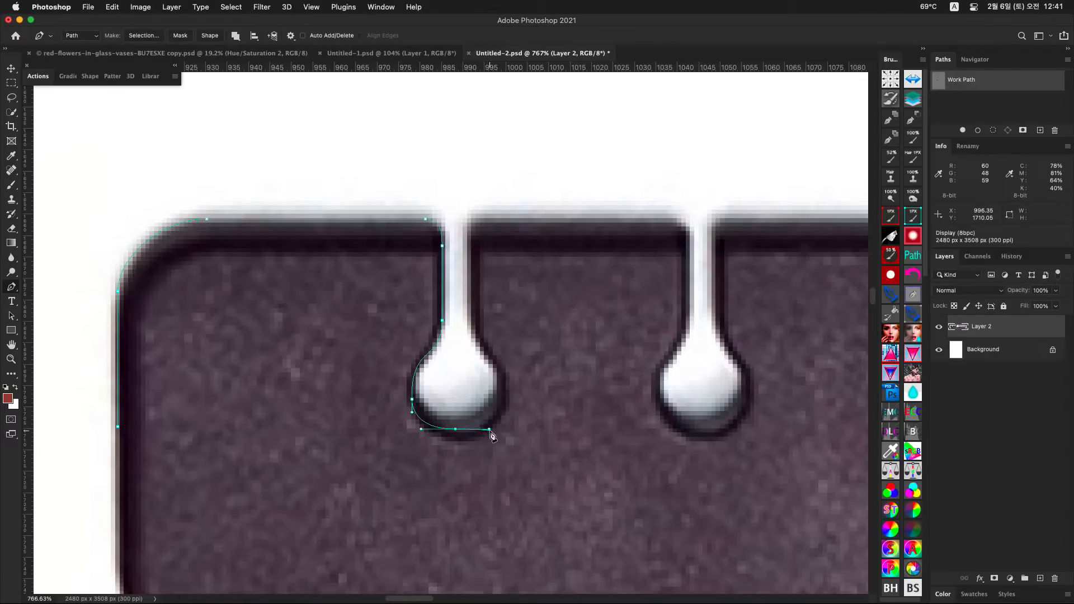
pyautogui.press('Right')
pyautogui.moveTo(399, 388); pyautogui.dragTo(416, 409)
pyautogui.press('Up')
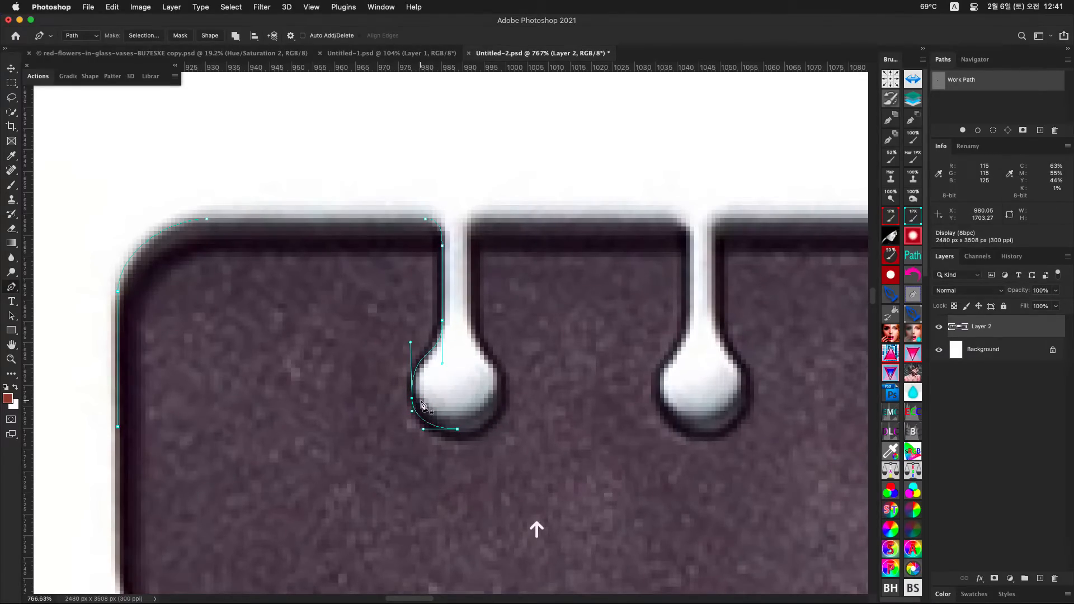
pyautogui.press('Up')
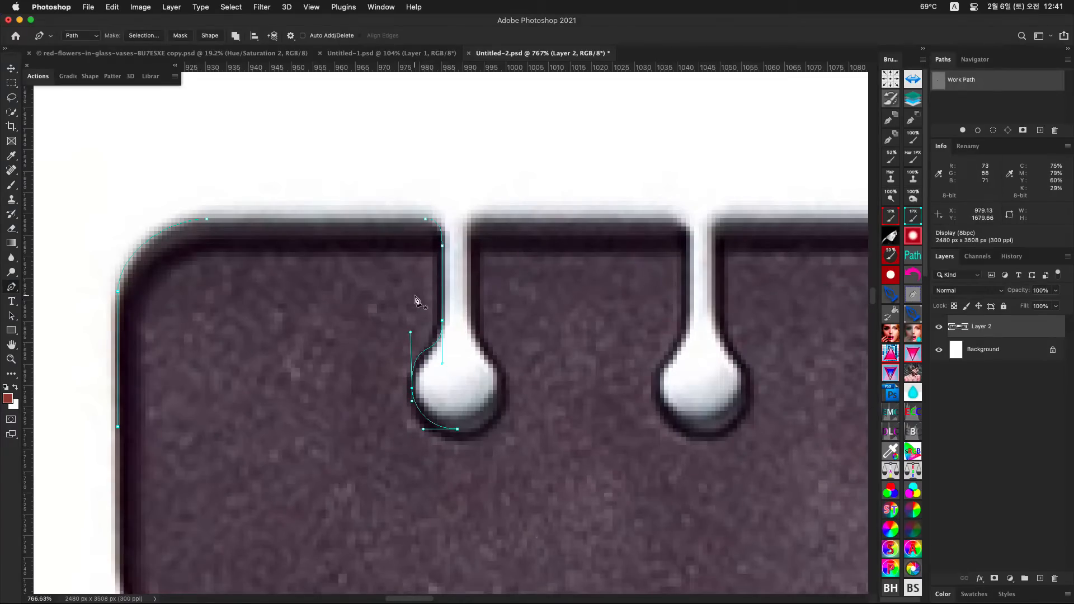
# Step: Shorten the hole side anchor's upper handle and the neck anchor's lower handle to match the hole's curve
pyautogui.press('alt')
pyautogui.moveTo(412, 333); pyautogui.dragTo(415, 345)
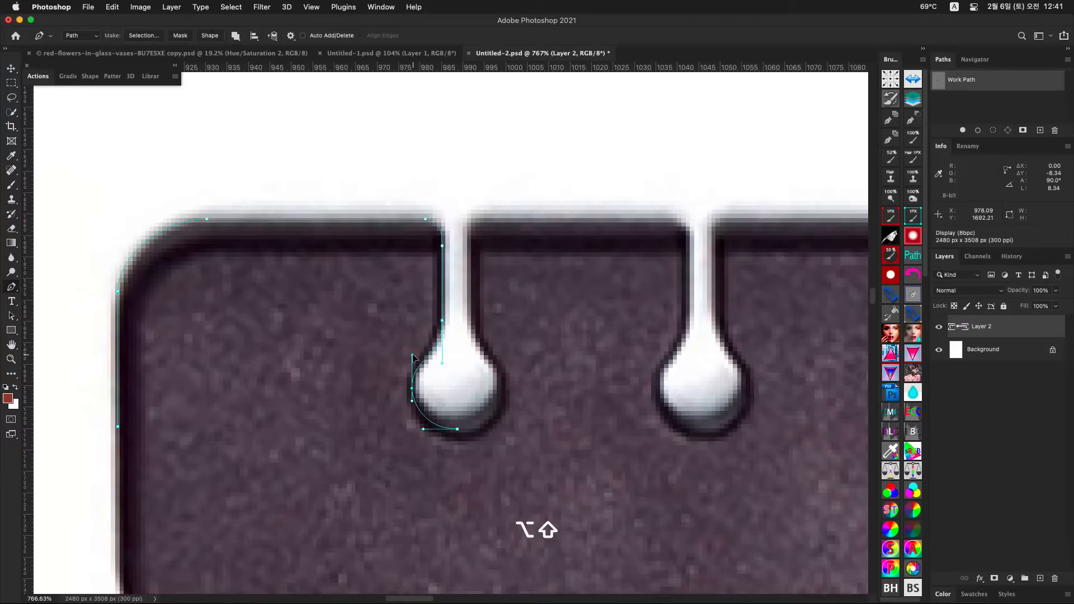
pyautogui.moveTo(412, 356); pyautogui.dragTo(412, 350)
pyautogui.moveTo(444, 356); pyautogui.dragTo(443, 357)
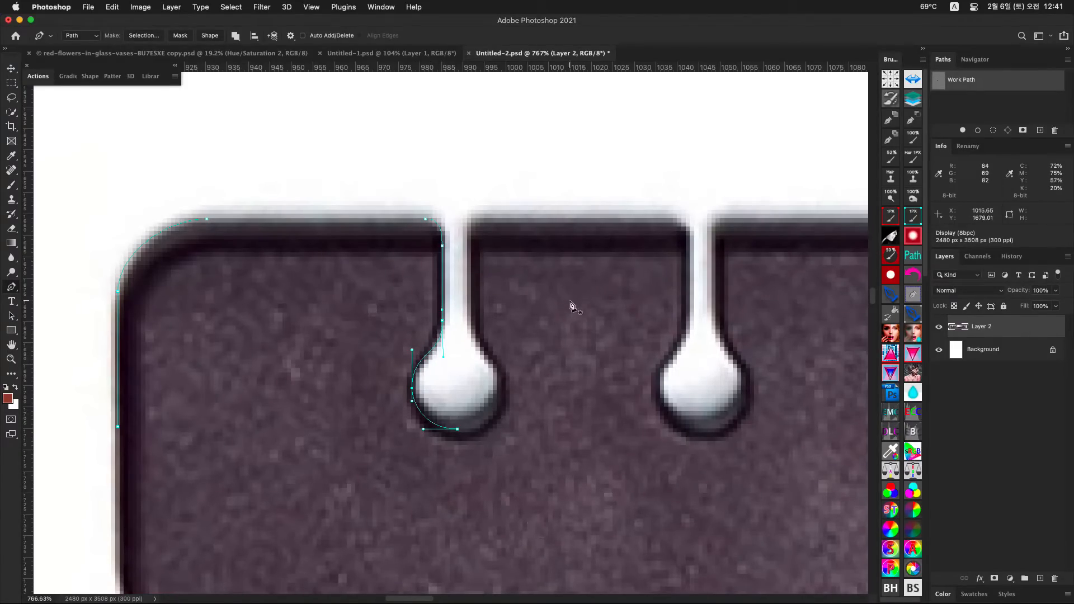
# Step: Save the half-slot work path as Path 1 and deselect it
pyautogui.press('super+space')
pyautogui.moveTo(545, 308); pyautogui.dragTo(501, 327)
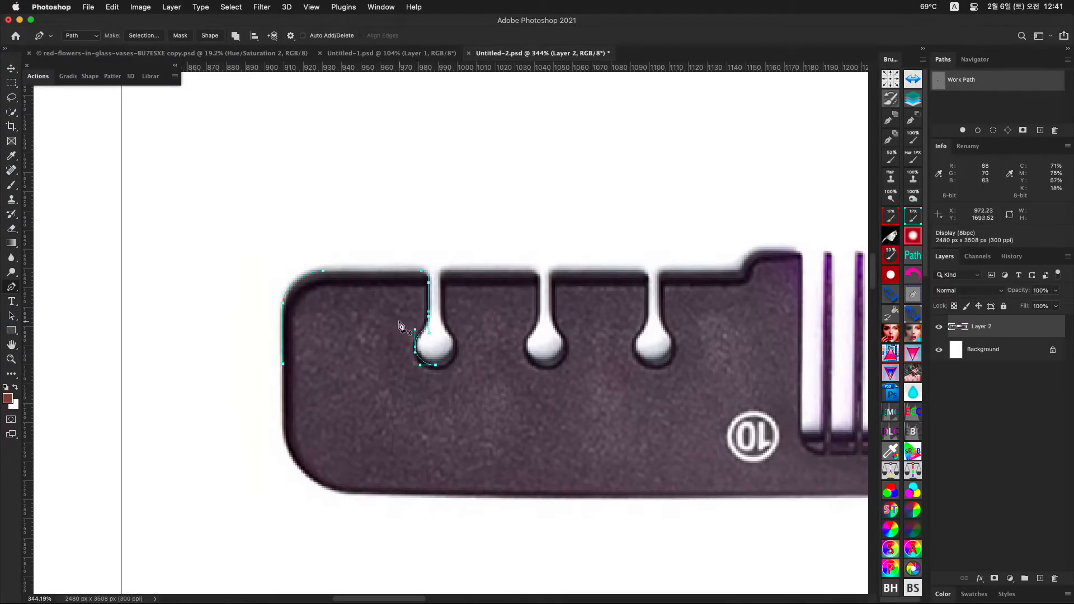
pyautogui.moveTo(409, 251); pyautogui.dragTo(456, 392)
pyautogui.moveTo(271, 220); pyautogui.dragTo(486, 432)
pyautogui.doubleClick(995, 86)
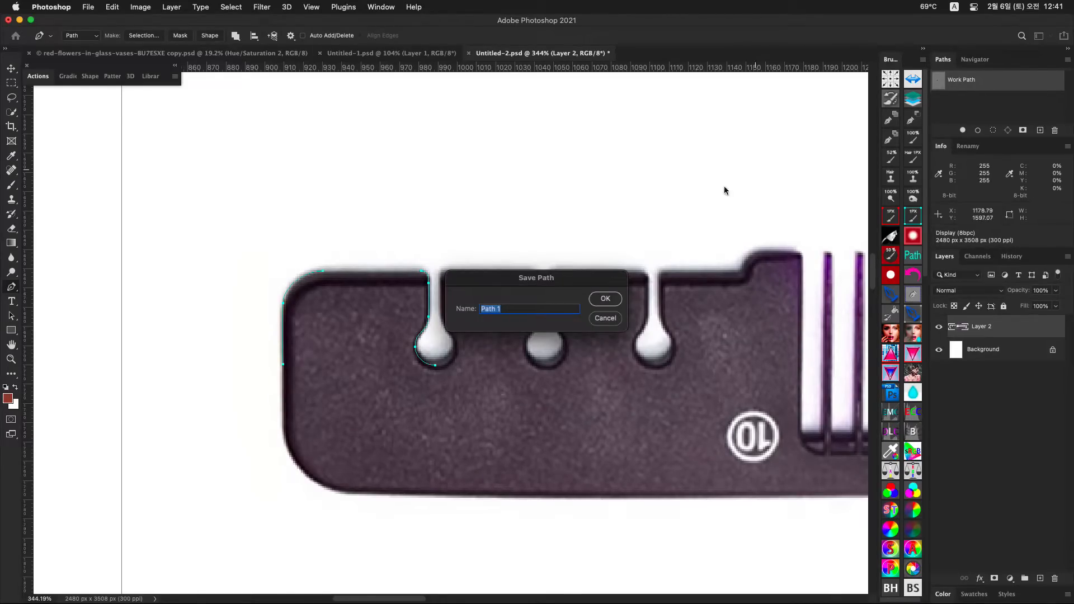
pyautogui.click(603, 299)
pyautogui.click(969, 106)
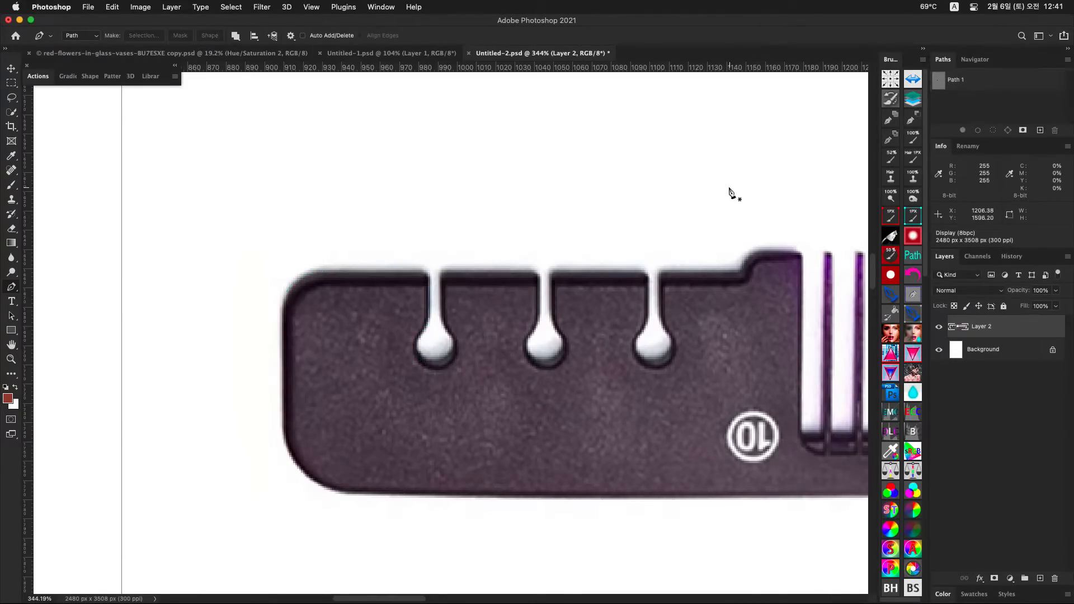
# Step: Start a new path on the handle end's straight edge and trace it around the rounded upper corner
pyautogui.keyDown('super'); pyautogui.click(291, 288); pyautogui.keyUp('super')
pyautogui.click(276, 400)
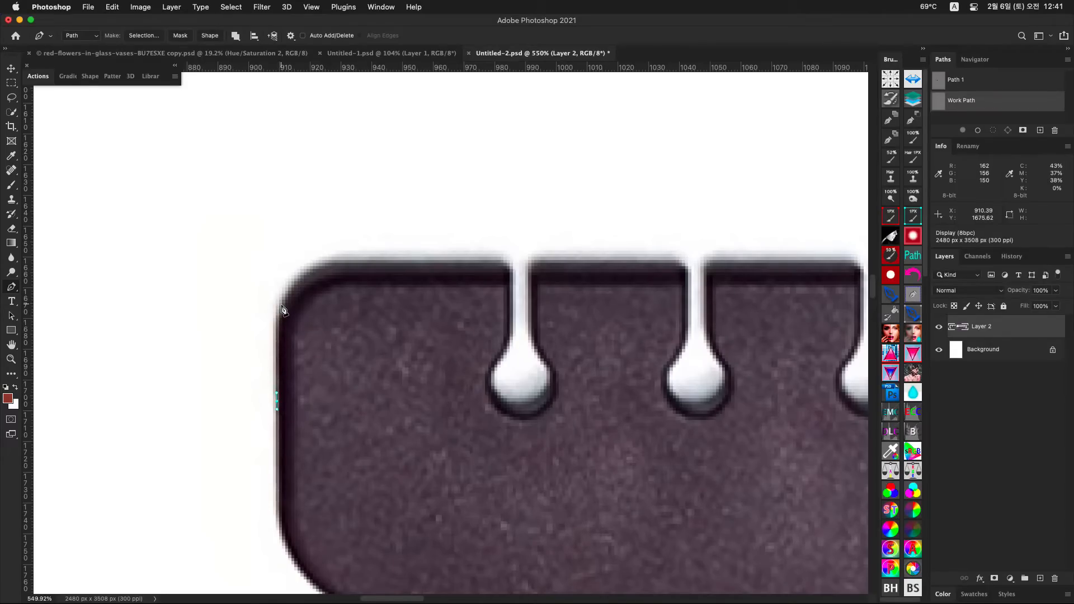
pyautogui.keyDown('shift'); pyautogui.click(280, 299); pyautogui.keyUp('shift')
pyautogui.moveTo(345, 260); pyautogui.dragTo(423, 259)
pyautogui.press('space')
pyautogui.moveTo(567, 258); pyautogui.dragTo(350, 271)
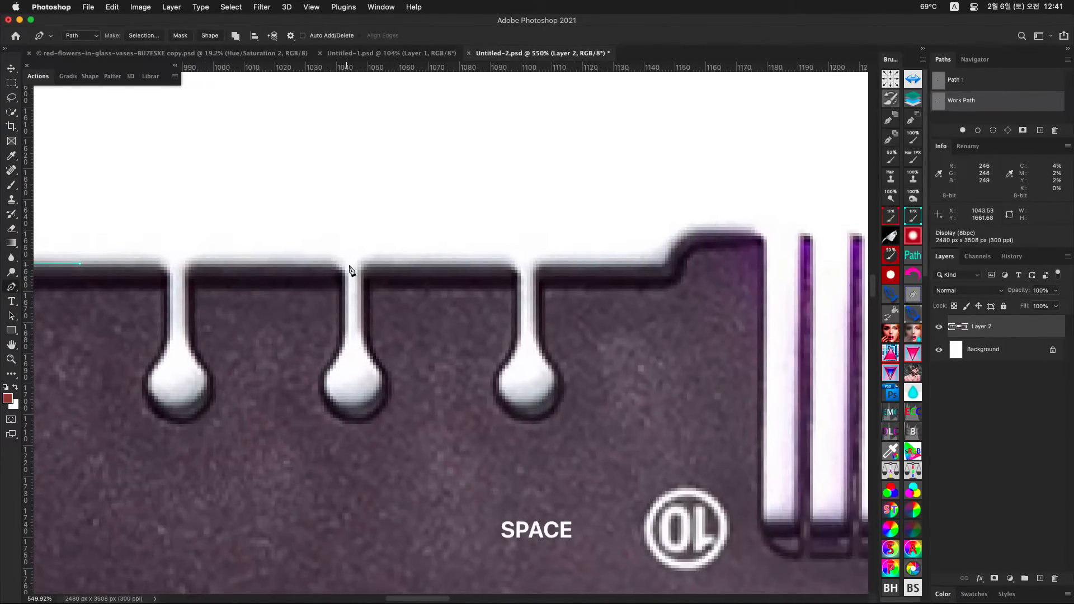
# Step: Continue the path straight across the slot openings, over the raised step, and around the corner beside the first tooth gap
pyautogui.keyDown('shift'); pyautogui.click(661, 265); pyautogui.keyUp('shift')
pyautogui.moveTo(662, 259); pyautogui.dragTo(520, 302)
pyautogui.moveTo(533, 297); pyautogui.dragTo(610, 270)
pyautogui.moveTo(686, 270); pyautogui.dragTo(711, 321)
pyautogui.moveTo(710, 321); pyautogui.dragTo(450, 221)
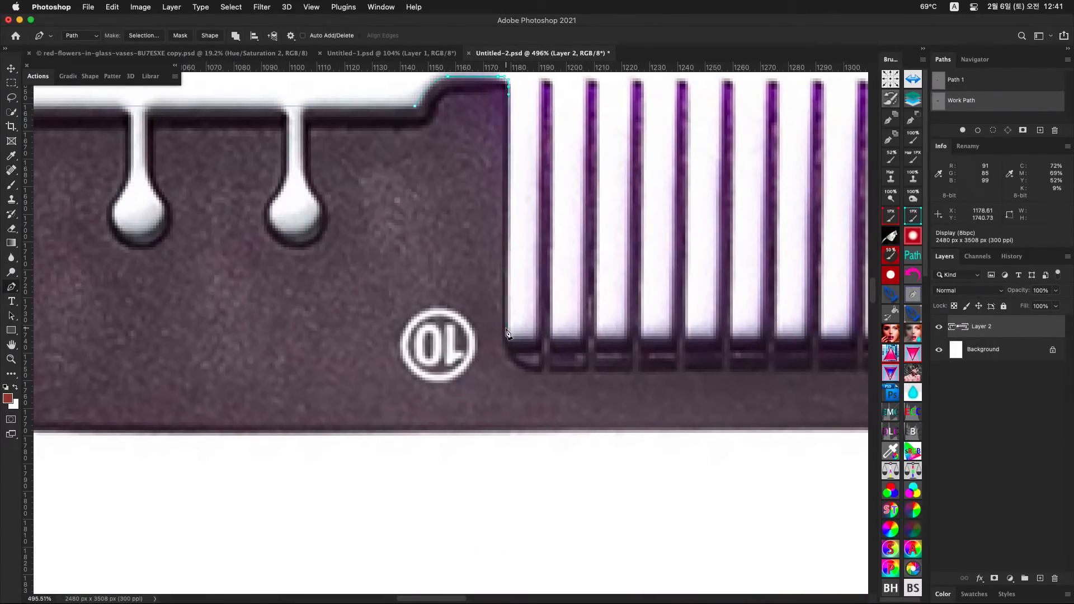
# Step: Trace down the first tooth gap's edge, along the base of the teeth, and around the inner corner at the end tooth
pyautogui.click(508, 334)
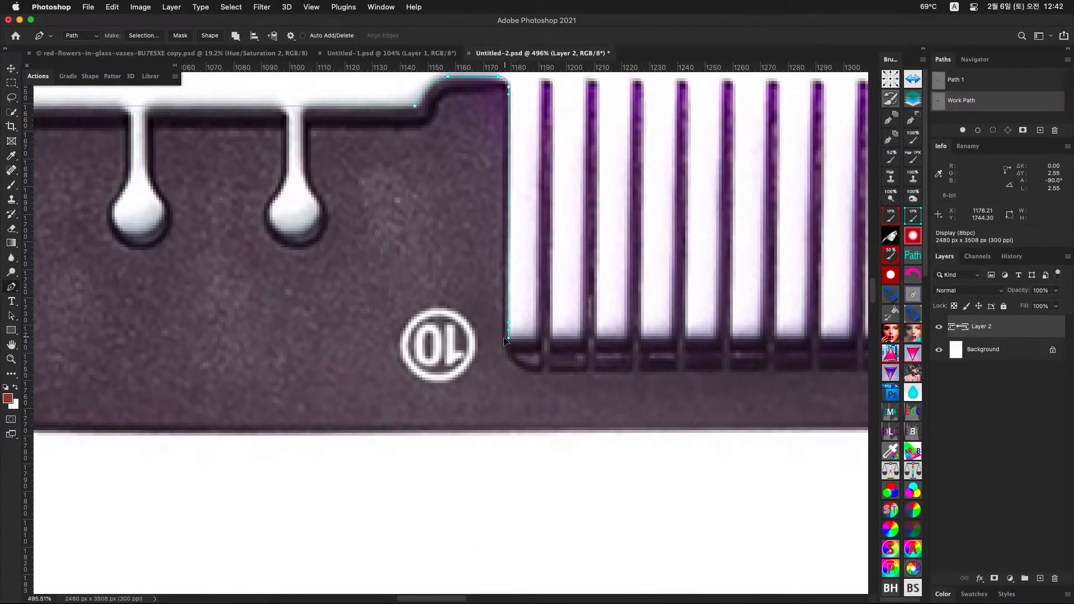
pyautogui.moveTo(524, 343); pyautogui.dragTo(537, 339)
pyautogui.moveTo(642, 334); pyautogui.dragTo(599, 334)
pyautogui.moveTo(643, 335); pyautogui.dragTo(713, 317)
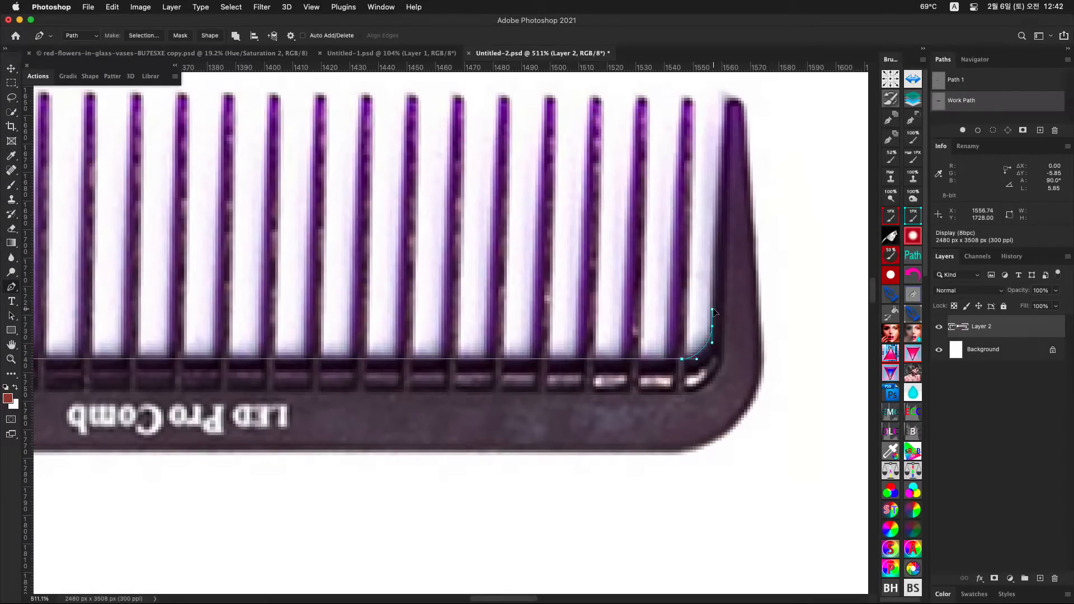
# Step: Run the path up the thick end tooth's inner edge and round it over the tooth's tip
pyautogui.moveTo(714, 307); pyautogui.dragTo(714, 306)
pyautogui.moveTo(729, 99); pyautogui.dragTo(642, 242)
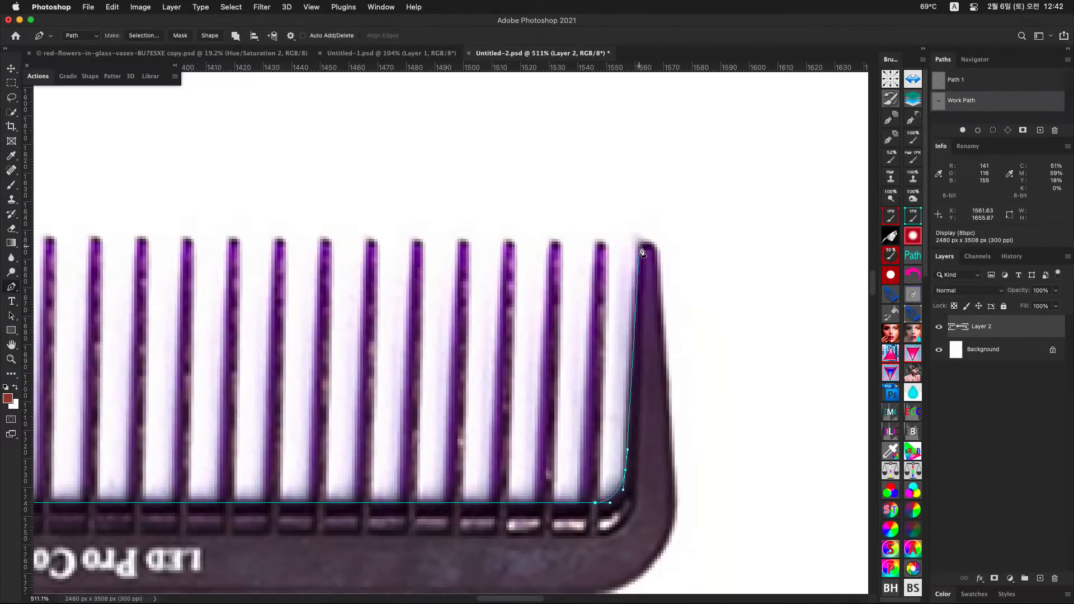
pyautogui.moveTo(640, 248); pyautogui.dragTo(641, 233)
pyautogui.press('space')
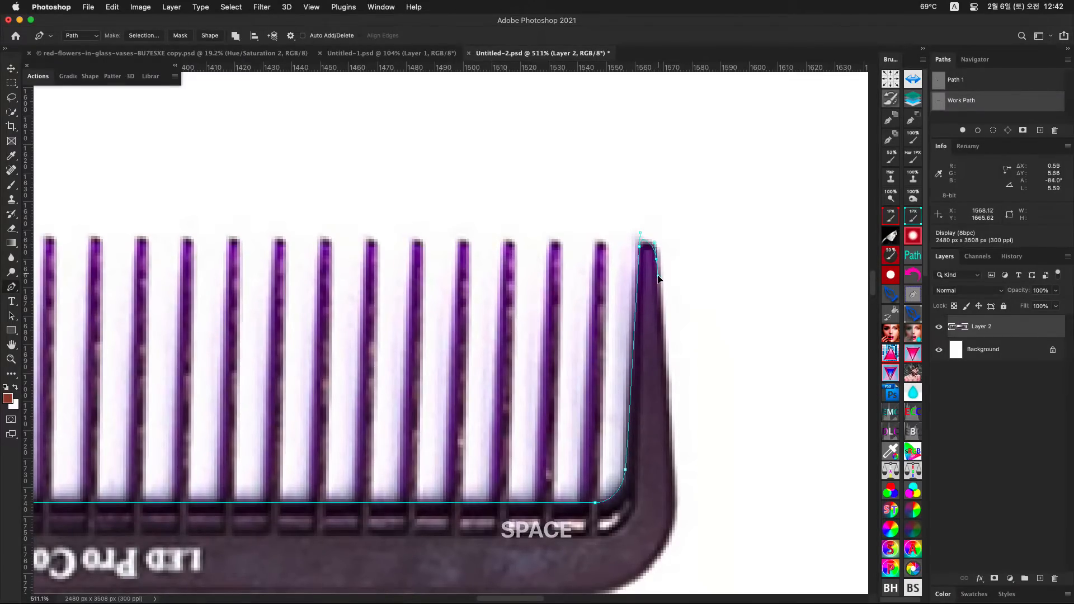
pyautogui.press('space')
pyautogui.moveTo(670, 440); pyautogui.dragTo(650, 246)
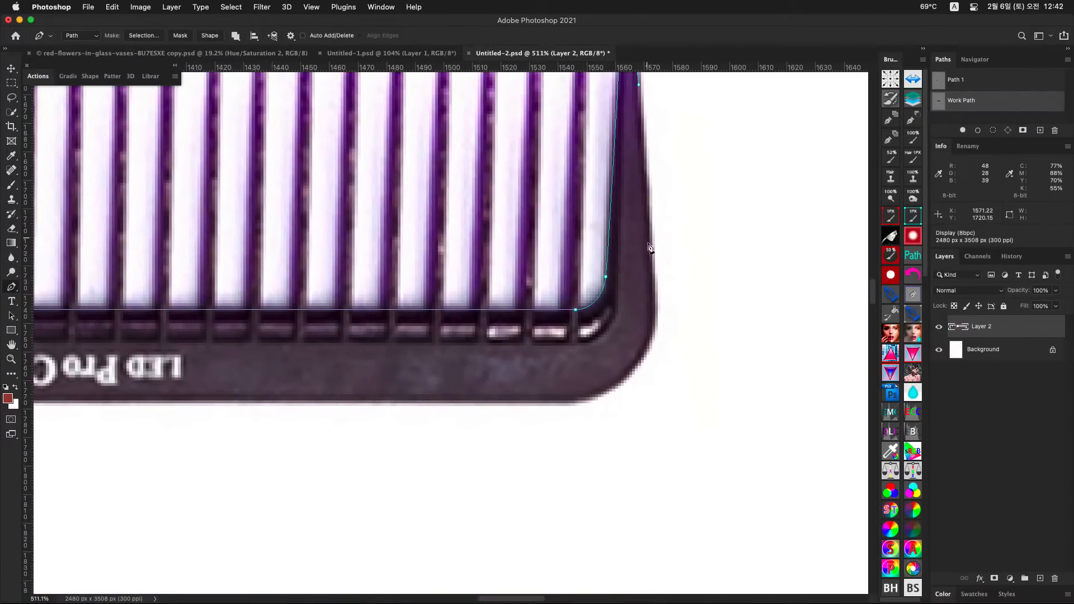
# Step: Continue the comb outline down the end tooth's outer edge, around the rounded lower corner, and along the comb's long bottom edge
pyautogui.moveTo(654, 319); pyautogui.dragTo(656, 351)
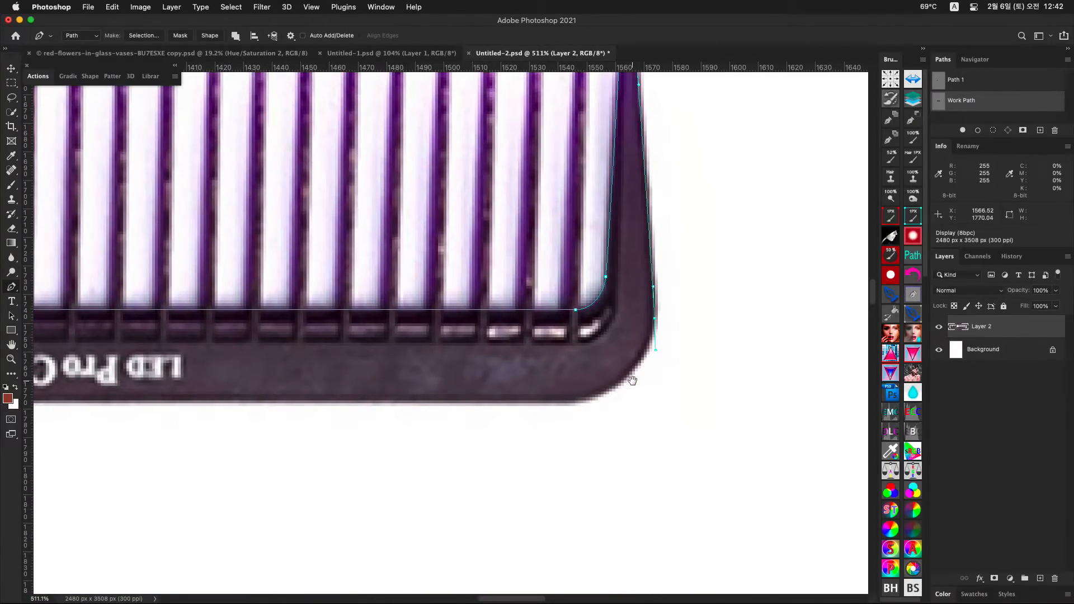
pyautogui.press('space')
pyautogui.moveTo(614, 385); pyautogui.dragTo(472, 340)
pyautogui.press('super+space')
pyautogui.press('space')
pyautogui.moveTo(347, 339); pyautogui.dragTo(687, 355)
pyautogui.moveTo(293, 362); pyautogui.dragTo(358, 364)
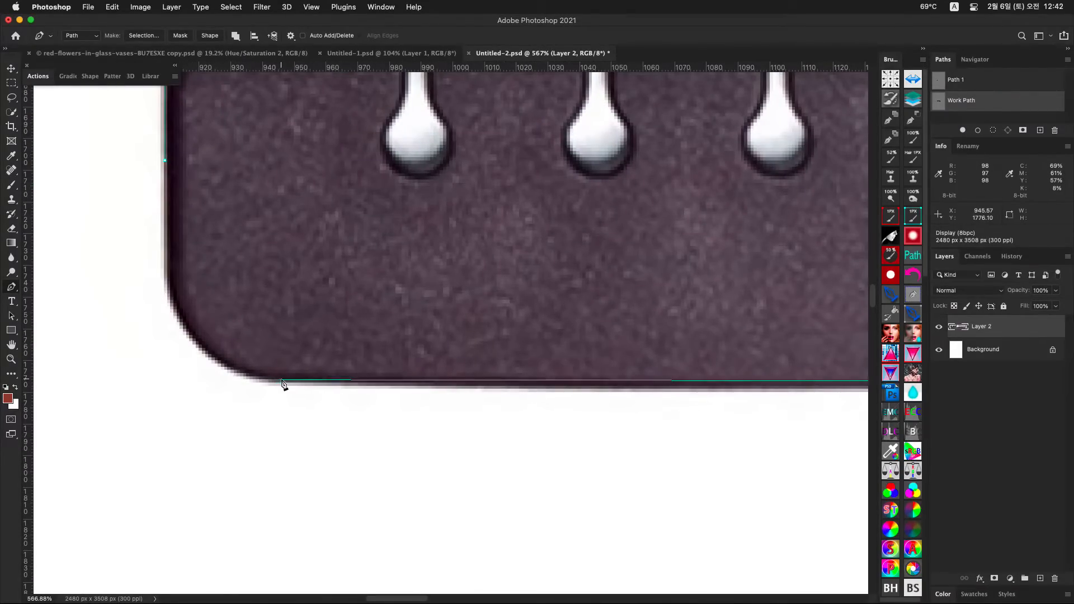
# Step: Round the path over the handle's lower corner and close the outline at its starting point on the handle's straight end
pyautogui.moveTo(274, 383); pyautogui.dragTo(215, 388)
pyautogui.press('space')
pyautogui.moveTo(208, 301); pyautogui.dragTo(273, 337)
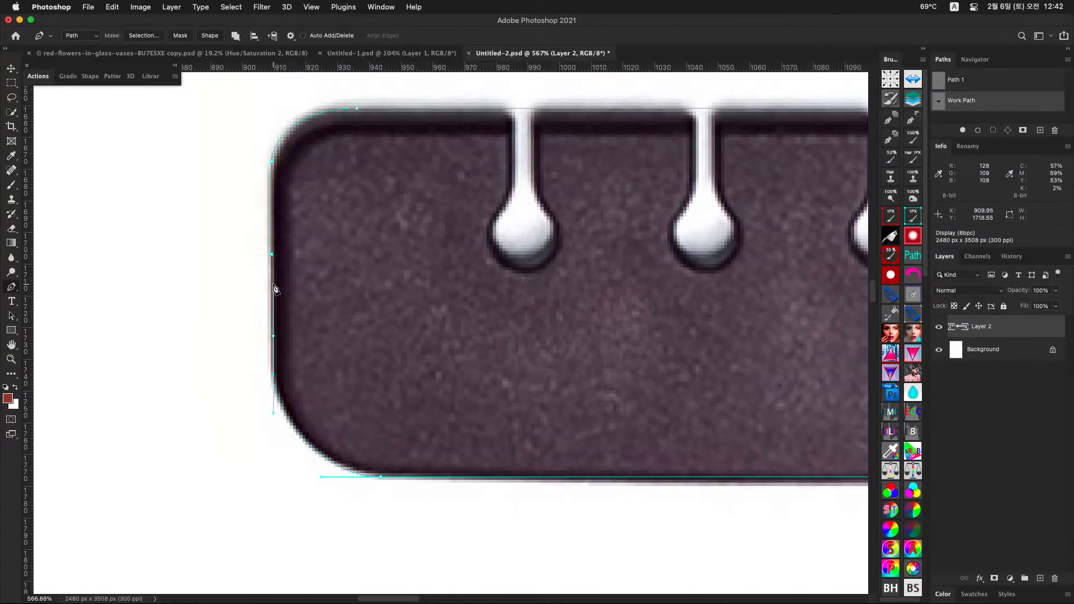
pyautogui.click(273, 259)
pyautogui.moveTo(274, 358); pyautogui.dragTo(275, 297)
pyautogui.click(273, 162)
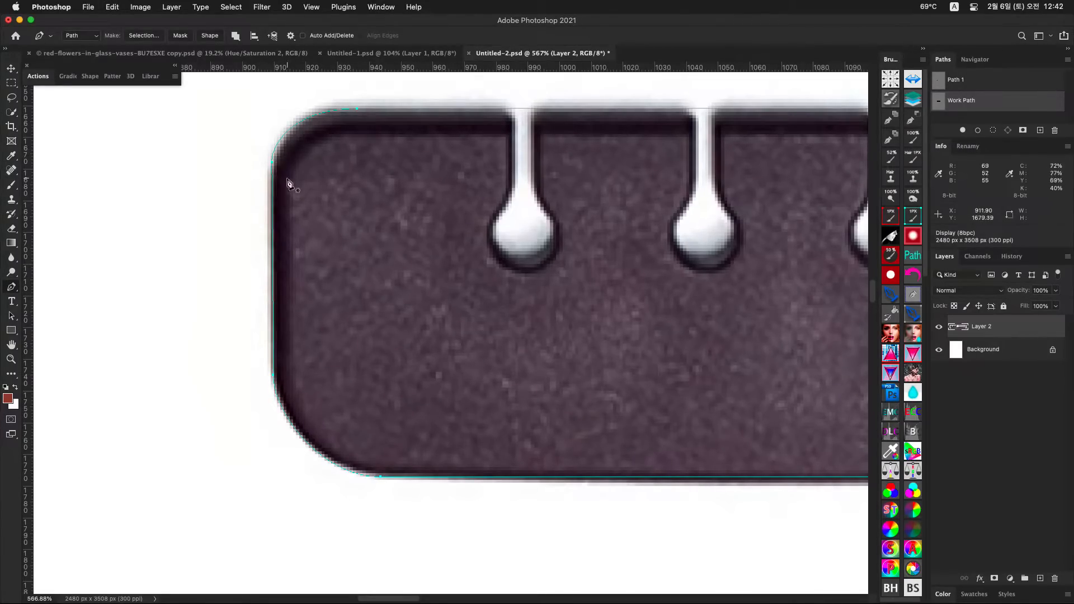
pyautogui.scroll(3, 289, 217)
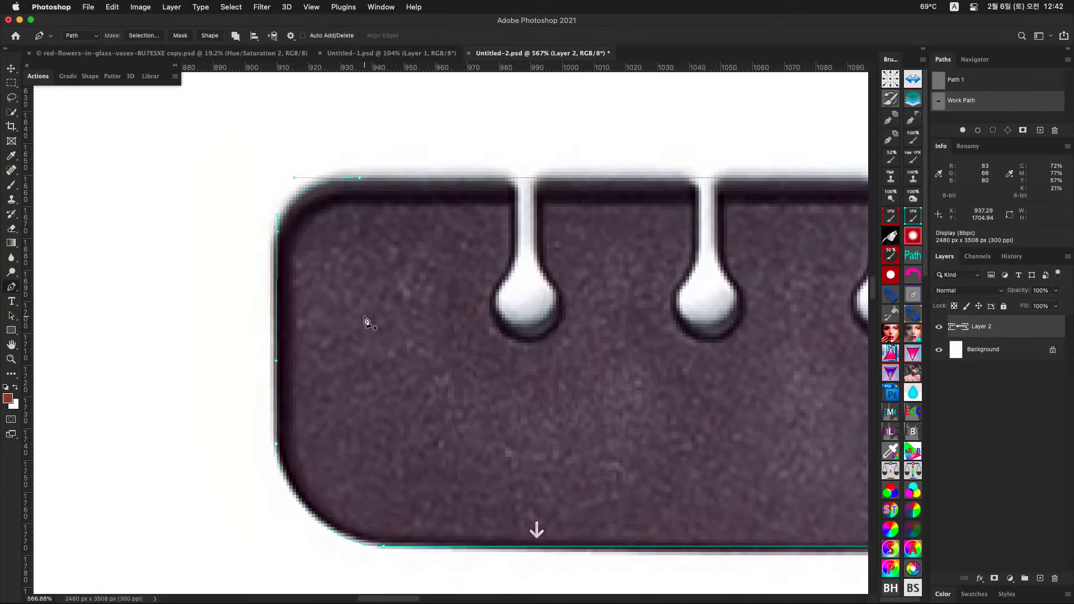
pyautogui.press('Left')
# Step: Examine the half-slot trace stored in Path 1 against the handle and return to the comb outline in the Work Path
pyautogui.press('super+space')
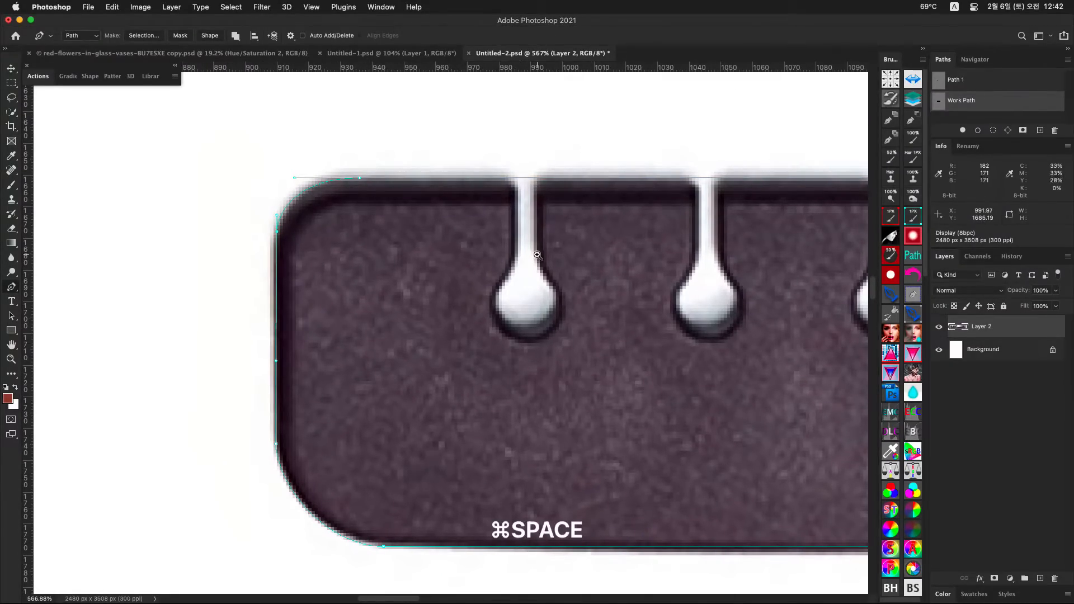
pyautogui.moveTo(537, 255); pyautogui.dragTo(503, 279)
pyautogui.moveTo(503, 278); pyautogui.dragTo(254, 334)
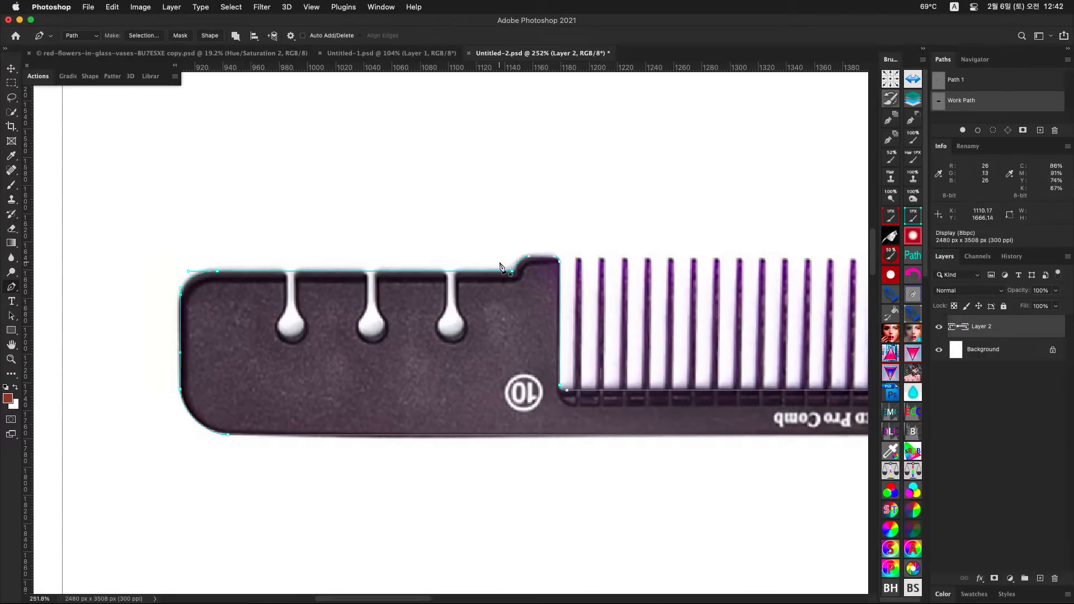
pyautogui.click(965, 84)
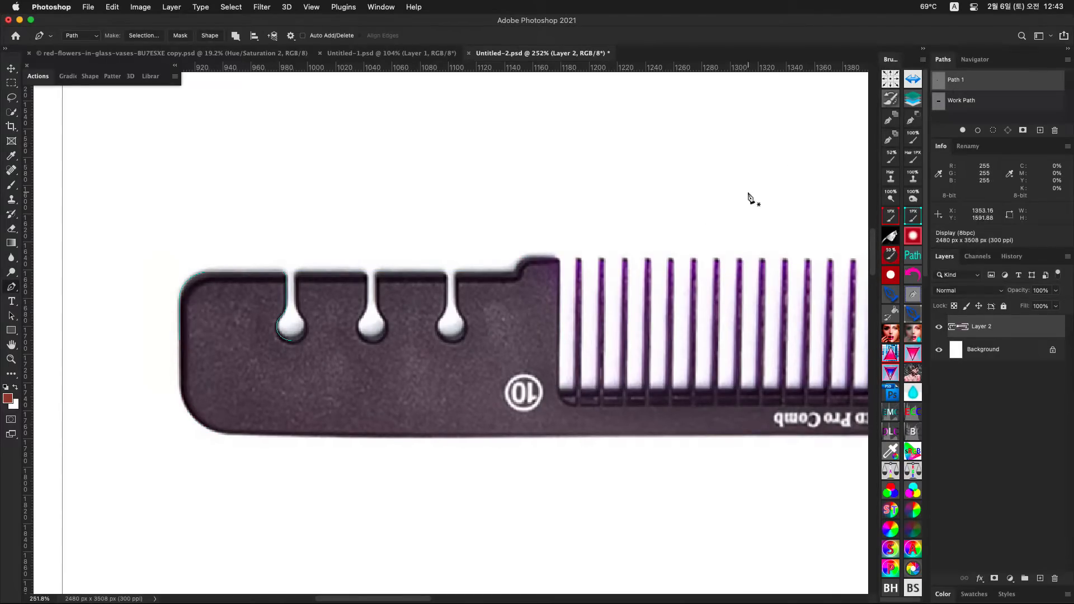
pyautogui.moveTo(305, 312)
pyautogui.mouseDown()
pyautogui.moveTo(371, 337)
pyautogui.moveTo(351, 343)
pyautogui.mouseUp()
pyautogui.press('super+space')
pyautogui.moveTo(163, 239)
pyautogui.mouseDown()
pyautogui.moveTo(272, 359)
pyautogui.moveTo(388, 416)
pyautogui.mouseUp()
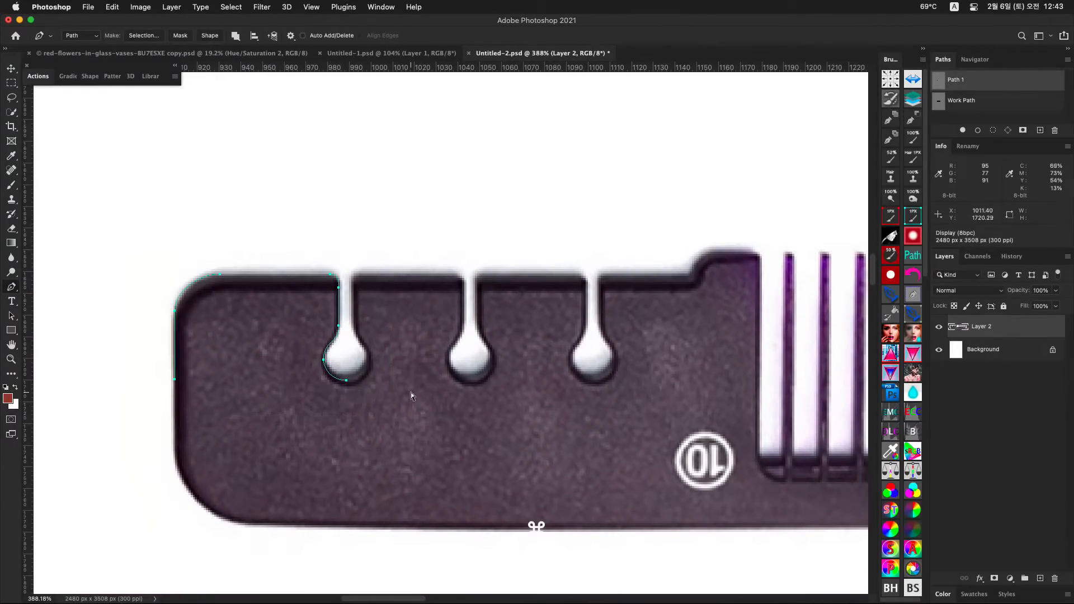
pyautogui.click(962, 103)
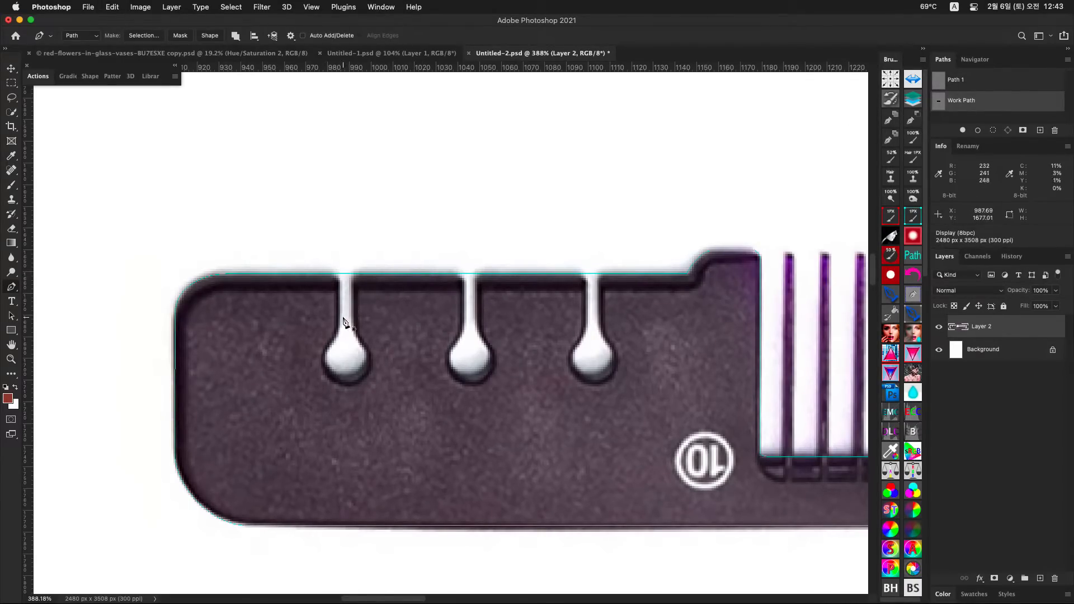
# Step: Set the Pen tool's path operation to Subtract Front Shape for the slot cutouts
pyautogui.press('space')
pyautogui.click(237, 38)
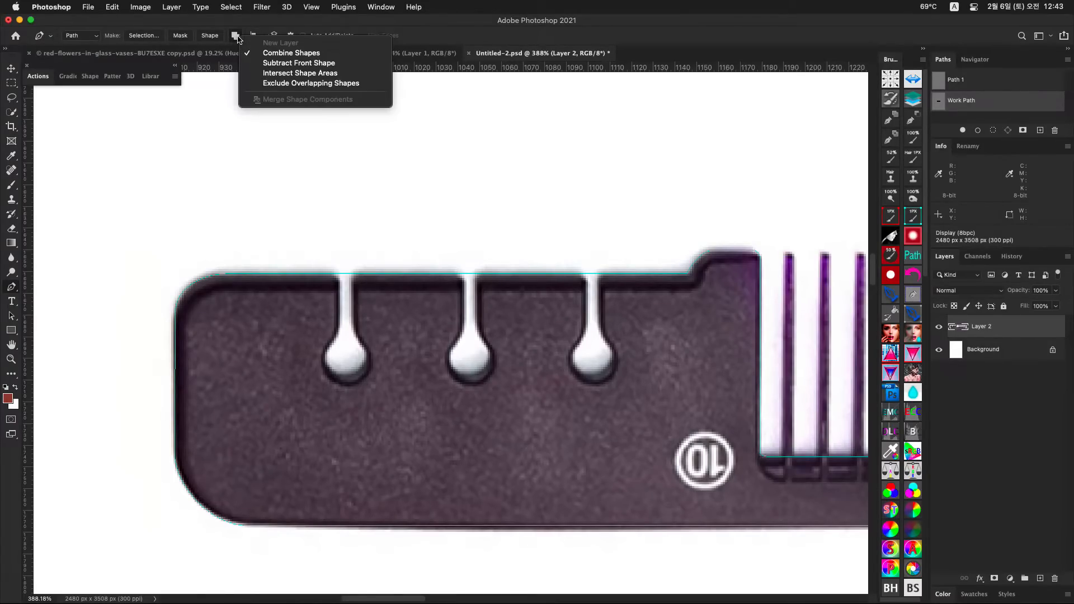
pyautogui.click(283, 66)
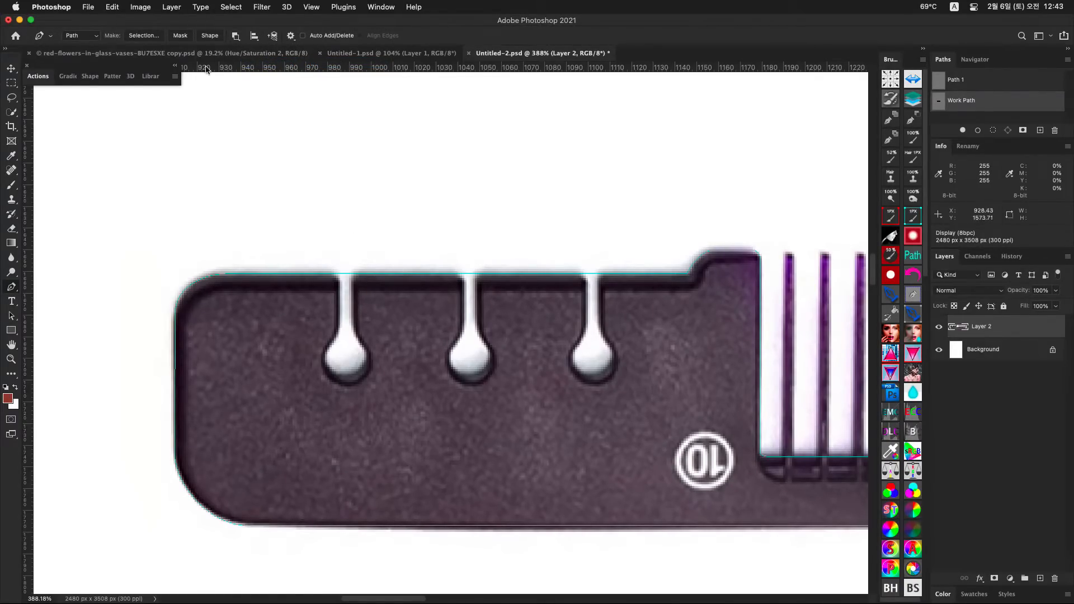
pyautogui.click(235, 35)
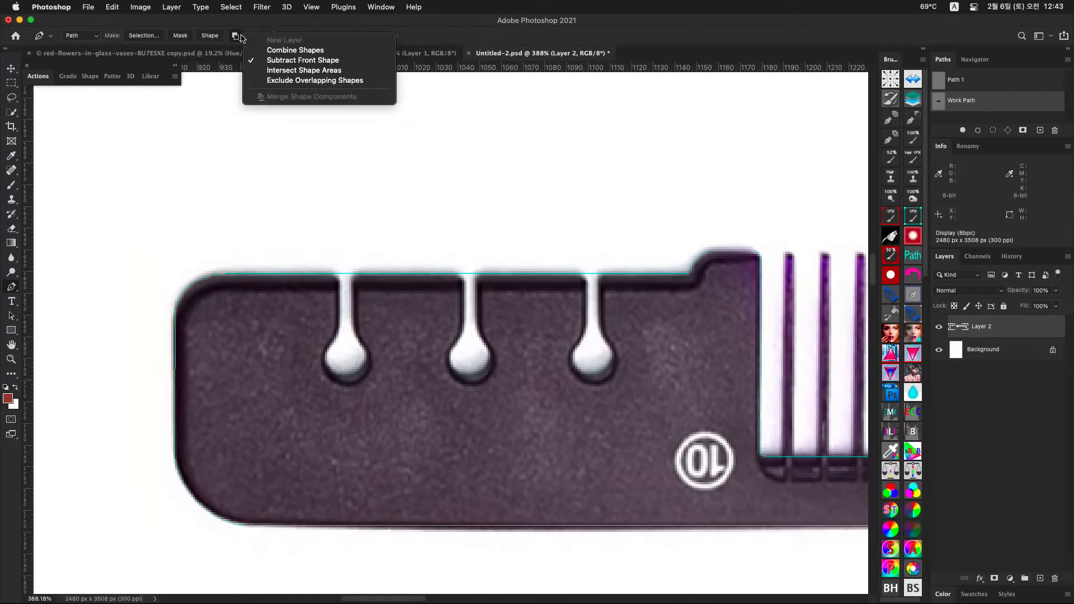
pyautogui.click(290, 66)
pyautogui.keyDown('super'); pyautogui.click(336, 273); pyautogui.keyUp('super')
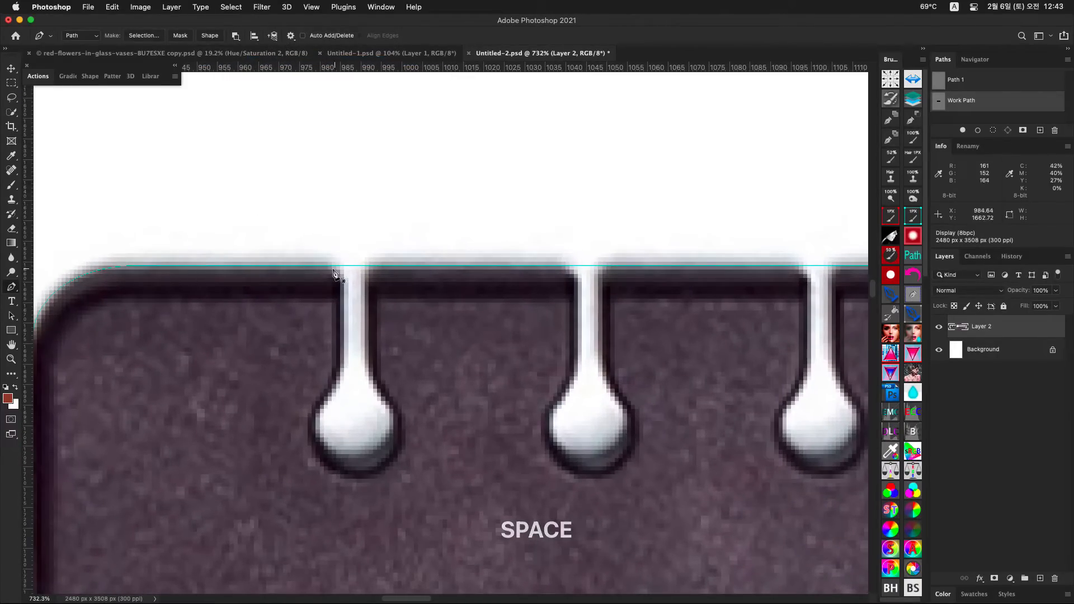
pyautogui.keyDown('super'); pyautogui.click(252, 266); pyautogui.keyUp('super')
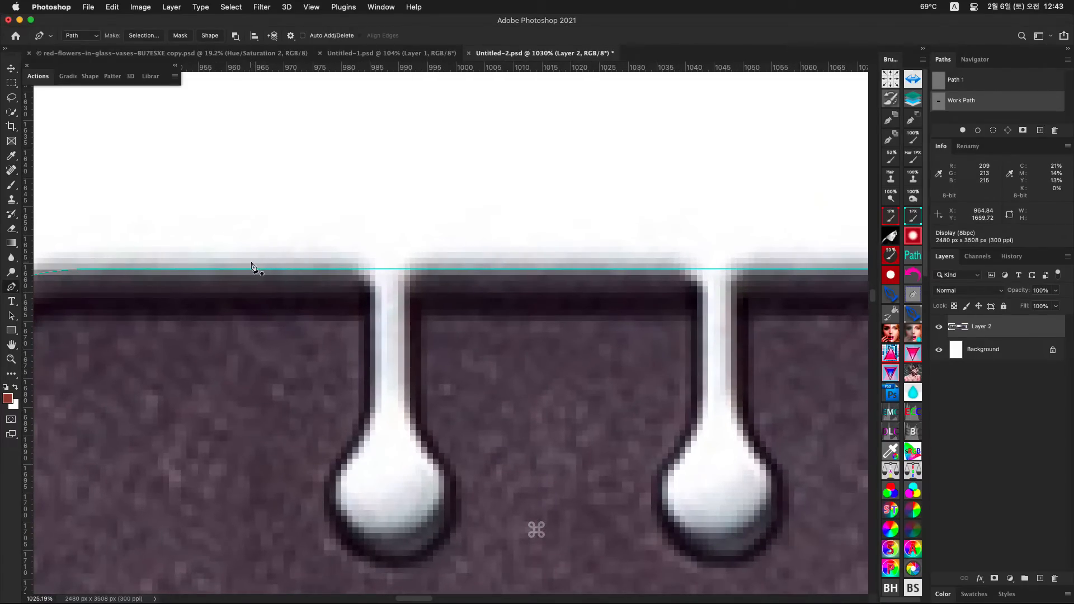
pyautogui.keyDown('super'); pyautogui.click(270, 259); pyautogui.keyUp('super')
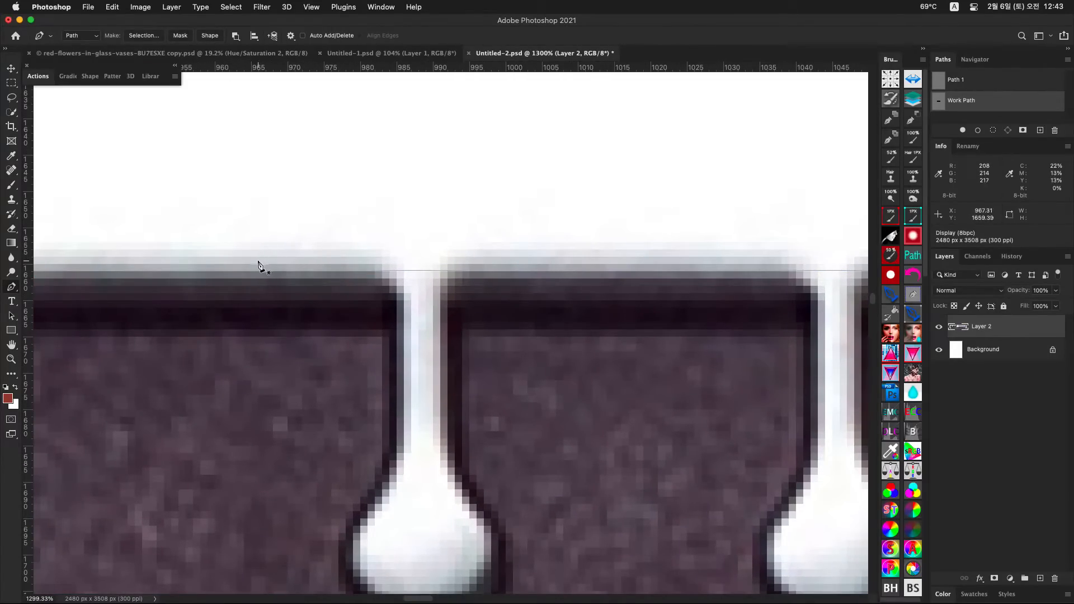
pyautogui.moveTo(242, 263); pyautogui.dragTo(254, 264)
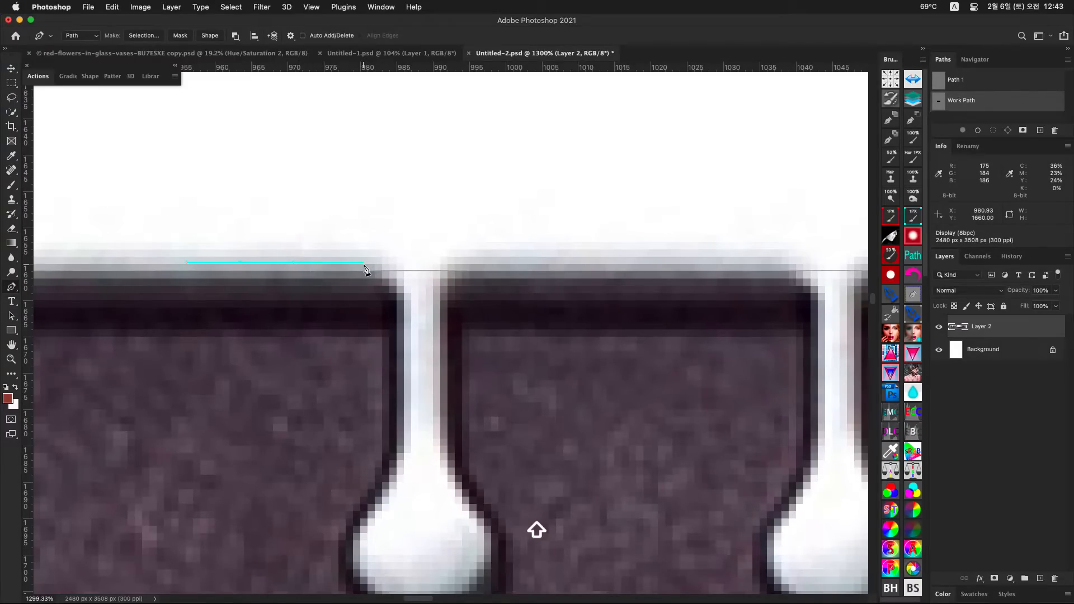
pyautogui.moveTo(363, 266); pyautogui.dragTo(371, 267)
pyautogui.moveTo(401, 323); pyautogui.dragTo(398, 414)
pyautogui.hotkey('shift', 'space')
pyautogui.hotkey('shift', 'space')
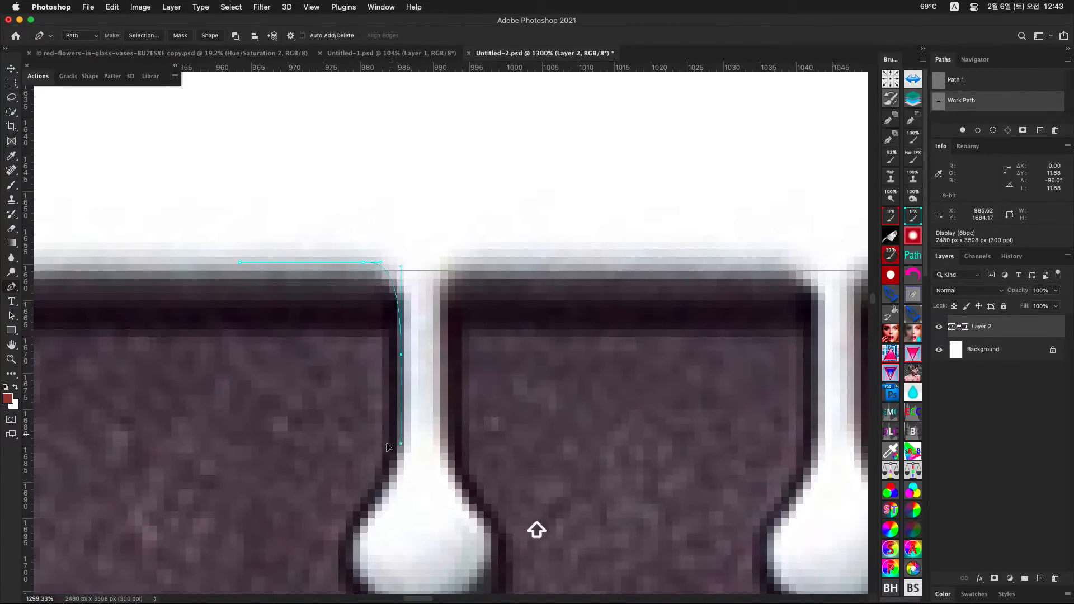
pyautogui.moveTo(401, 295); pyautogui.dragTo(405, 259)
pyautogui.press('super+z')
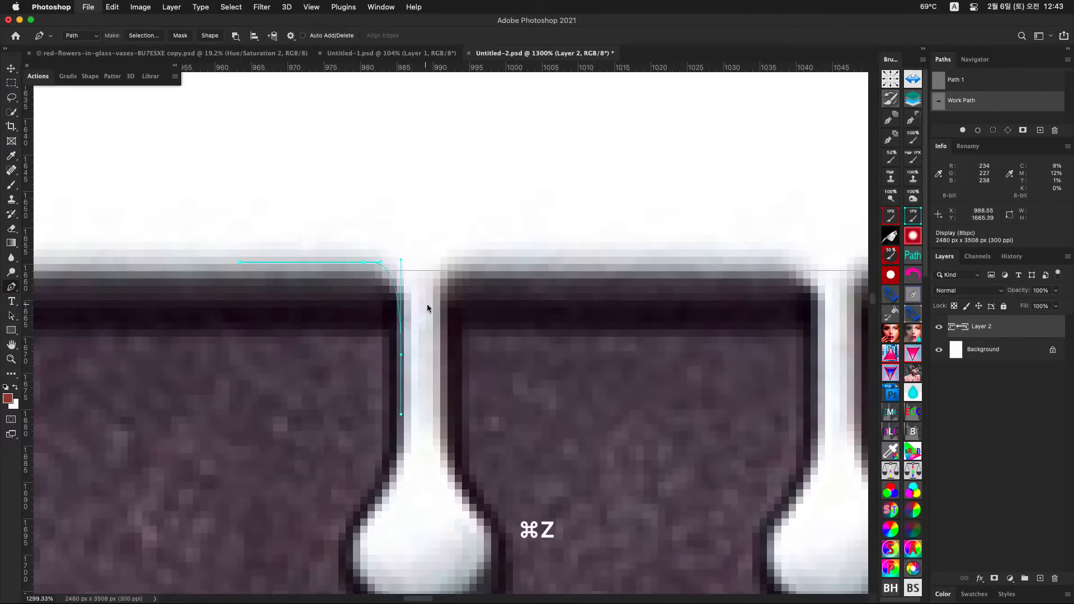
pyautogui.press('super+z')
pyautogui.press('super+z')
pyautogui.press('super+z')
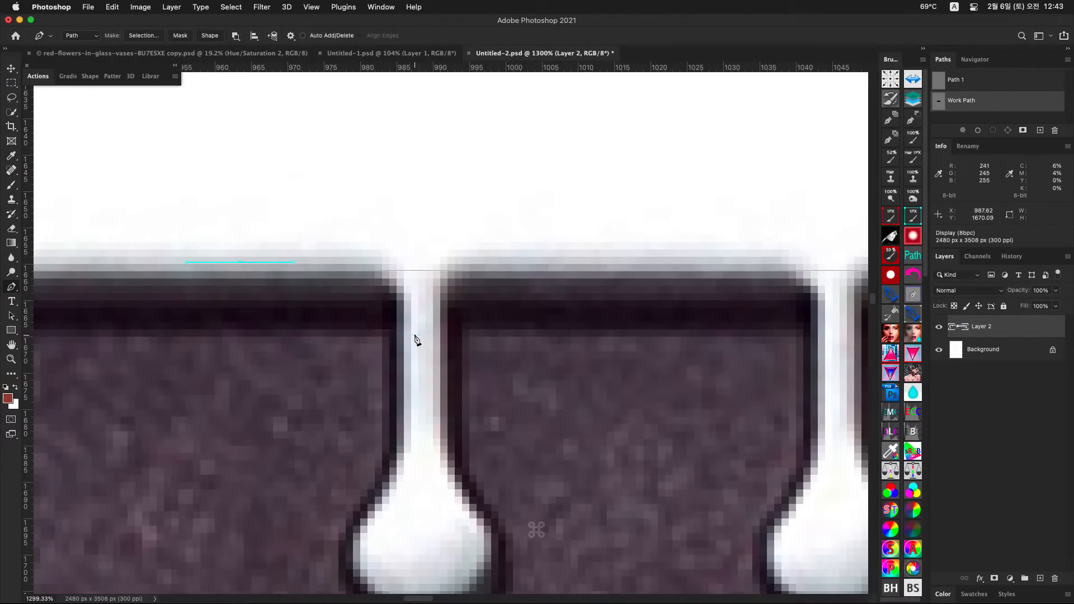
# Step: Start a slot subpath in the Work Path at the first slot's opening and curve it around the opening's corner onto the slot wall
pyautogui.click(961, 102)
pyautogui.press('super+space')
pyautogui.moveTo(375, 264); pyautogui.dragTo(367, 263)
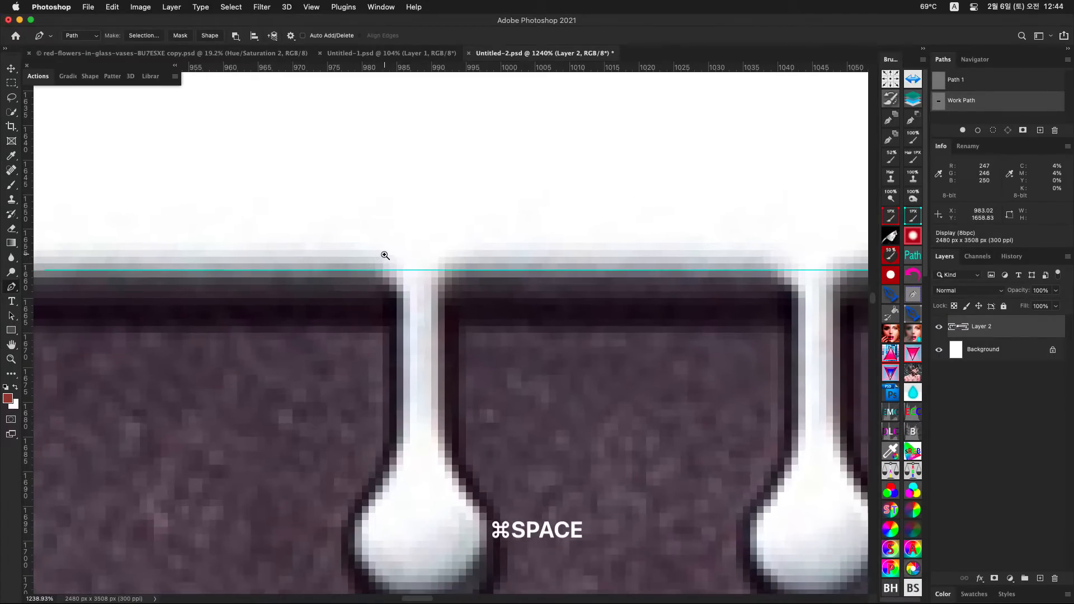
pyautogui.moveTo(398, 304); pyautogui.dragTo(400, 347)
# Step: Trace down the first slot's wall, around the side of its round bulb, and into the middle of the bulb's base
pyautogui.press('space')
pyautogui.press('space')
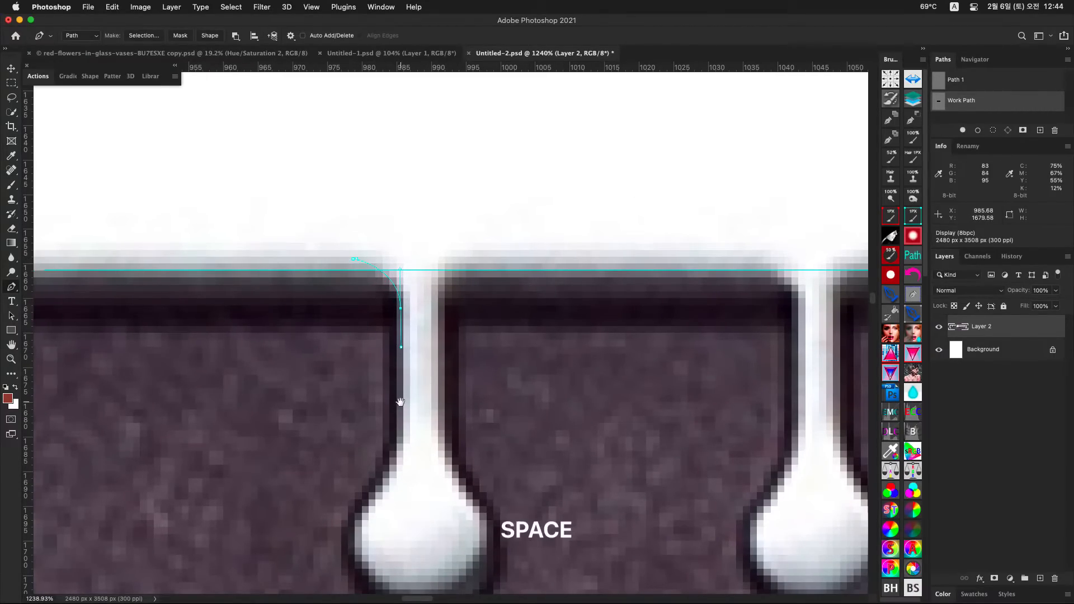
pyautogui.moveTo(398, 401); pyautogui.dragTo(411, 268)
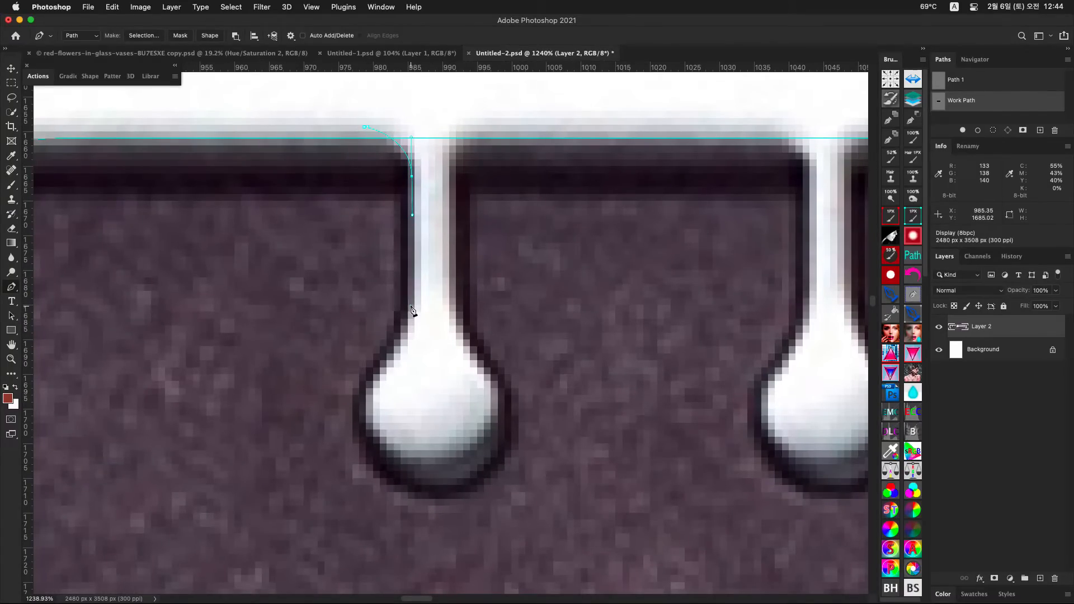
pyautogui.moveTo(410, 301); pyautogui.dragTo(411, 320)
pyautogui.moveTo(359, 411); pyautogui.dragTo(359, 459)
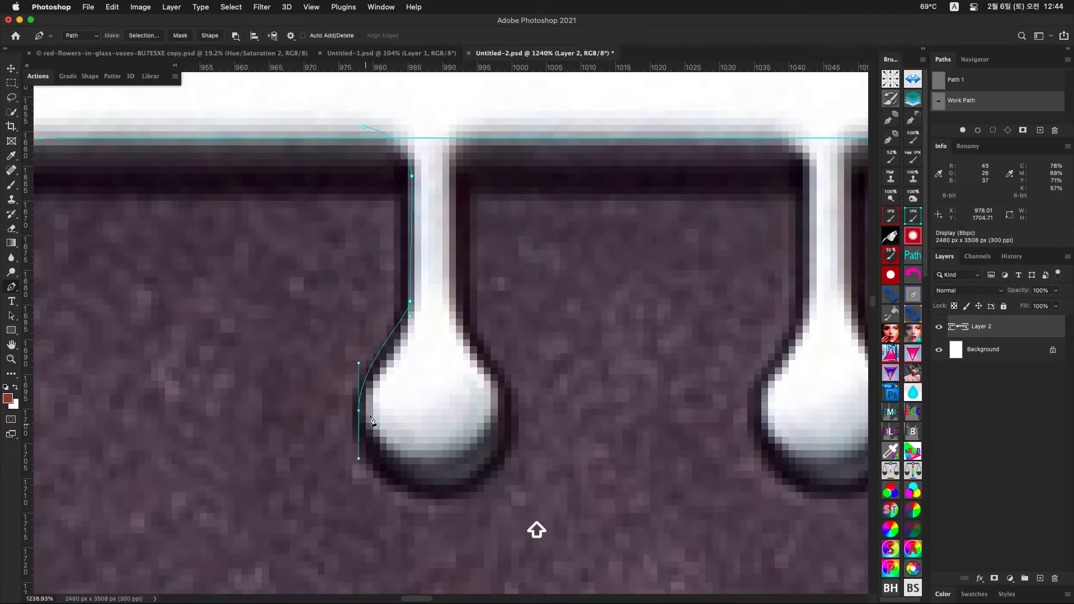
pyautogui.moveTo(411, 316); pyautogui.dragTo(409, 362)
pyautogui.moveTo(406, 471); pyautogui.dragTo(421, 407)
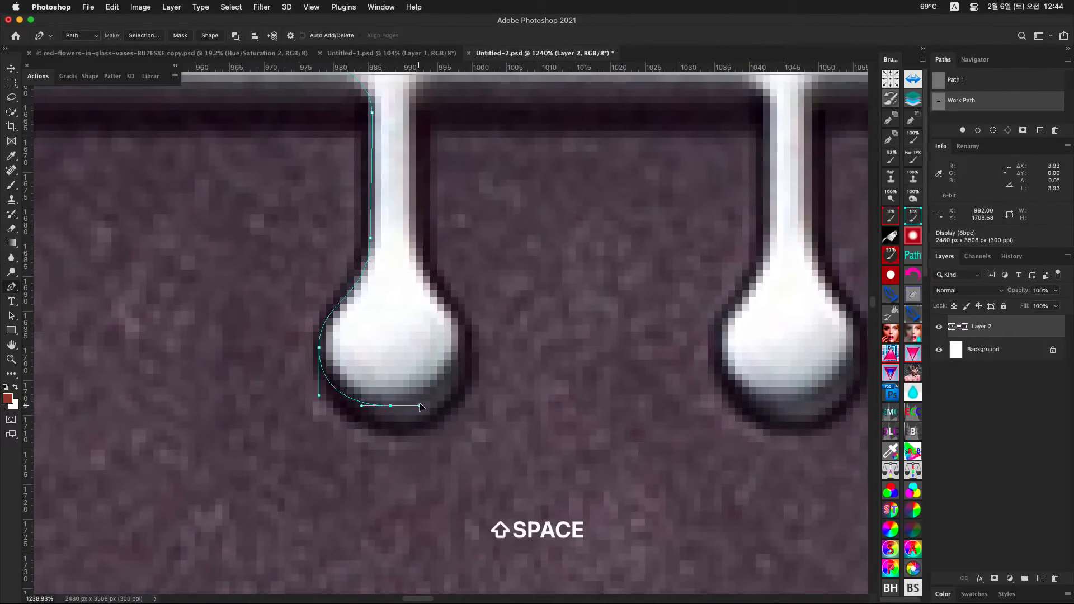
# Step: Adjust the direction handles of the bulb's side anchor so the half-slot curve follows the bulb's edge
pyautogui.keyDown('super'); pyautogui.click(323, 364); pyautogui.keyUp('super')
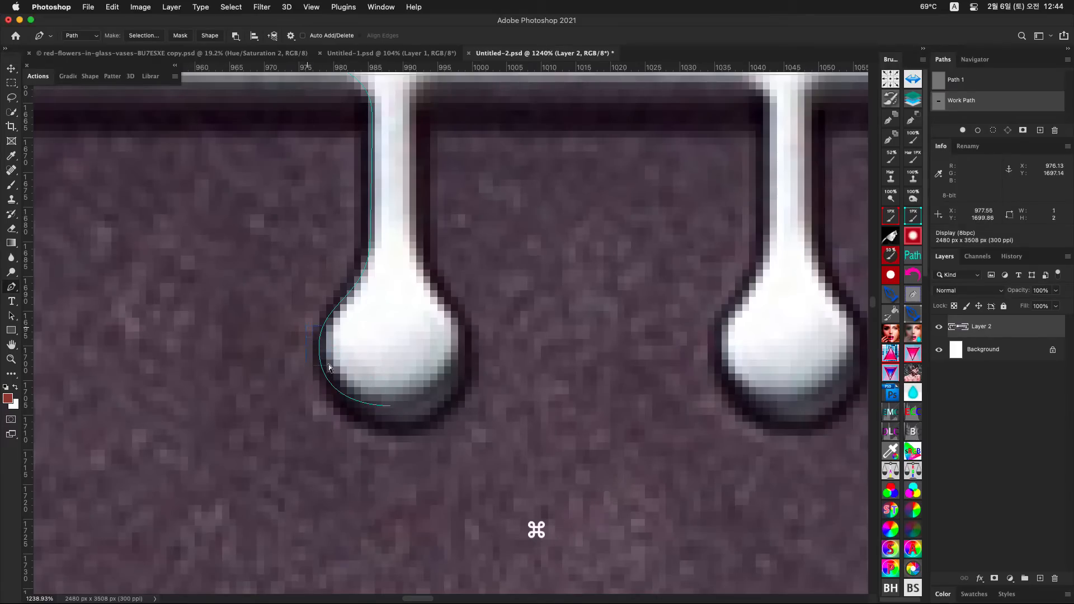
pyautogui.keyDown('super'); pyautogui.click(318, 348); pyautogui.keyUp('super')
pyautogui.moveTo(319, 300); pyautogui.dragTo(318, 286)
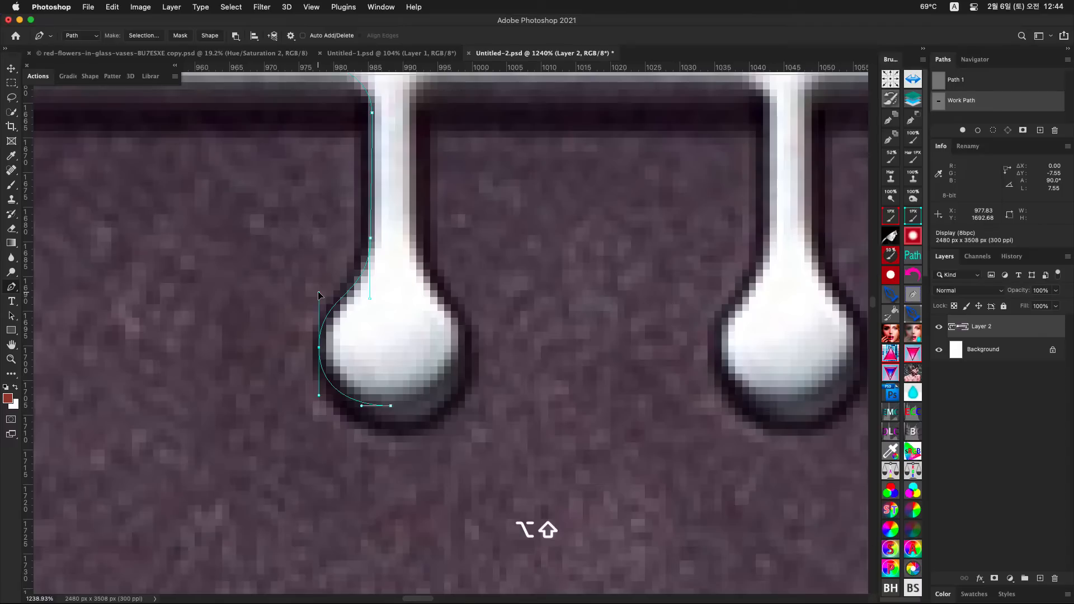
pyautogui.moveTo(319, 395); pyautogui.dragTo(320, 392)
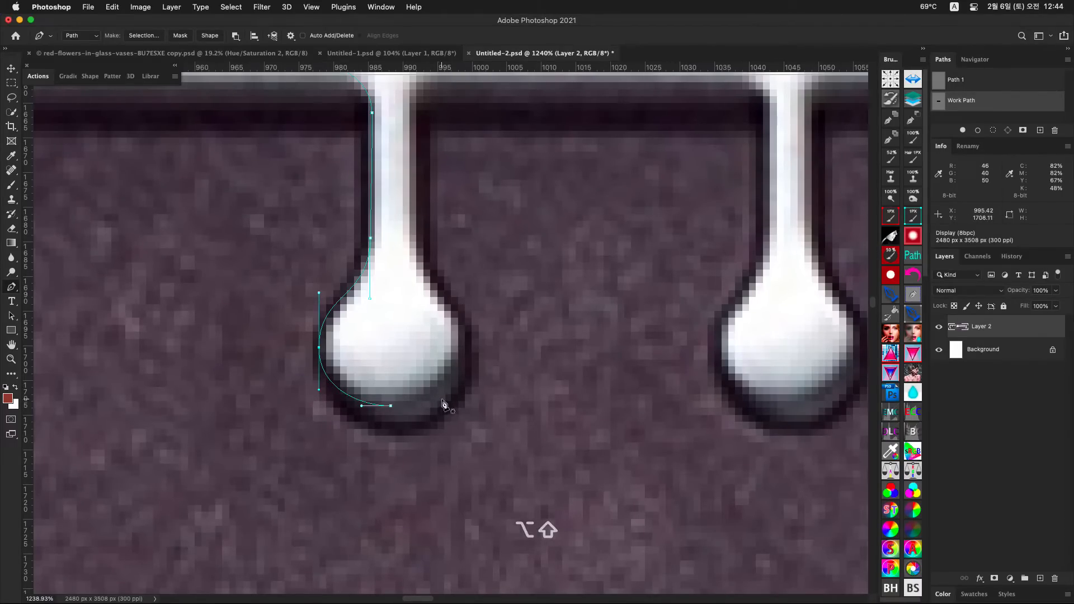
pyautogui.moveTo(468, 362); pyautogui.dragTo(411, 356)
pyautogui.moveTo(480, 343); pyautogui.dragTo(470, 336)
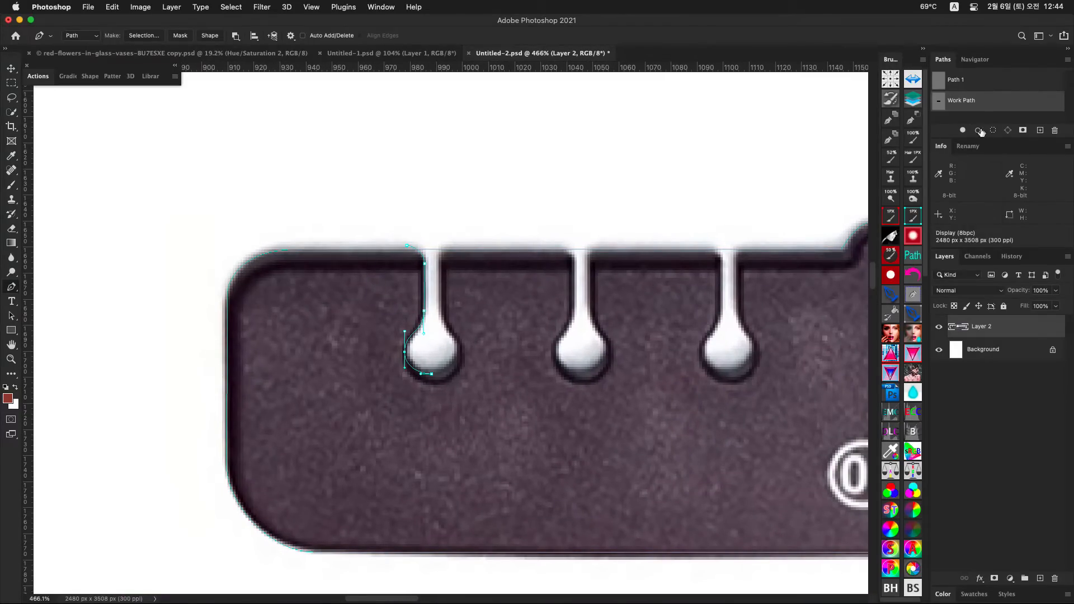
# Step: Select the half-slot subpath at the first slot with the path selection tool and copy it
pyautogui.click(17, 316)
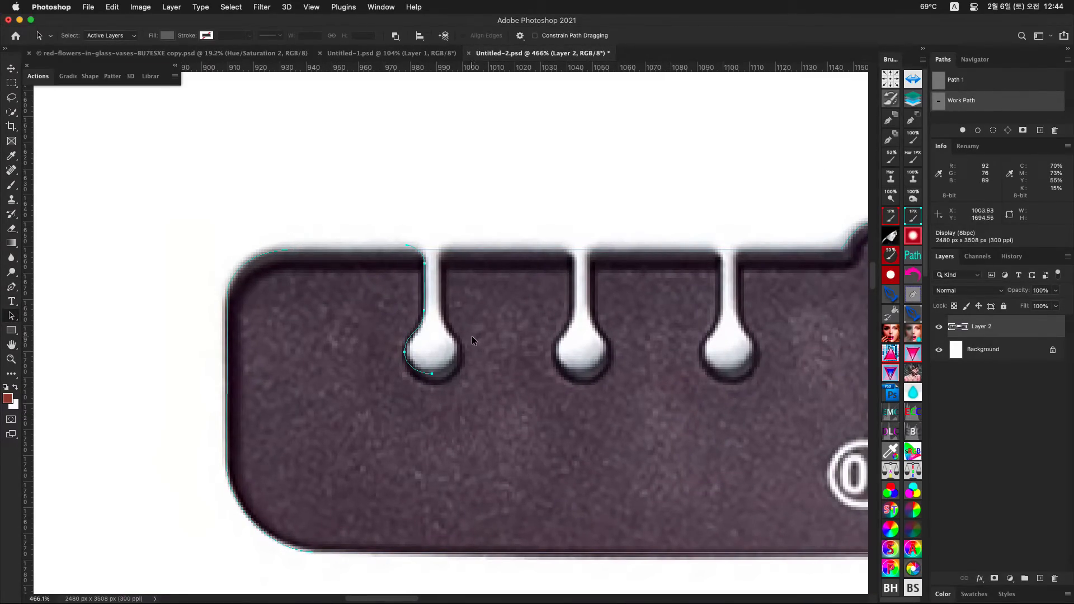
pyautogui.moveTo(454, 330); pyautogui.dragTo(491, 326)
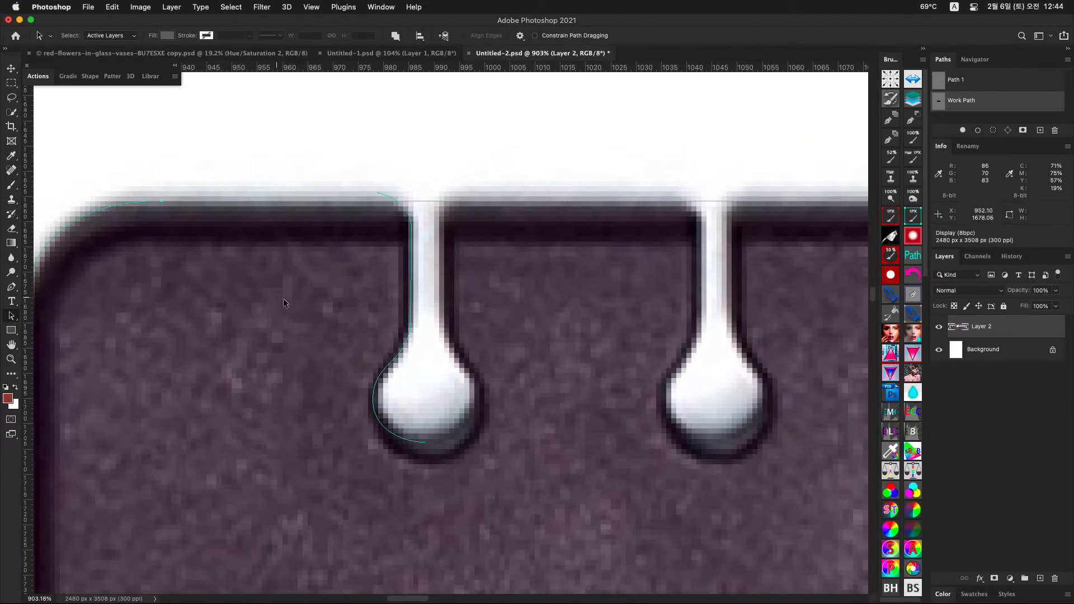
pyautogui.click(411, 327)
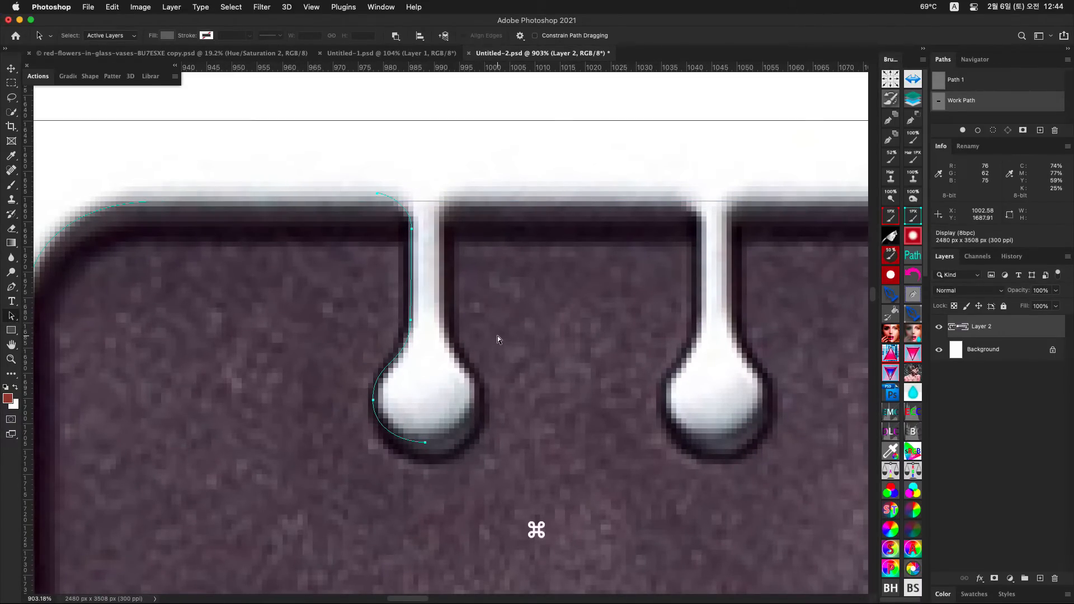
pyautogui.press('super+c')
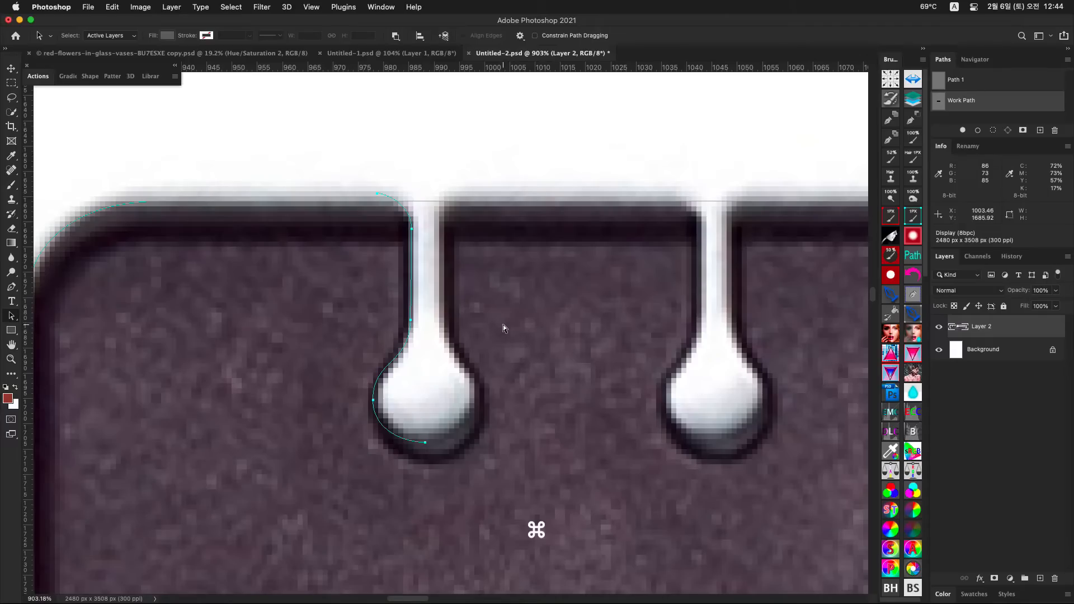
# Step: Free-transform the copied half-slot path, placing its reference point at the middle of its right edge, and toggle Snap
pyautogui.press('super+t')
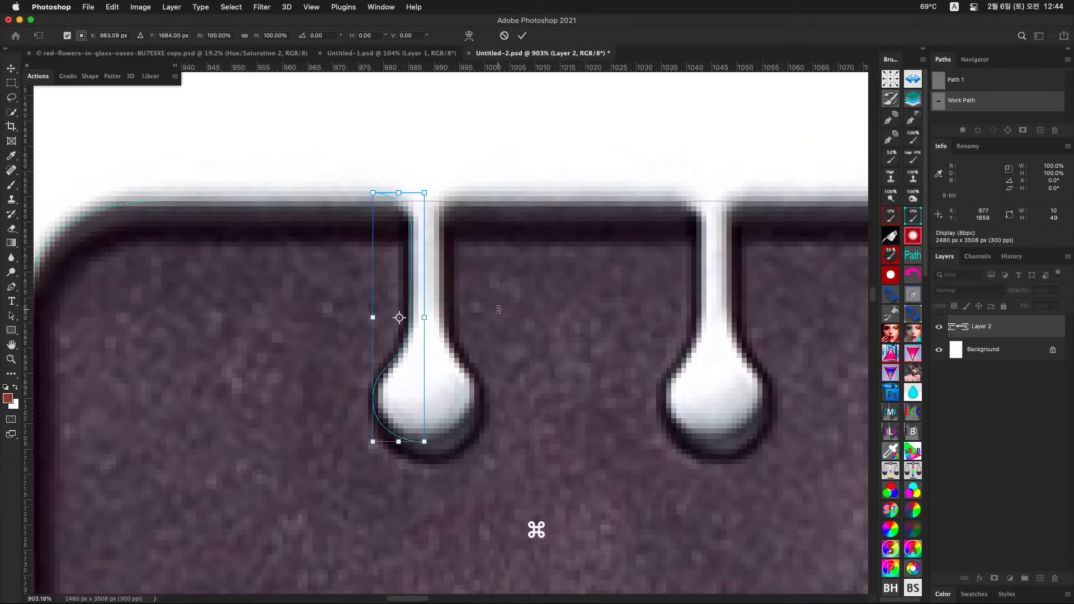
pyautogui.press('alt')
pyautogui.press('super+space')
pyautogui.moveTo(400, 310); pyautogui.dragTo(444, 325)
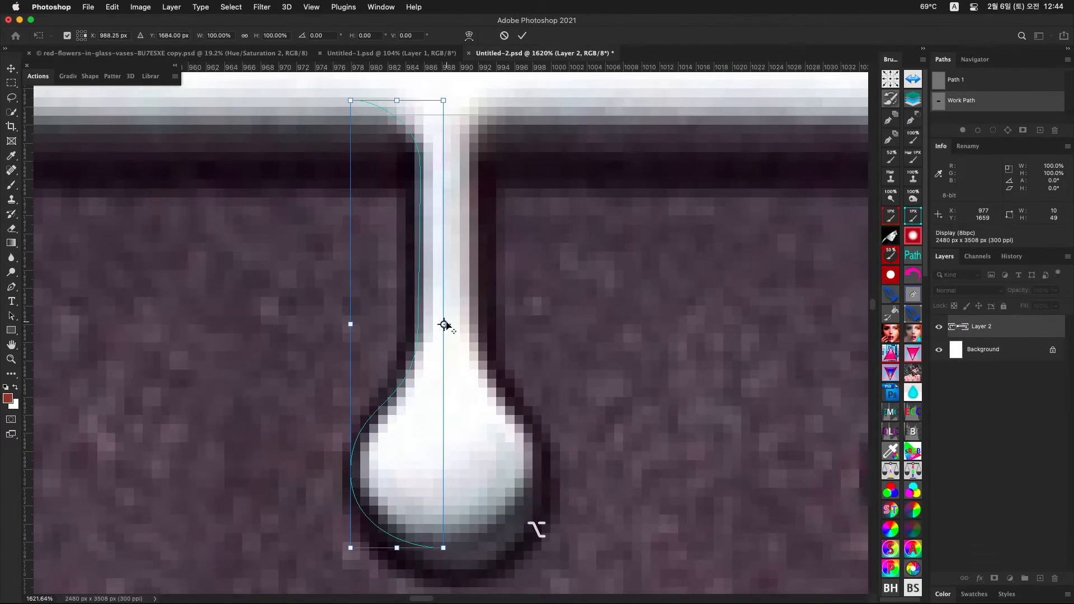
pyautogui.click(312, 7)
pyautogui.moveTo(394, 273)
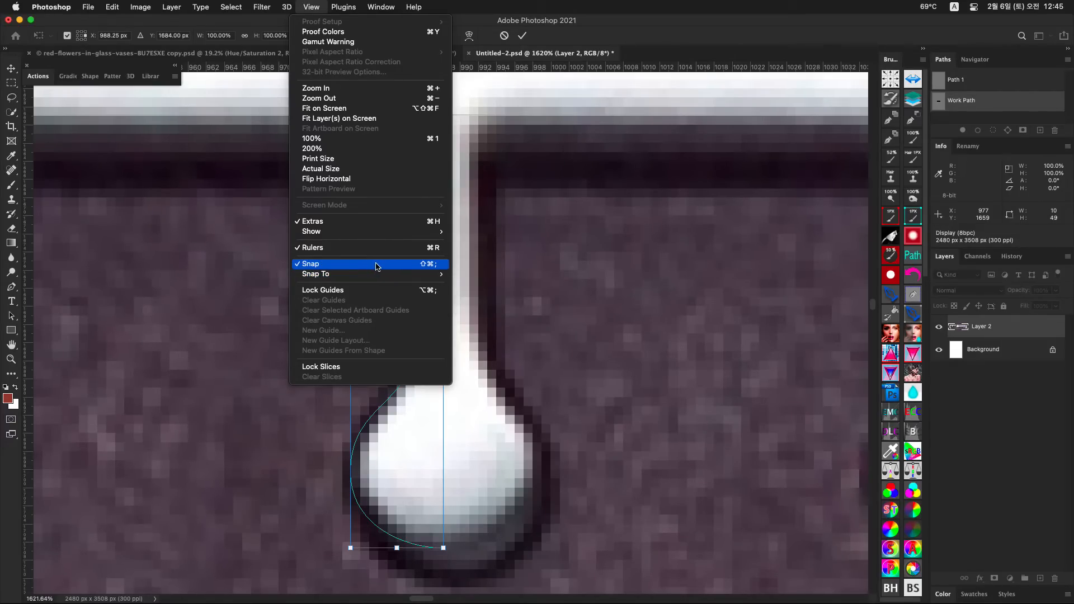
pyautogui.click(332, 268)
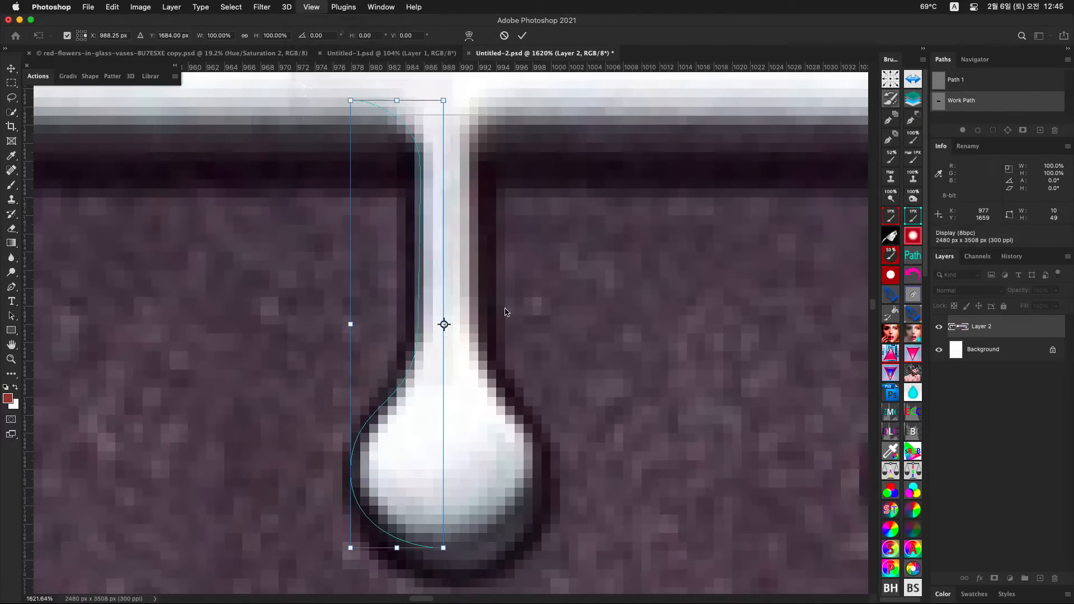
# Step: Flip the half-slot copy horizontally about the reference point to mirror it across the slot, and apply the transform
pyautogui.press('space')
pyautogui.rightClick(440, 321)
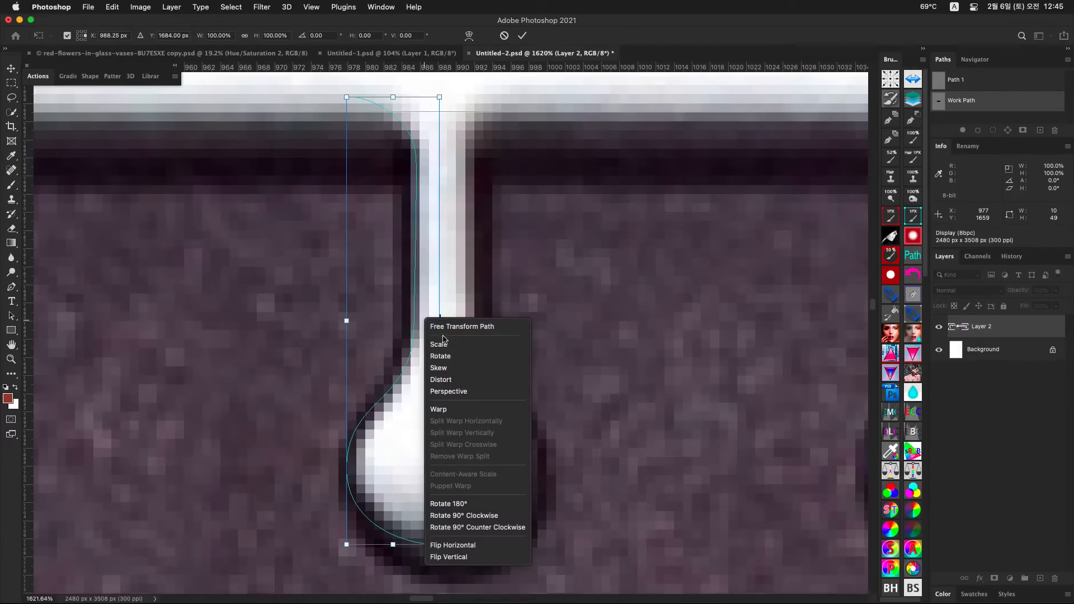
pyautogui.click(460, 546)
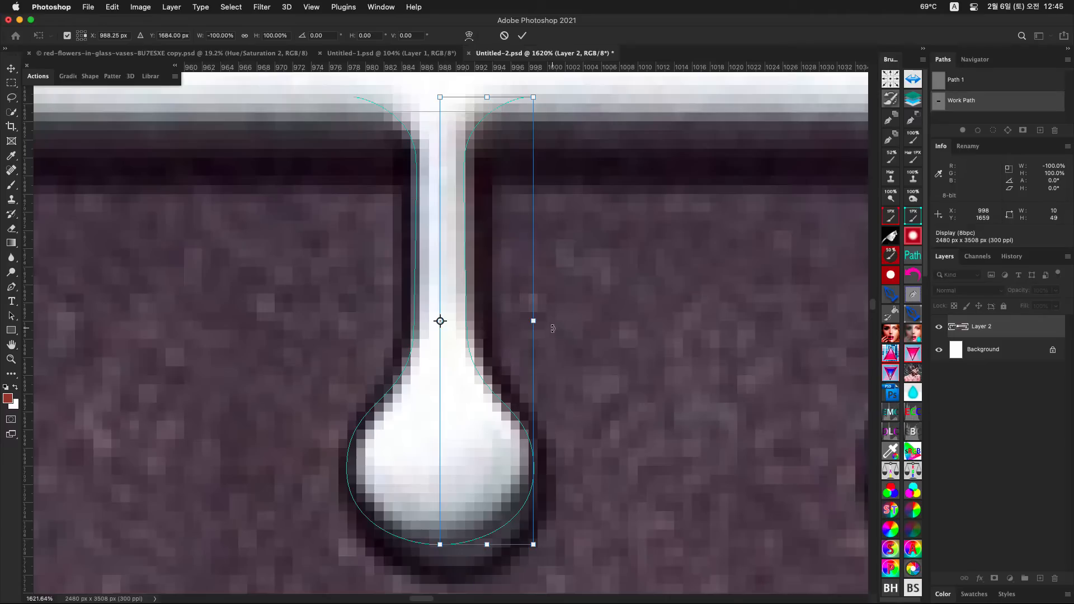
pyautogui.press('Return')
pyautogui.press('super+space')
pyautogui.moveTo(562, 319); pyautogui.dragTo(517, 353)
pyautogui.keyDown('super'); pyautogui.click(505, 337); pyautogui.keyUp('super')
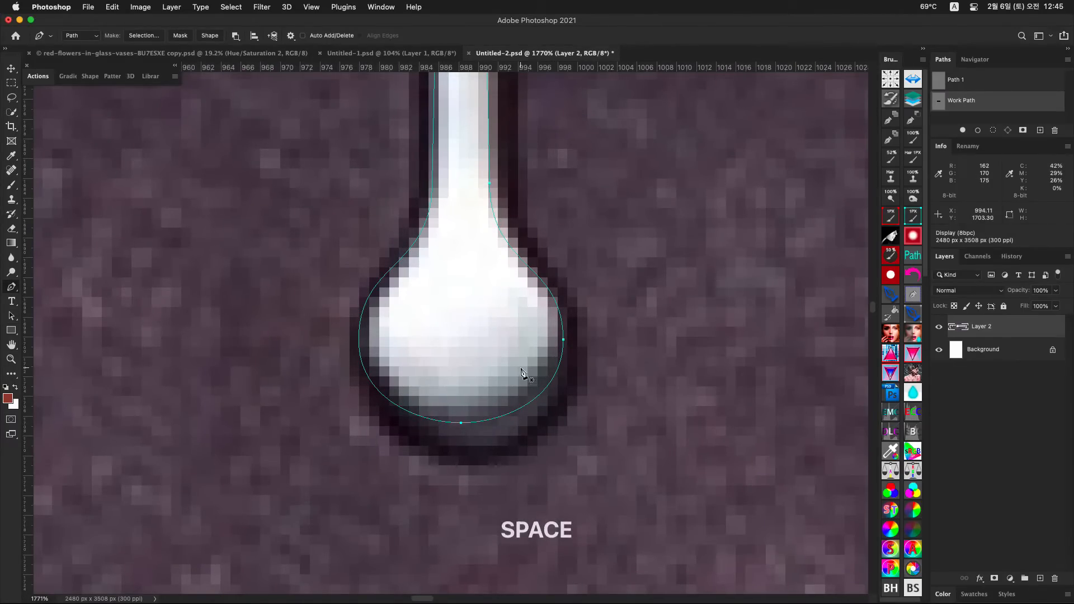
pyautogui.moveTo(564, 331); pyautogui.dragTo(540, 358)
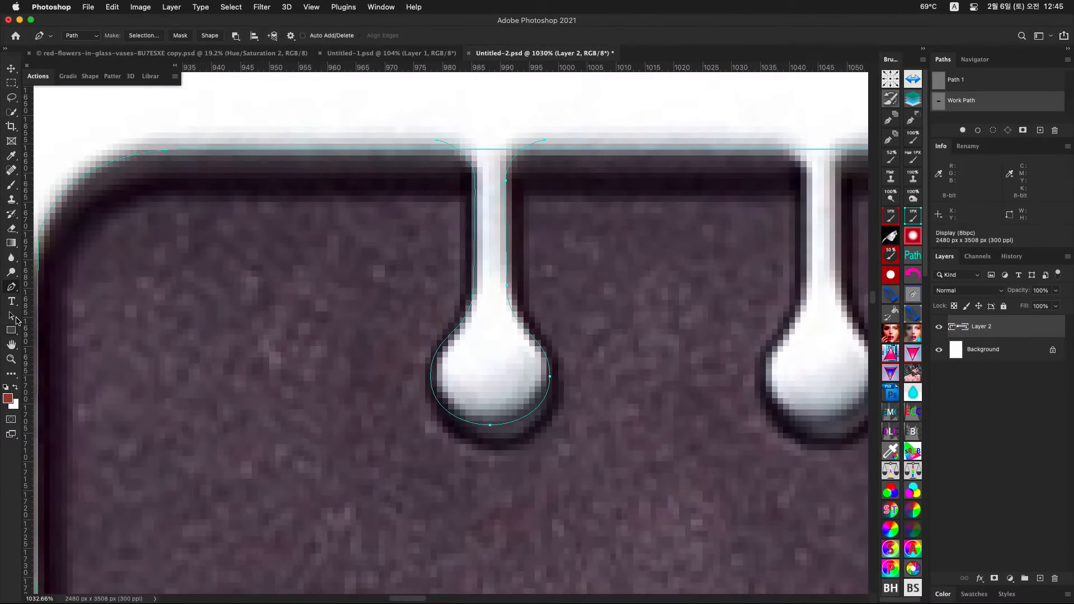
pyautogui.press('a')
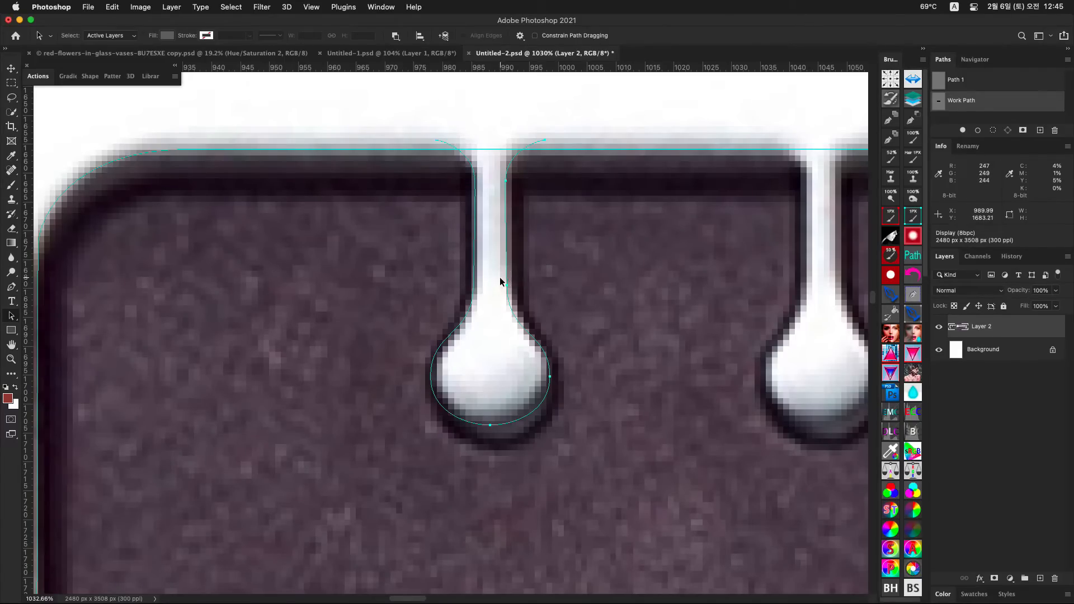
pyautogui.moveTo(409, 278); pyautogui.dragTo(633, 474)
pyautogui.press('super+z')
pyautogui.click(12, 288)
pyautogui.click(440, 438)
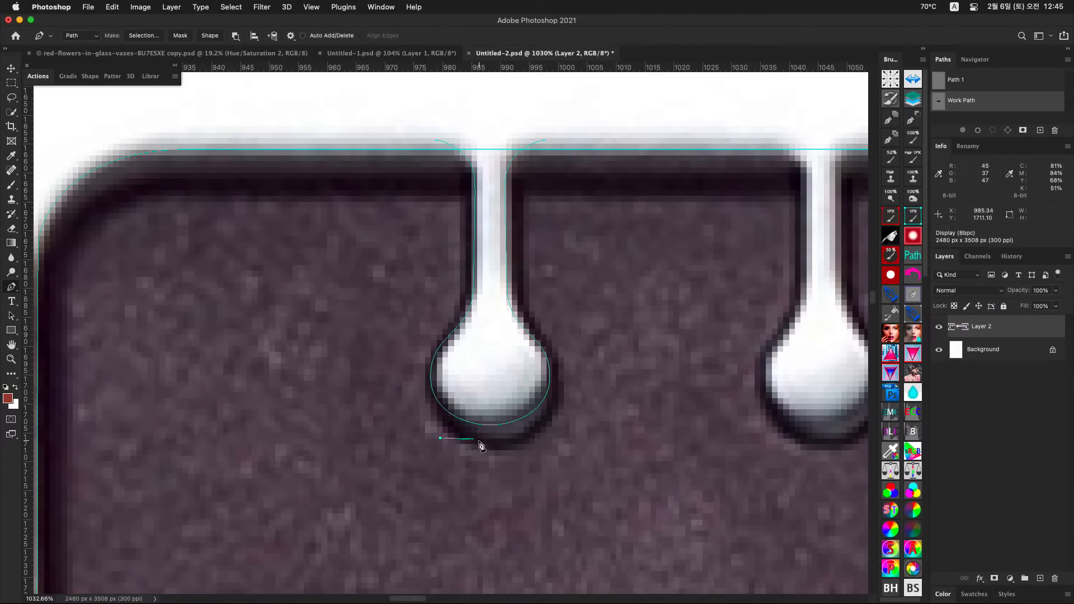
pyautogui.keyDown('super'); pyautogui.click(504, 421); pyautogui.keyUp('super')
pyautogui.press('BackSpace')
pyautogui.press('super+z')
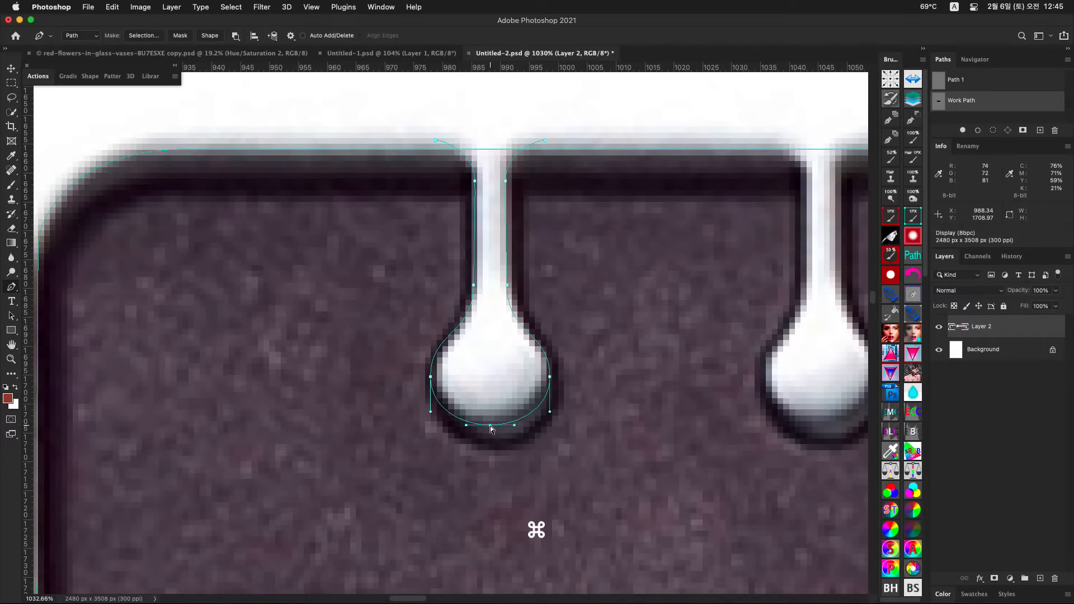
# Step: Replace the overlapping anchors at the bulb's base with one smooth anchor and join it to the anchor on the bulb's right side
pyautogui.press('BackSpace')
pyautogui.click(491, 426)
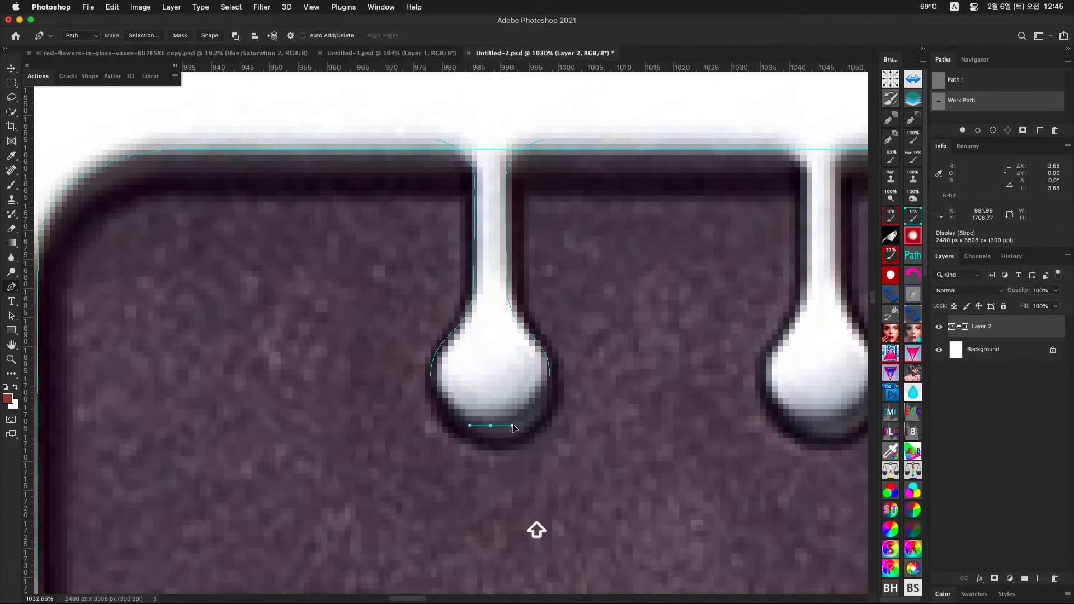
pyautogui.moveTo(532, 425); pyautogui.dragTo(534, 426)
pyautogui.moveTo(550, 377); pyautogui.dragTo(550, 354)
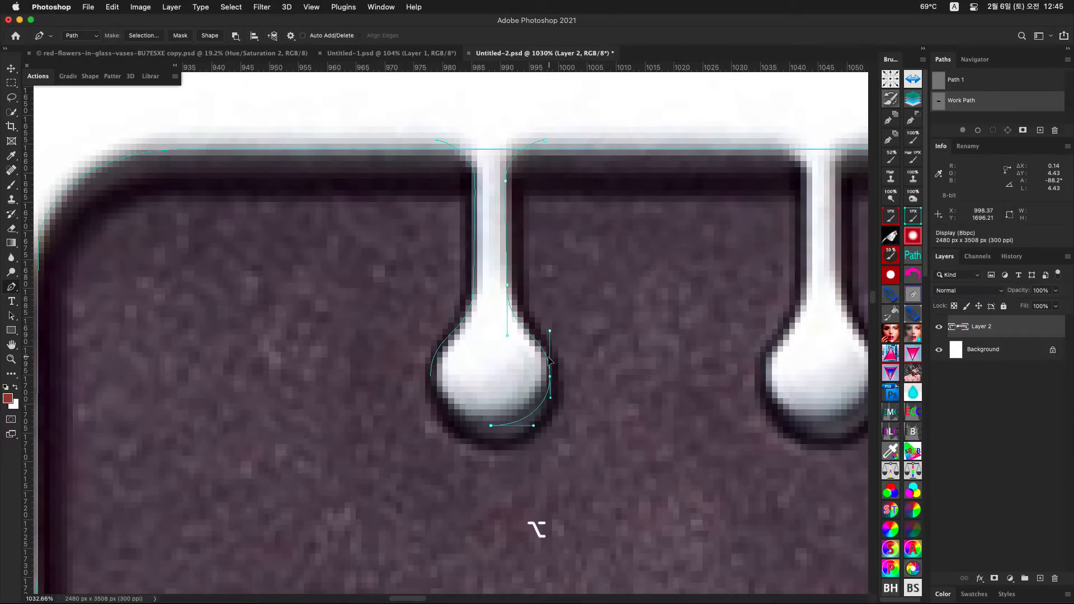
# Step: Place a horizontal guide at the end of the lower direction handle on the bulb's right anchor
pyautogui.press('shift')
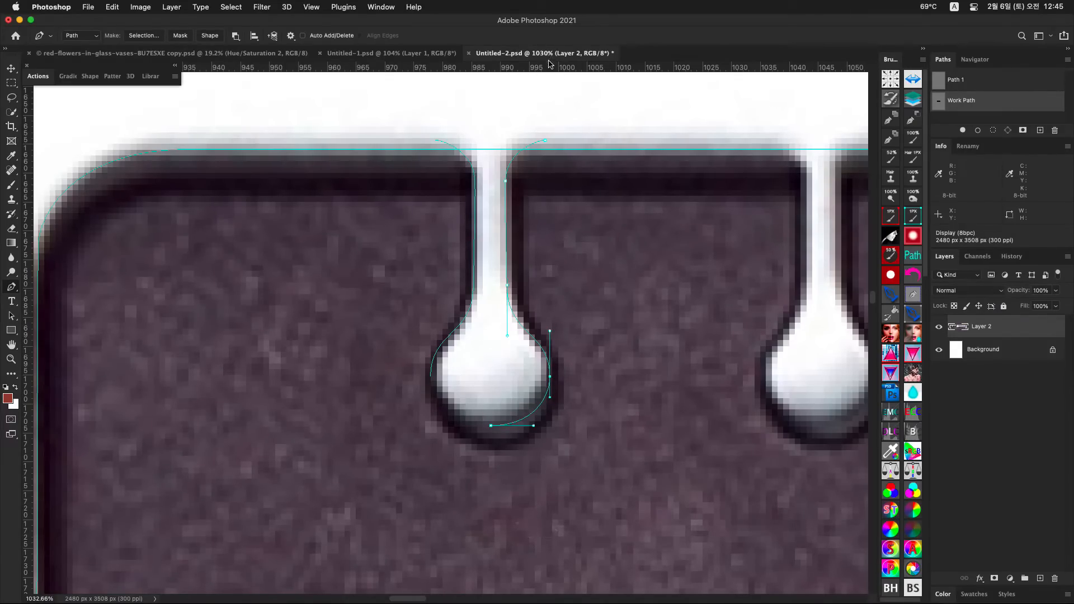
pyautogui.moveTo(548, 70); pyautogui.dragTo(645, 434)
pyautogui.keyDown('super'); pyautogui.click(548, 388); pyautogui.keyUp('super')
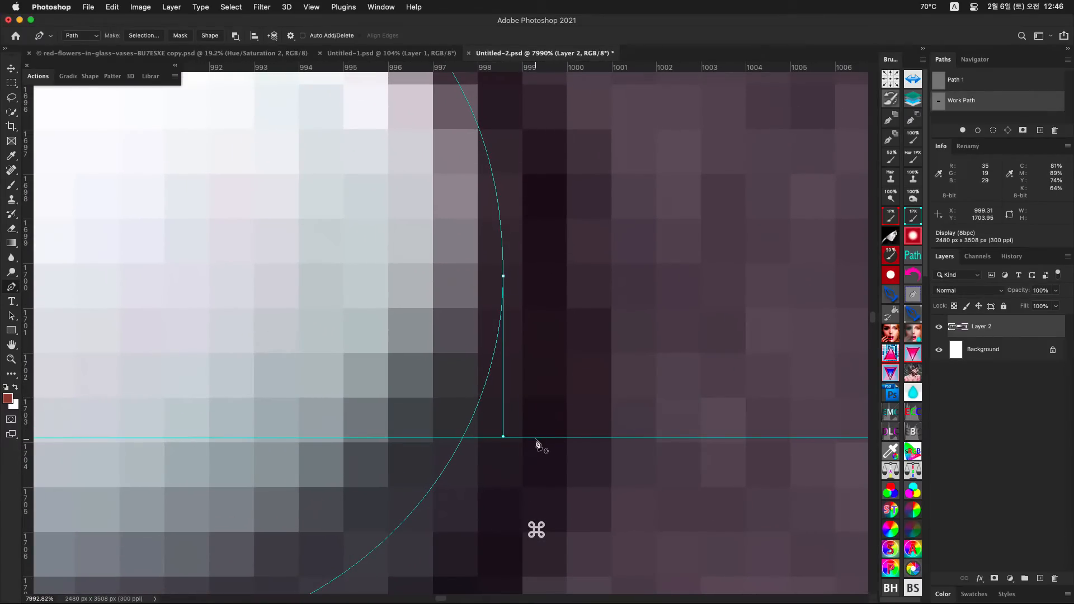
pyautogui.moveTo(535, 436); pyautogui.dragTo(535, 438)
# Step: Join the base anchor to the bulb's left anchor with a curve and extend that anchor's lower handle to the guide
pyautogui.moveTo(576, 394); pyautogui.dragTo(604, 398)
pyautogui.moveTo(515, 455); pyautogui.dragTo(441, 454)
pyautogui.moveTo(395, 356); pyautogui.dragTo(399, 322)
pyautogui.keyDown('alt'); pyautogui.click(397, 398); pyautogui.keyUp('alt')
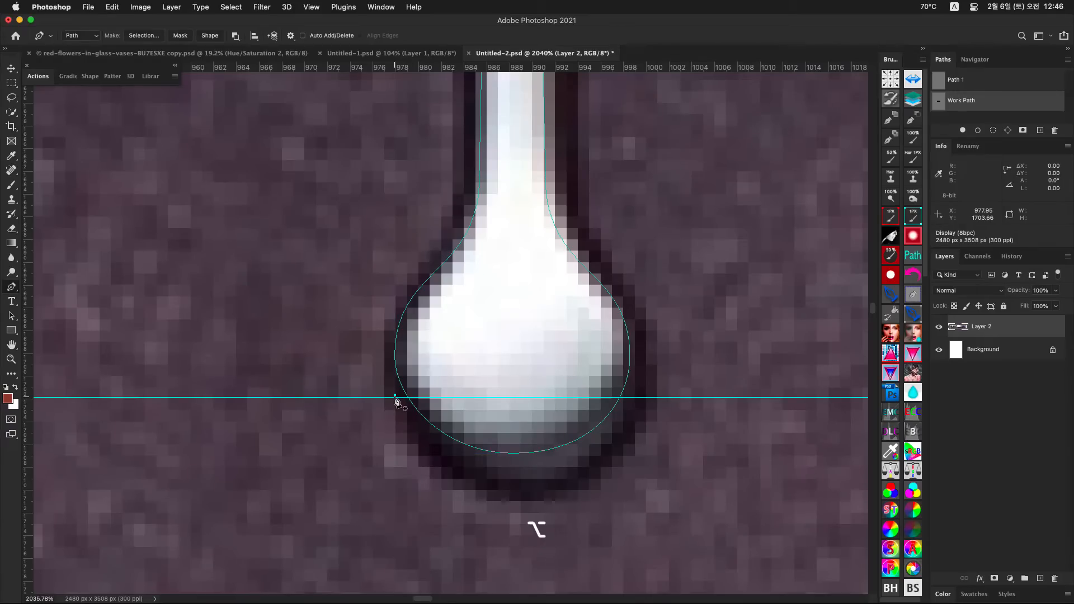
pyautogui.press('super+z')
pyautogui.moveTo(390, 368); pyautogui.dragTo(395, 397)
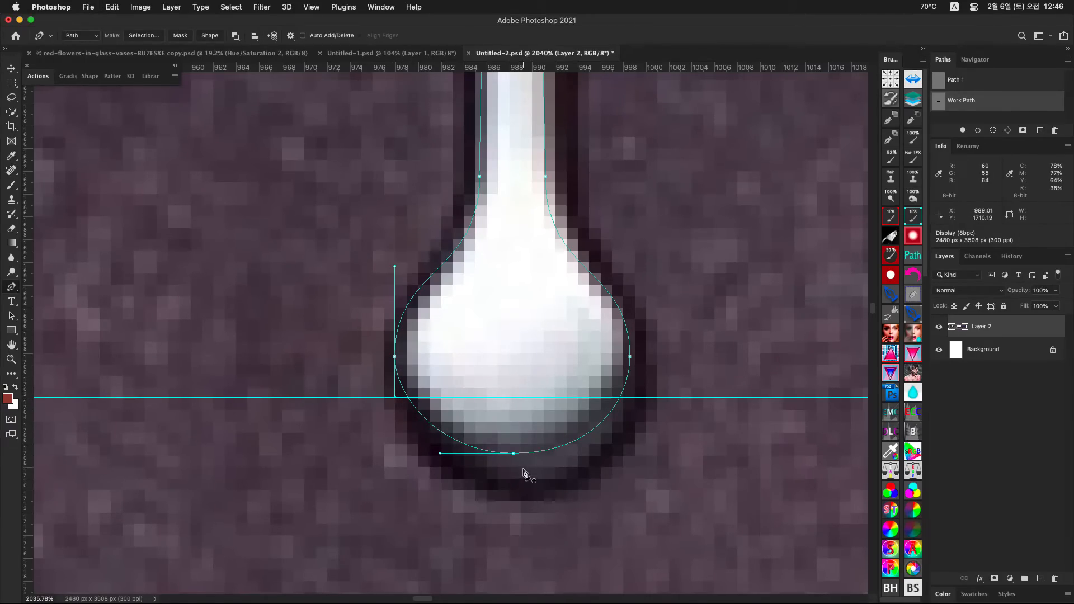
# Step: Draw a rectangular marquee spanning the base anchor's right handle and move it to the anchor's left side as a length gauge
pyautogui.keyDown('super'); pyautogui.click(530, 451); pyautogui.keyUp('super')
pyautogui.click(14, 85)
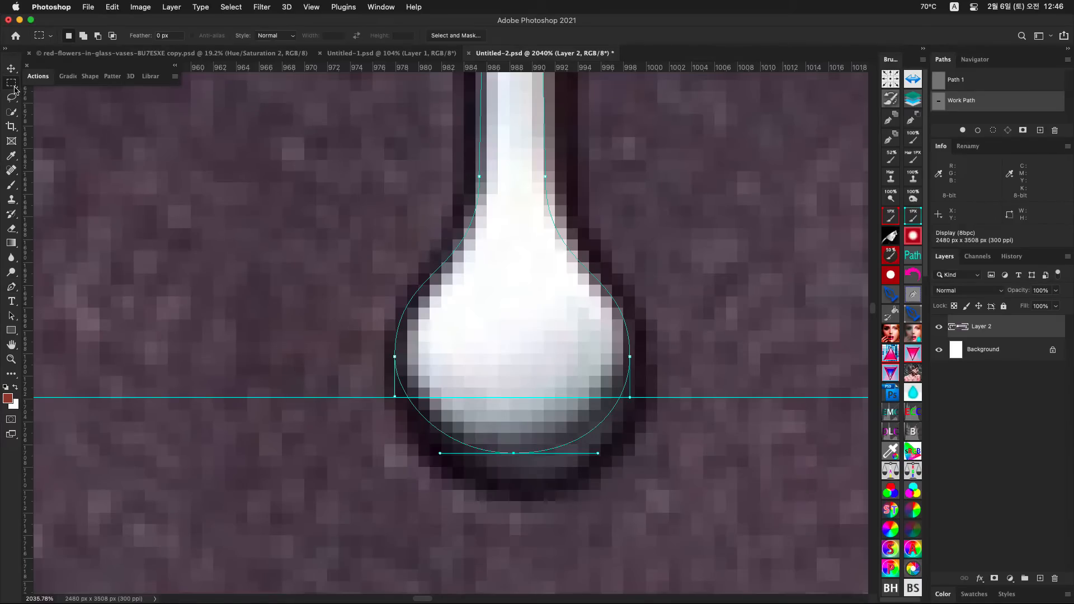
pyautogui.moveTo(514, 432); pyautogui.dragTo(601, 490)
pyautogui.press('space')
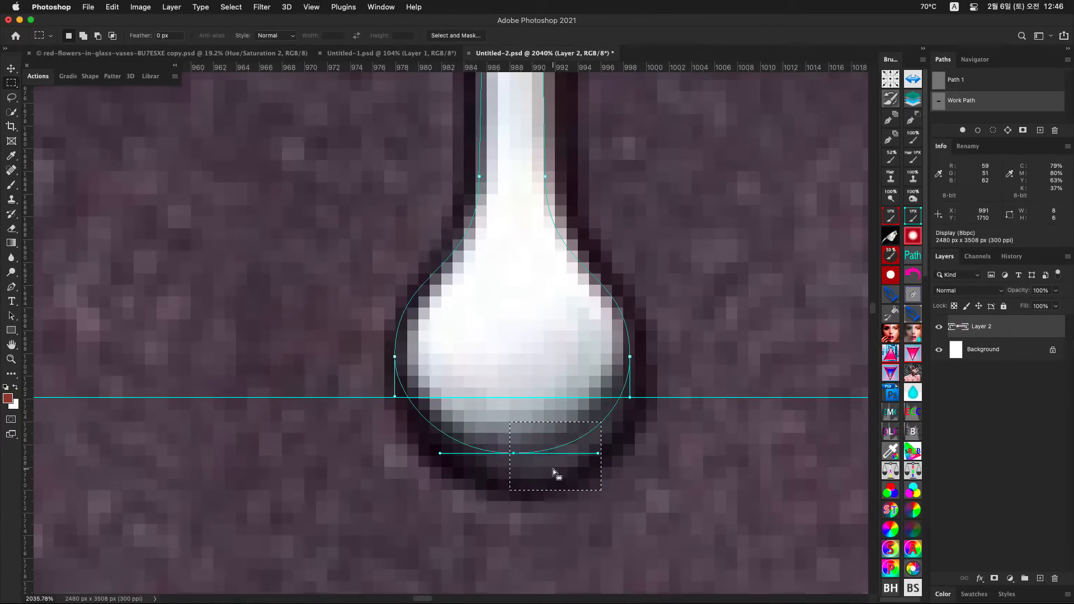
pyautogui.click(518, 467)
pyautogui.moveTo(514, 442); pyautogui.dragTo(601, 490)
pyautogui.moveTo(559, 475); pyautogui.dragTo(479, 468)
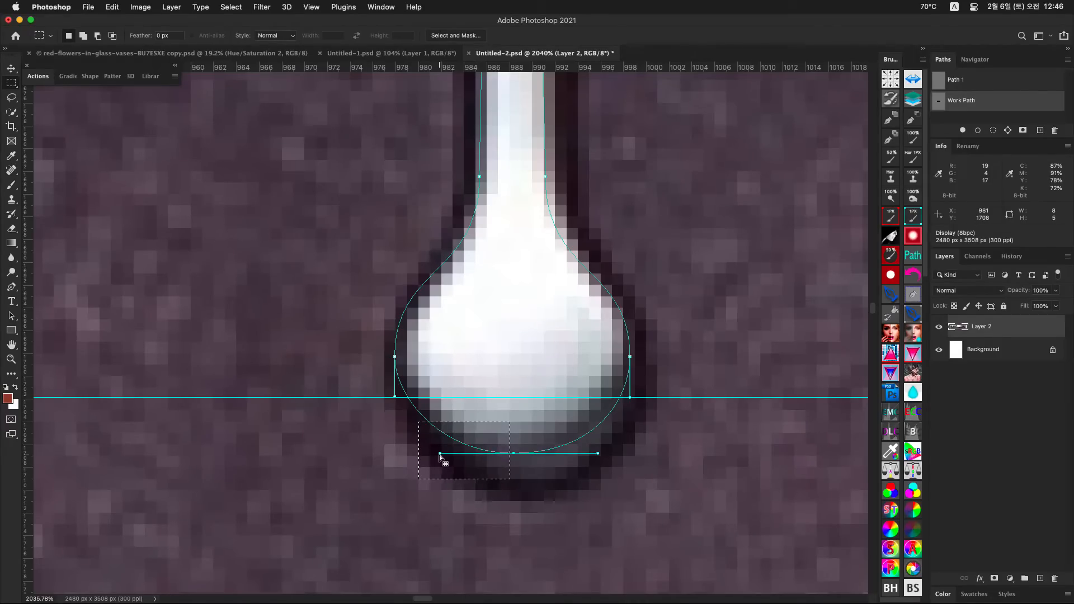
# Step: Extend the base anchor's left handle horizontally to match the marquee's far edge, and deselect the marquee
pyautogui.click(11, 287)
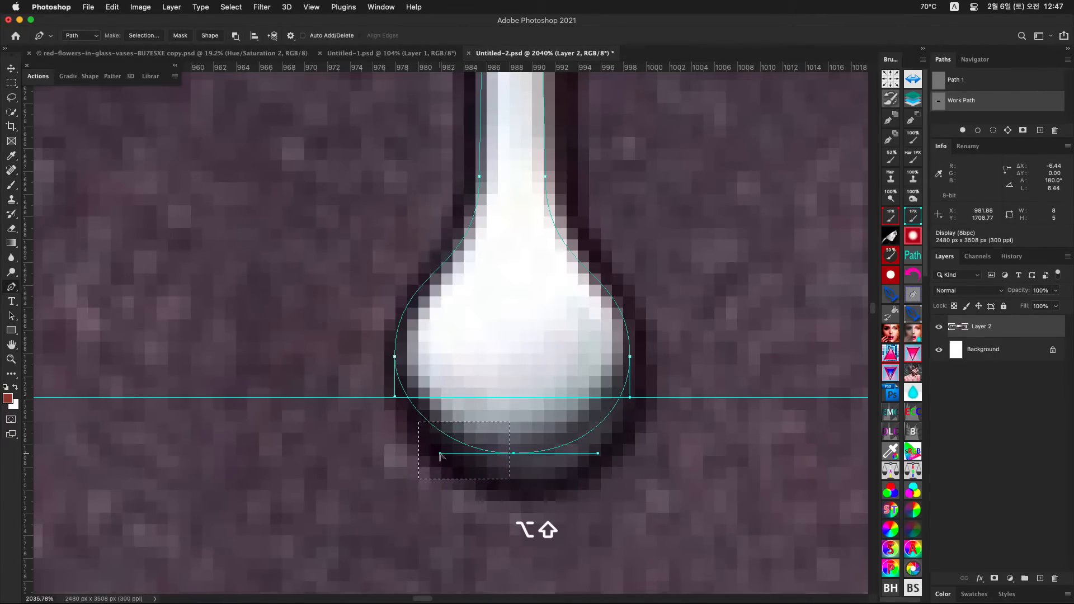
pyautogui.moveTo(440, 454); pyautogui.dragTo(425, 453)
pyautogui.press('super+d')
# Step: Delete the saved Path 1 and make the Work Path active again
pyautogui.moveTo(585, 358); pyautogui.dragTo(518, 363)
pyautogui.moveTo(620, 329); pyautogui.dragTo(490, 340)
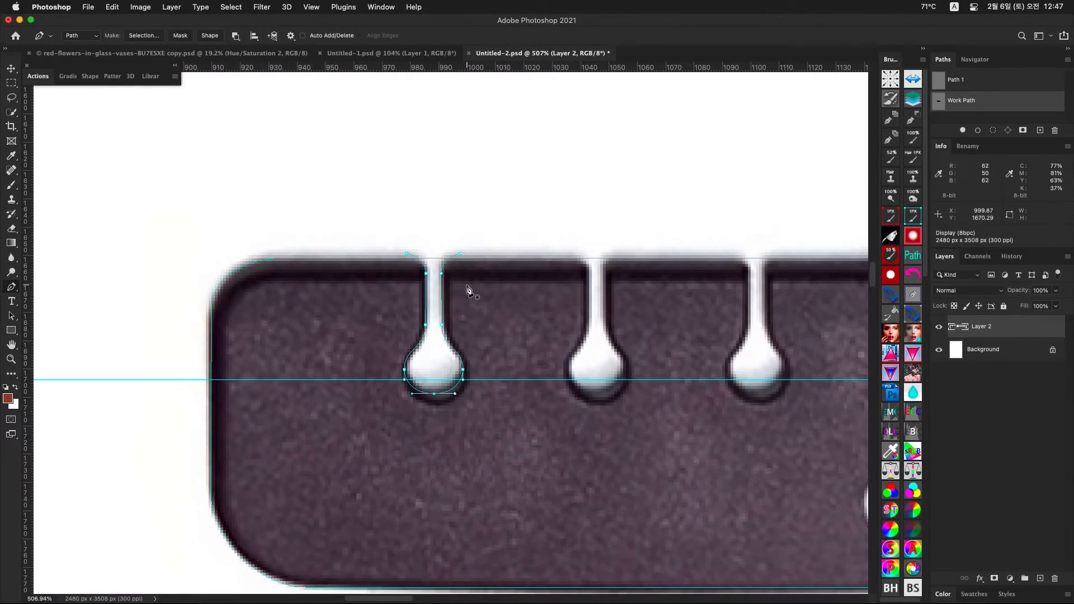
pyautogui.moveTo(463, 273); pyautogui.dragTo(492, 269)
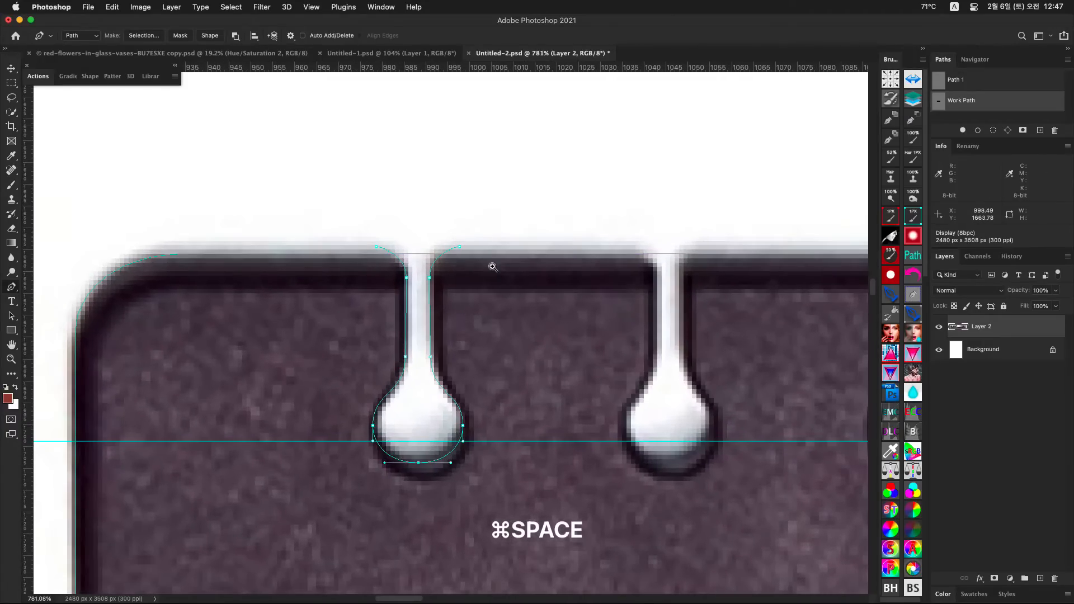
pyautogui.click(975, 83)
pyautogui.keyDown('alt'); pyautogui.click(1056, 132); pyautogui.keyUp('alt')
pyautogui.click(968, 81)
# Step: Duplicate the finished slot subpath horizontally onto the second and third slots, nudging the third copy slightly right
pyautogui.press('space')
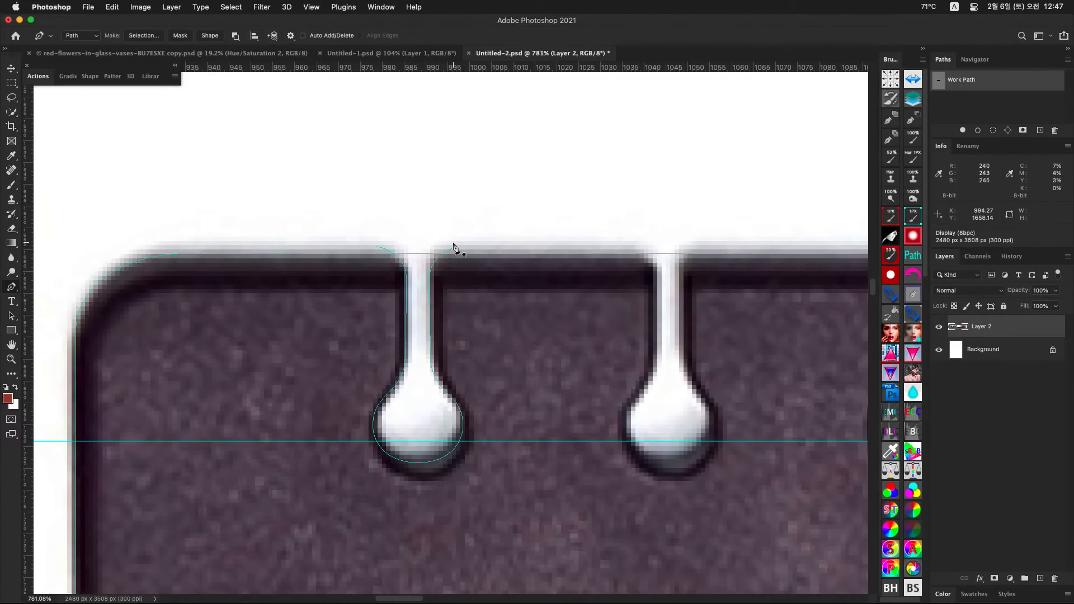
pyautogui.moveTo(421, 256); pyautogui.dragTo(447, 268)
pyautogui.moveTo(570, 240); pyautogui.dragTo(538, 234)
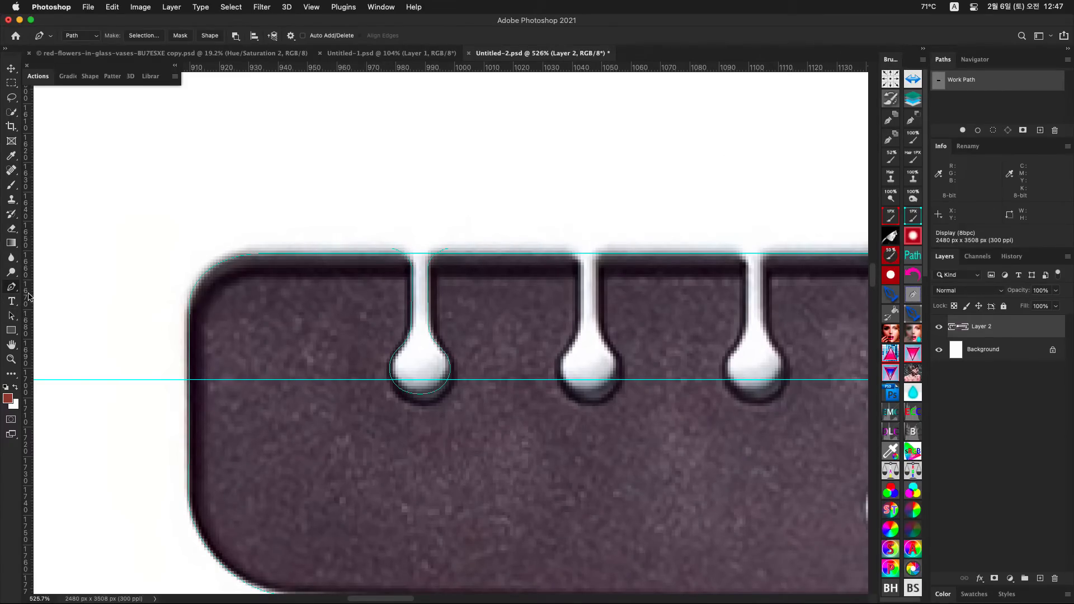
pyautogui.click(13, 316)
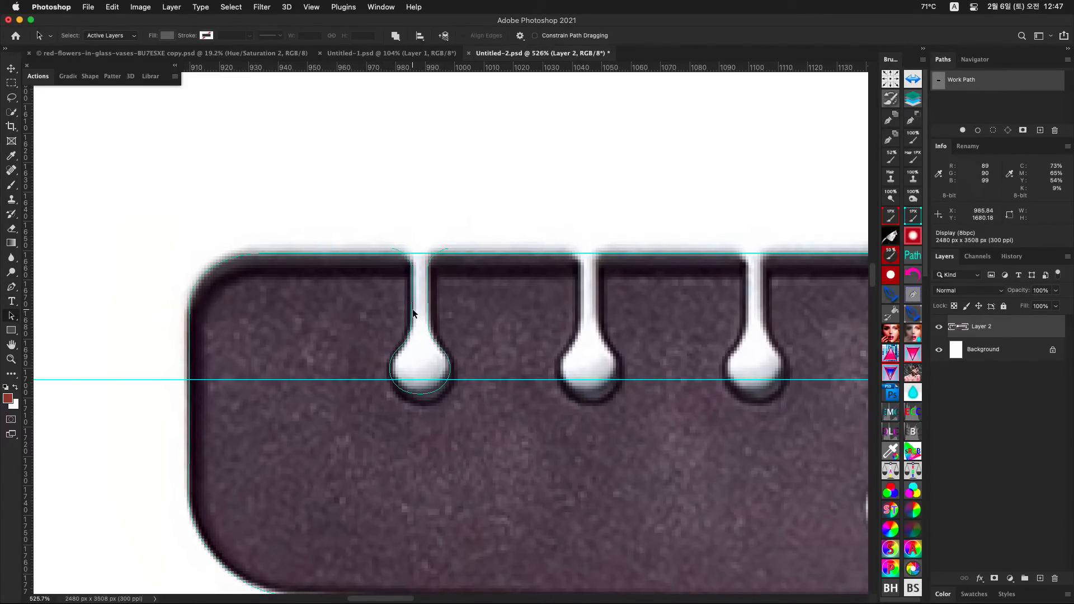
pyautogui.moveTo(489, 333); pyautogui.dragTo(438, 328)
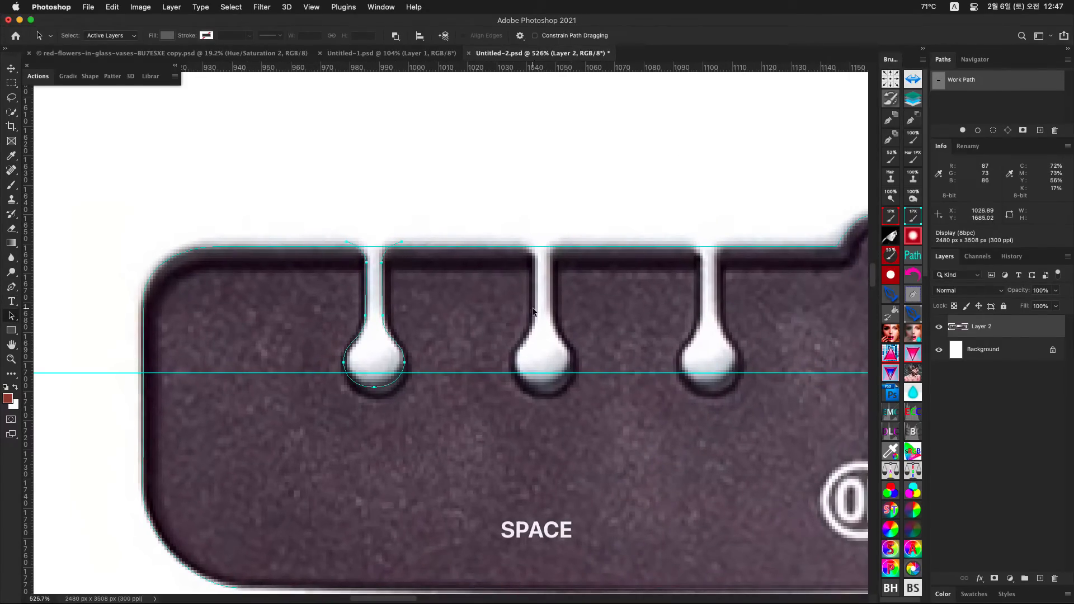
pyautogui.moveTo(692, 308); pyautogui.dragTo(660, 306)
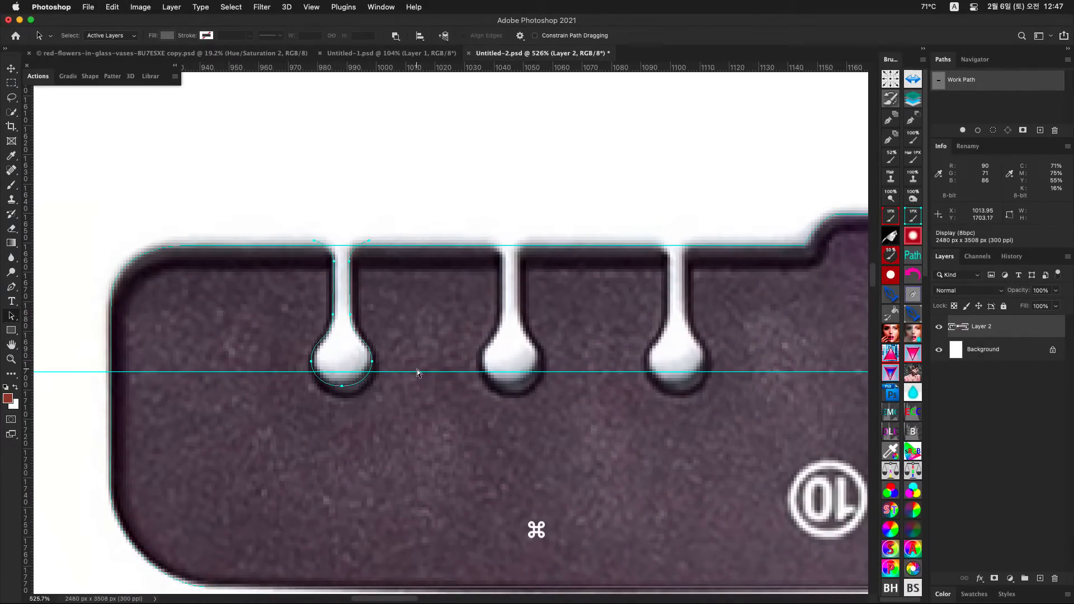
pyautogui.moveTo(364, 352); pyautogui.dragTo(698, 353)
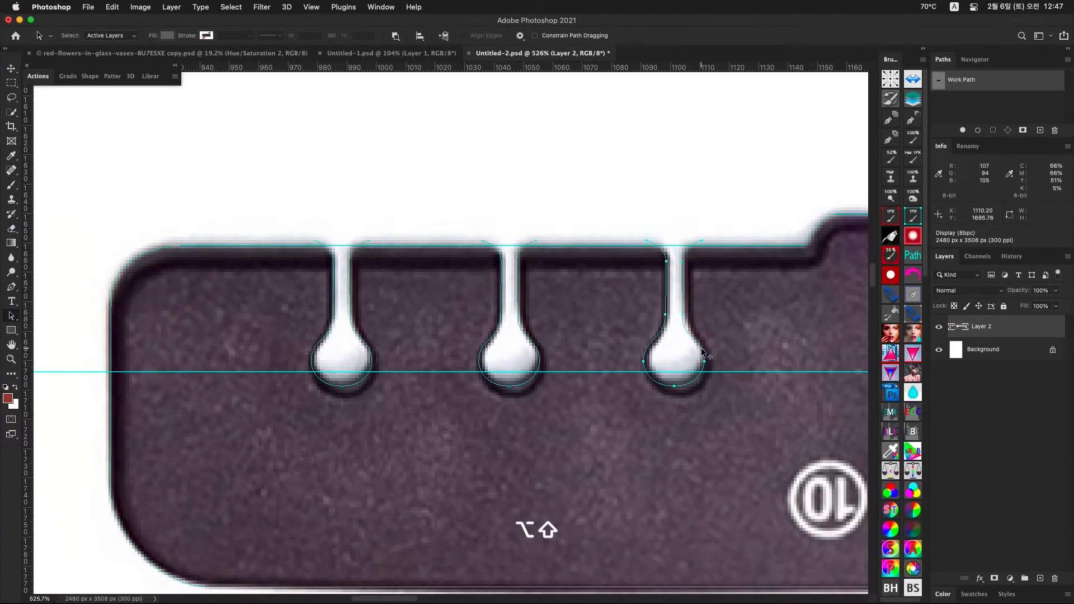
pyautogui.press('Right')
pyautogui.press('Right')
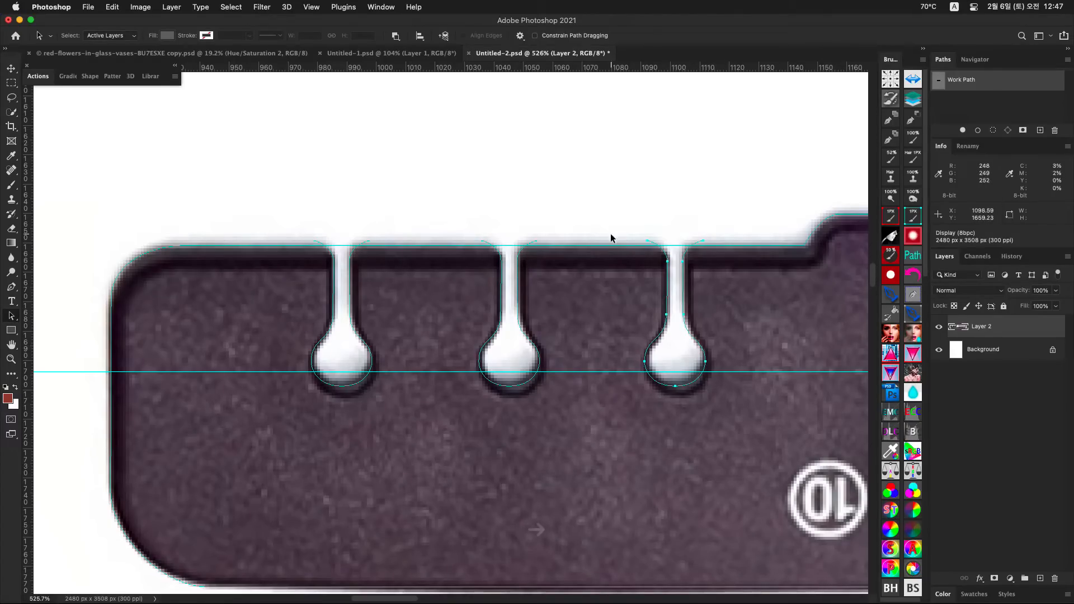
pyautogui.moveTo(489, 300); pyautogui.dragTo(429, 312)
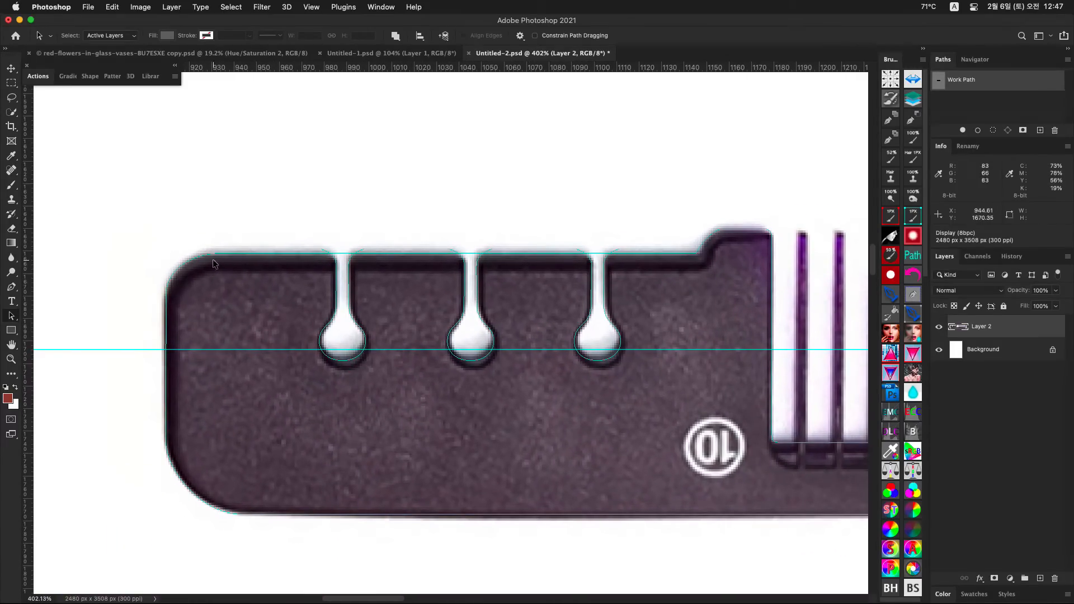
pyautogui.moveTo(337, 224); pyautogui.dragTo(316, 225)
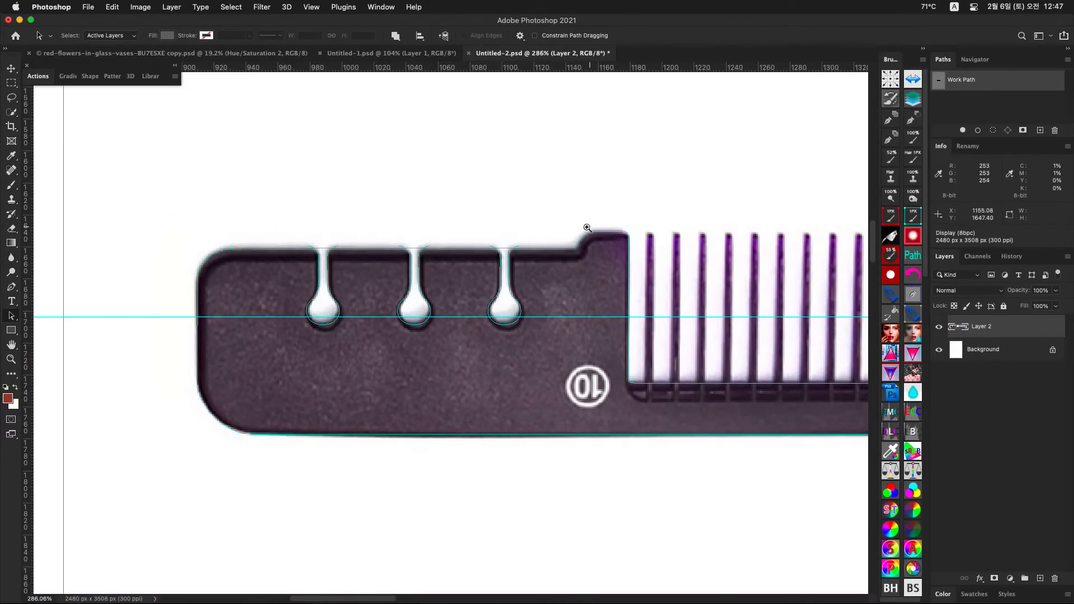
pyautogui.moveTo(597, 218); pyautogui.dragTo(437, 257)
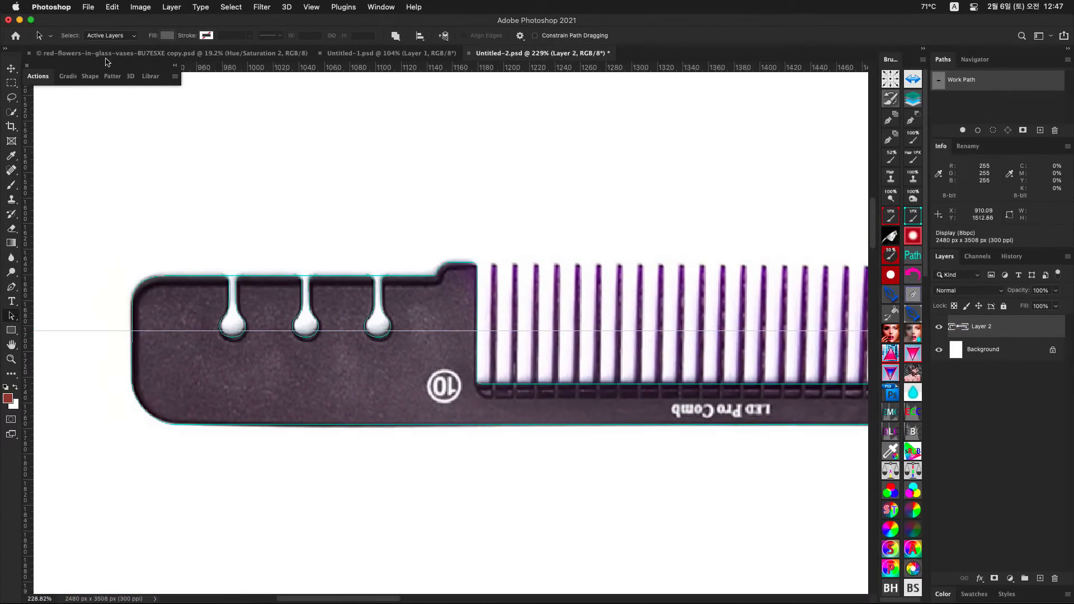
pyautogui.click(91, 8)
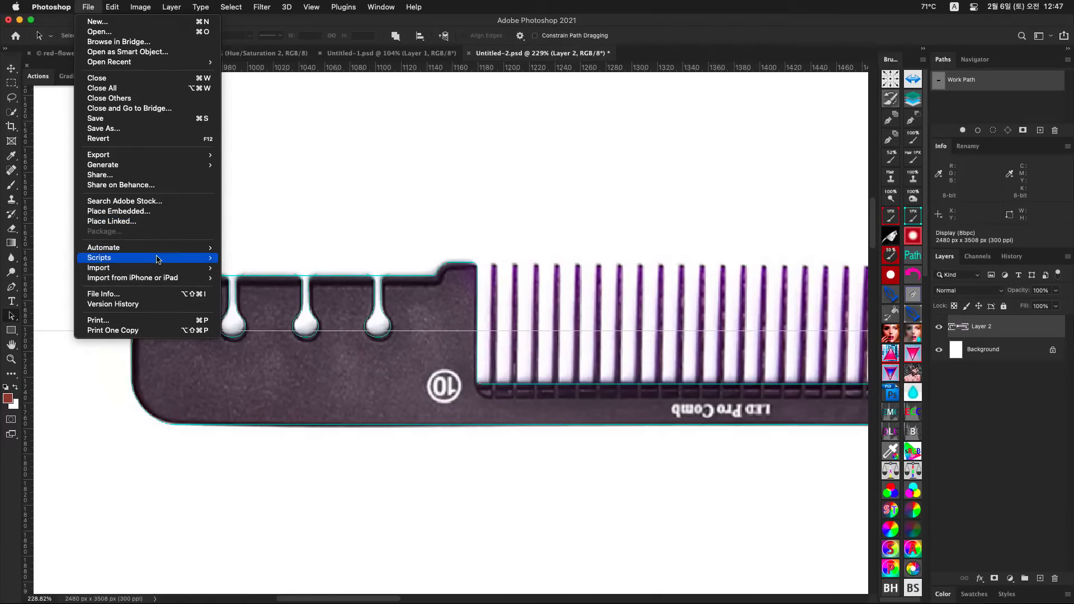
pyautogui.moveTo(159, 258)
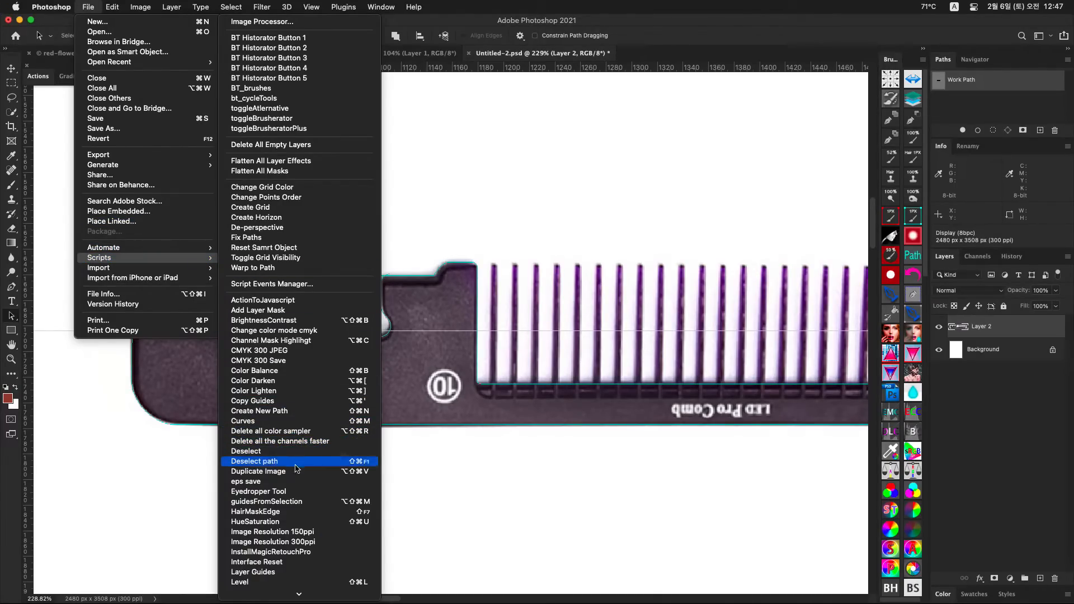
pyautogui.moveTo(310, 596)
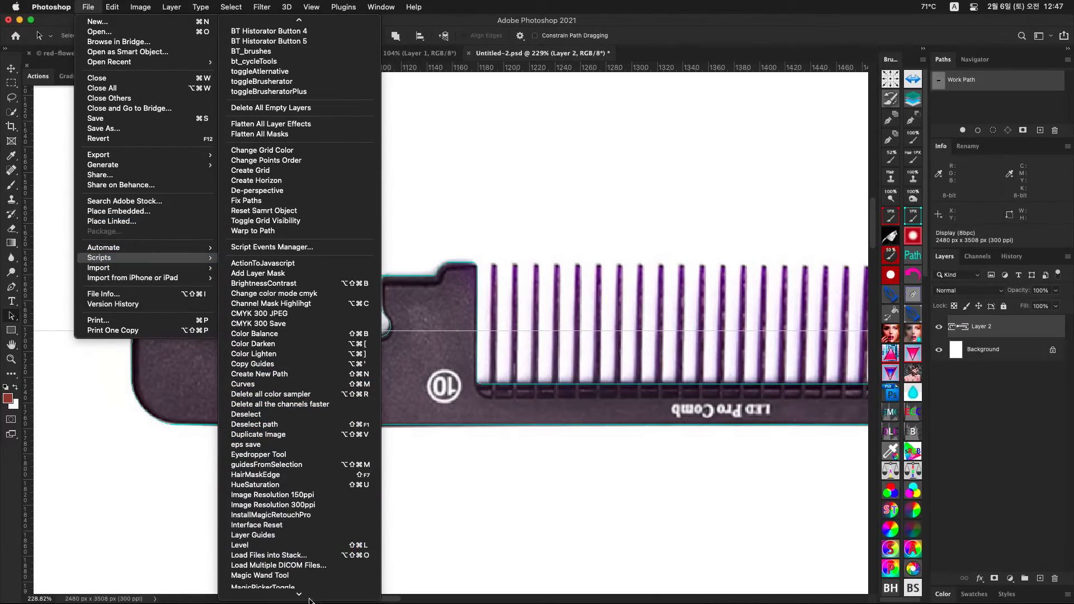
pyautogui.click(457, 156)
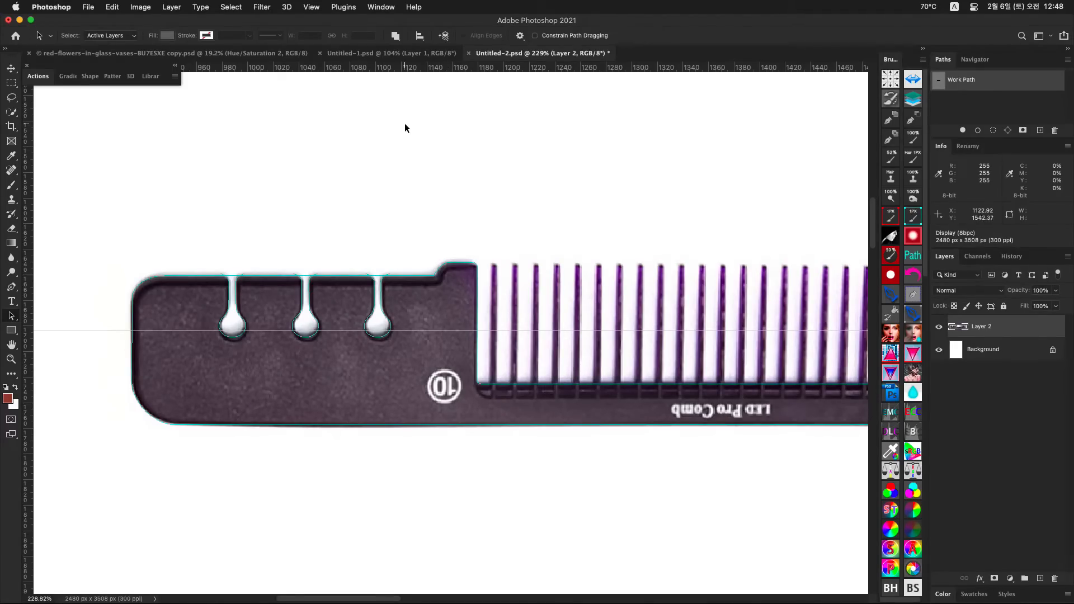
# Step: Merge the comb outline and the three slot subpaths into one path with Merge Shape Components
pyautogui.click(395, 37)
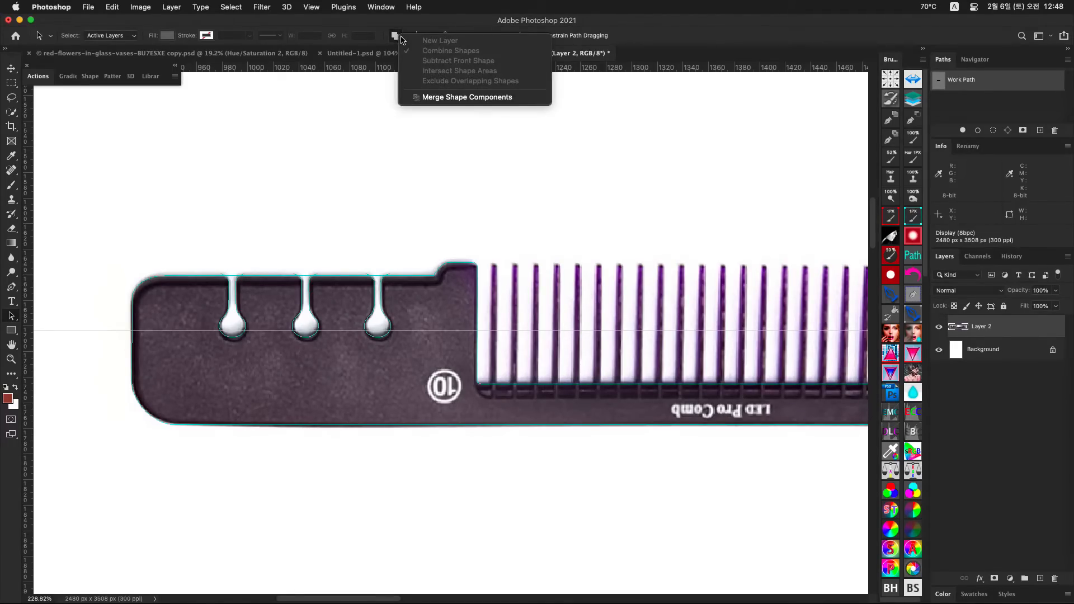
pyautogui.click(468, 98)
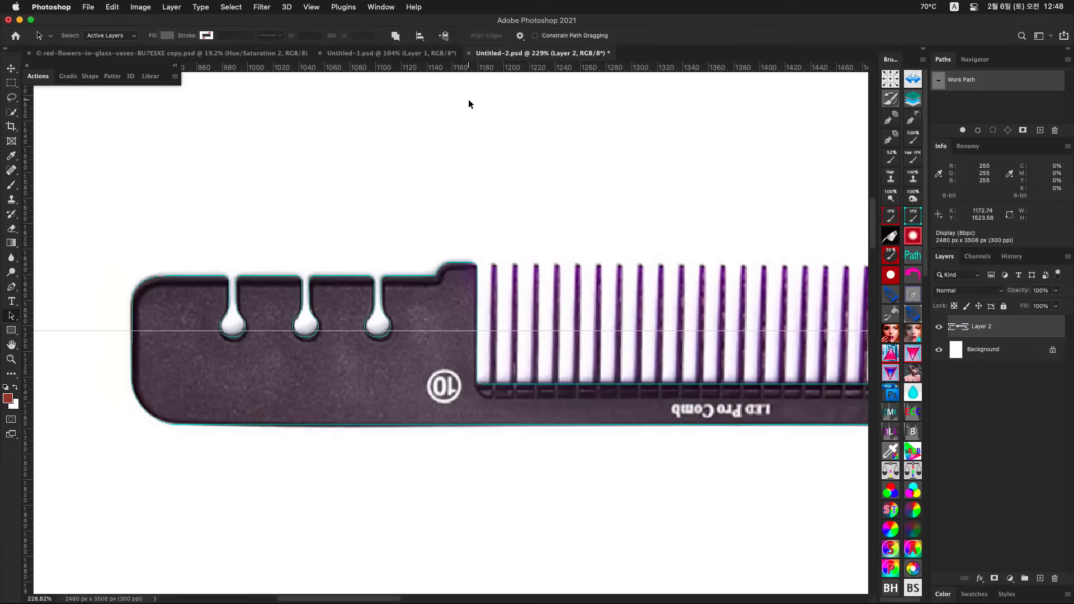
pyautogui.moveTo(349, 269)
pyautogui.mouseDown()
pyautogui.moveTo(493, 267)
pyautogui.moveTo(407, 304)
pyautogui.moveTo(492, 383)
pyautogui.mouseUp()
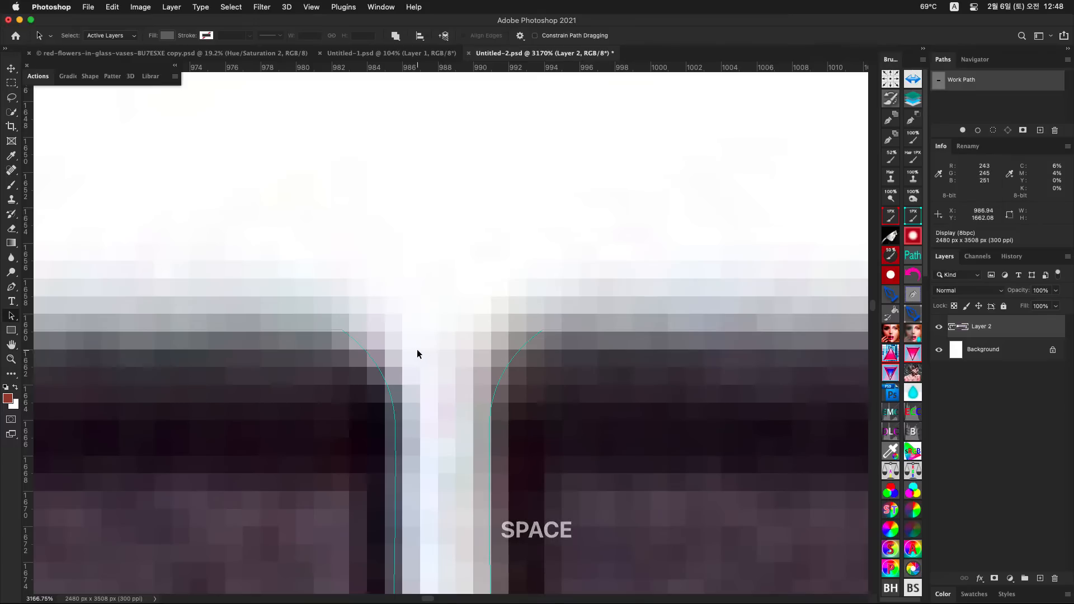
pyautogui.hotkey('ctrl', 's')
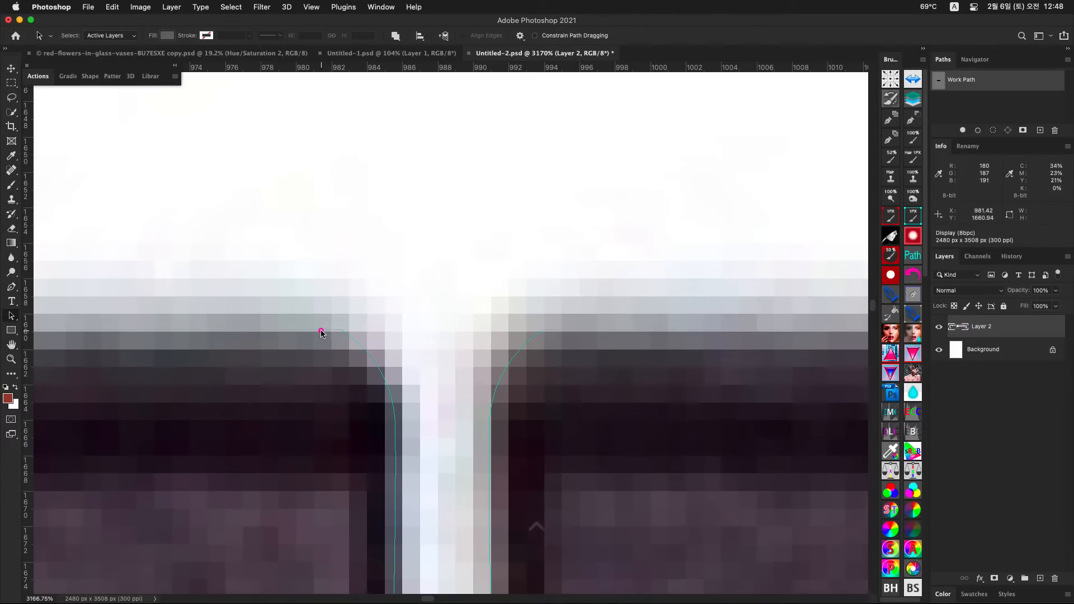
pyautogui.moveTo(323, 330)
pyautogui.mouseDown()
pyautogui.moveTo(348, 337)
pyautogui.moveTo(371, 368)
pyautogui.mouseUp()
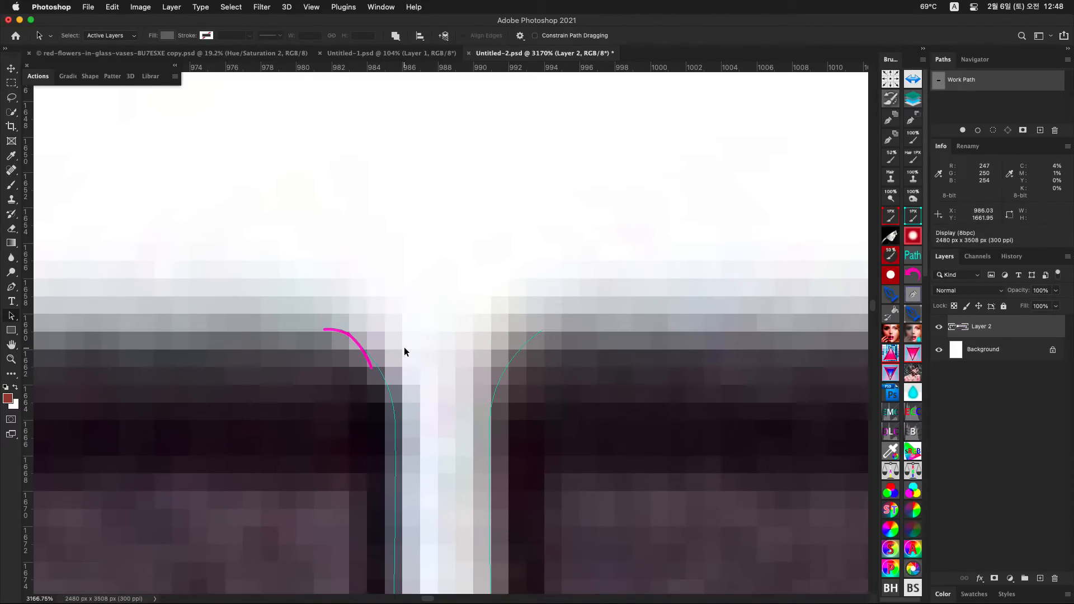
pyautogui.hotkey('ctrl', 'x')
# Step: Round both mouth corners of the first slot with the Pen tool by pulling horizontal handles about 2.5 px long from the corner anchors
pyautogui.moveTo(423, 320)
pyautogui.mouseDown()
pyautogui.moveTo(347, 320)
pyautogui.moveTo(383, 302)
pyautogui.moveTo(412, 311)
pyautogui.moveTo(373, 327)
pyautogui.moveTo(385, 325)
pyautogui.mouseUp()
pyautogui.press('p')
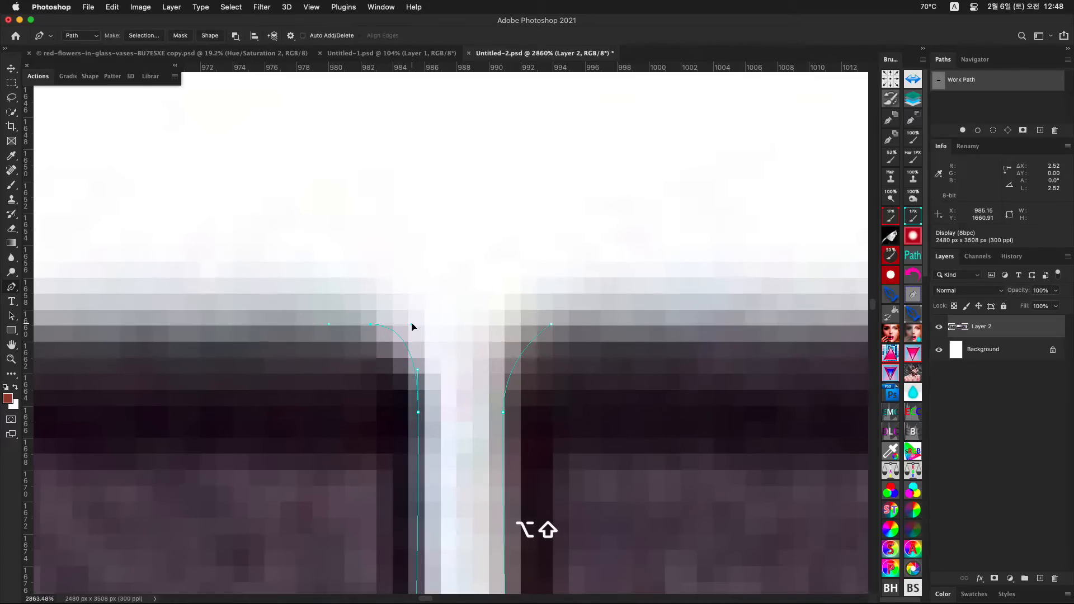
pyautogui.moveTo(552, 325); pyautogui.dragTo(592, 323)
# Step: Round both mouth corners of the second slot by pulling horizontal handles about 2.5 px long from the corner anchors
pyautogui.moveTo(664, 303); pyautogui.dragTo(615, 303)
pyautogui.moveTo(771, 304); pyautogui.dragTo(595, 329)
pyautogui.moveTo(532, 344); pyautogui.dragTo(544, 345)
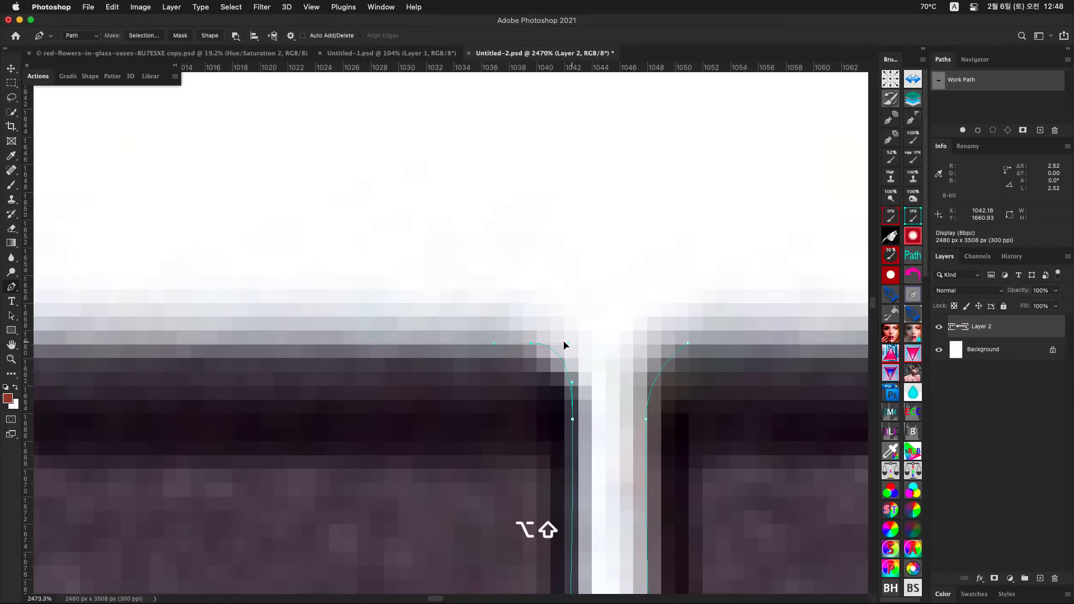
pyautogui.moveTo(575, 347)
pyautogui.mouseDown()
pyautogui.moveTo(555, 347)
pyautogui.moveTo(578, 346)
pyautogui.mouseUp()
pyautogui.moveTo(719, 324); pyautogui.dragTo(541, 342)
pyautogui.press('shift')
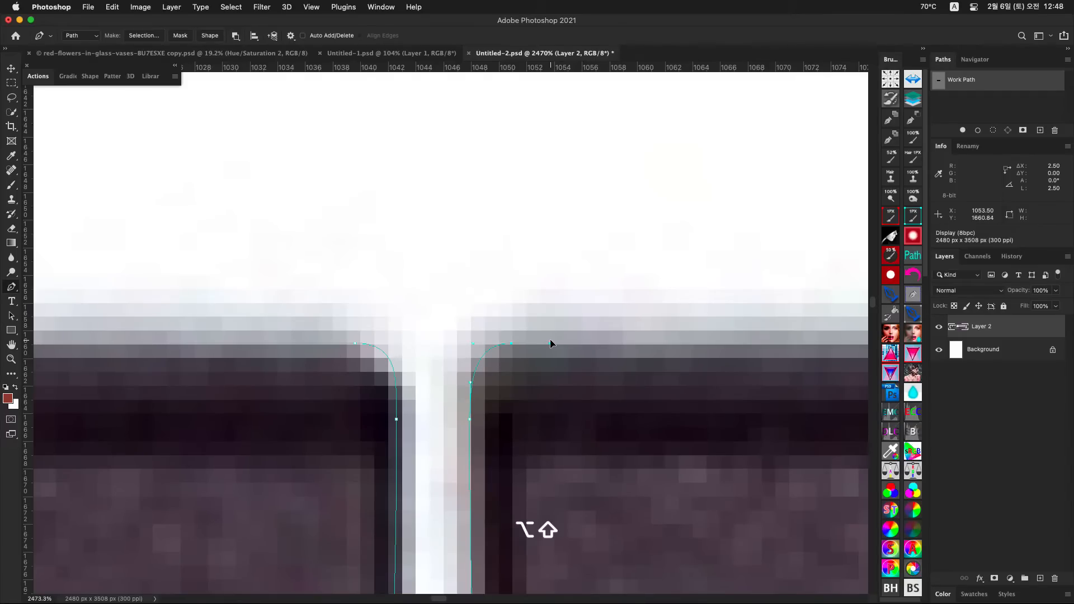
# Step: Round both mouth corners of the third slot, pulling the right corner's horizontal handle about 3.3 px long
pyautogui.moveTo(556, 305); pyautogui.dragTo(459, 314)
pyautogui.moveTo(643, 307); pyautogui.dragTo(542, 303)
pyautogui.moveTo(542, 303); pyautogui.dragTo(638, 299)
pyautogui.moveTo(721, 293); pyautogui.dragTo(574, 319)
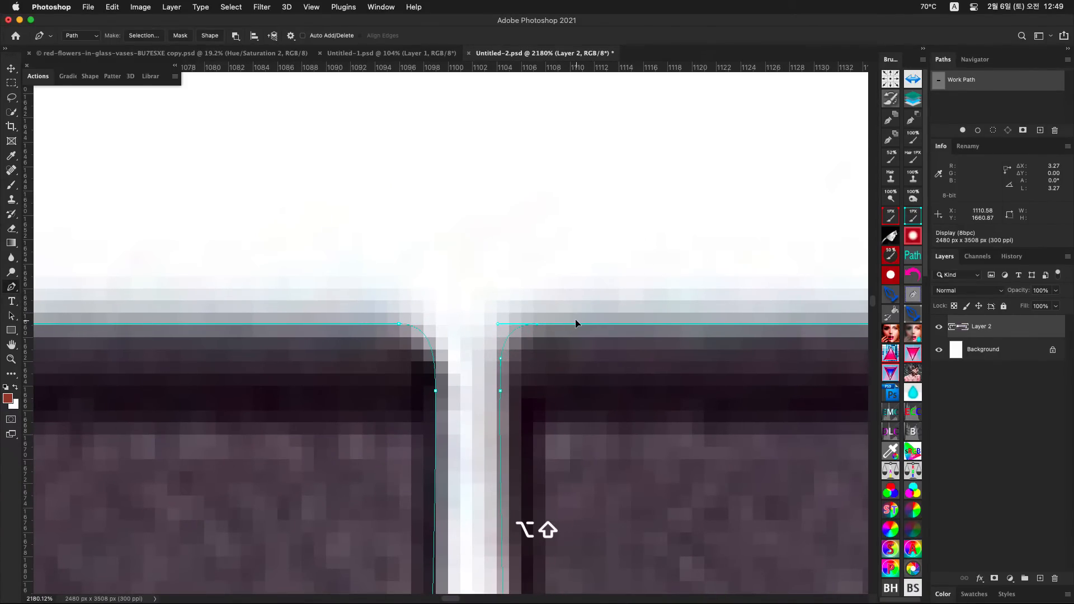
pyautogui.moveTo(554, 350)
pyautogui.mouseDown()
pyautogui.moveTo(475, 352)
pyautogui.moveTo(563, 367)
pyautogui.mouseUp()
pyautogui.moveTo(480, 351); pyautogui.dragTo(528, 385)
pyautogui.moveTo(666, 396); pyautogui.dragTo(439, 343)
pyautogui.moveTo(562, 357); pyautogui.dragTo(512, 354)
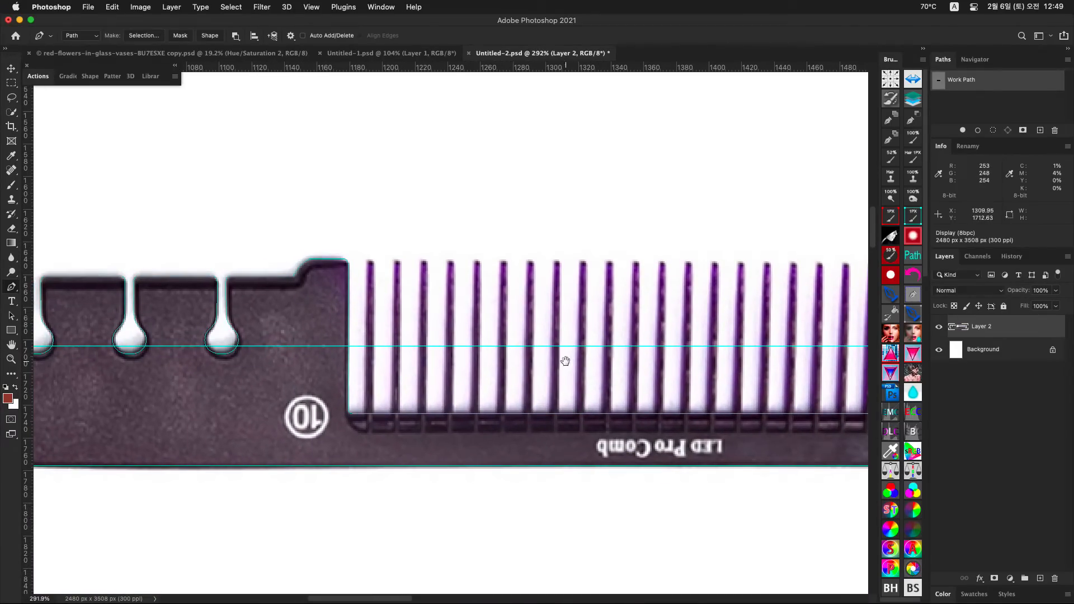
pyautogui.moveTo(592, 346); pyautogui.dragTo(584, 67)
pyautogui.moveTo(569, 309); pyautogui.dragTo(531, 312)
pyautogui.moveTo(555, 312); pyautogui.dragTo(539, 341)
pyautogui.moveTo(406, 310); pyautogui.dragTo(415, 314)
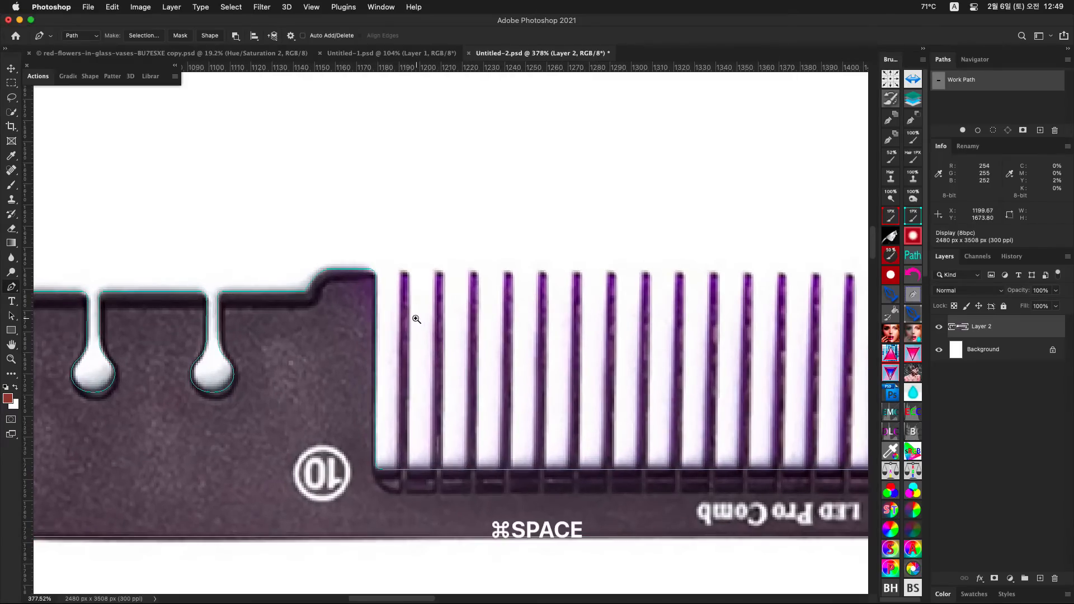
pyautogui.click(403, 276)
pyautogui.moveTo(417, 299)
pyautogui.mouseDown()
pyautogui.moveTo(419, 447)
pyautogui.moveTo(397, 361)
pyautogui.moveTo(405, 288)
pyautogui.moveTo(627, 311)
pyautogui.moveTo(794, 303)
pyautogui.moveTo(720, 374)
pyautogui.mouseUp()
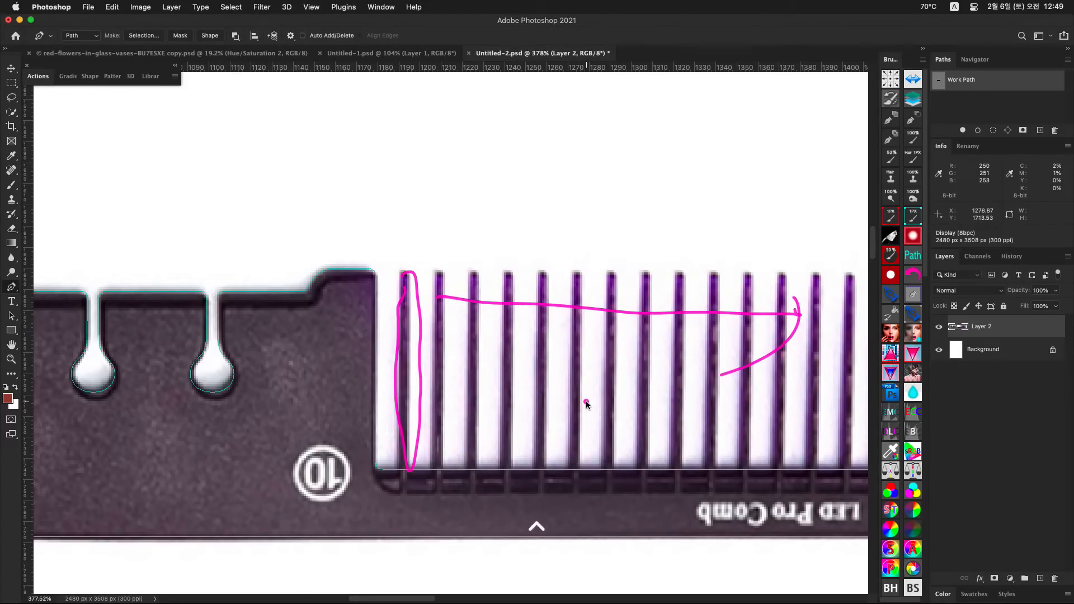
pyautogui.hotkey('ctrl', 'x')
# Step: Trace the first comb tooth's left edge with the Pen tool from below its base to a smooth anchor near the tip
pyautogui.press('space')
pyautogui.moveTo(422, 292); pyautogui.dragTo(440, 258)
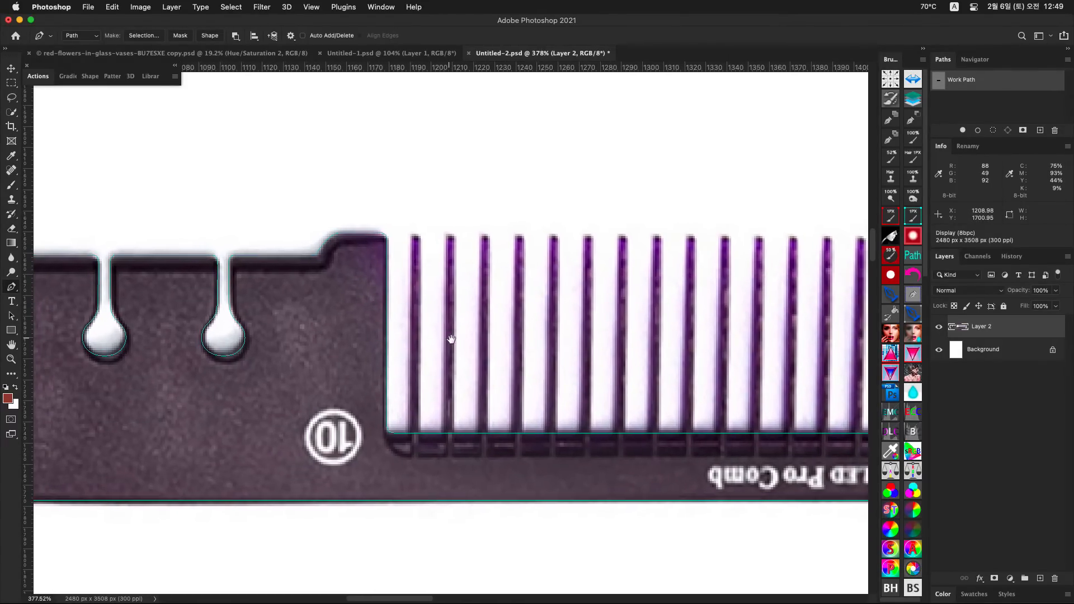
pyautogui.scroll(-5, 460, 313)
pyautogui.scroll(6, 449, 290)
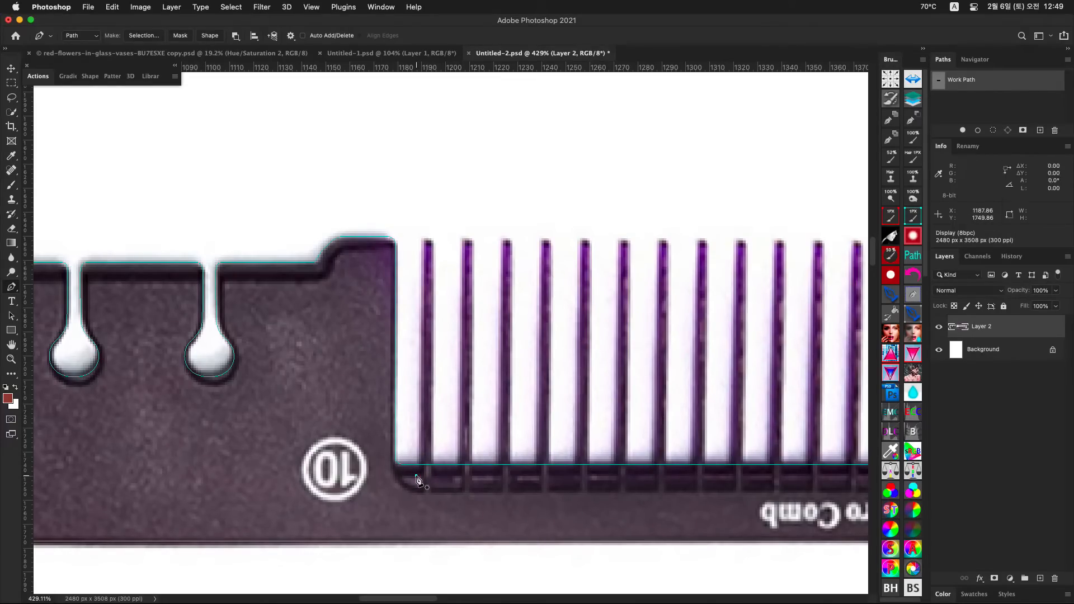
pyautogui.press('super+space')
pyautogui.moveTo(422, 269); pyautogui.dragTo(458, 272)
pyautogui.click(426, 215)
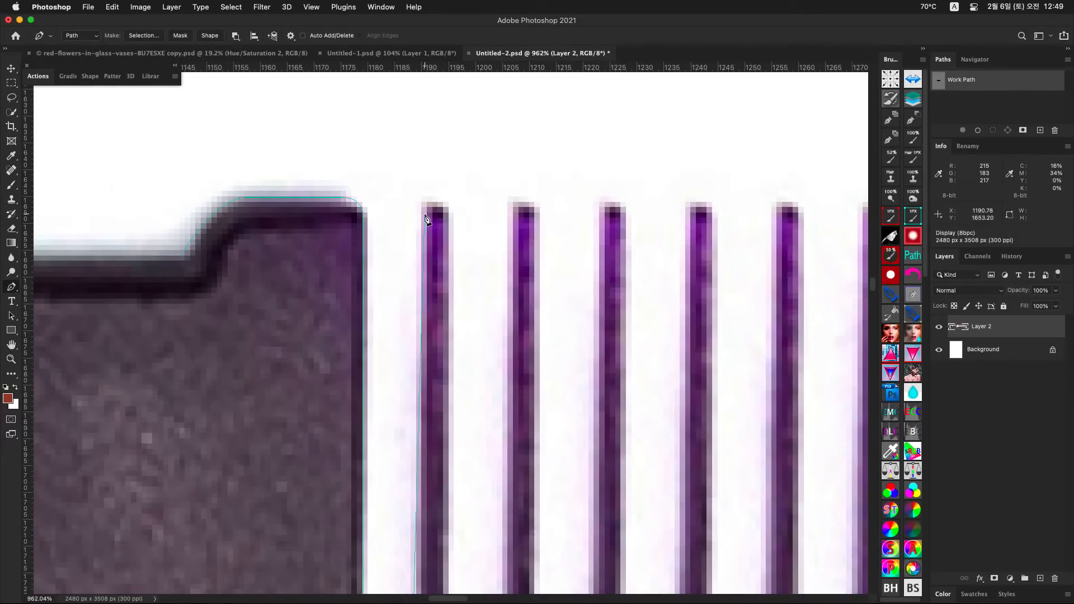
pyautogui.moveTo(425, 216); pyautogui.dragTo(425, 201)
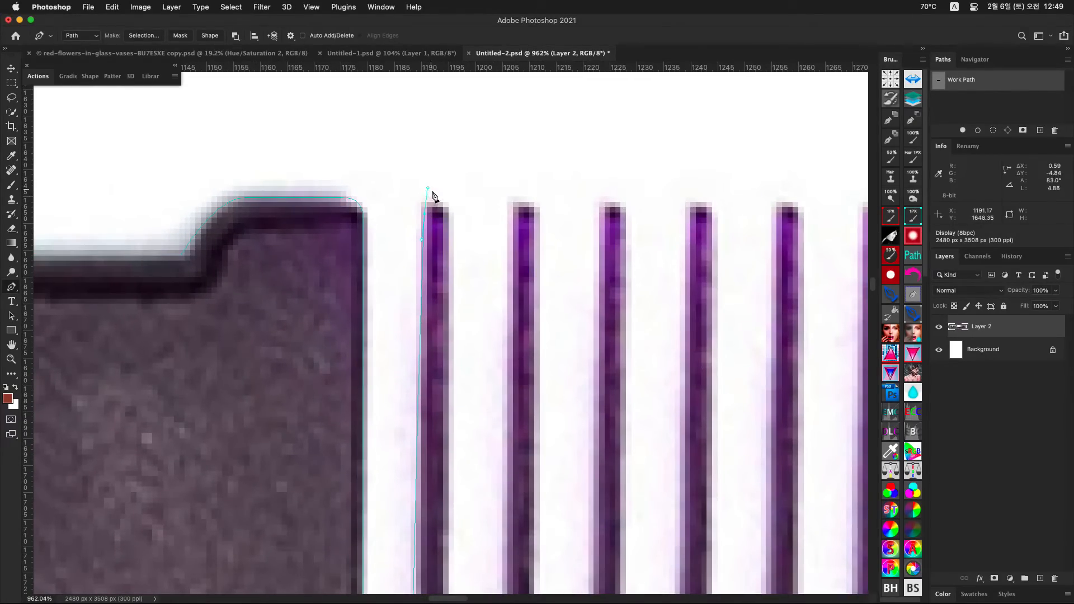
pyautogui.moveTo(448, 220); pyautogui.dragTo(426, 191)
pyautogui.press('super+z')
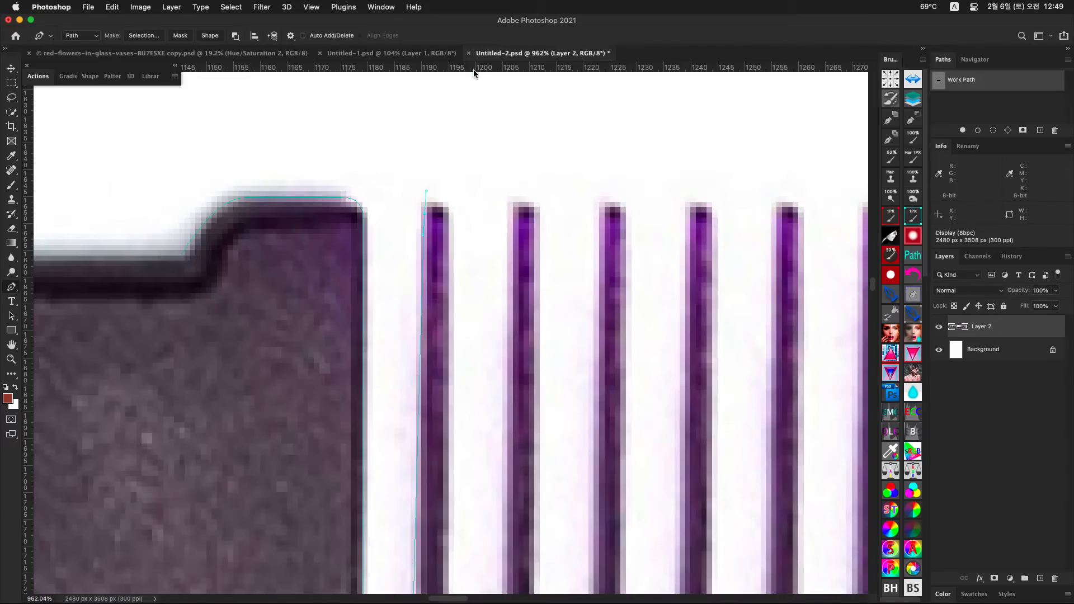
# Step: Place horizontal guides at the tip anchor and its handle end, and add a matching smooth anchor on the right edge to round the tip
pyautogui.moveTo(474, 68); pyautogui.dragTo(470, 191)
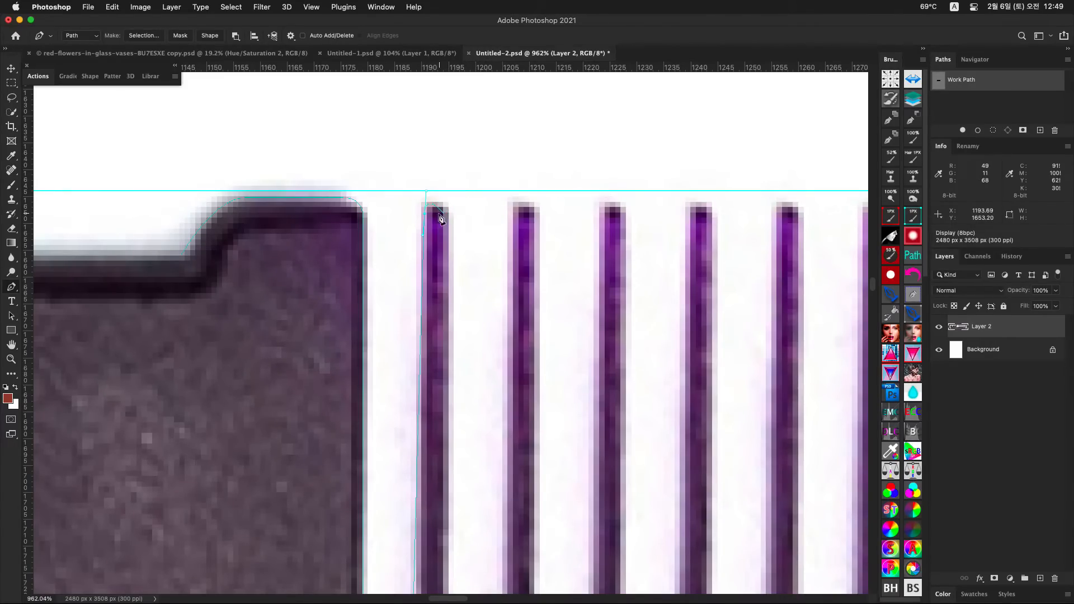
pyautogui.moveTo(475, 67); pyautogui.dragTo(446, 236)
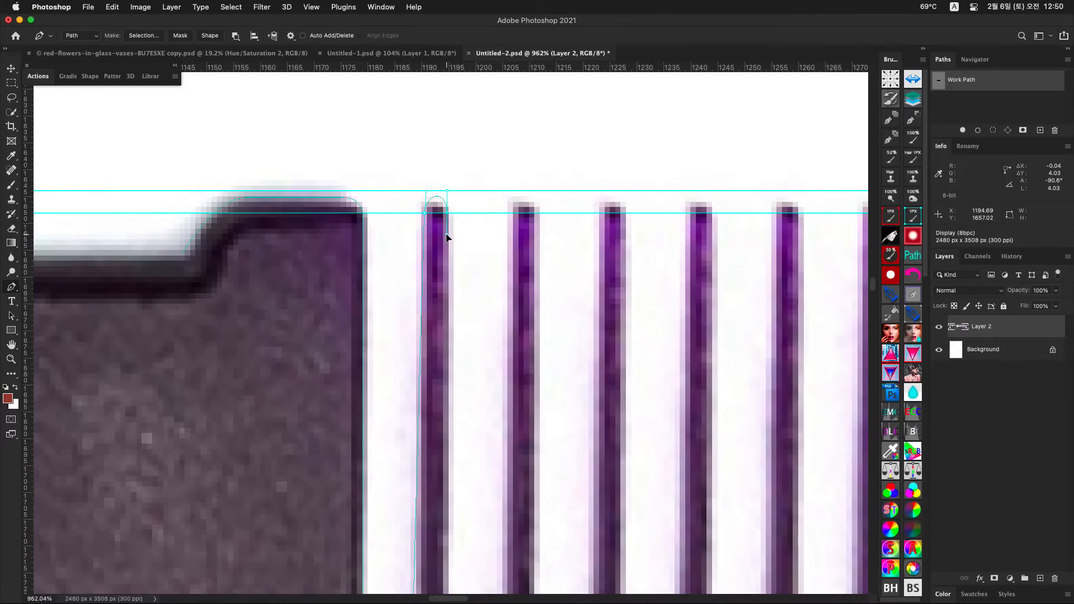
pyautogui.moveTo(446, 236); pyautogui.dragTo(447, 235)
# Step: Continue the path down the first tooth's right edge to below its base and close the subpath at the starting anchor
pyautogui.press('space')
pyautogui.moveTo(437, 506); pyautogui.dragTo(450, 143)
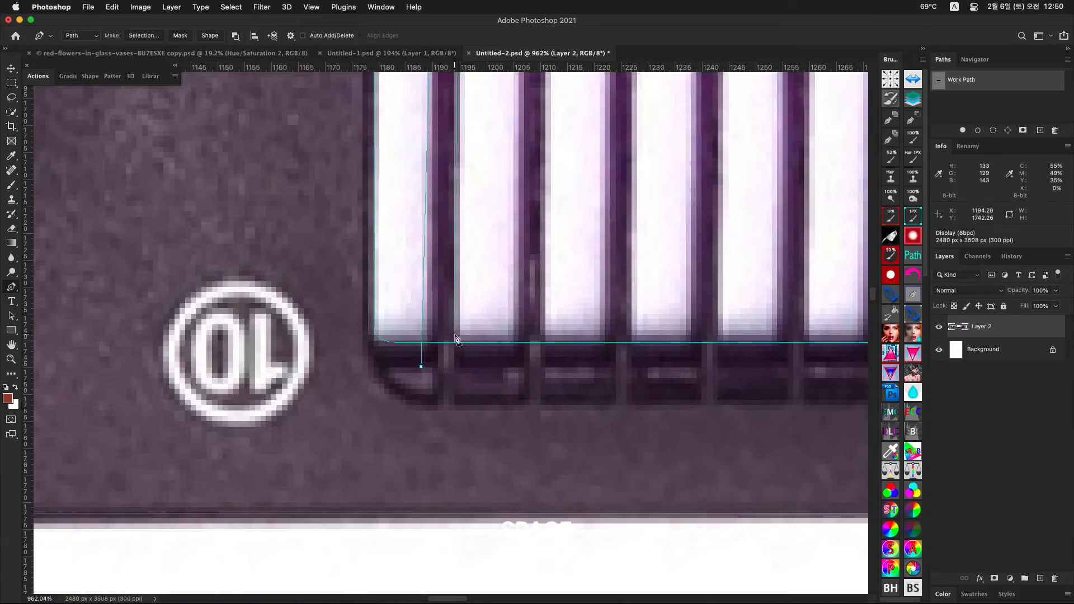
pyautogui.click(460, 366)
pyautogui.click(421, 367)
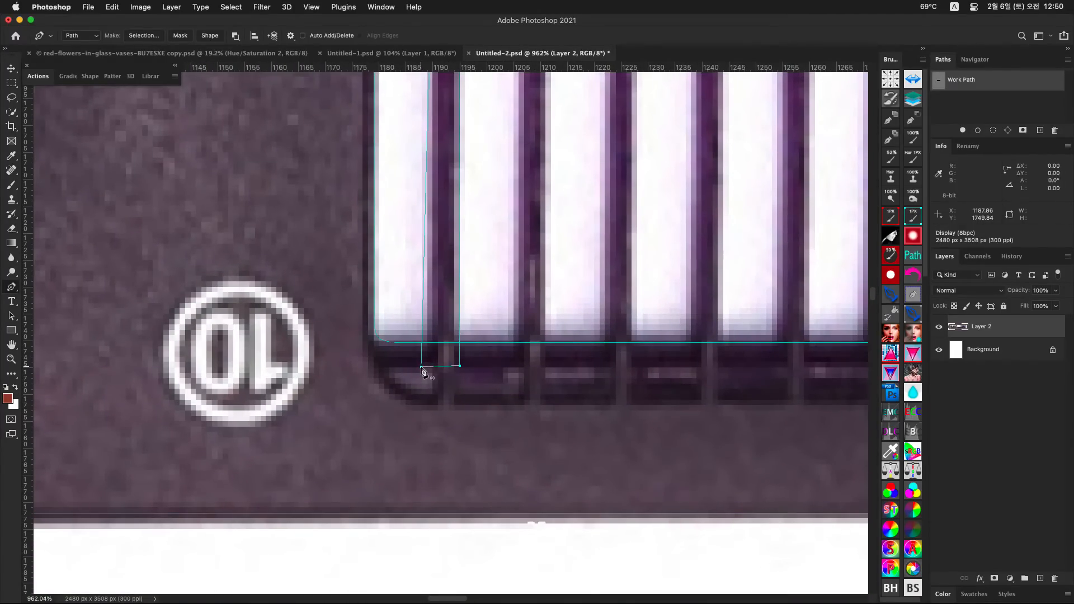
# Step: Clear all guides from the document
pyautogui.scroll(-5, 496, 277)
pyautogui.press('space')
pyautogui.moveTo(491, 240); pyautogui.dragTo(446, 326)
pyautogui.scroll(3, 472, 221)
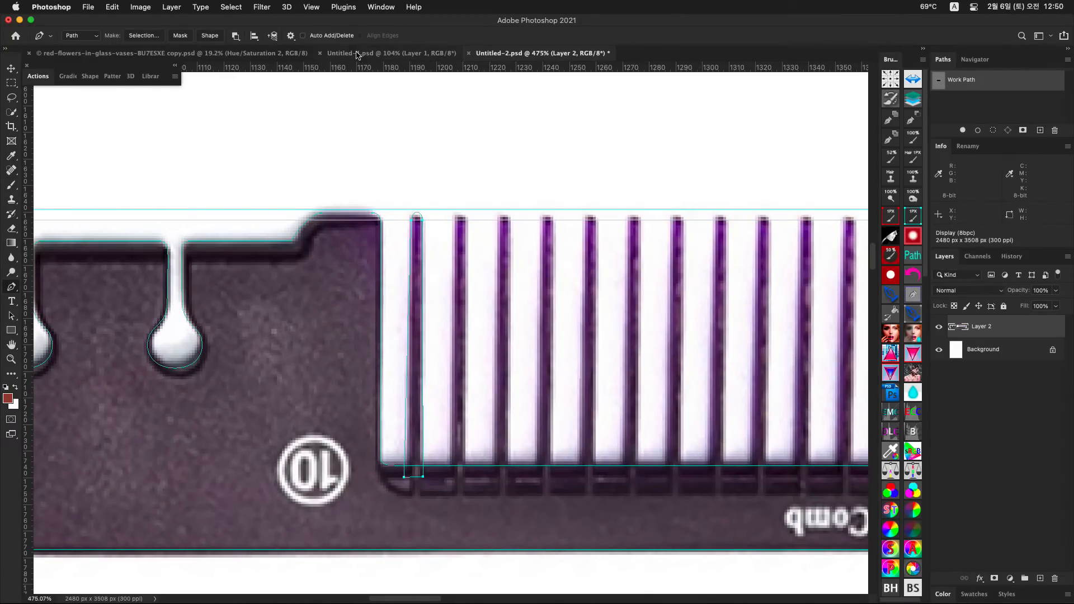
pyautogui.click(313, 8)
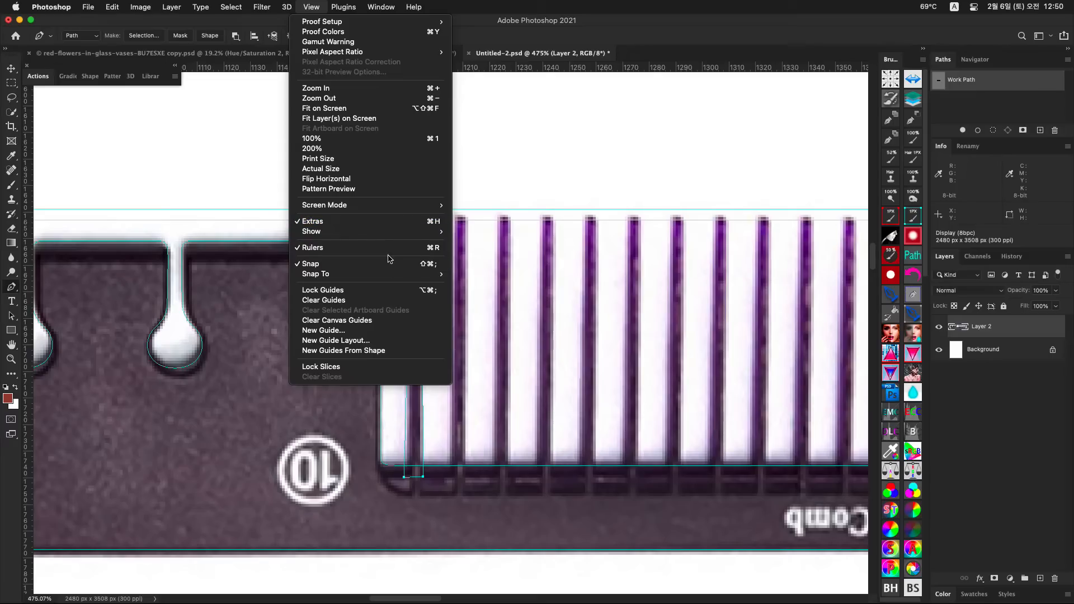
pyautogui.click(379, 302)
pyautogui.press('space')
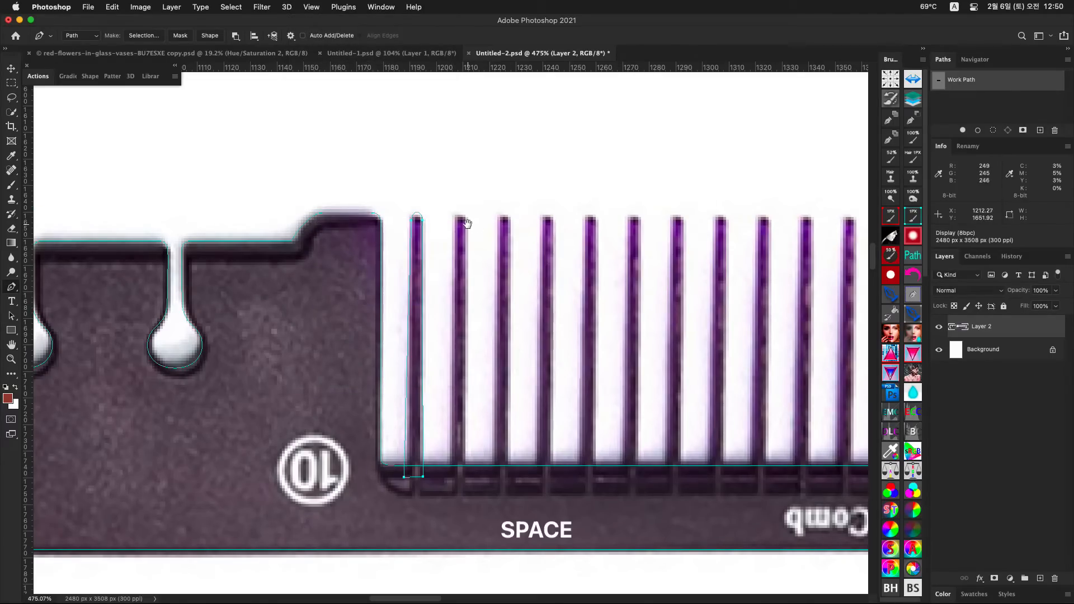
pyautogui.moveTo(463, 226); pyautogui.dragTo(434, 259)
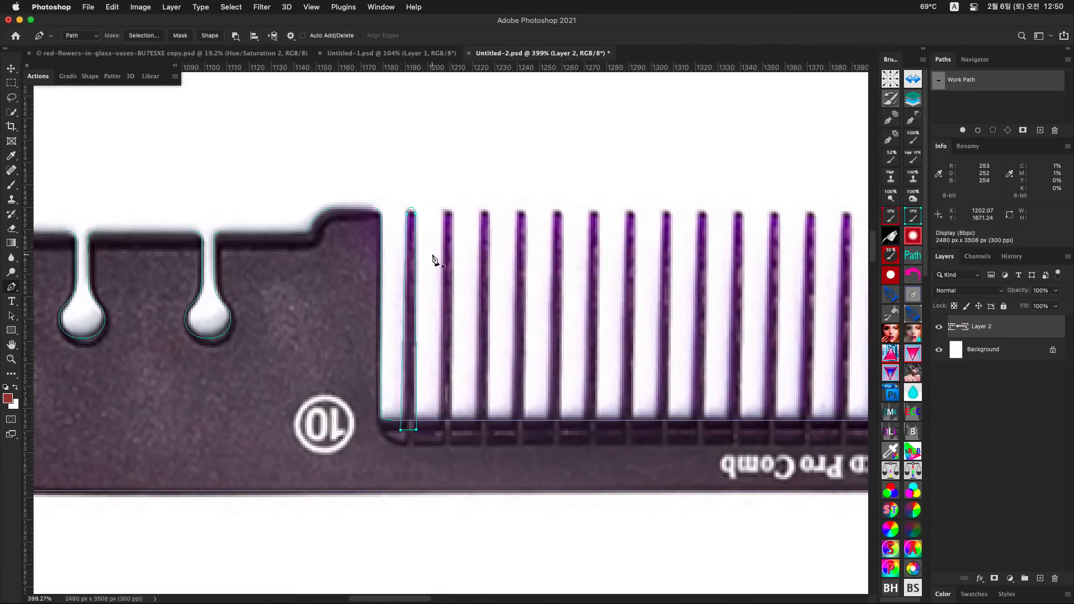
# Step: Duplicate the first tooth's subpath with a transform and place the copy over the second comb tooth
pyautogui.click(12, 316)
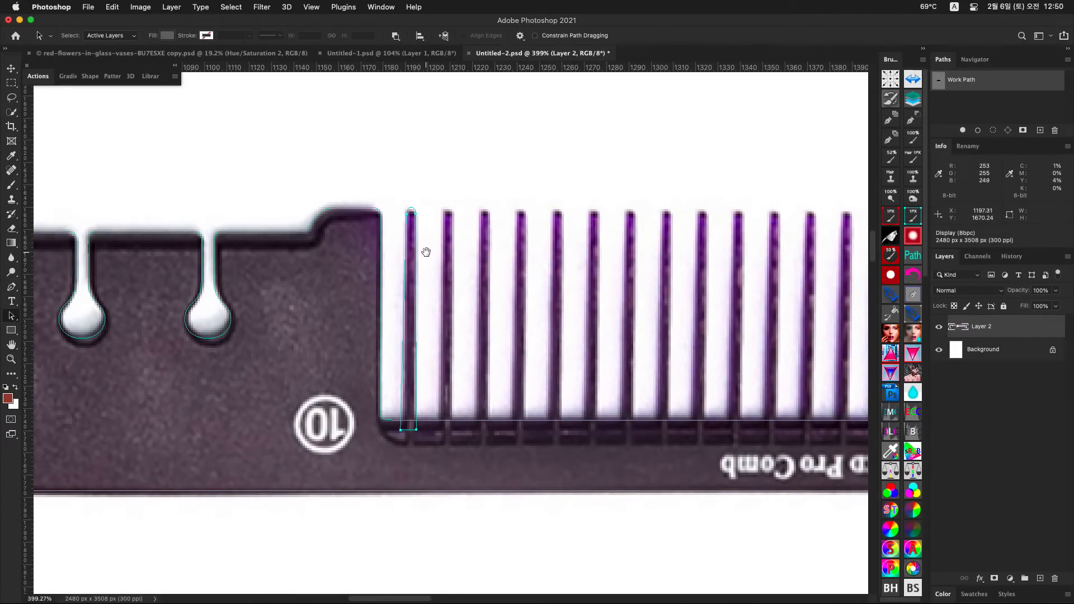
pyautogui.moveTo(436, 244); pyautogui.dragTo(429, 247)
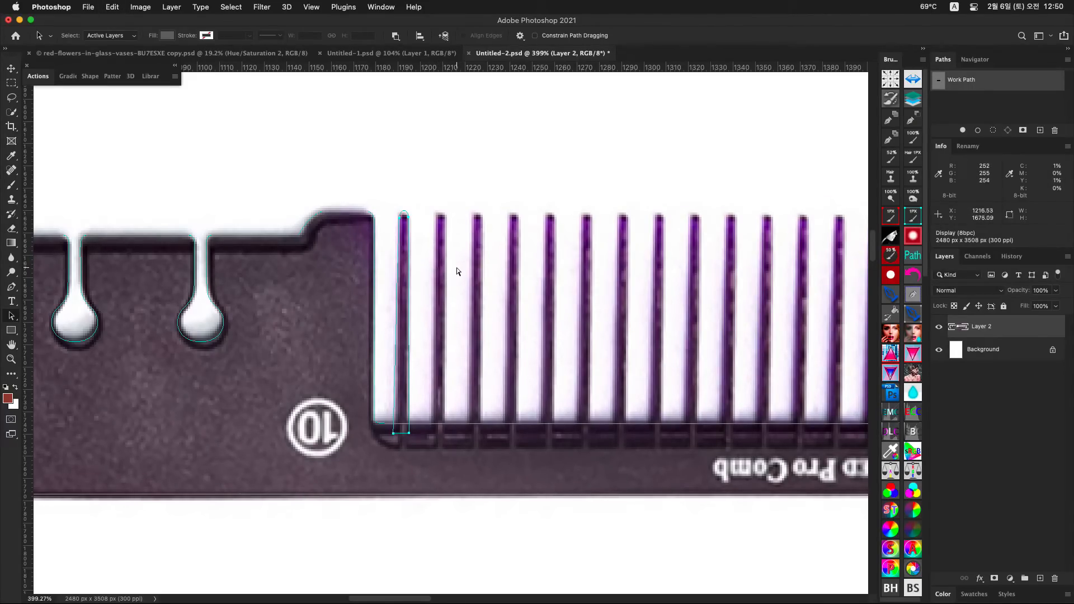
pyautogui.hotkey('ctrl', 't')
pyautogui.moveTo(479, 271); pyautogui.dragTo(371, 325)
pyautogui.moveTo(488, 291); pyautogui.dragTo(410, 324)
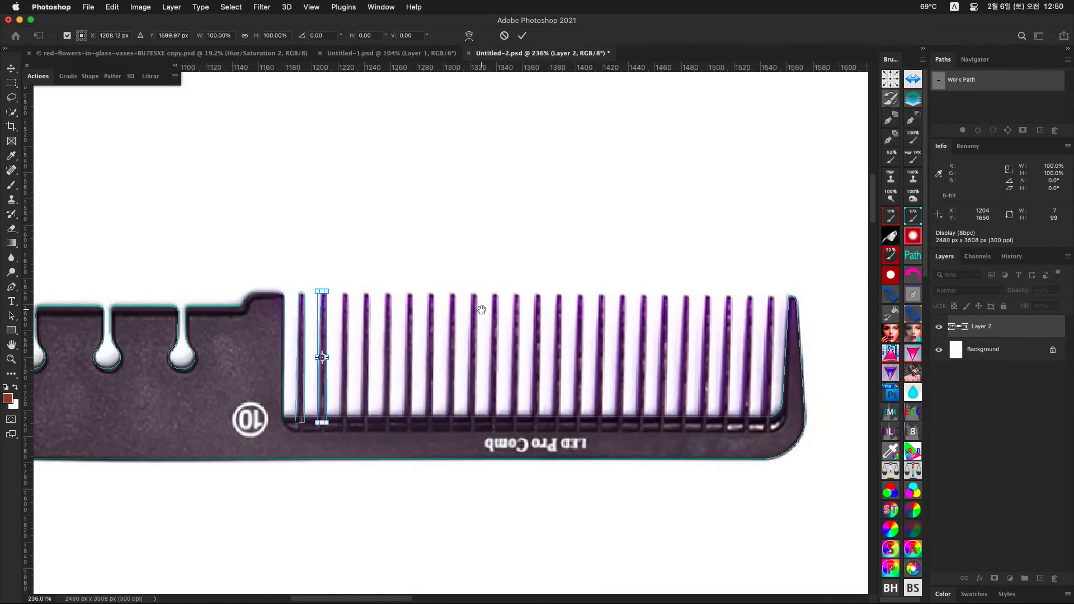
pyautogui.press('Return')
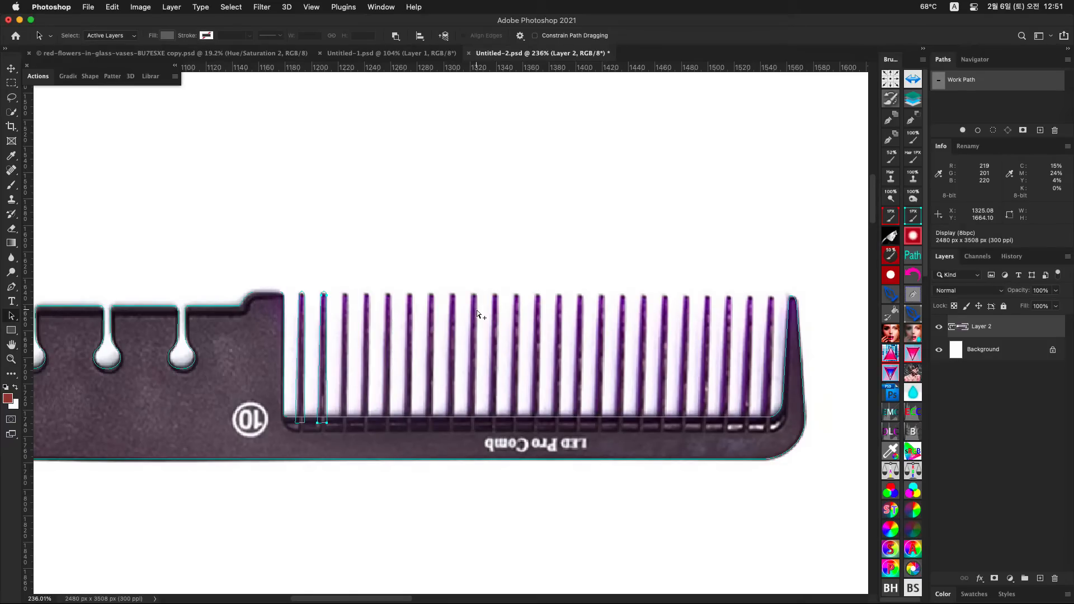
pyautogui.click(300, 305)
pyautogui.moveTo(296, 307)
pyautogui.mouseDown()
pyautogui.moveTo(347, 297)
pyautogui.moveTo(350, 417)
pyautogui.moveTo(339, 344)
pyautogui.moveTo(326, 310)
pyautogui.moveTo(316, 313)
pyautogui.moveTo(334, 327)
pyautogui.moveTo(365, 318)
pyautogui.moveTo(373, 367)
pyautogui.mouseUp()
pyautogui.moveTo(386, 297); pyautogui.dragTo(387, 346)
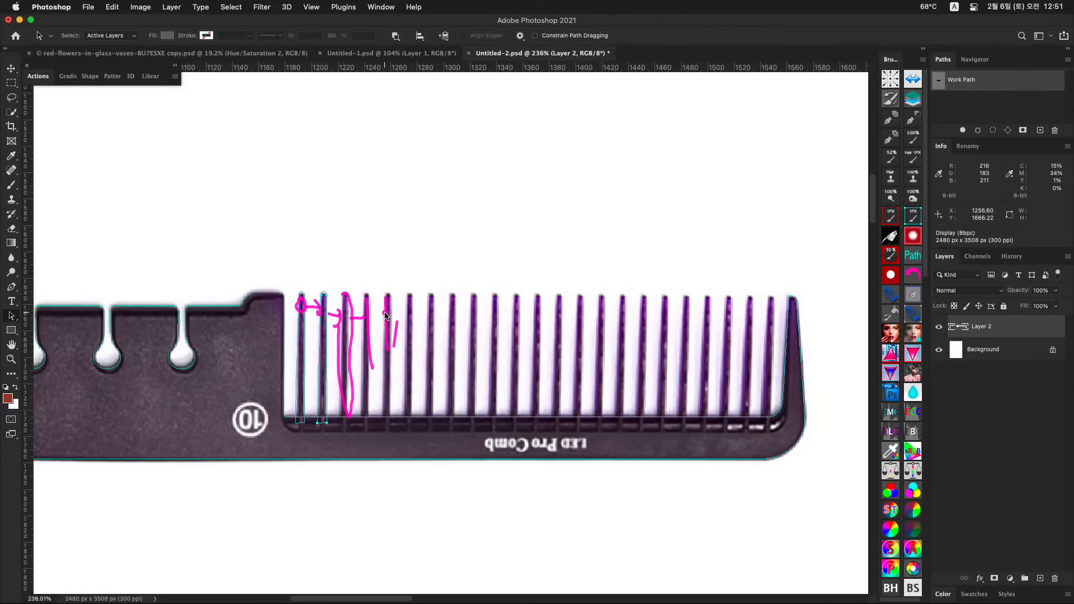
pyautogui.press('Escape')
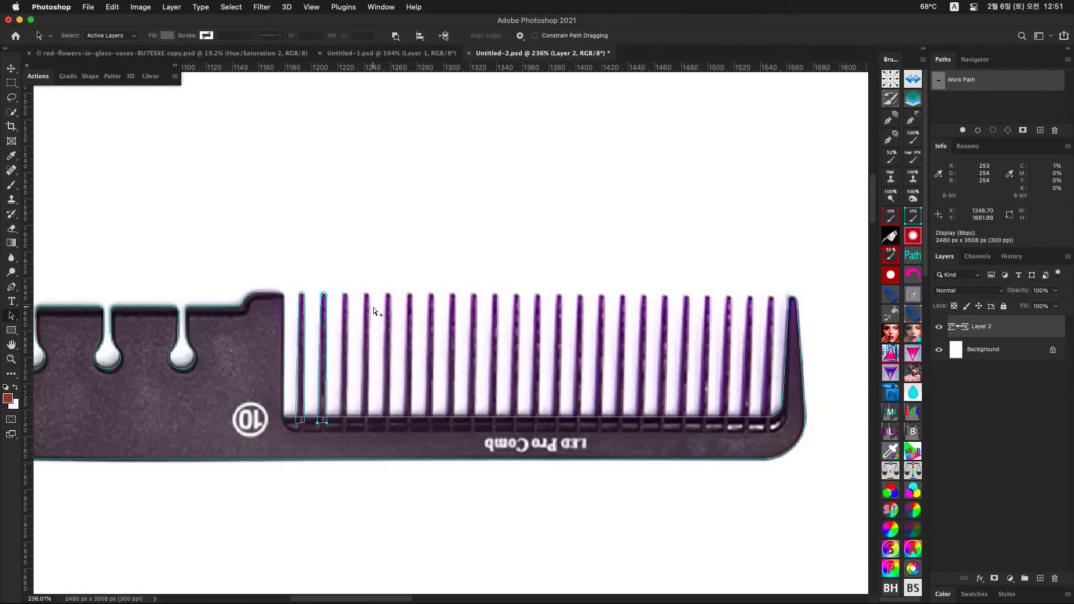
# Step: Repeat the duplicating transform of the tooth subpath until copies run across all the remaining comb teeth
pyautogui.press('alt+shift+super+t')
pyautogui.press('alt+shift+super+t')
pyautogui.press('alt+shift+super+t')
pyautogui.press('alt+shift+super+t')
pyautogui.press('alt+shift+super+t')
pyautogui.press('alt+shift+super+t')
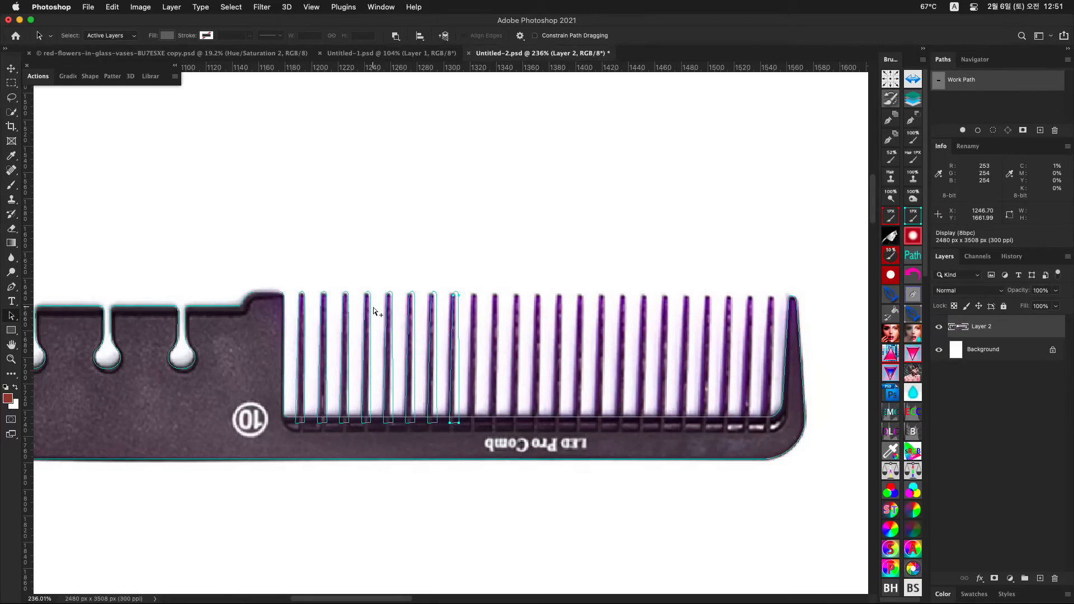
pyautogui.press('alt+shift+super+t')
pyautogui.press('alt+shift+super+t')
pyautogui.press('alt+shift+super+t')
pyautogui.press('alt+shift+super+t')
pyautogui.press('alt+shift+super+t')
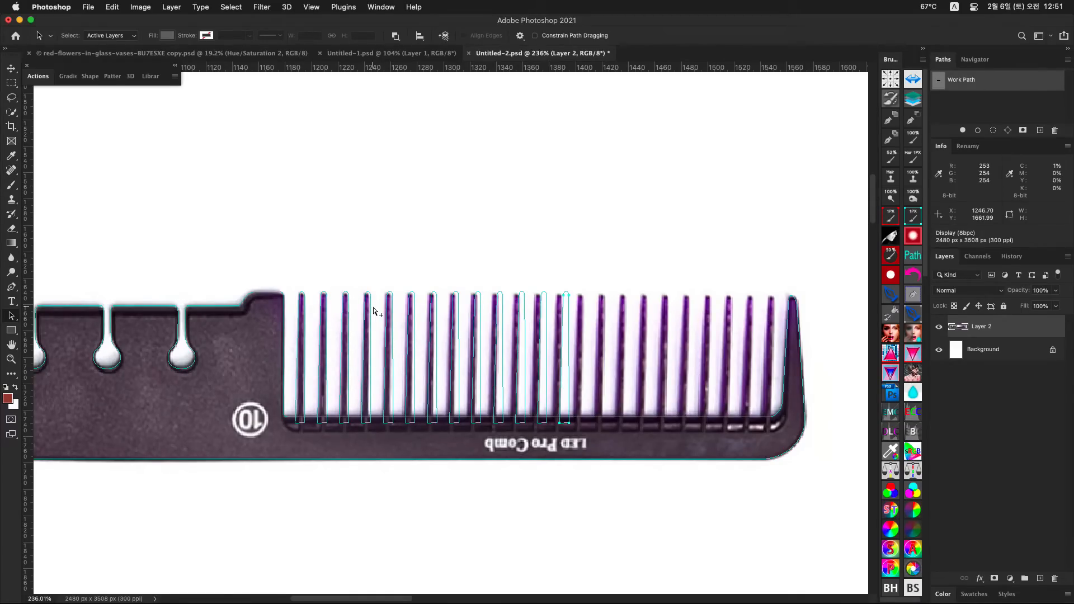
pyautogui.press('alt+shift+super+t')
pyautogui.press('alt+shift+super+t')
pyautogui.press('alt+shift+super+t')
pyautogui.press('alt+shift+super+t')
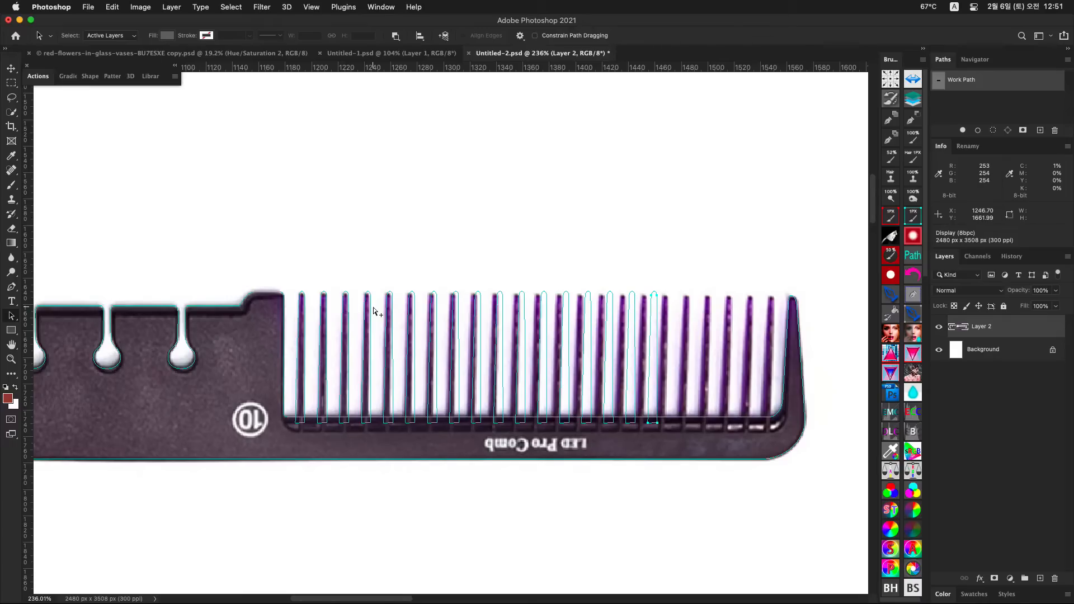
pyautogui.press('alt+shift+super+t')
pyautogui.press('alt+shift+super+t')
pyautogui.press('alt+shift+super+t')
pyautogui.press('alt+shift+super+t')
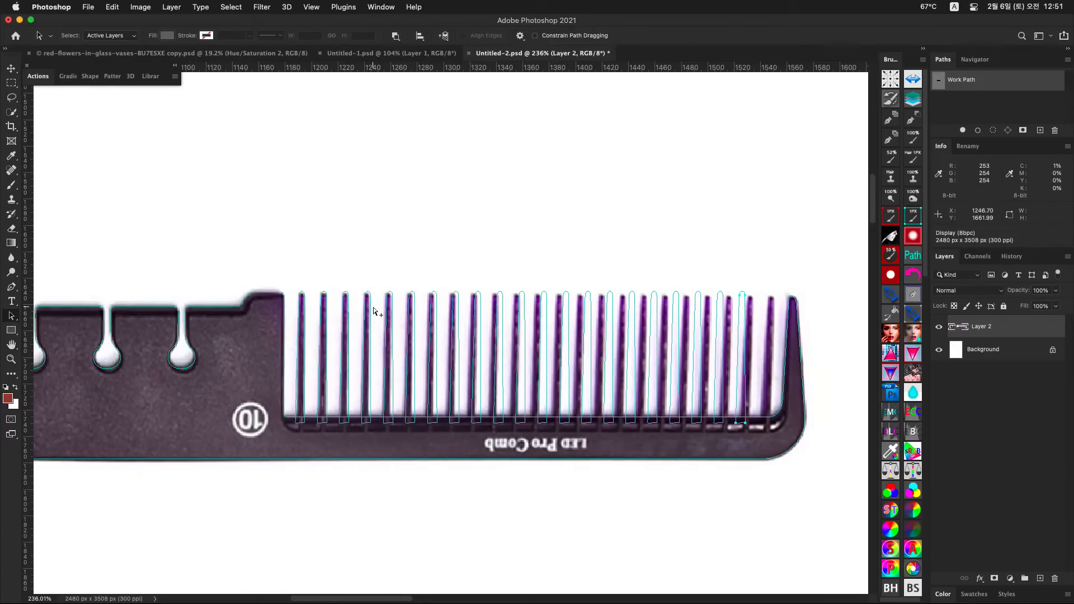
pyautogui.press('alt+shift+super+t')
# Step: Select all the tooth subpaths and shift them together about 3 px toward the comb's end tooth with Free Transform
pyautogui.moveTo(292, 265); pyautogui.dragTo(773, 352)
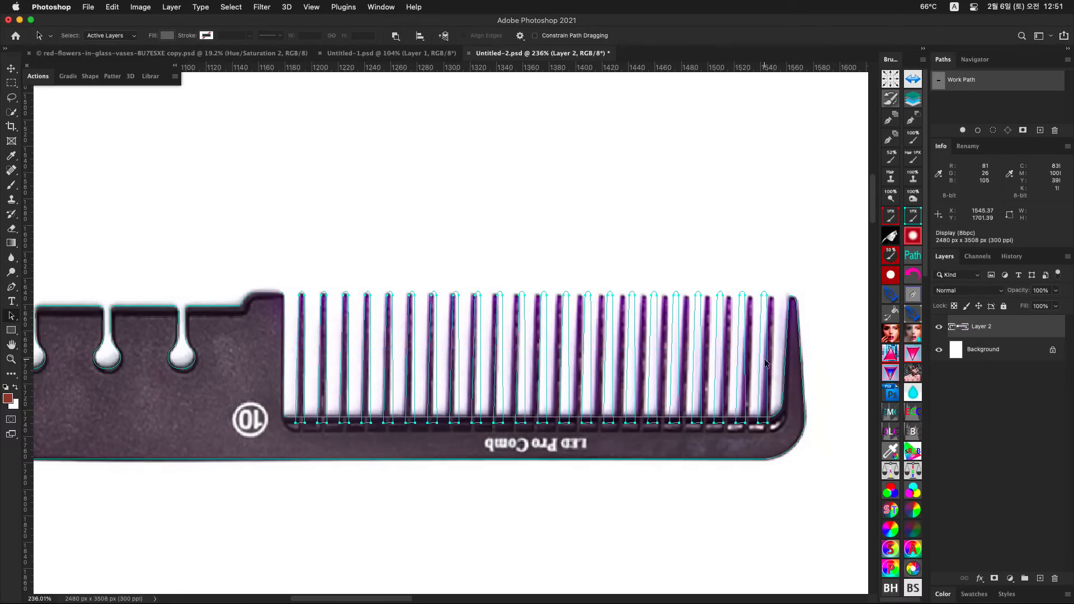
pyautogui.hscroll(3, 755, 351)
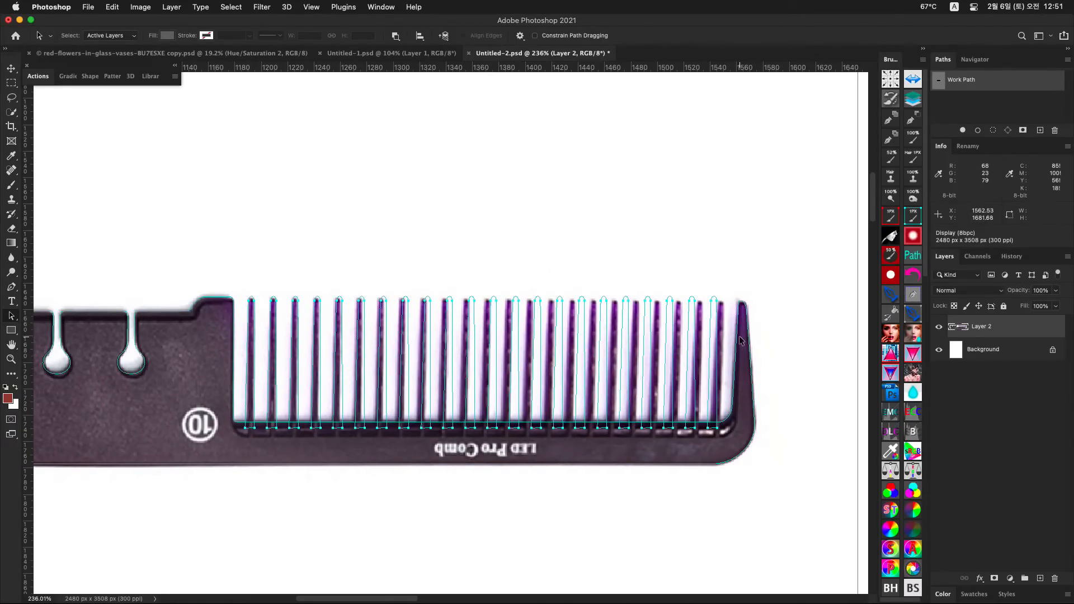
pyautogui.moveTo(734, 330)
pyautogui.mouseDown()
pyautogui.moveTo(730, 316)
pyautogui.moveTo(734, 340)
pyautogui.mouseUp()
pyautogui.moveTo(239, 329); pyautogui.dragTo(234, 340)
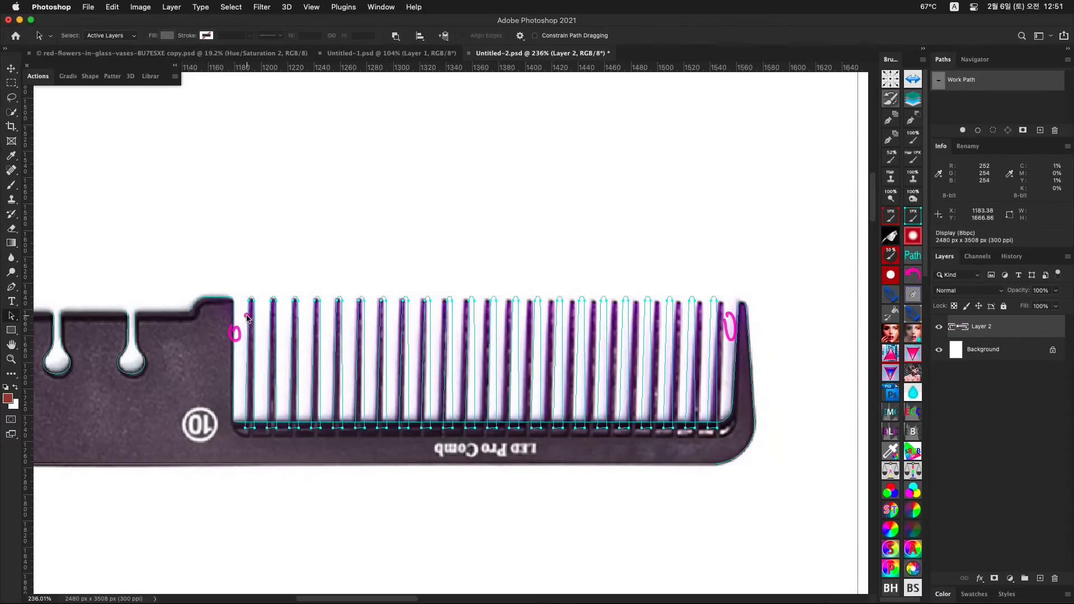
pyautogui.moveTo(727, 319); pyautogui.dragTo(721, 334)
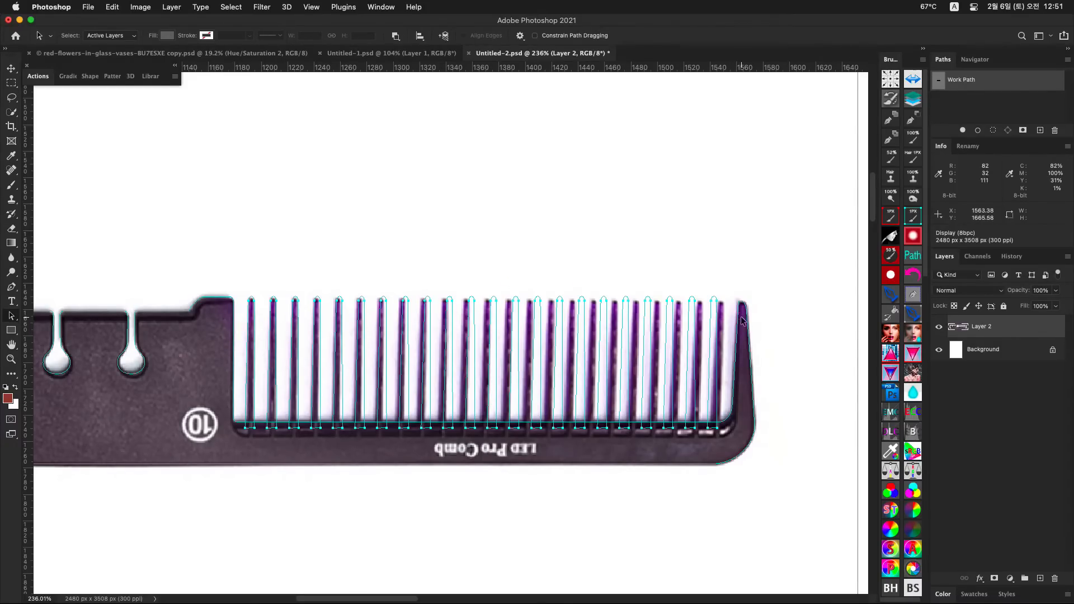
pyautogui.press('super+t')
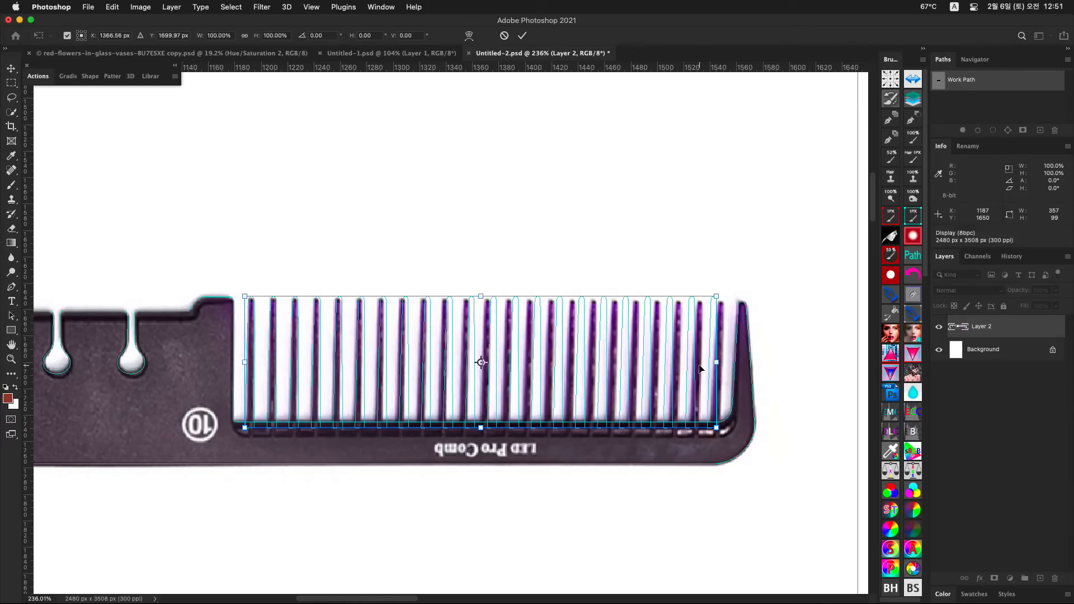
pyautogui.moveTo(700, 365); pyautogui.dragTo(704, 365)
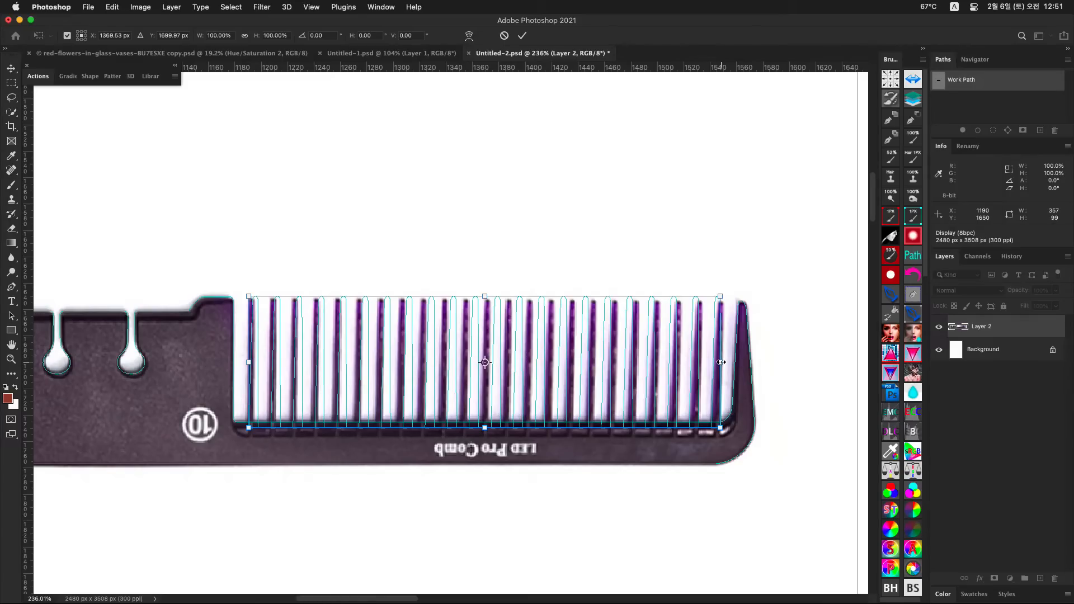
# Step: Widen the row of tooth subpaths to 100.53%, nudge it to X 1369.95 px, and apply the transform
pyautogui.moveTo(723, 362); pyautogui.dragTo(724, 363)
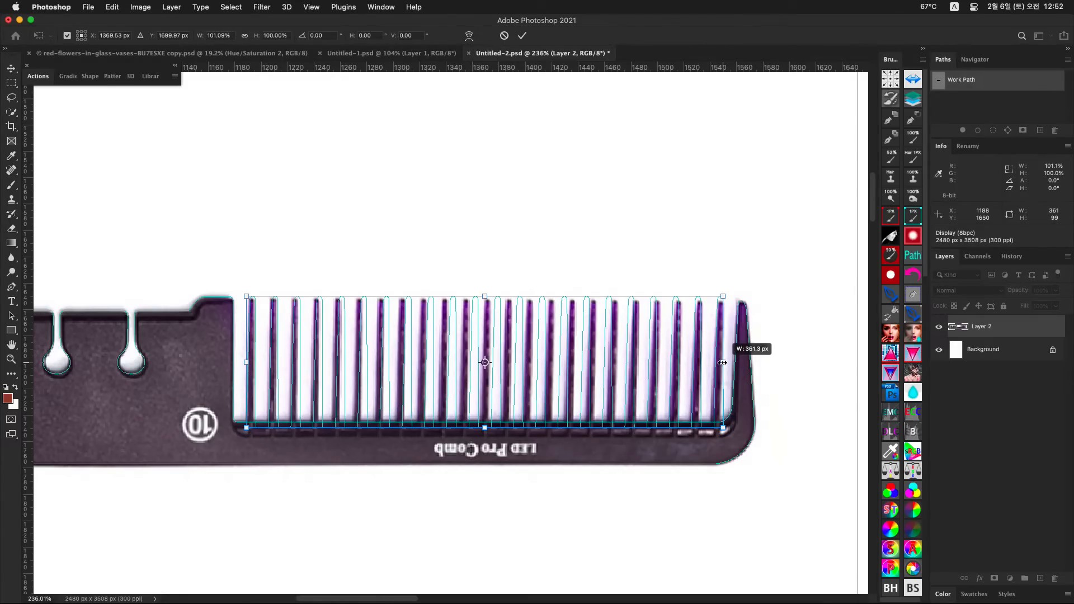
pyautogui.moveTo(723, 362); pyautogui.dragTo(722, 362)
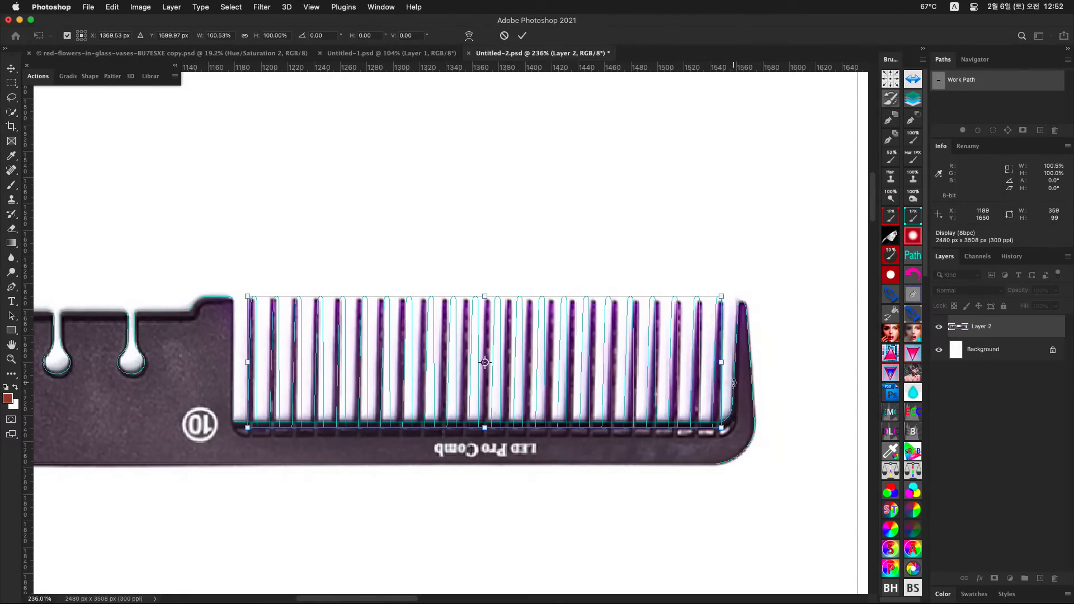
pyautogui.press('Right')
pyautogui.press('Left')
pyautogui.press('Right')
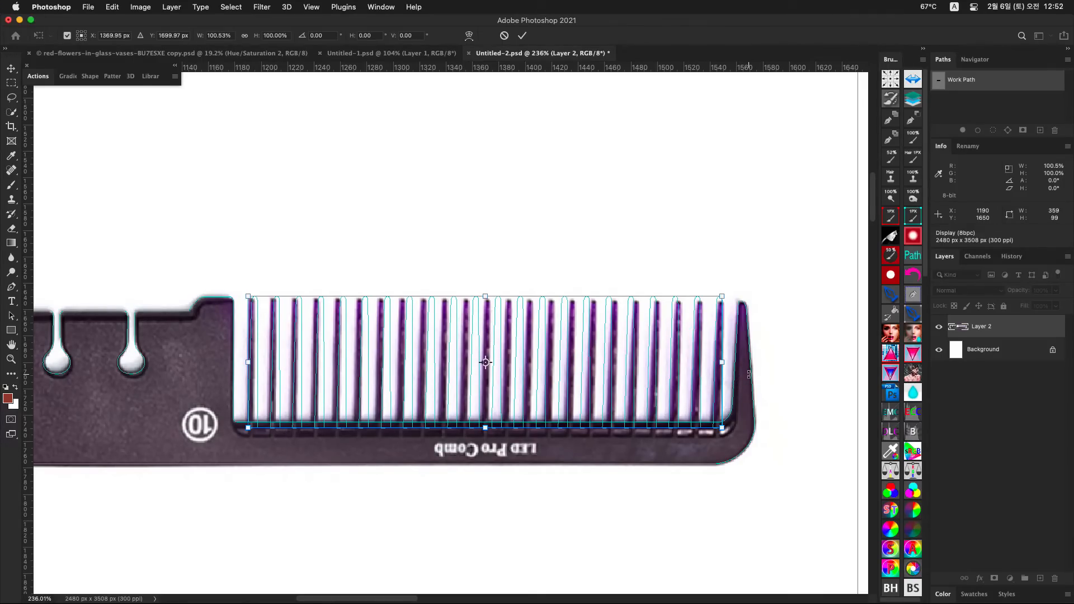
pyautogui.press('Return')
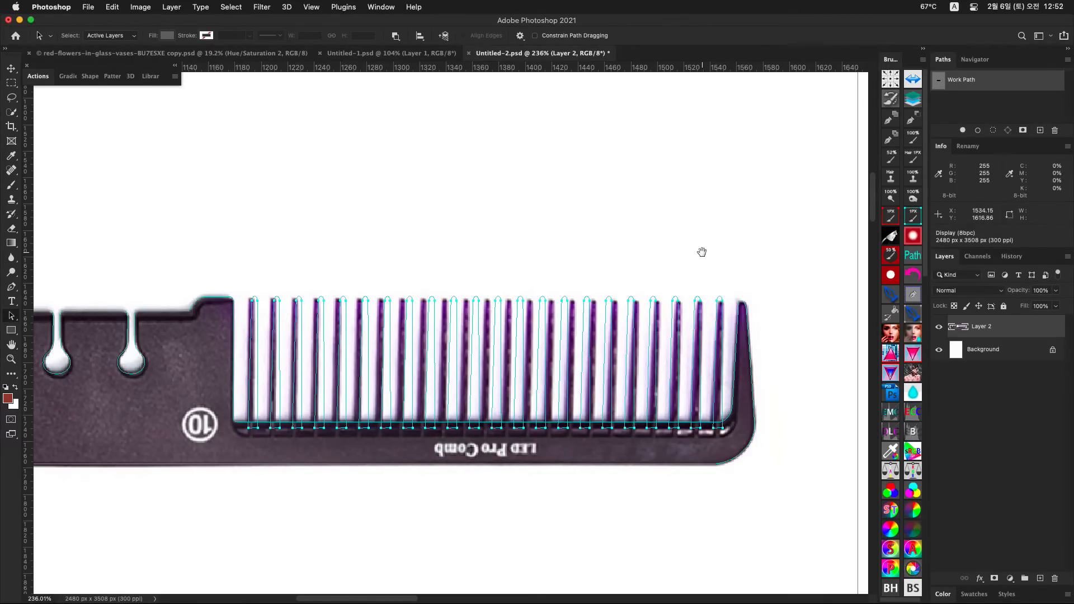
pyautogui.moveTo(714, 280); pyautogui.dragTo(743, 267)
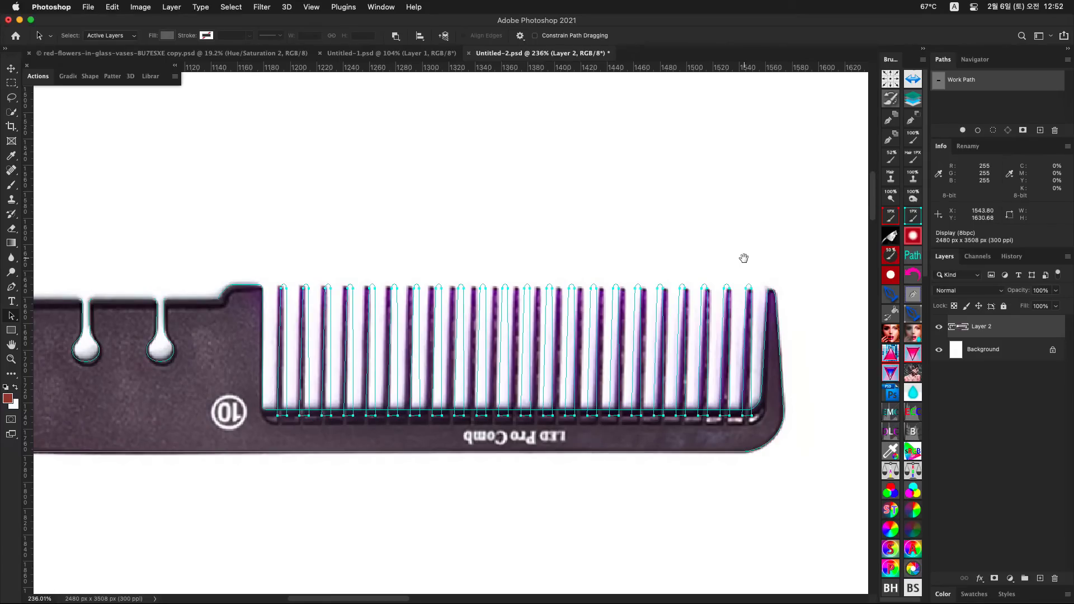
pyautogui.moveTo(277, 278); pyautogui.dragTo(292, 308)
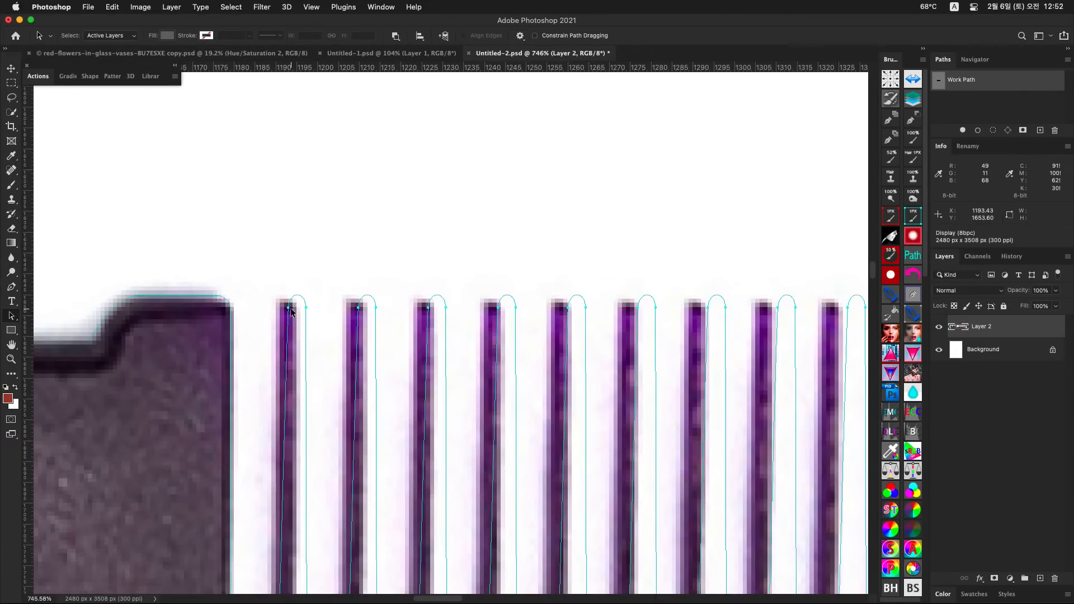
pyautogui.moveTo(355, 315); pyautogui.dragTo(302, 313)
pyautogui.moveTo(424, 327); pyautogui.dragTo(396, 327)
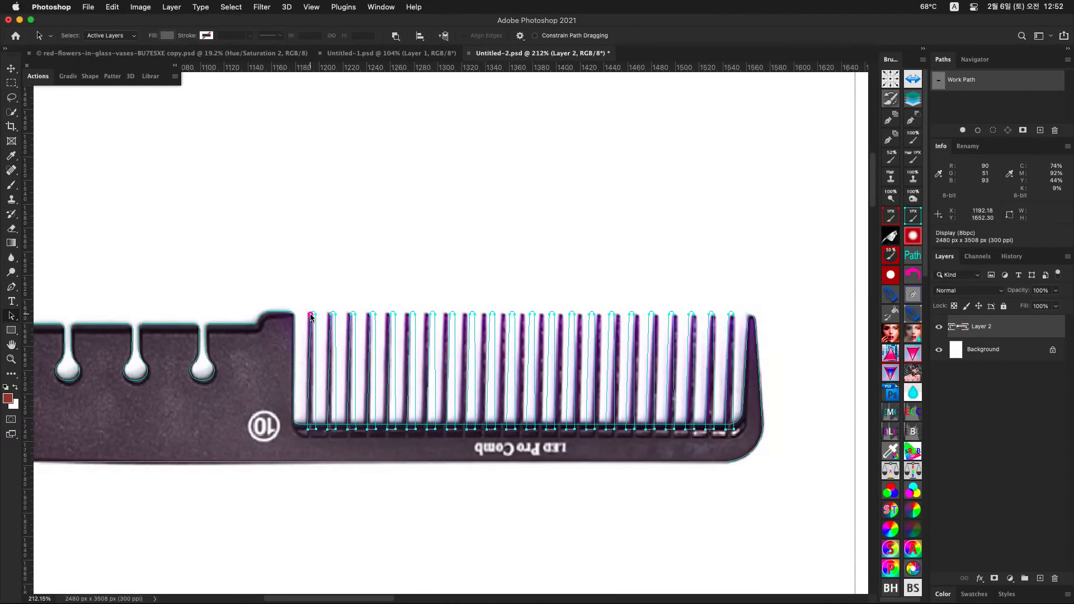
pyautogui.moveTo(311, 315); pyautogui.dragTo(749, 314)
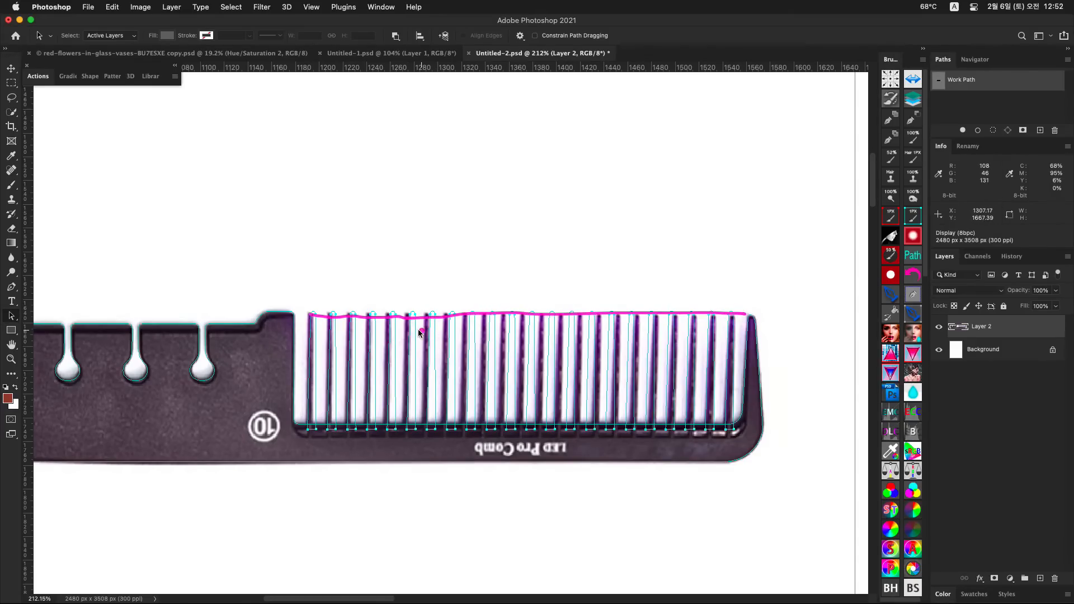
pyautogui.moveTo(347, 310)
pyautogui.mouseDown()
pyautogui.moveTo(736, 326)
pyautogui.moveTo(759, 310)
pyautogui.moveTo(753, 333)
pyautogui.moveTo(756, 320)
pyautogui.moveTo(786, 333)
pyautogui.mouseUp()
pyautogui.moveTo(771, 327)
pyautogui.mouseDown()
pyautogui.moveTo(788, 329)
pyautogui.moveTo(806, 305)
pyautogui.moveTo(816, 324)
pyautogui.mouseUp()
pyautogui.moveTo(797, 314); pyautogui.dragTo(829, 308)
pyautogui.press('Escape')
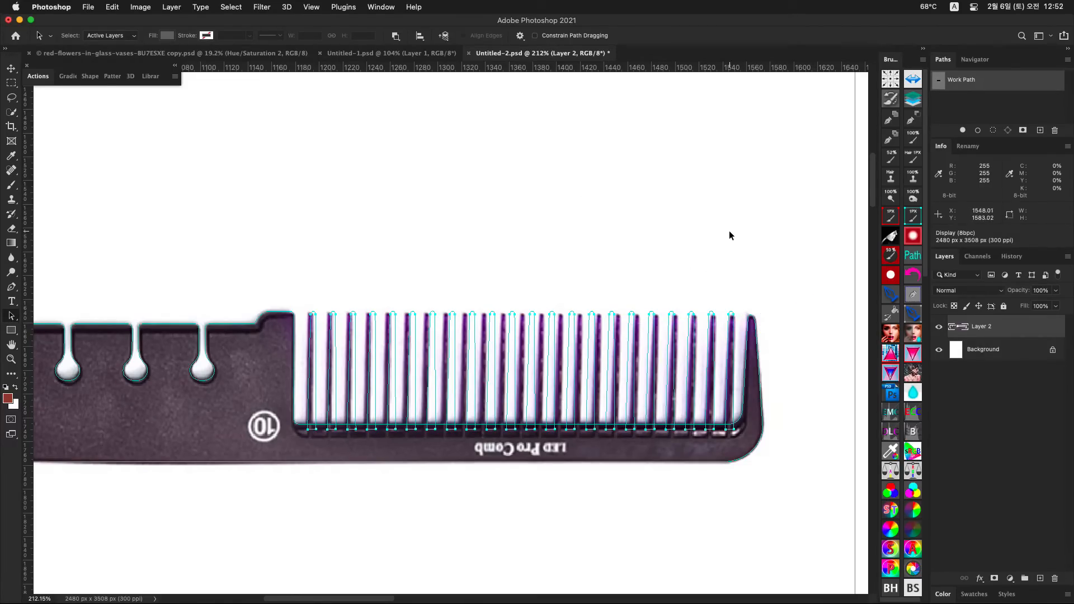
# Step: Place a horizontal guide at about Y 1650 px along the tops of the tooth subpaths
pyautogui.moveTo(711, 286); pyautogui.dragTo(703, 283)
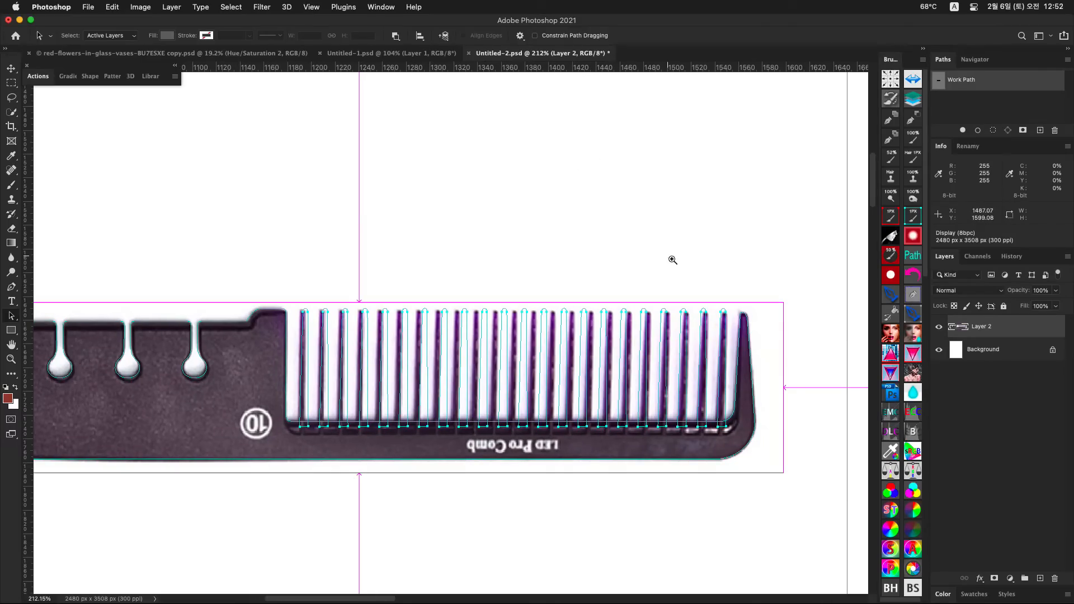
pyautogui.moveTo(750, 321); pyautogui.dragTo(806, 321)
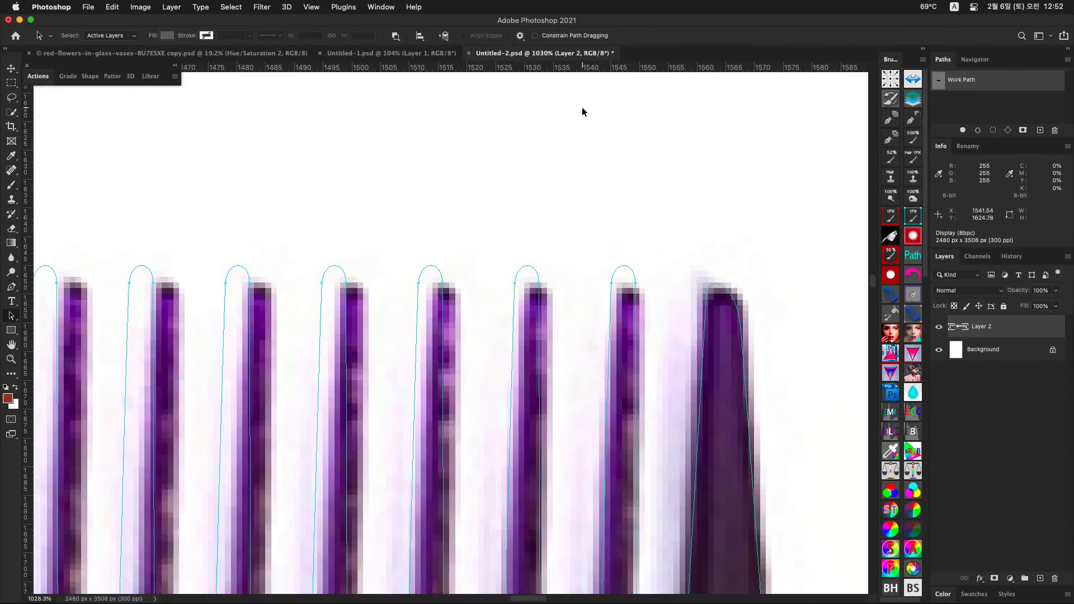
pyautogui.moveTo(571, 67); pyautogui.dragTo(573, 265)
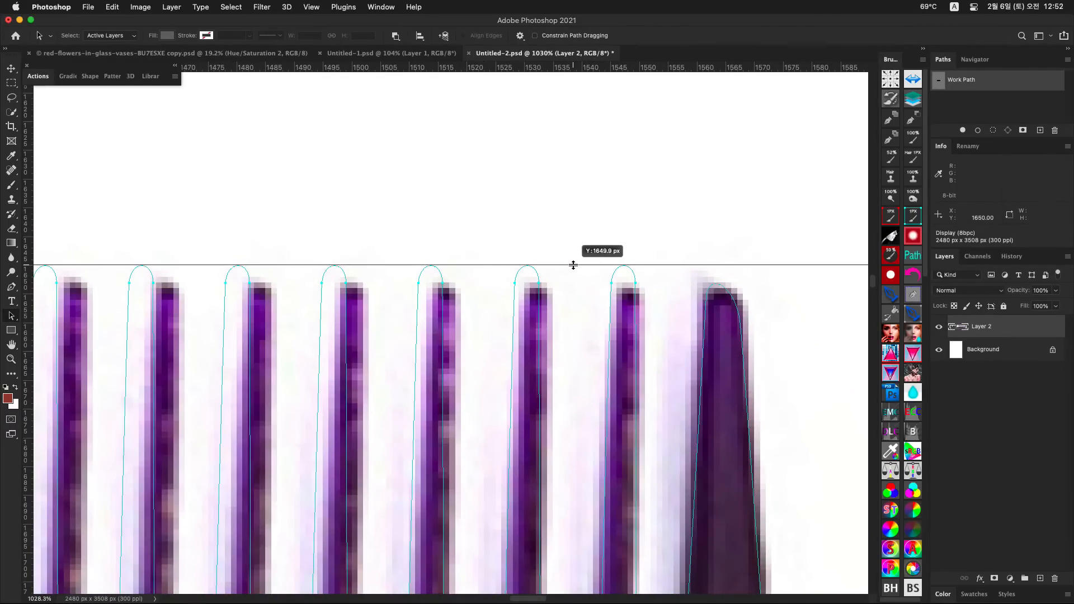
# Step: Select the thick end tooth's tip anchors and nudge them upward and slightly sideways to align its tip with the guide
pyautogui.press('space')
pyautogui.moveTo(713, 288); pyautogui.dragTo(666, 319)
pyautogui.press('p')
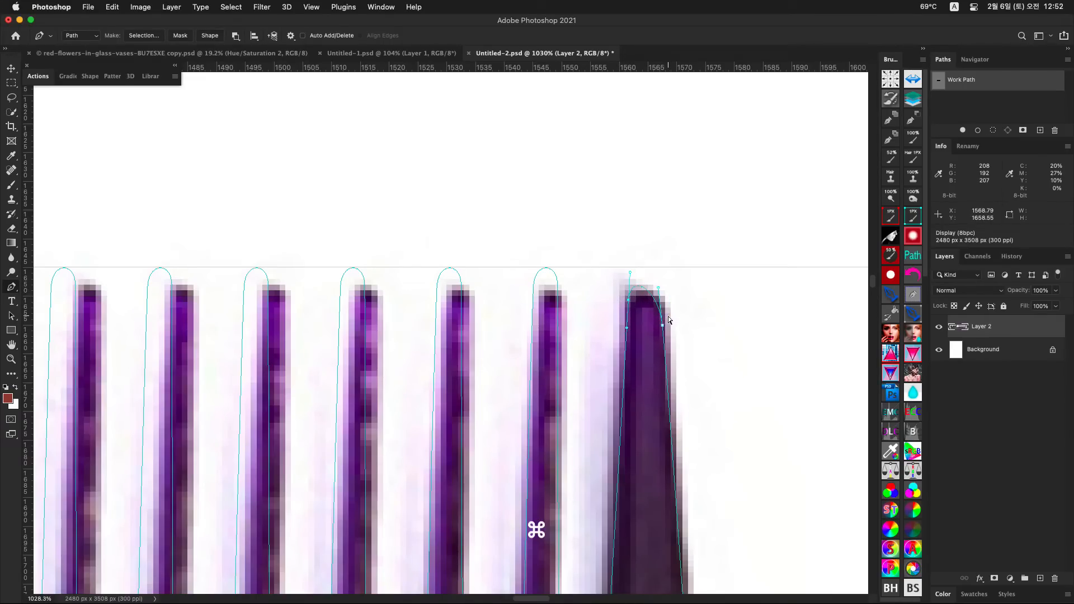
pyautogui.moveTo(609, 282); pyautogui.dragTo(687, 340)
pyautogui.press('Up')
pyautogui.press('Up')
pyautogui.press('Up')
pyautogui.press('Up')
pyautogui.press('Up')
pyautogui.press('Up')
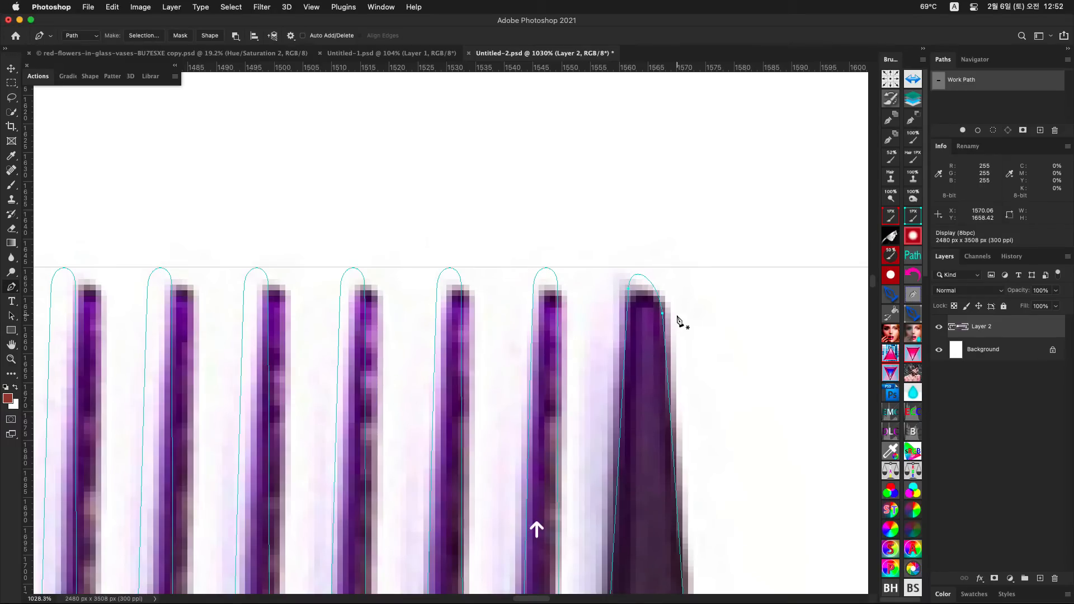
pyautogui.press('Up')
pyautogui.press('Left')
pyautogui.press('space')
pyautogui.scroll(-10, 631, 309)
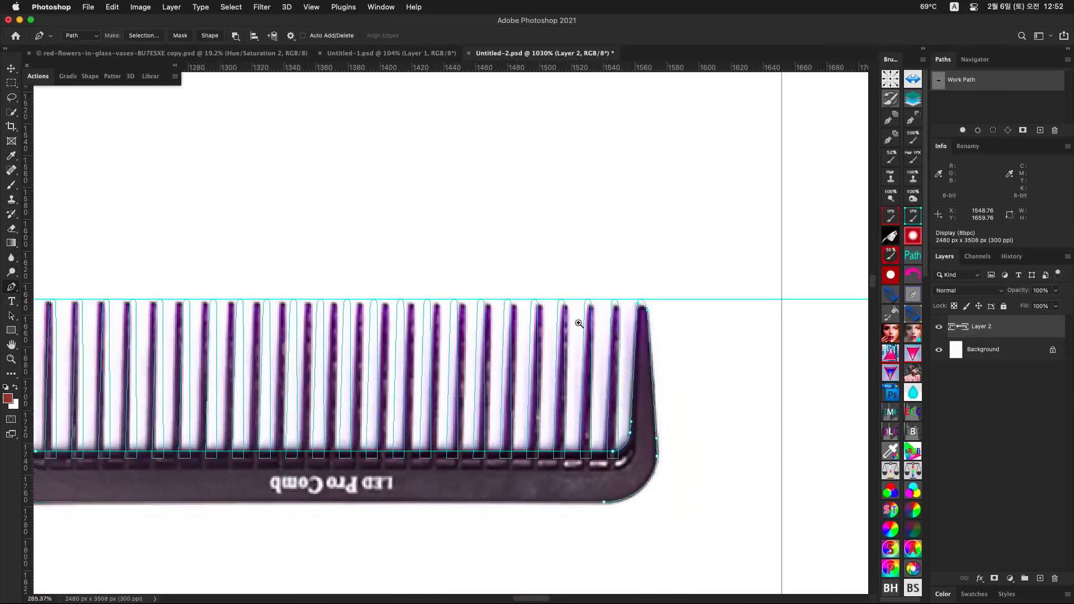
# Step: Clear the anchor selection and remove the horizontal guide along the tooth tips
pyautogui.click(589, 246)
pyautogui.click(656, 282)
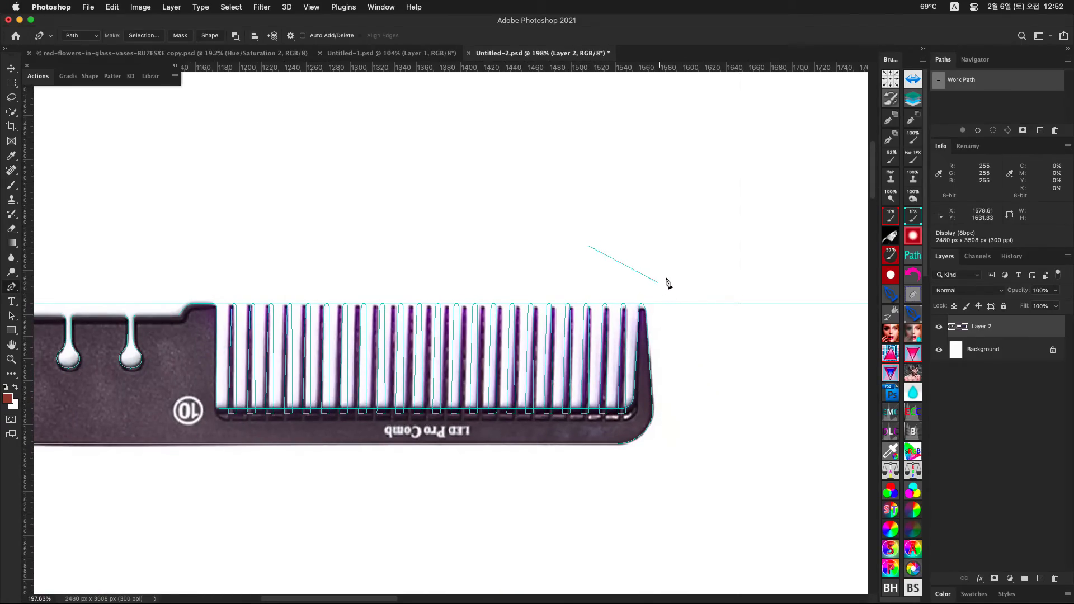
pyautogui.press('BackSpace')
pyautogui.press('BackSpace')
pyautogui.moveTo(676, 303); pyautogui.dragTo(674, 54)
pyautogui.moveTo(461, 333); pyautogui.dragTo(604, 303)
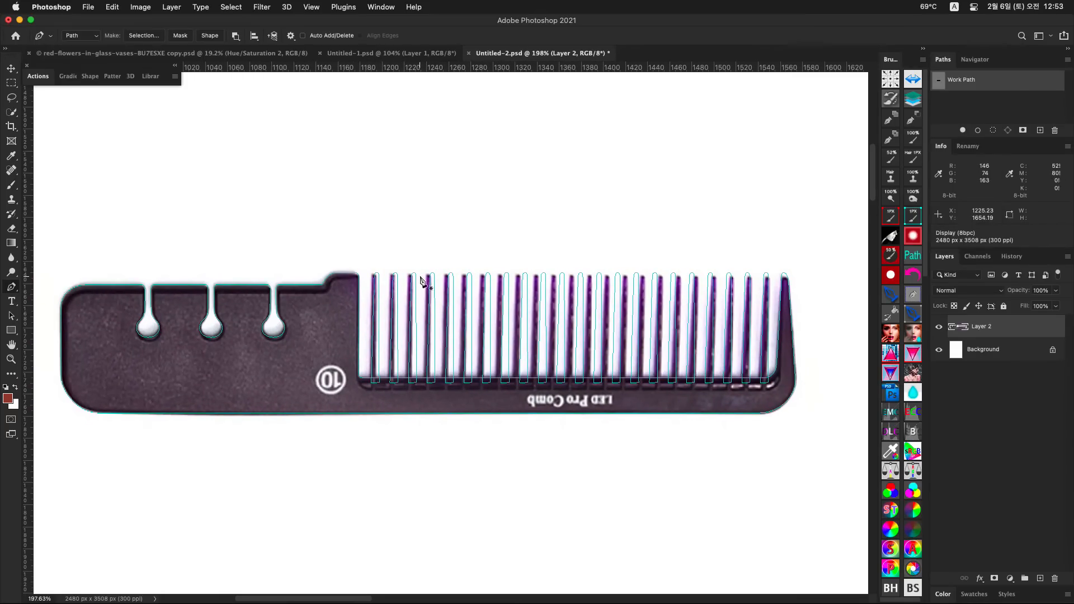
pyautogui.click(46, 215)
pyautogui.click(42, 238)
pyautogui.click(37, 259)
pyautogui.press('BackSpace')
pyautogui.press('BackSpace')
# Step: Select all the tooth subpaths and set their path operation to Combine Shapes
pyautogui.click(12, 316)
pyautogui.click(376, 286)
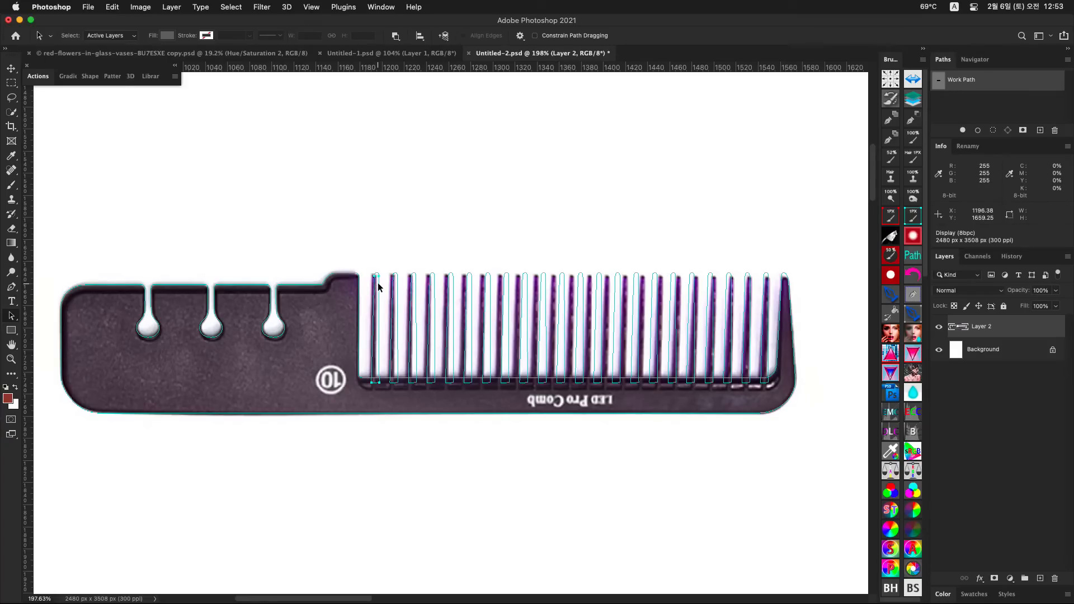
pyautogui.click(396, 36)
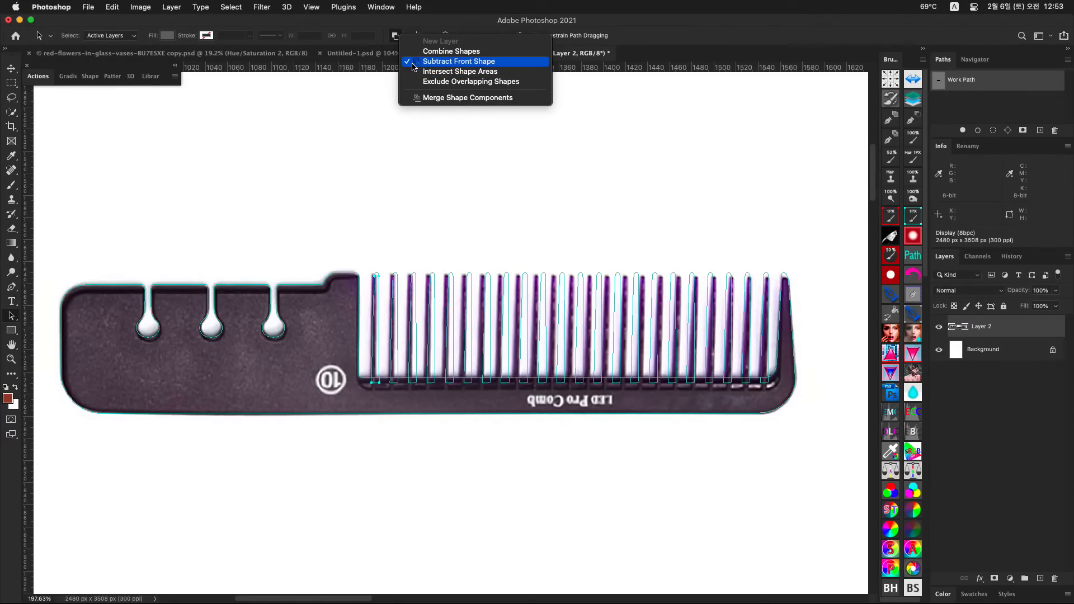
pyautogui.click(366, 83)
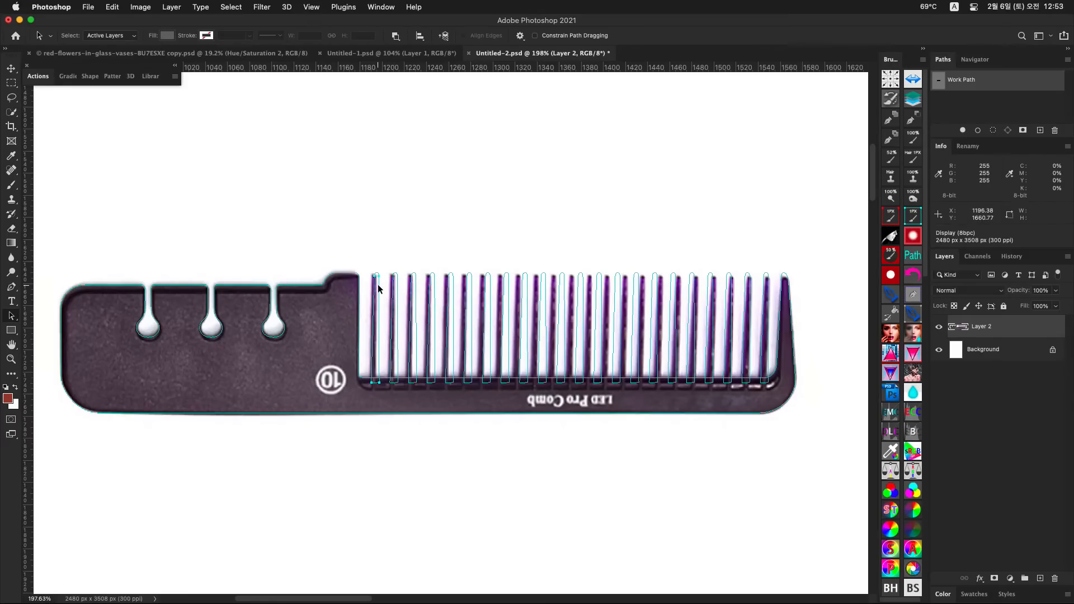
pyautogui.moveTo(367, 248); pyautogui.dragTo(768, 318)
pyautogui.click(395, 36)
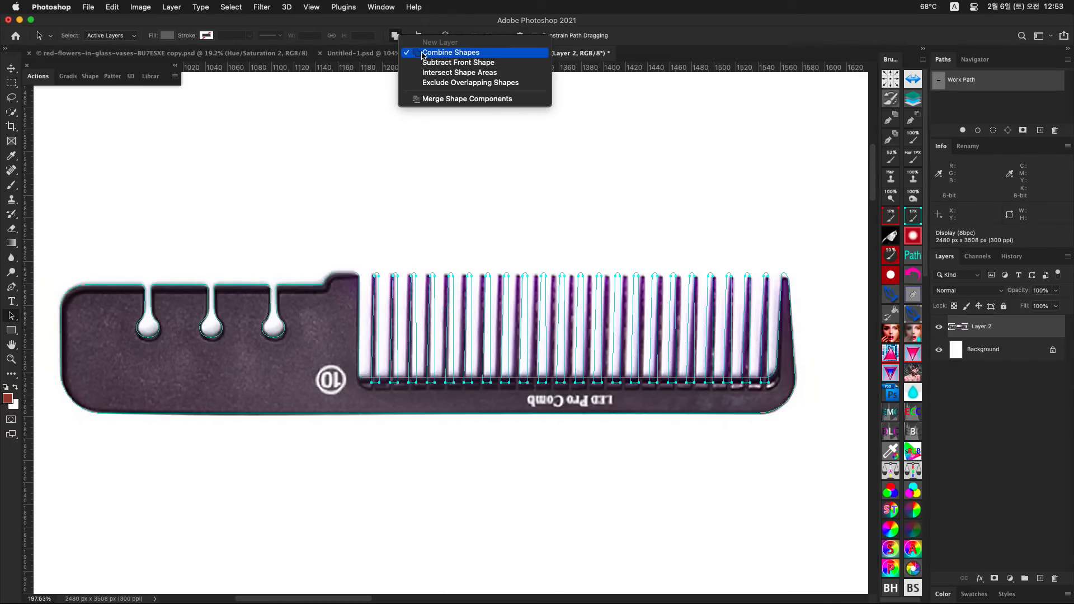
pyautogui.click(396, 35)
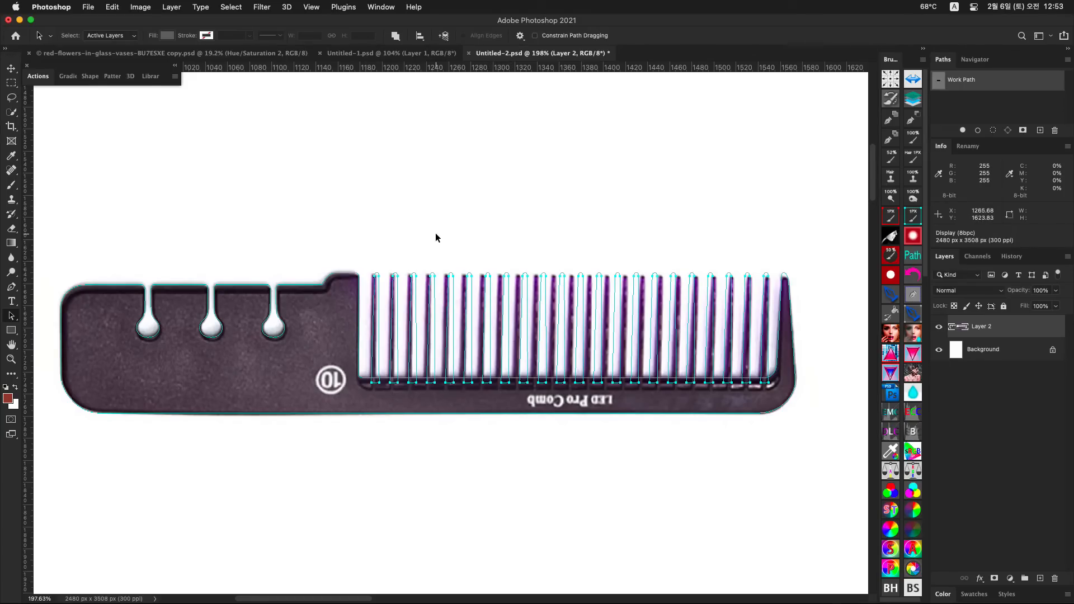
# Step: Merge the combined tooth subpaths and the comb body into one outline with Merge Shape Components
pyautogui.click(395, 35)
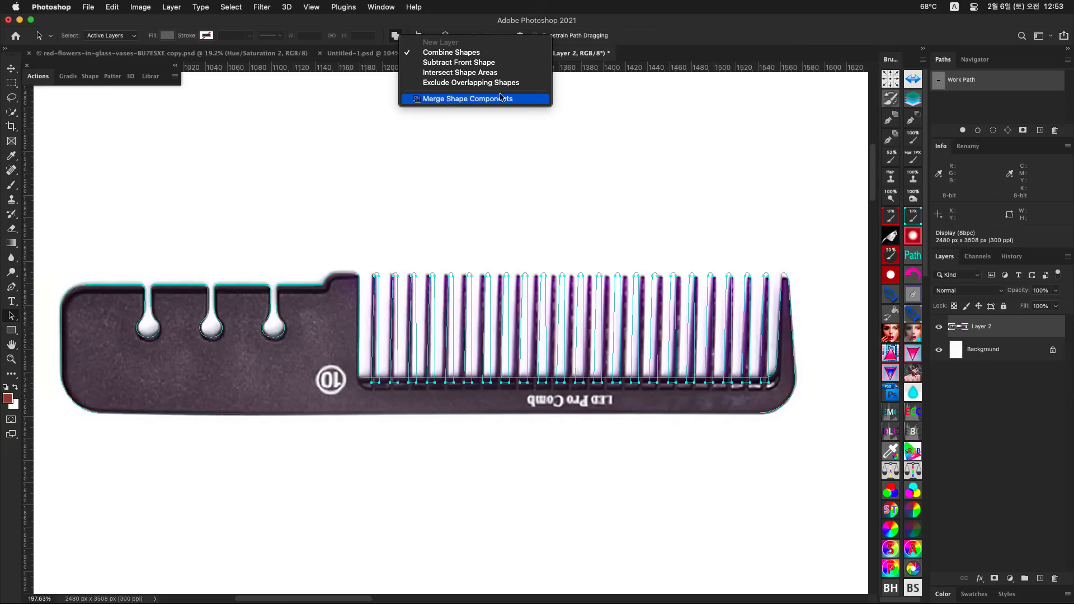
pyautogui.click(464, 98)
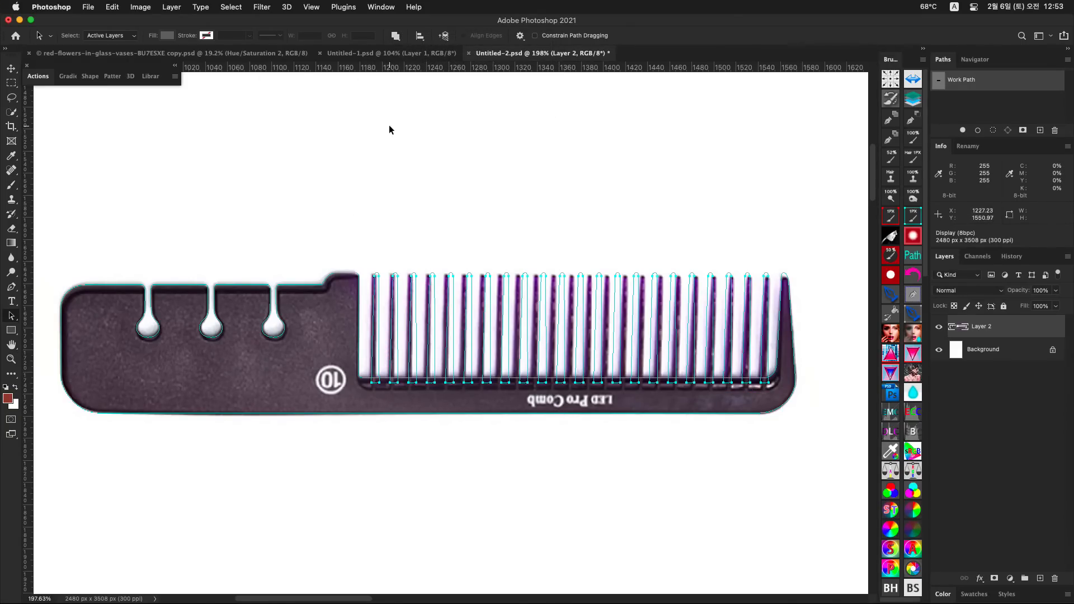
pyautogui.click(396, 36)
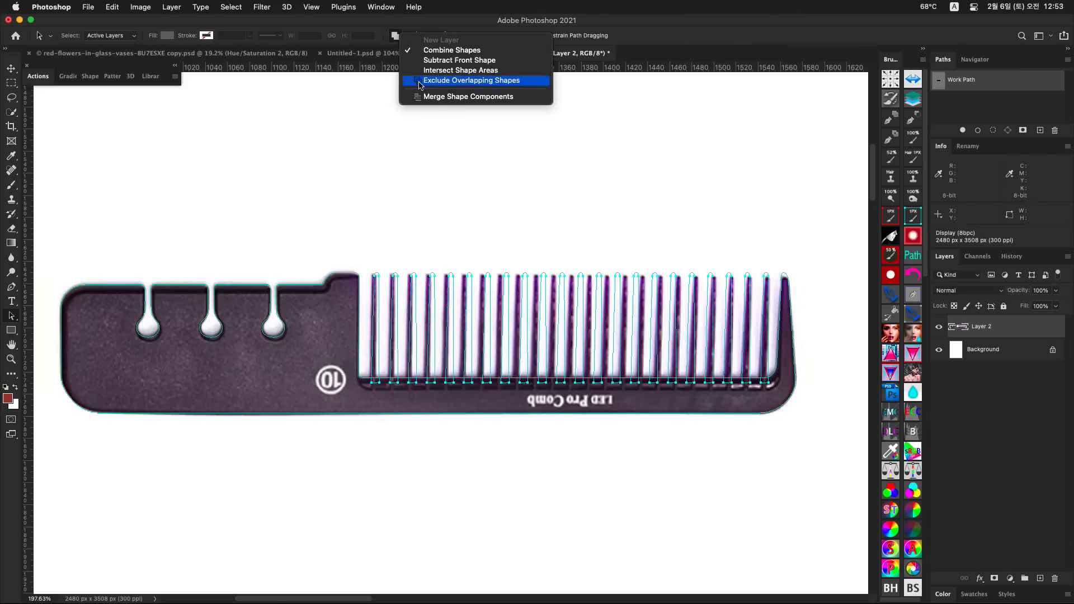
pyautogui.click(443, 98)
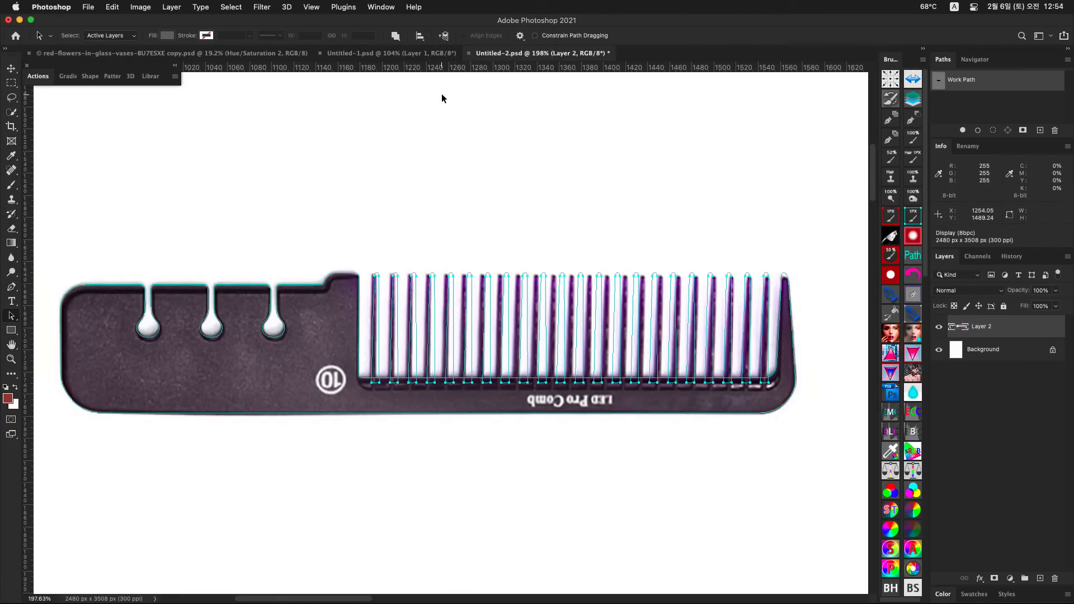
pyautogui.click(395, 35)
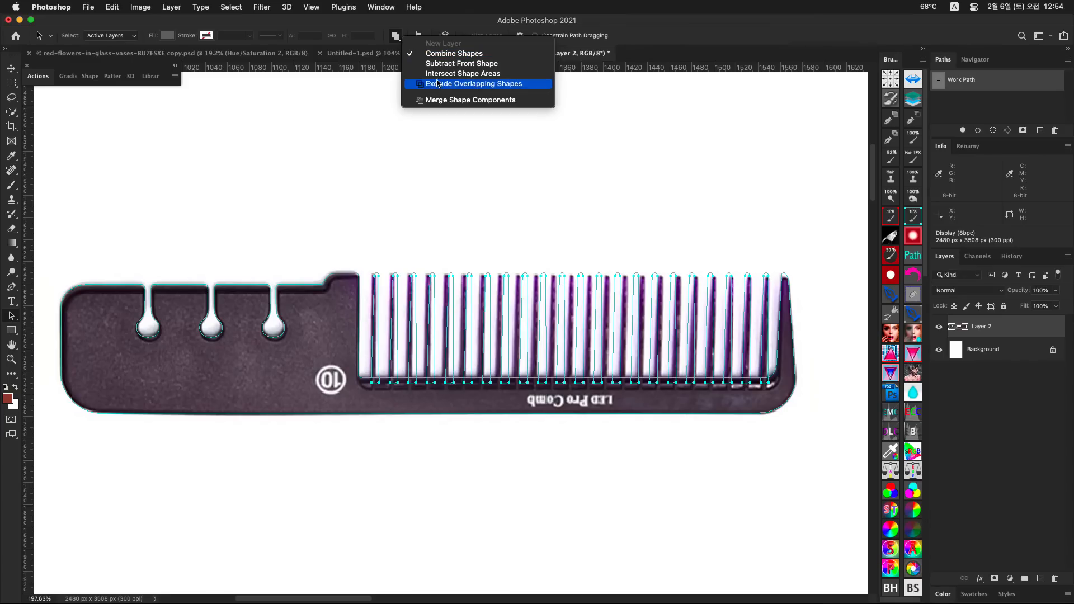
pyautogui.click(435, 101)
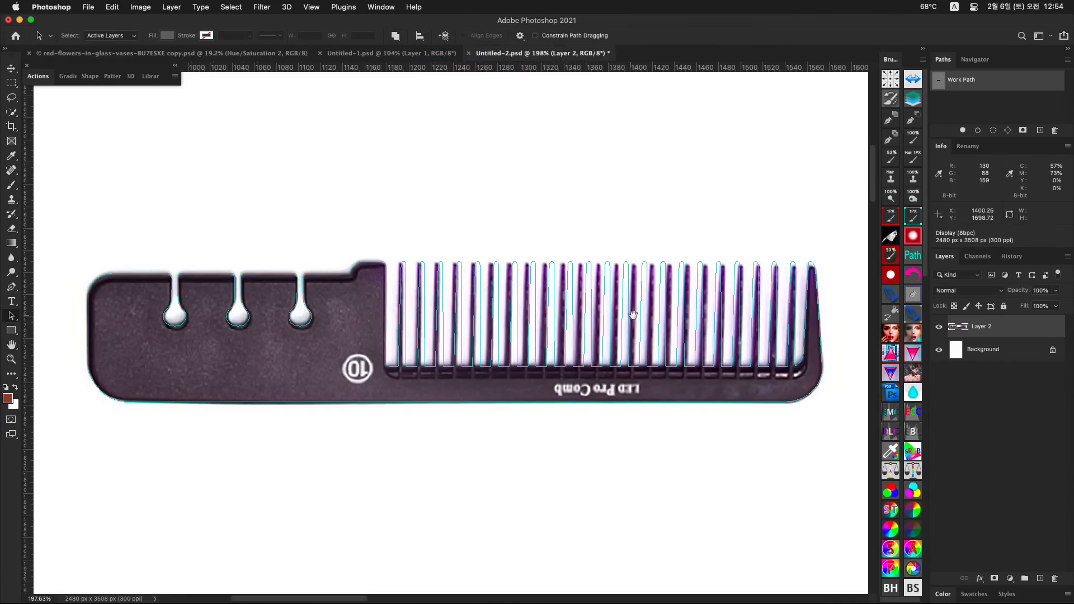
# Step: Select the Background layer and hide Layer 2 so only the merged comb path shows
pyautogui.hscroll(-3, 522, 309)
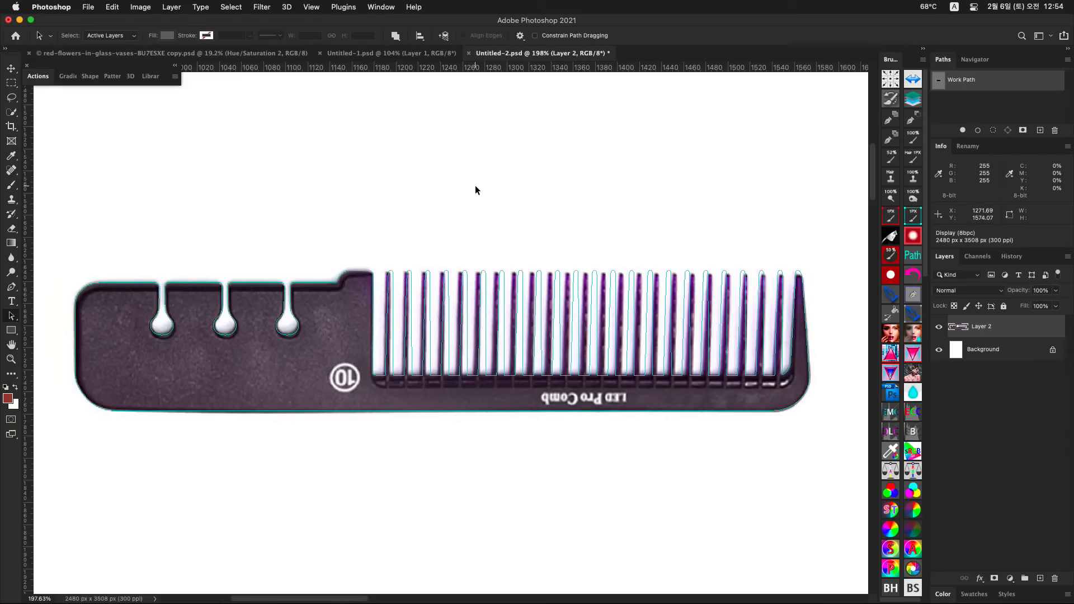
pyautogui.scroll(-2, 597, 241)
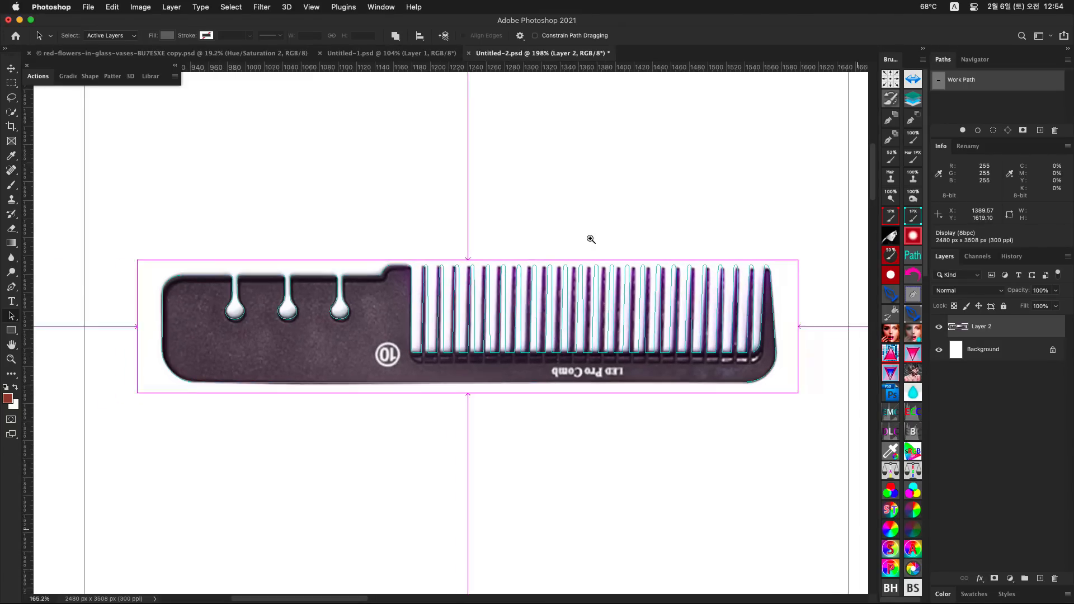
pyautogui.click(973, 351)
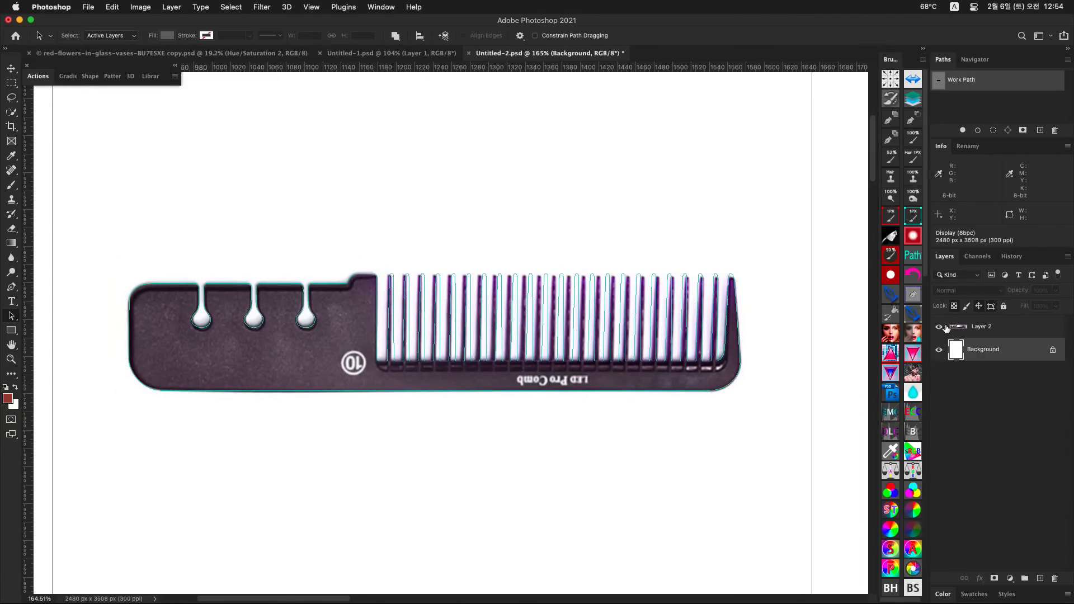
pyautogui.click(939, 327)
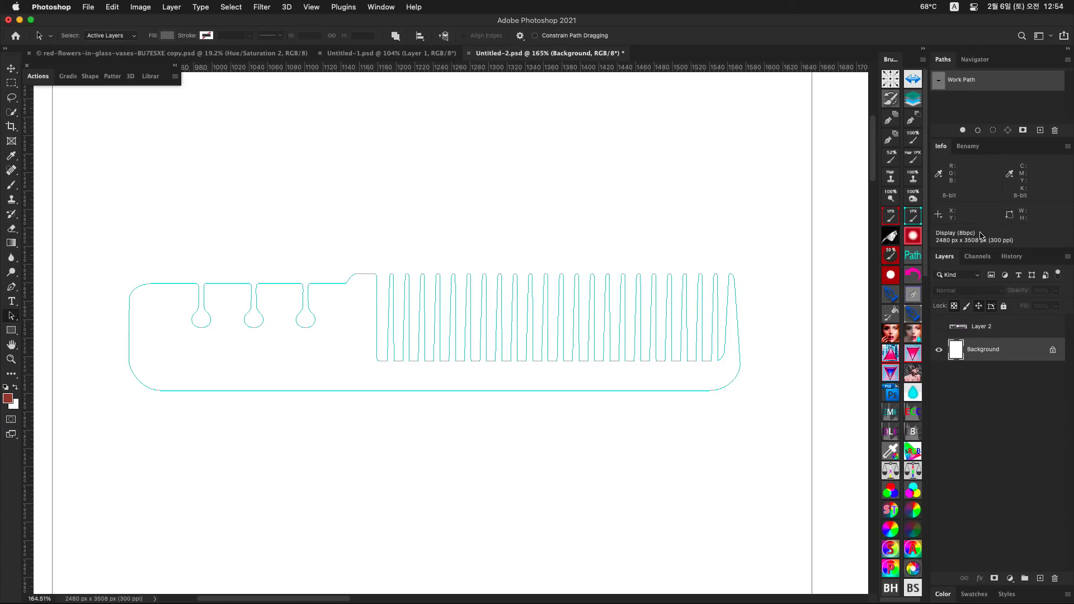
# Step: Add a Solid Color fill layer shaped by the comb path in dark teal, about RGB 37, 98, 104
pyautogui.click(1010, 579)
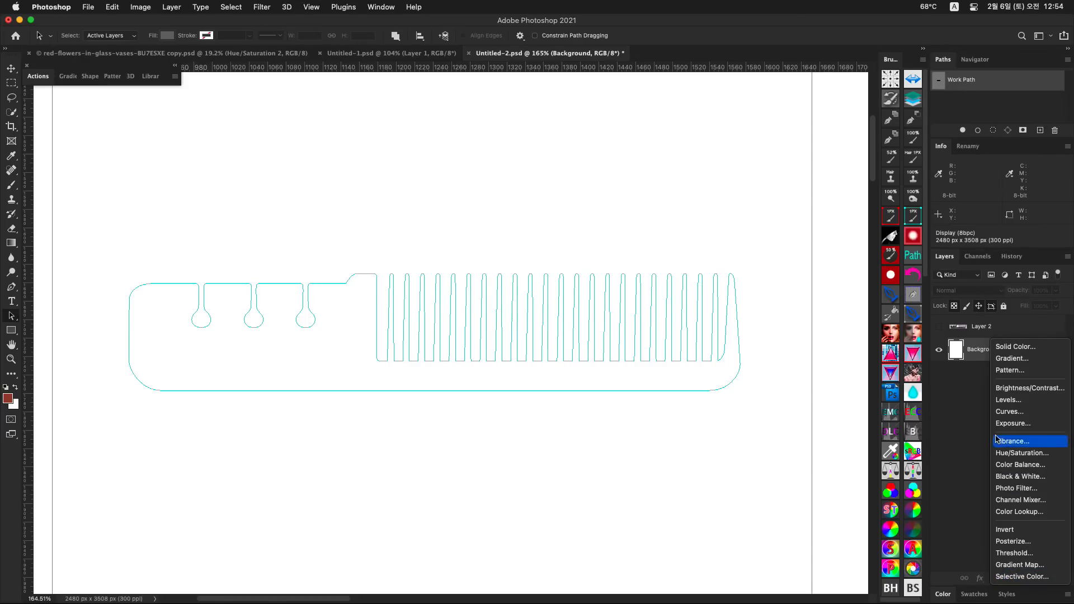
pyautogui.click(1004, 347)
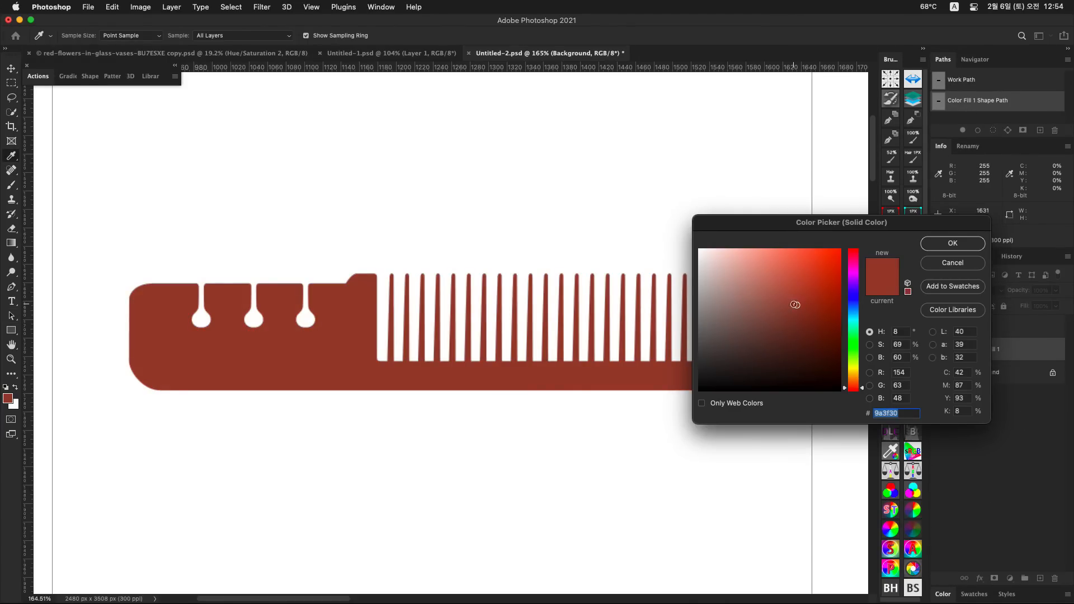
pyautogui.moveTo(794, 305)
pyautogui.mouseDown()
pyautogui.moveTo(781, 312)
pyautogui.moveTo(795, 309)
pyautogui.moveTo(800, 329)
pyautogui.moveTo(794, 320)
pyautogui.moveTo(791, 333)
pyautogui.mouseUp()
pyautogui.click(853, 318)
pyautogui.click(951, 246)
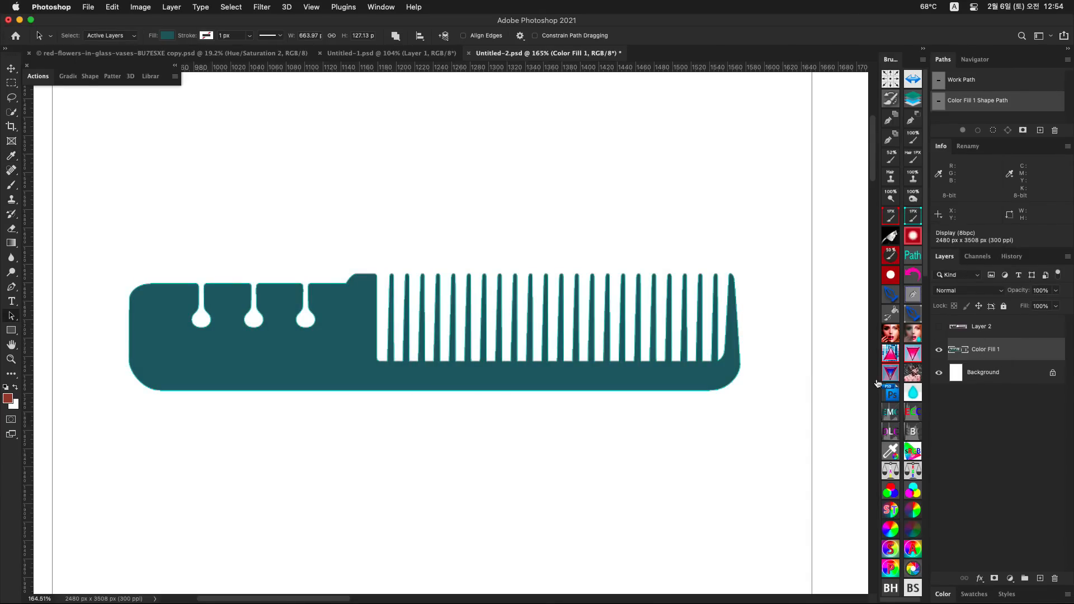
# Step: Hide the path overlay and inspect the filled comb shape up close and at full-page view
pyautogui.press('super+h')
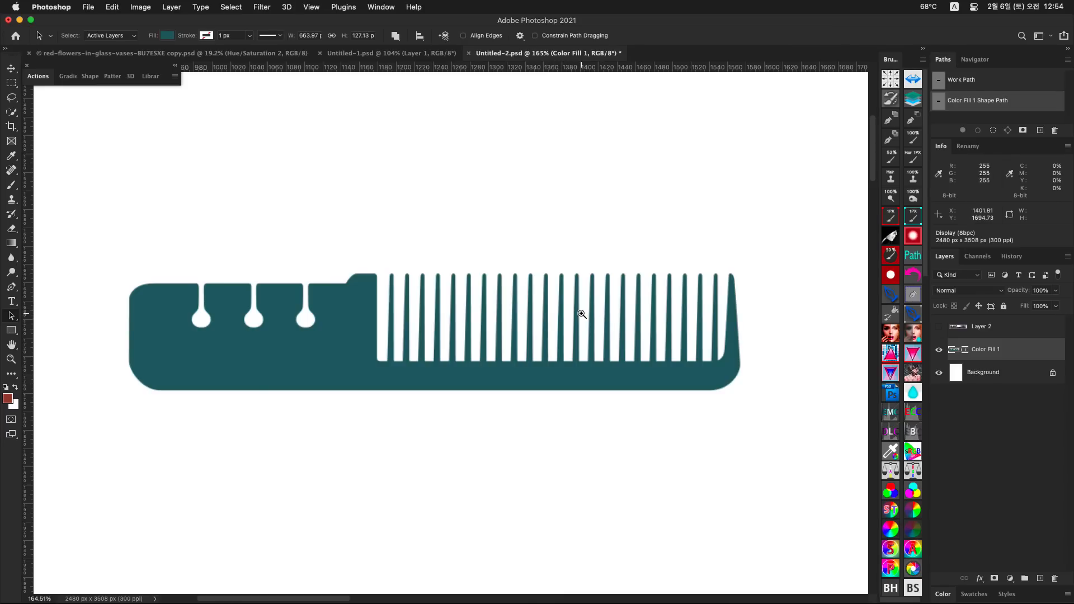
pyautogui.scroll(5, 578, 310)
pyautogui.scroll(-6, 623, 352)
pyautogui.scroll(-4, 617, 344)
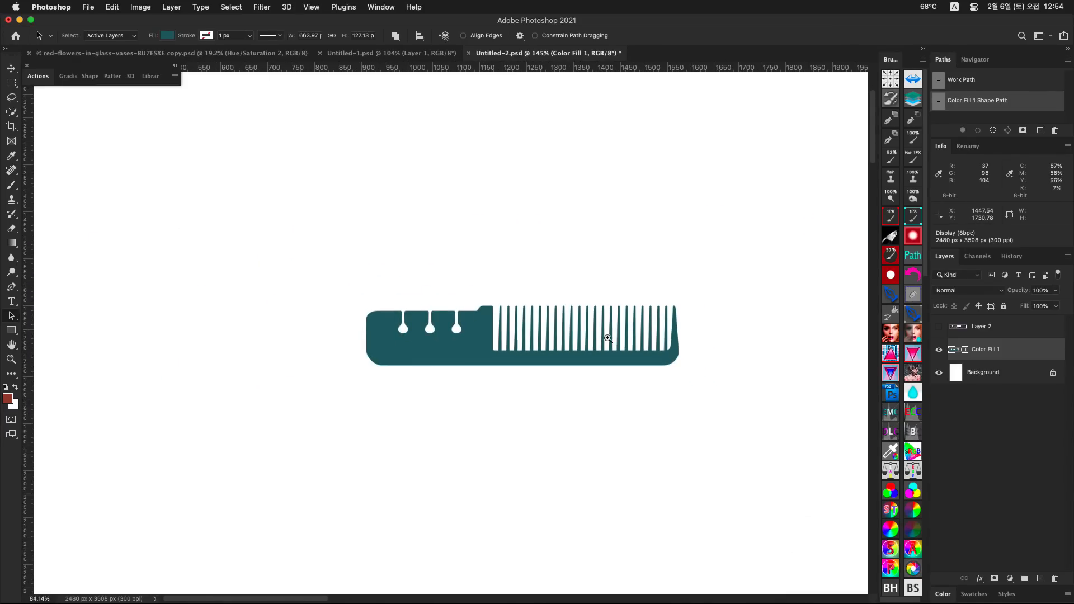
pyautogui.scroll(4, 649, 336)
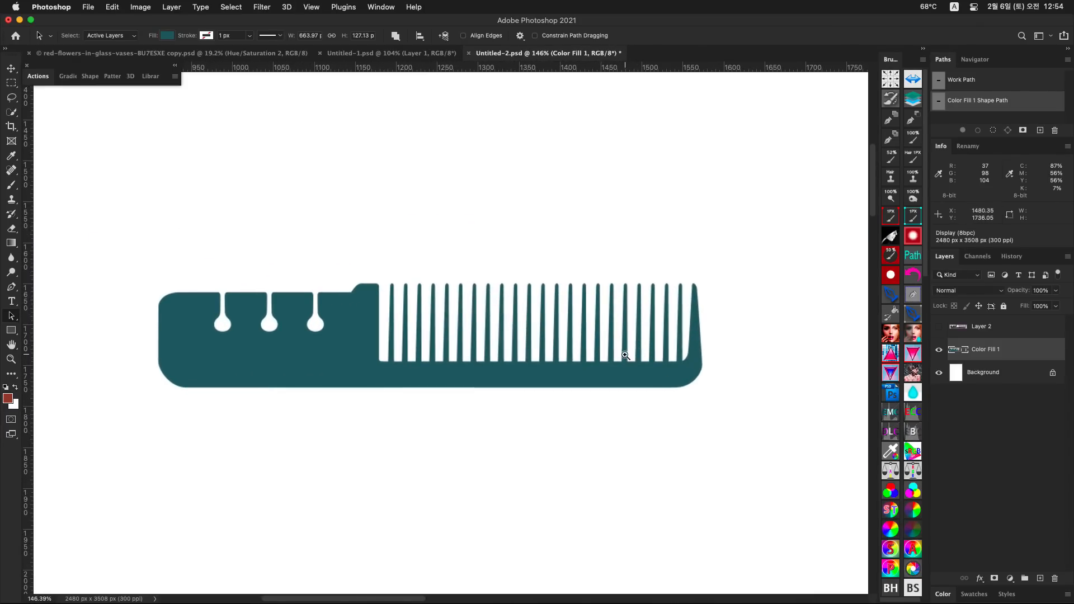
pyautogui.scroll(-6, 644, 349)
pyautogui.scroll(-2, 538, 365)
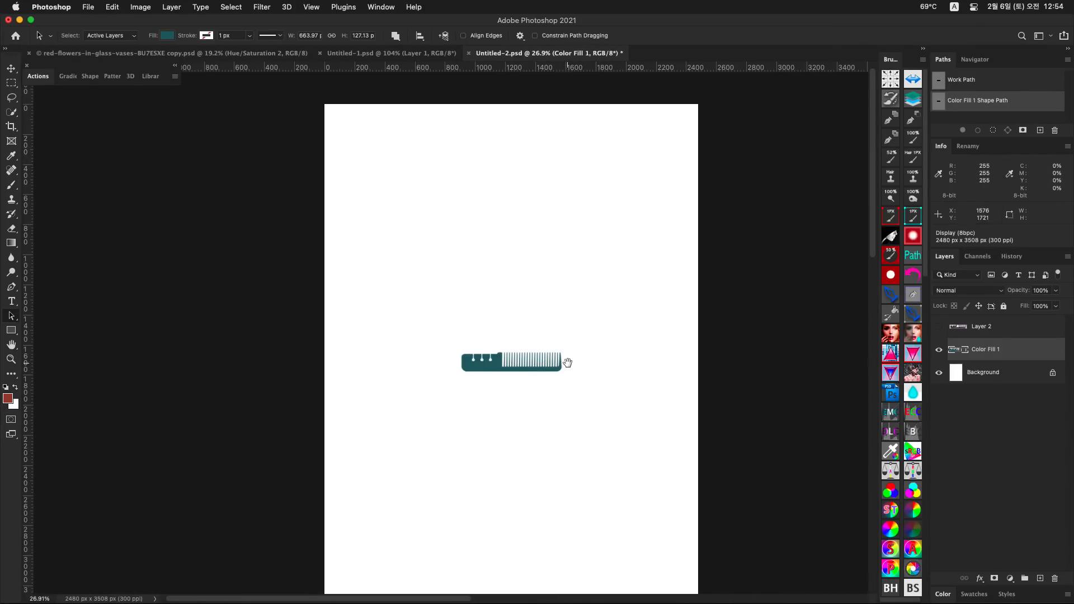
# Step: Scale the filled comb shape proportionally from its center to 331.33% and apply the transform
pyautogui.press('super+t')
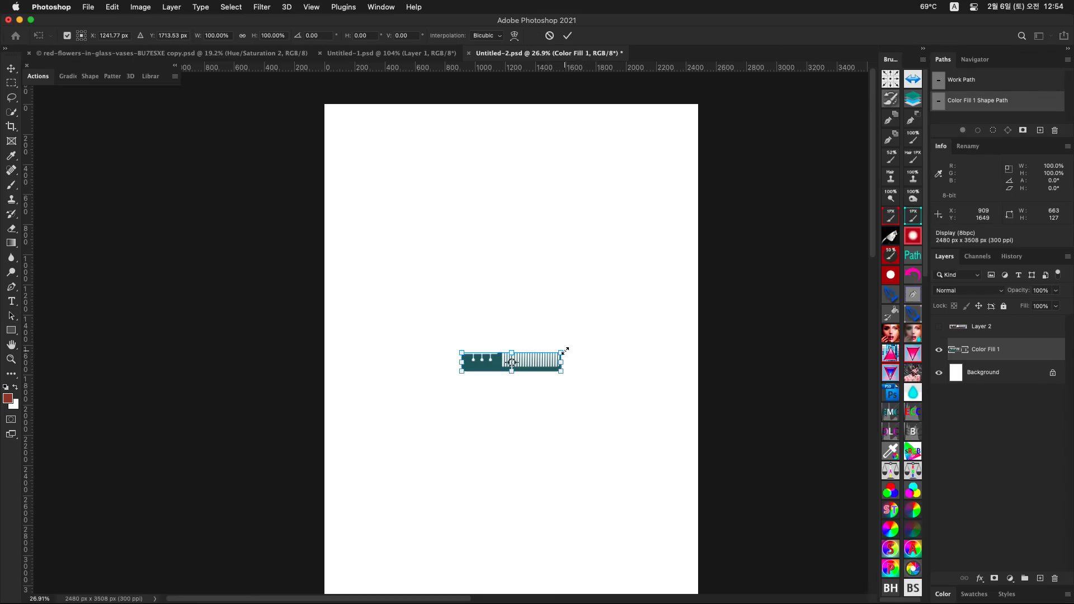
pyautogui.moveTo(561, 353); pyautogui.dragTo(675, 317)
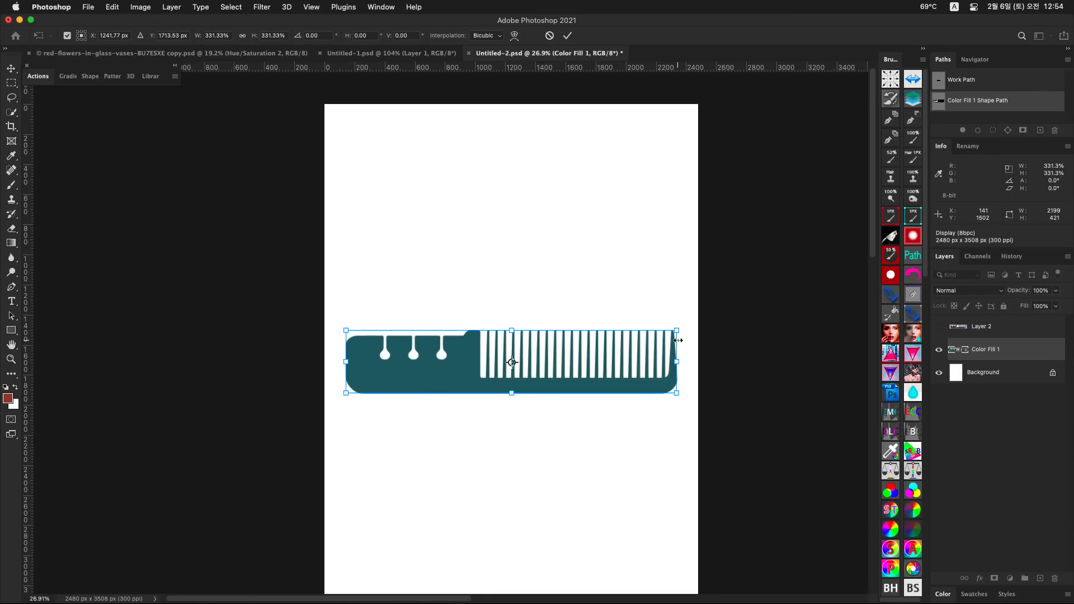
pyautogui.press('Return')
# Step: Examine the enlarged comb's edges, especially the rounded corners at the opening of the first slot
pyautogui.moveTo(667, 354); pyautogui.dragTo(649, 373)
pyautogui.moveTo(442, 357); pyautogui.dragTo(463, 345)
pyautogui.moveTo(531, 344); pyautogui.dragTo(530, 311)
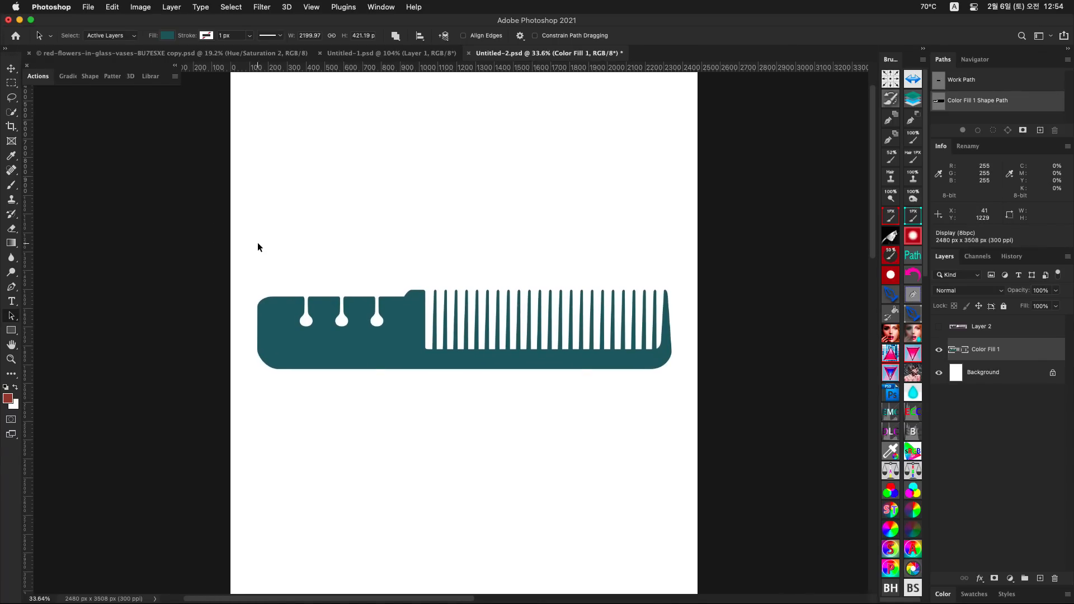
pyautogui.moveTo(302, 308); pyautogui.dragTo(381, 301)
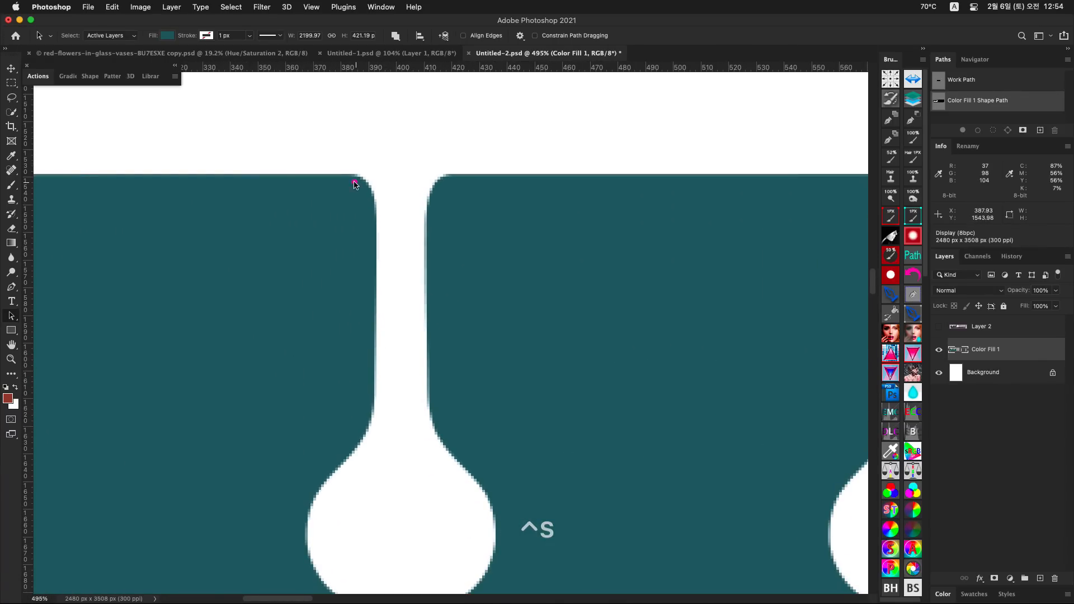
pyautogui.moveTo(343, 173); pyautogui.dragTo(385, 214)
pyautogui.moveTo(454, 174); pyautogui.dragTo(428, 226)
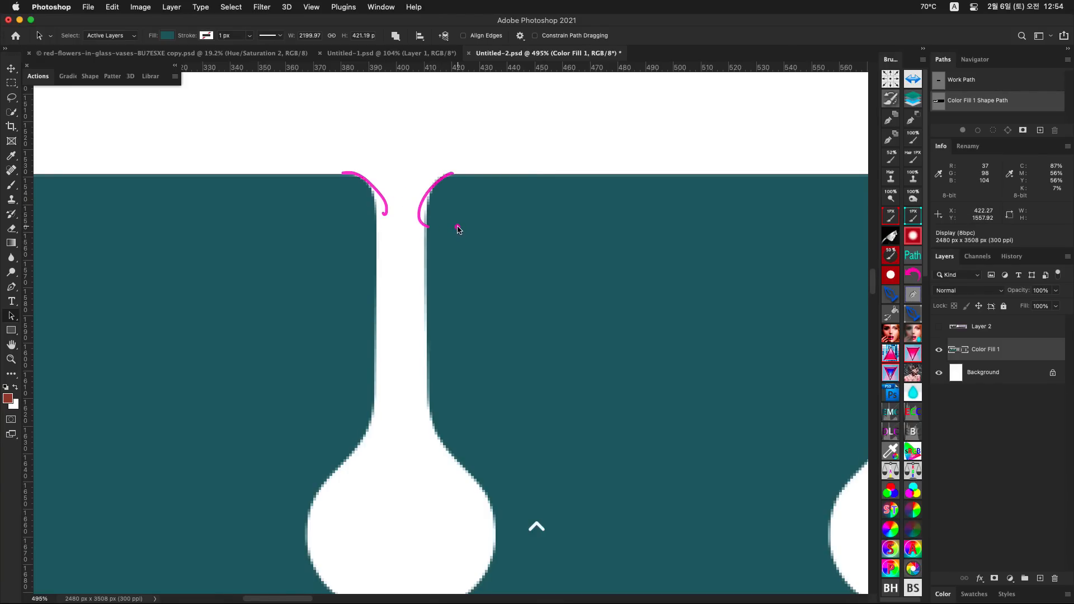
pyautogui.hotkey('ctrl', 'x')
pyautogui.moveTo(466, 214); pyautogui.dragTo(412, 225)
# Step: Activate the Color Fill 1 Shape Path and select the first slot's upper corner anchor to examine its direction handles
pyautogui.click(957, 83)
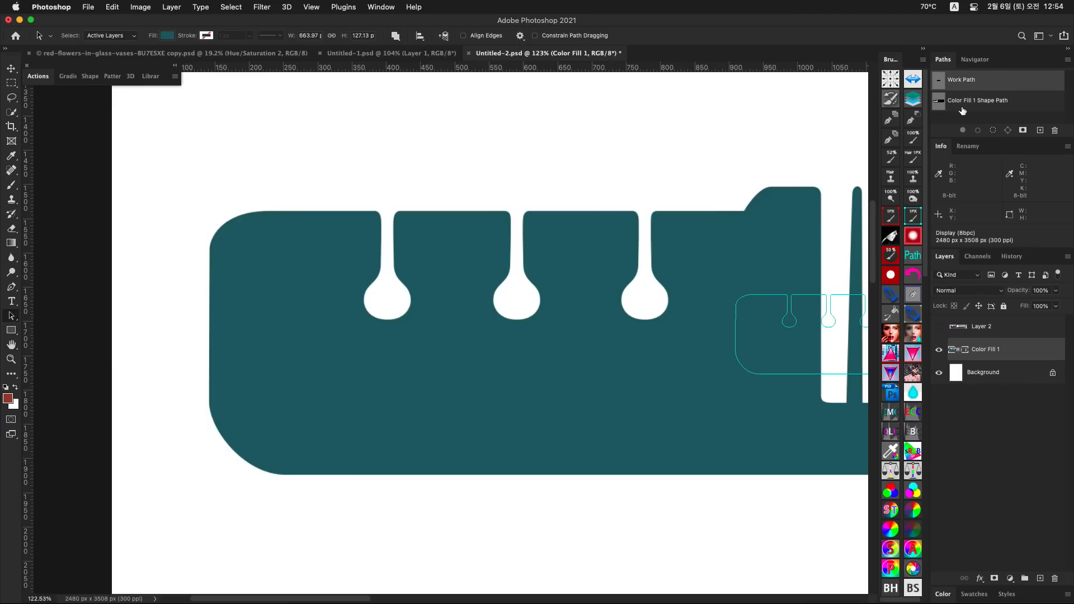
pyautogui.click(961, 105)
pyautogui.press('p')
pyautogui.moveTo(204, 169); pyautogui.dragTo(502, 302)
pyautogui.moveTo(415, 209); pyautogui.dragTo(479, 270)
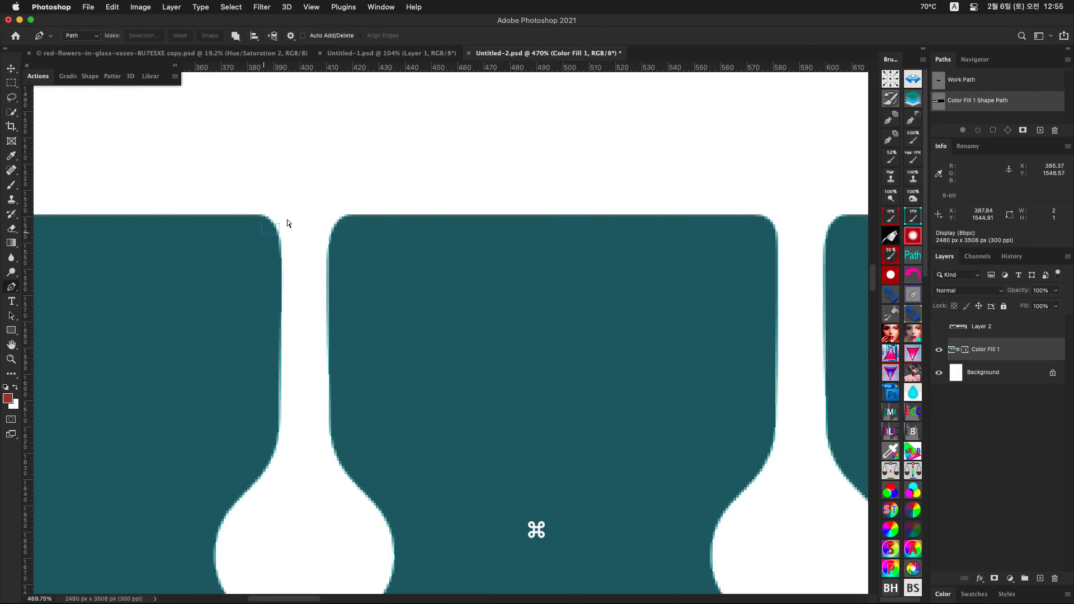
pyautogui.click(233, 215)
pyautogui.click(278, 214)
pyautogui.moveTo(242, 173)
pyautogui.mouseDown()
pyautogui.moveTo(265, 240)
pyautogui.moveTo(298, 247)
pyautogui.mouseUp()
pyautogui.moveTo(229, 190); pyautogui.dragTo(265, 216)
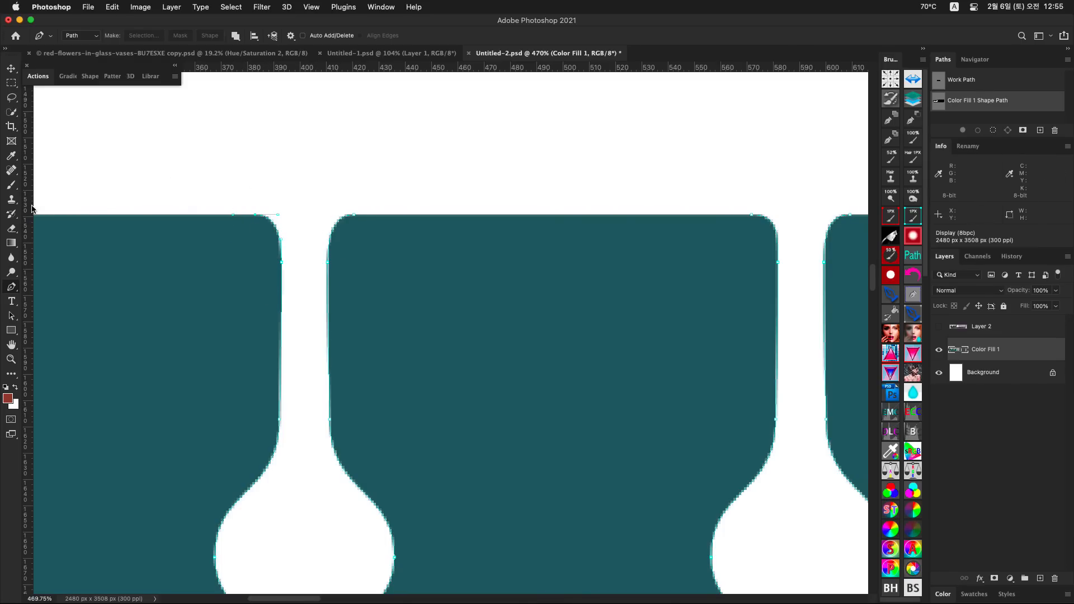
# Step: Place a vertical guide at the outer end of the corner anchor's direction handle, and remove it again
pyautogui.moveTo(28, 210); pyautogui.dragTo(232, 222)
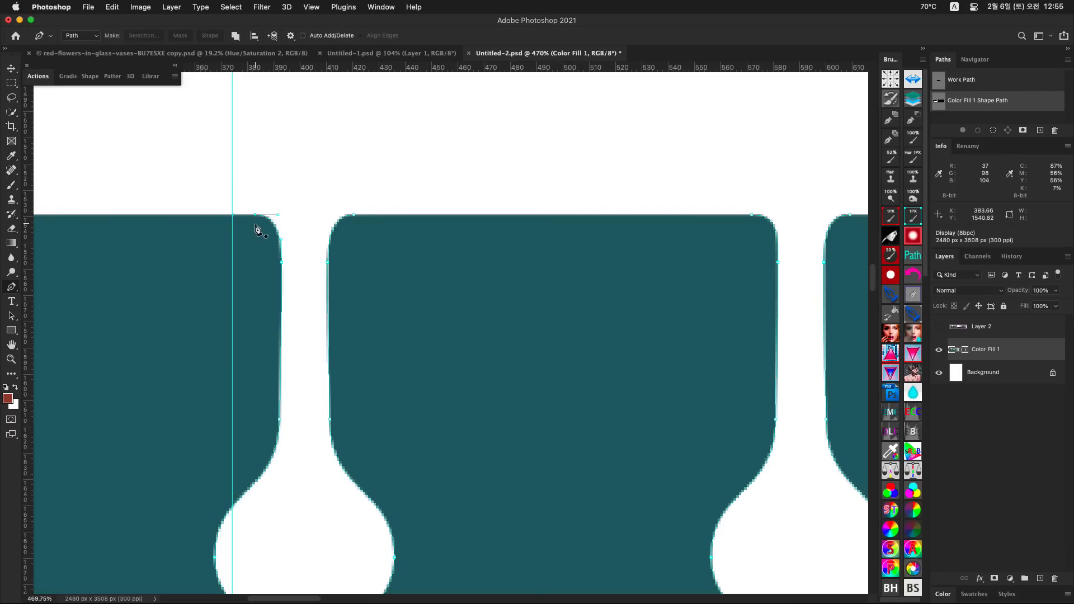
pyautogui.moveTo(354, 185); pyautogui.dragTo(392, 255)
pyautogui.moveTo(340, 177); pyautogui.dragTo(28, 247)
# Step: Display the document grid over the whole comb and briefly show and hide Layer 2 to compare the photo's size
pyautogui.moveTo(509, 248); pyautogui.dragTo(333, 268)
pyautogui.moveTo(465, 263); pyautogui.dragTo(358, 262)
pyautogui.moveTo(564, 273); pyautogui.dragTo(420, 295)
pyautogui.moveTo(500, 277); pyautogui.dragTo(480, 278)
pyautogui.moveTo(601, 272); pyautogui.dragTo(541, 295)
pyautogui.press('super+apostrophe')
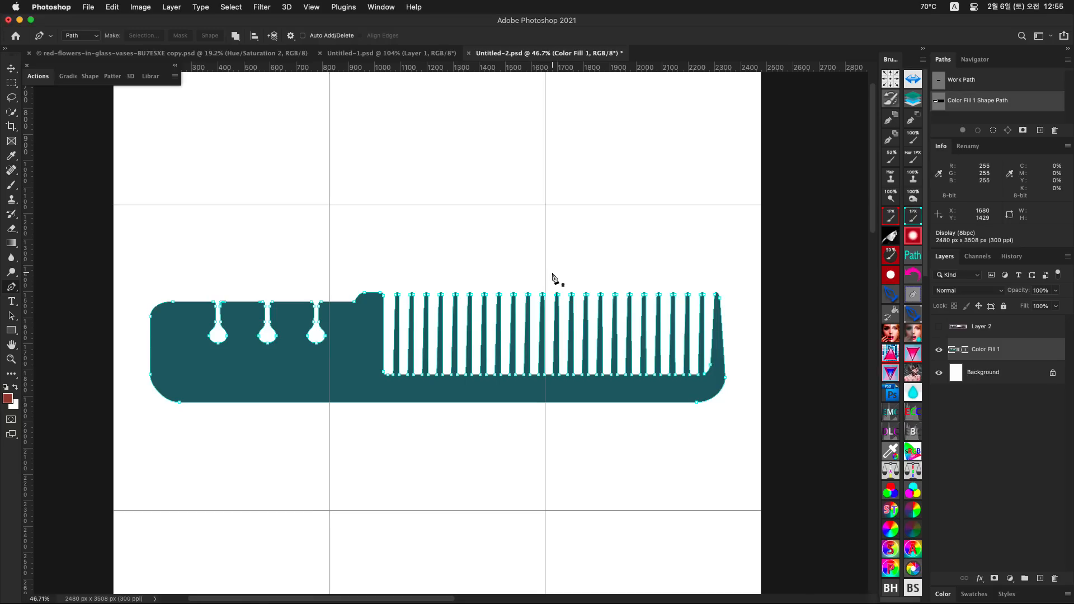
pyautogui.click(940, 327)
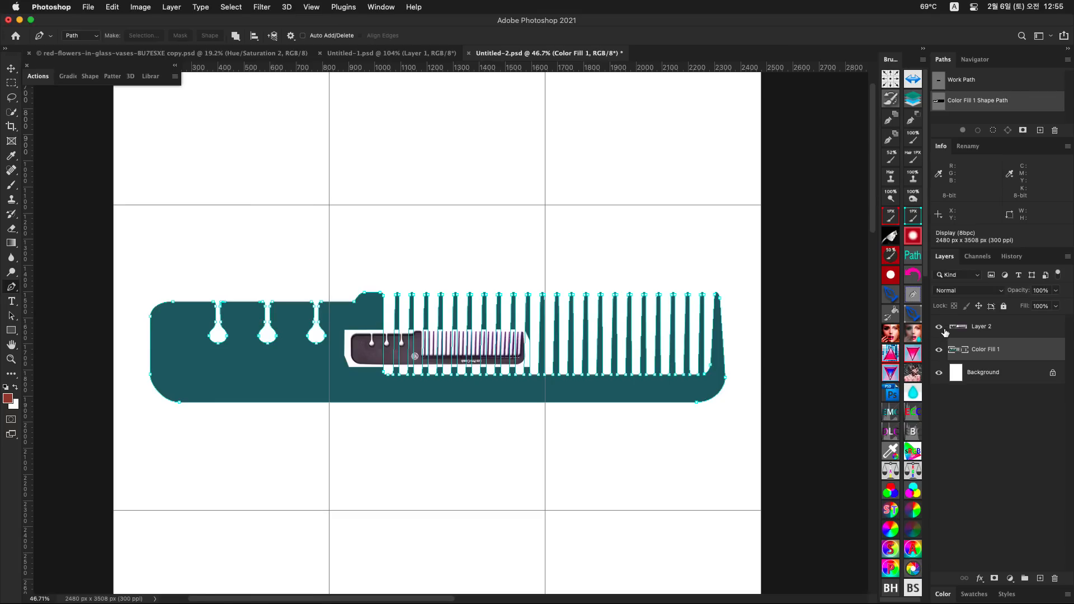
pyautogui.click(941, 330)
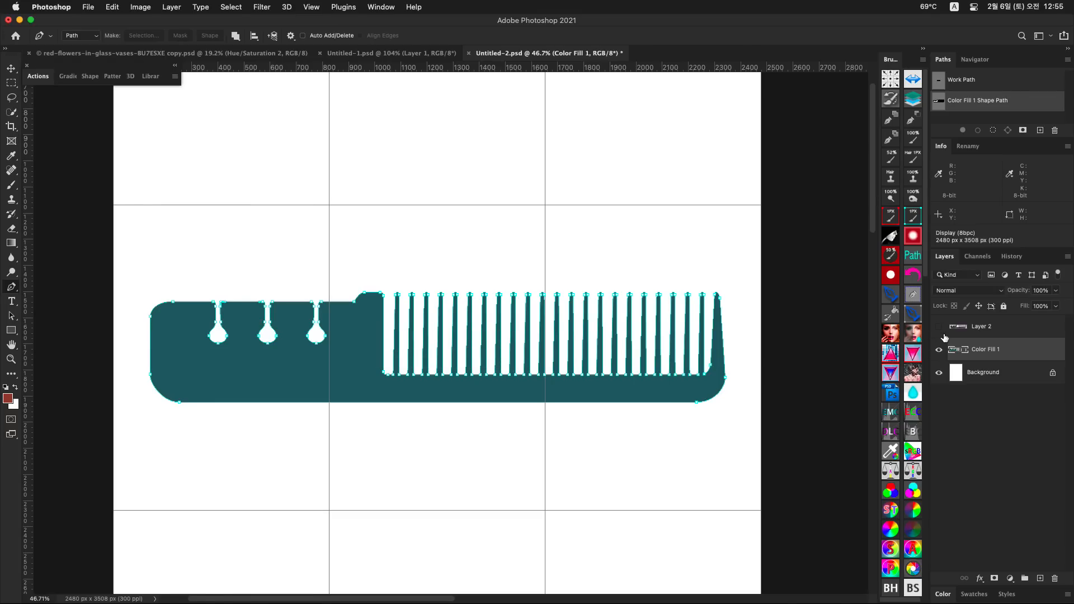